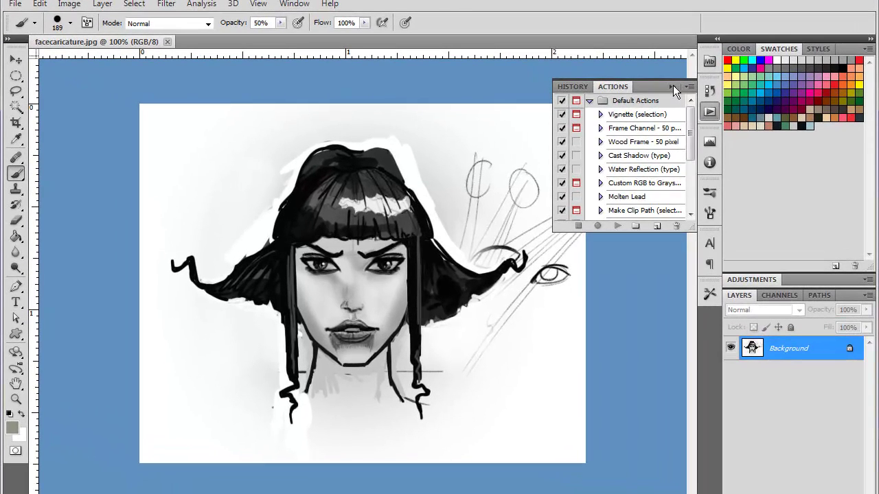
Step: Choose the 3 px hard brush preset and set the foreground color to black
click(649, 102)
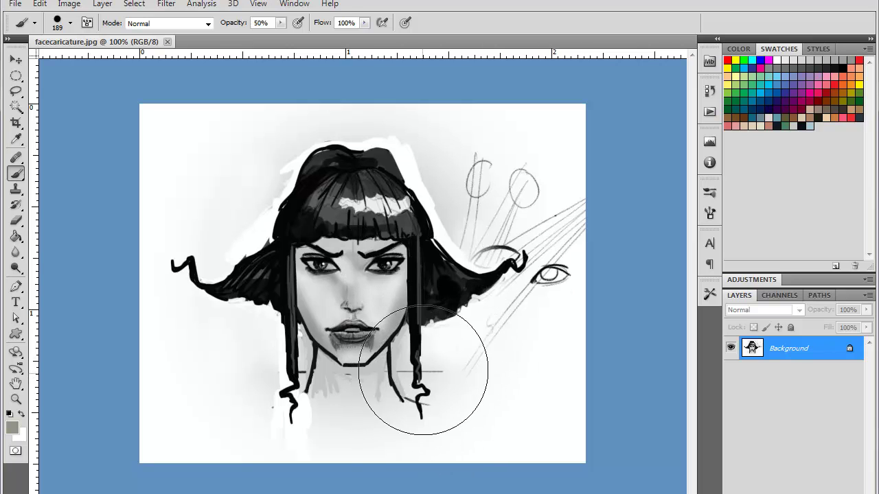
right_click(466, 239)
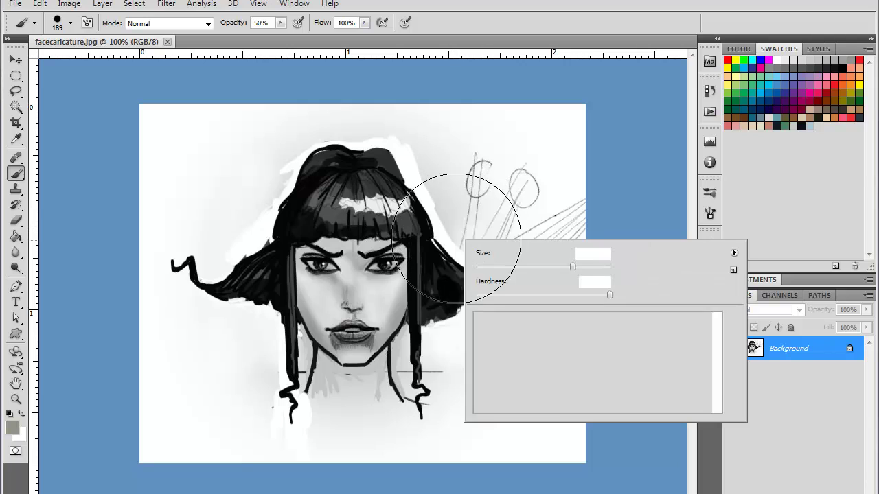
click(488, 267)
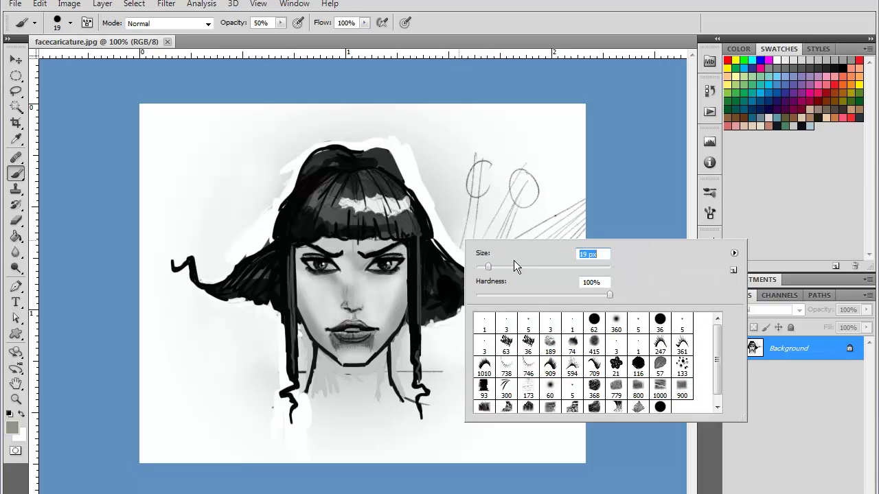
click(548, 325)
key(Return)
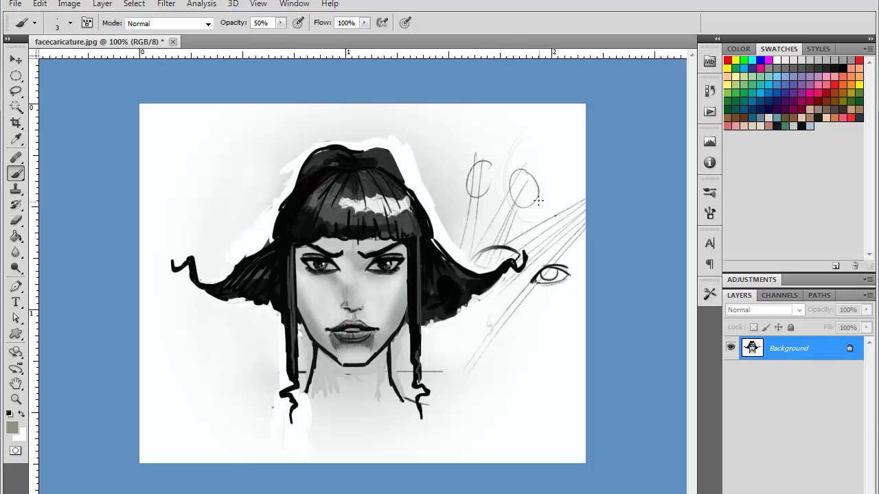
click(843, 68)
Step: Sketch and shade a tiny standing female figure near the canvas's upper-right corner, beside the circle studies
mouse_move(550, 144)
mouse_down()
mouse_move(547, 157)
mouse_move(550, 137)
mouse_move(562, 156)
mouse_move(554, 146)
mouse_move(555, 172)
mouse_up()
mouse_move(548, 162)
mouse_down()
mouse_move(545, 202)
mouse_move(541, 184)
mouse_move(536, 204)
mouse_up()
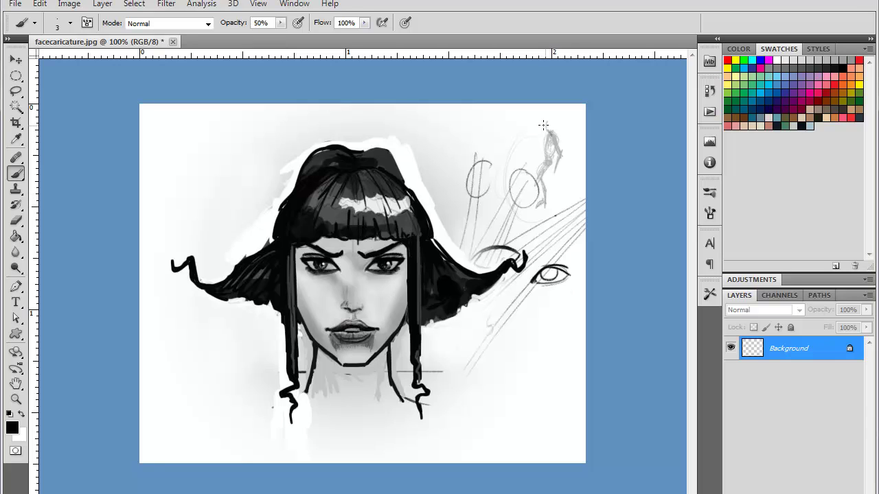
mouse_move(543, 125)
mouse_down()
mouse_move(541, 143)
mouse_move(544, 129)
mouse_up()
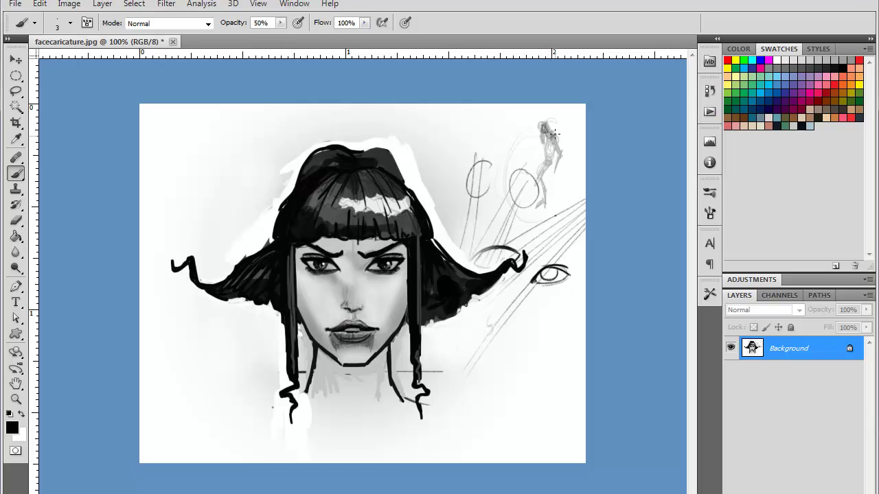
mouse_move(554, 133)
mouse_down()
mouse_move(552, 165)
mouse_move(562, 162)
mouse_move(554, 156)
mouse_move(562, 163)
mouse_move(552, 138)
mouse_move(543, 148)
mouse_move(546, 138)
mouse_up()
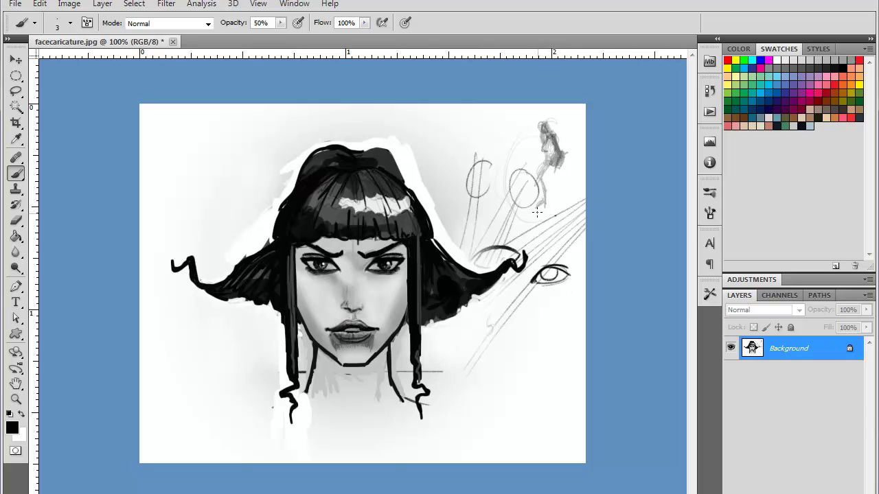
key(ctrl+z)
mouse_move(548, 147)
mouse_down()
mouse_move(538, 174)
mouse_move(549, 164)
mouse_move(543, 204)
mouse_up()
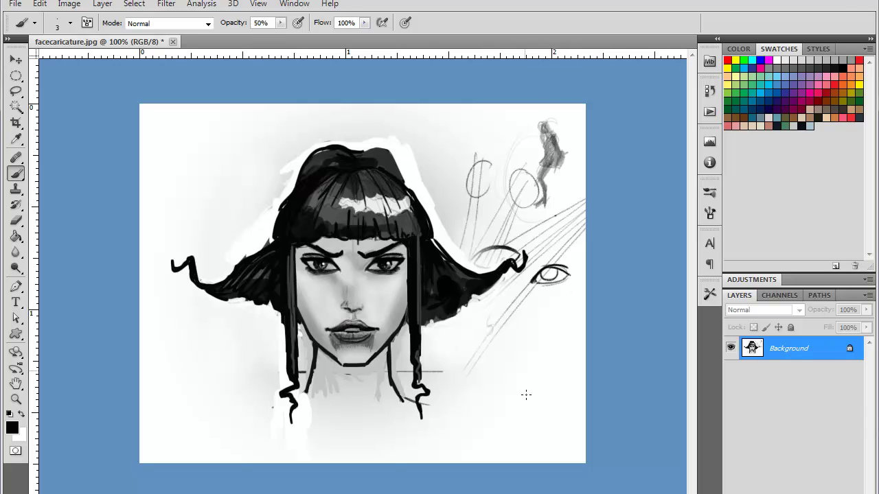
mouse_move(558, 147)
mouse_down()
mouse_move(550, 163)
mouse_move(557, 168)
mouse_move(546, 123)
mouse_move(555, 149)
mouse_move(544, 162)
mouse_move(554, 163)
mouse_move(558, 149)
mouse_up()
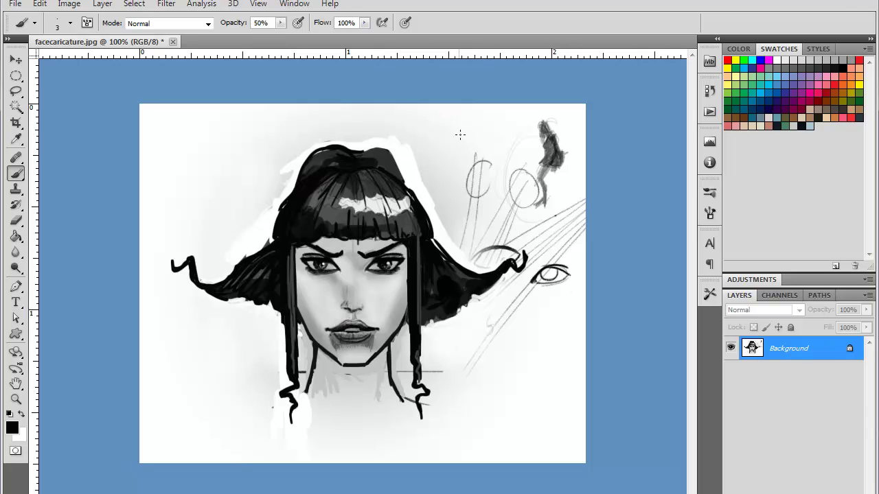
Step: Sketch a small front-facing head with neck, eyes, nose and mouth above the pencil circles, right of the large head
drag(443, 128, 459, 145)
mouse_move(452, 111)
mouse_down()
mouse_move(452, 148)
mouse_move(446, 135)
mouse_up()
key(ctrl+plus)
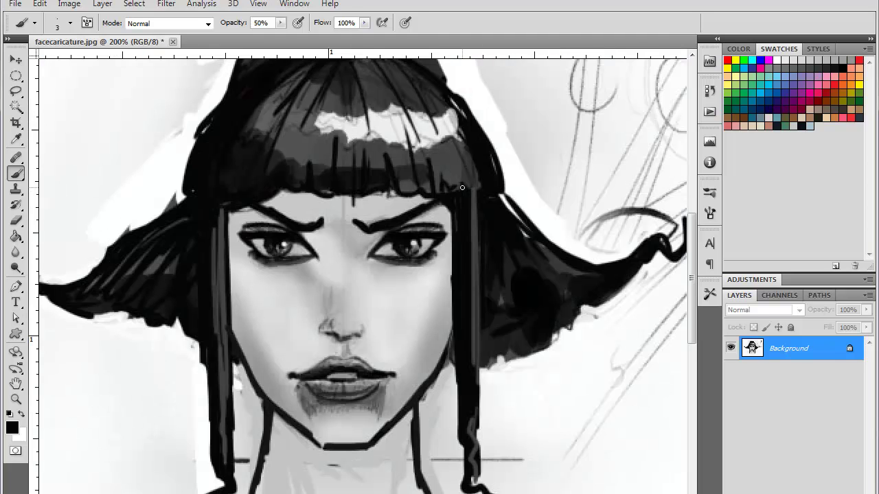
drag(547, 94, 414, 329)
mouse_move(399, 230)
mouse_down()
mouse_move(422, 230)
mouse_move(401, 230)
mouse_move(407, 253)
mouse_move(388, 237)
mouse_move(397, 255)
mouse_move(412, 260)
mouse_up()
mouse_move(430, 230)
mouse_down()
mouse_move(421, 256)
mouse_move(396, 275)
mouse_move(422, 273)
mouse_move(396, 272)
mouse_move(420, 264)
mouse_up()
mouse_move(391, 230)
mouse_down()
mouse_move(414, 205)
mouse_move(391, 225)
mouse_move(395, 204)
mouse_move(390, 217)
mouse_move(423, 220)
mouse_move(391, 210)
mouse_move(416, 197)
mouse_move(399, 196)
mouse_move(385, 207)
mouse_move(375, 242)
mouse_move(349, 238)
mouse_move(386, 252)
mouse_up()
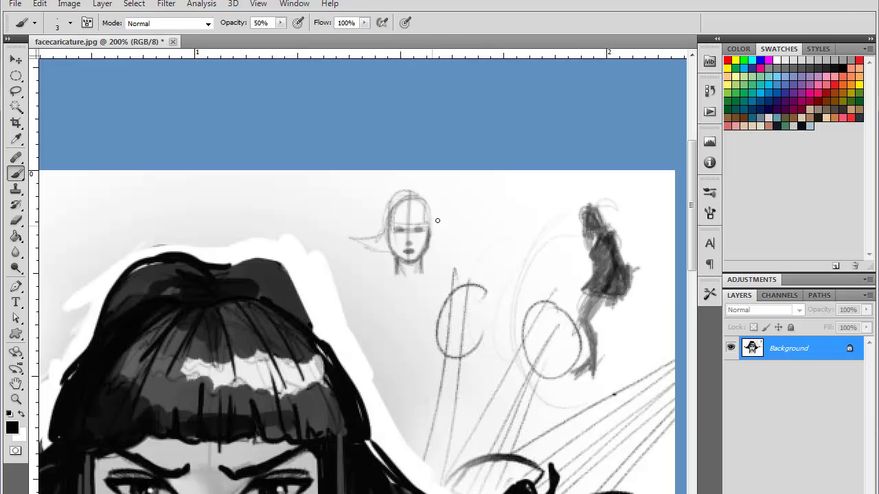
Step: Draw the small head's flared side hair with curled tips, straight front strands and shaded bangs
mouse_move(430, 224)
mouse_down()
mouse_move(446, 239)
mouse_move(459, 232)
mouse_up()
mouse_move(389, 220)
mouse_down()
mouse_move(384, 267)
mouse_move(393, 271)
mouse_move(425, 230)
mouse_move(427, 265)
mouse_up()
drag(424, 222, 429, 269)
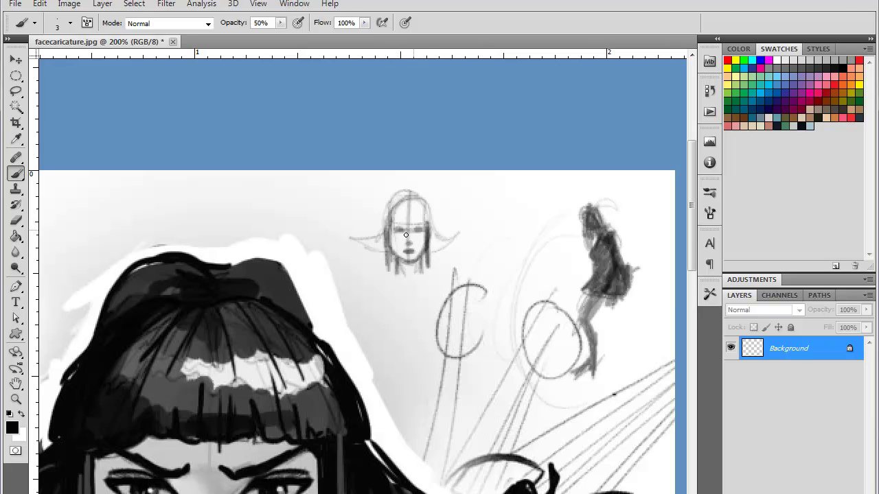
mouse_move(392, 232)
mouse_down()
mouse_move(388, 260)
mouse_move(384, 226)
mouse_move(374, 248)
mouse_move(382, 230)
mouse_move(357, 239)
mouse_move(405, 228)
mouse_move(429, 237)
mouse_move(427, 250)
mouse_move(442, 231)
mouse_move(446, 243)
mouse_move(466, 226)
mouse_move(475, 233)
mouse_move(451, 230)
mouse_move(433, 243)
mouse_move(344, 230)
mouse_up()
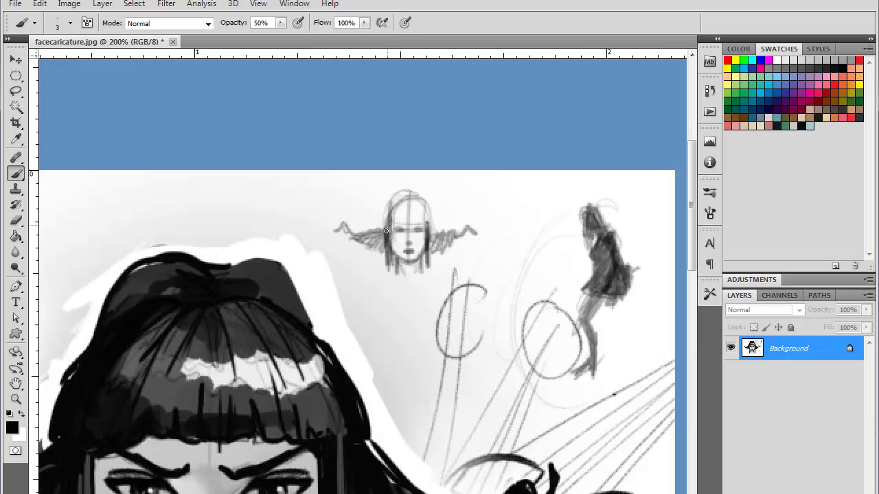
mouse_move(386, 231)
mouse_down()
mouse_move(424, 223)
mouse_move(418, 199)
mouse_move(388, 217)
mouse_move(424, 202)
mouse_move(410, 221)
mouse_move(434, 216)
mouse_up()
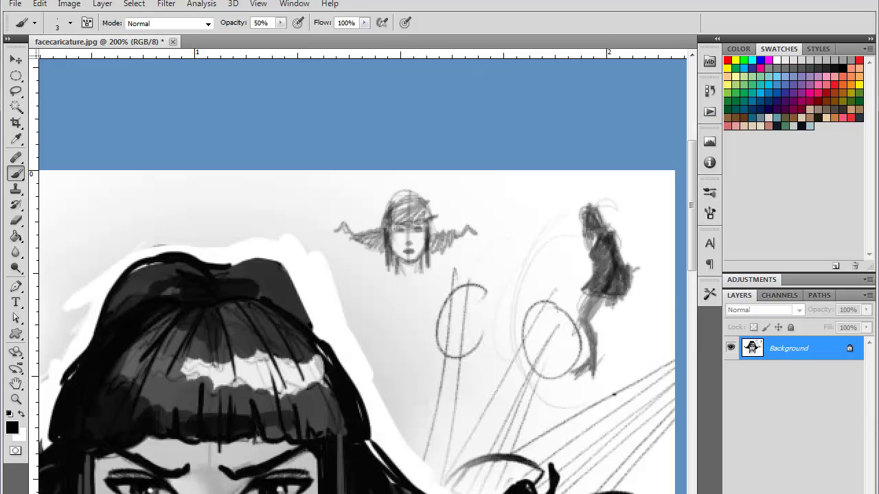
Step: Select the large caricature head with a loose freehand lasso around its hair and neck, and copy it
drag(422, 350, 462, 304)
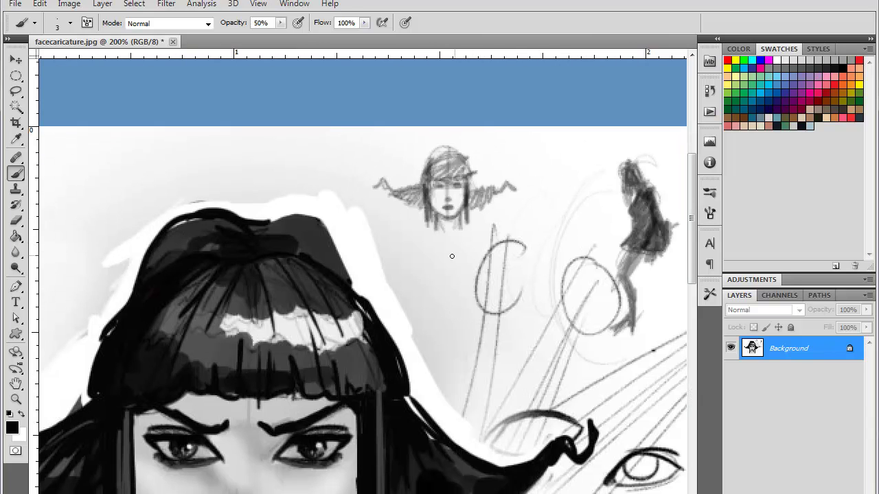
drag(456, 334, 520, 186)
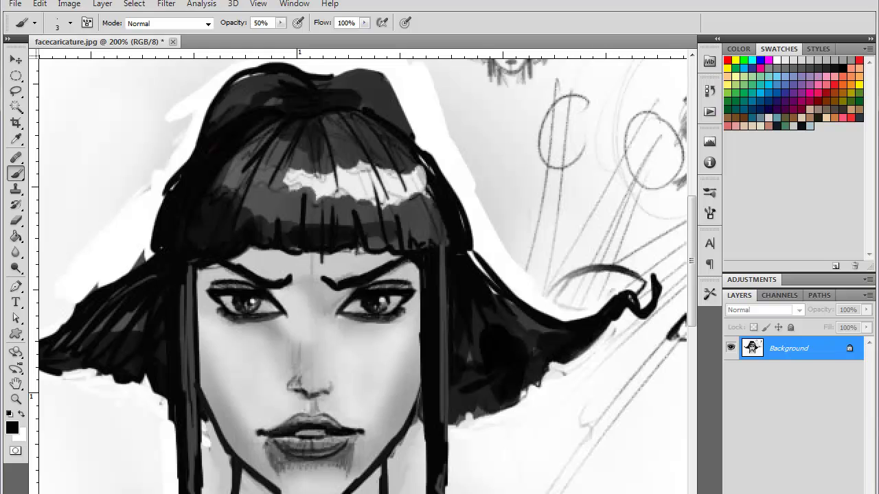
key(ctrl+minus)
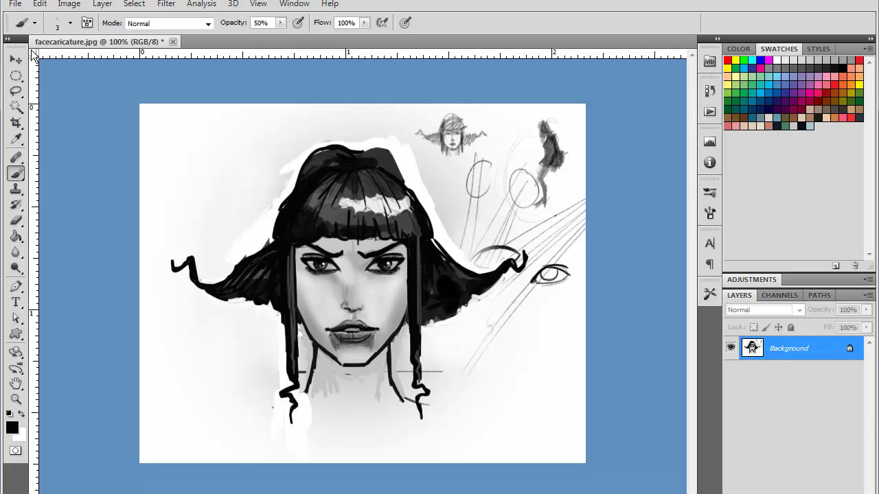
click(15, 91)
mouse_move(249, 156)
mouse_down()
mouse_move(187, 198)
mouse_move(147, 272)
mouse_move(201, 360)
mouse_move(302, 440)
mouse_move(420, 452)
mouse_move(528, 289)
mouse_up()
mouse_move(538, 248)
mouse_down()
mouse_move(437, 157)
mouse_move(258, 158)
mouse_up()
click(40, 4)
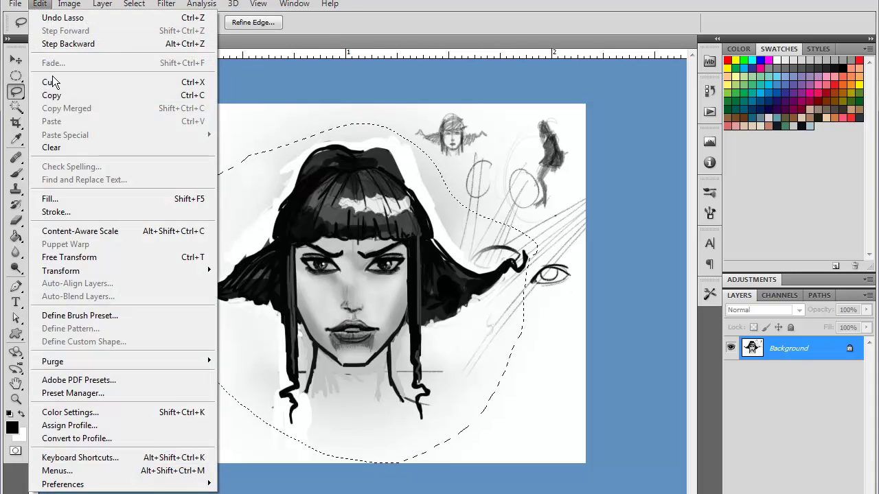
click(55, 95)
Step: Paste the copied head into a new blank document and close facecaricature.jpg
click(15, 4)
click(27, 19)
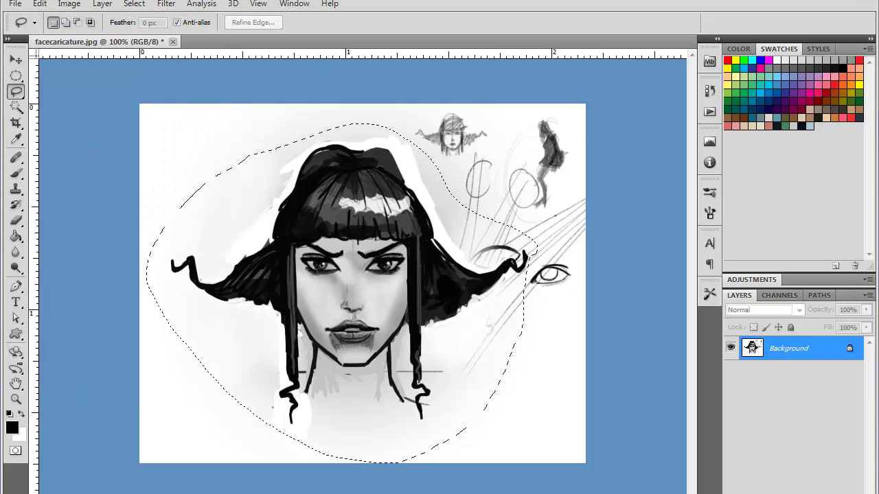
key(Return)
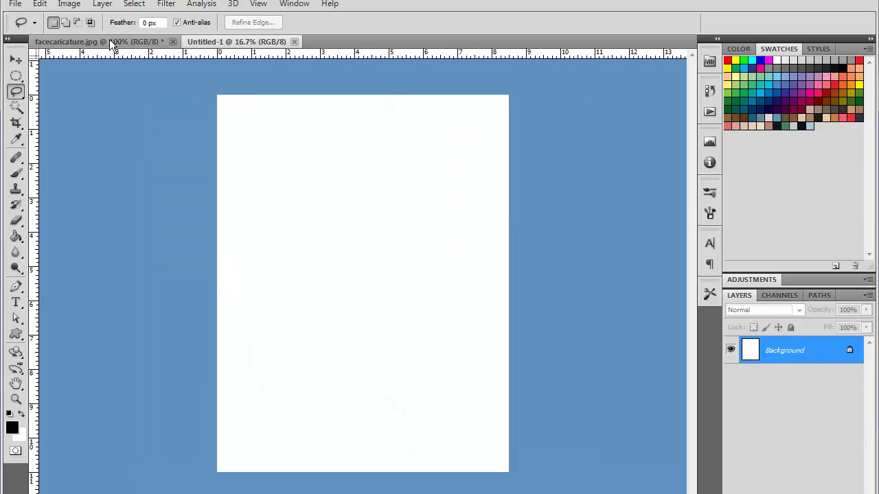
click(39, 4)
click(64, 124)
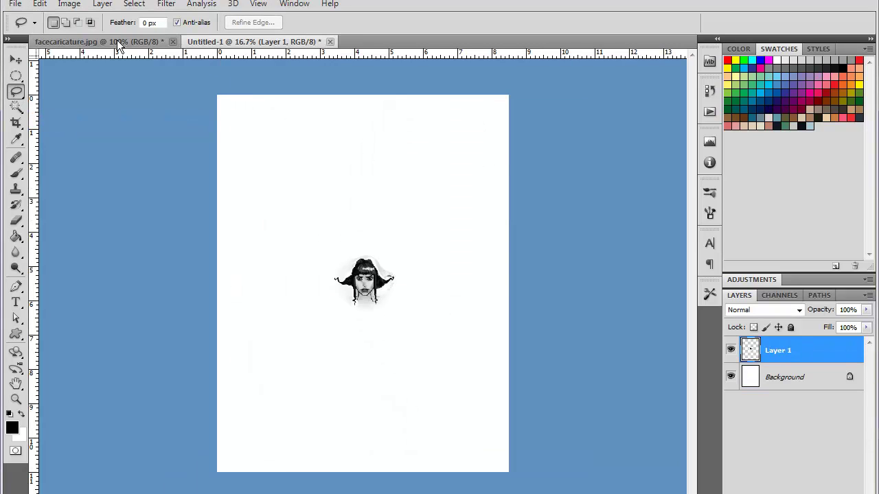
click(118, 41)
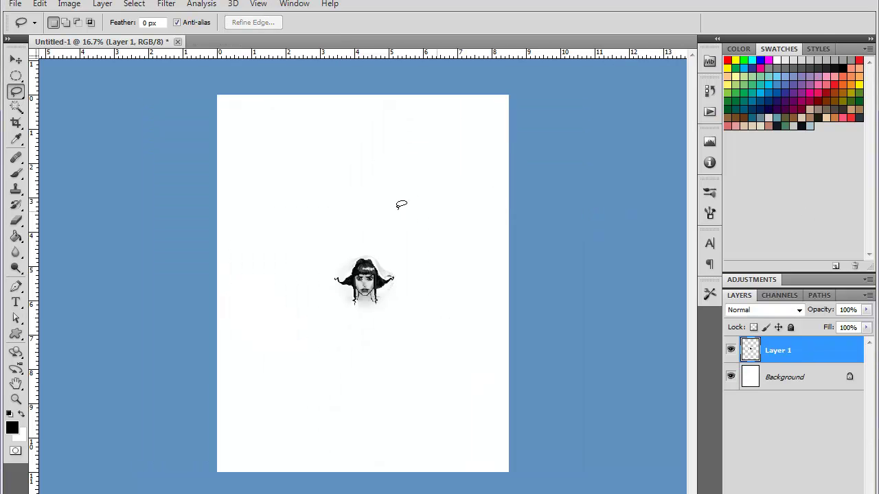
Step: Set the blend mode of the pasted head's layer to Multiply
key(ctrl+plus)
key(ctrl+plus)
key(ctrl+plus)
drag(546, 303, 497, 184)
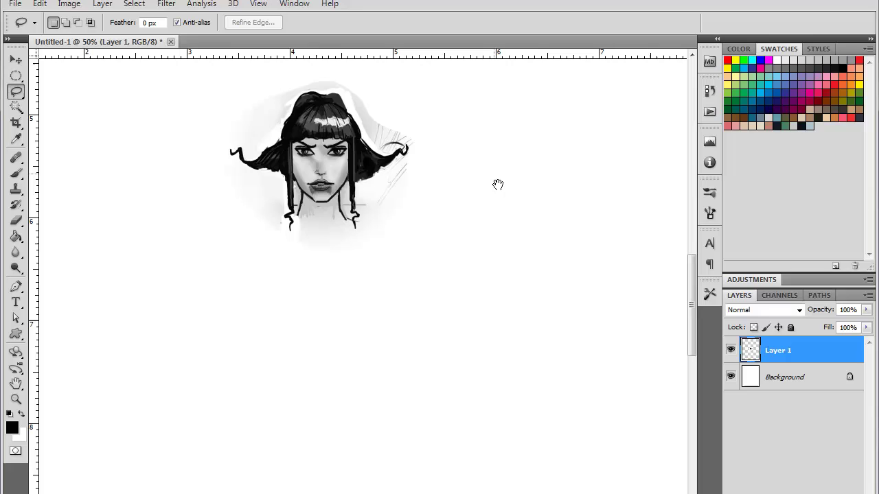
click(789, 310)
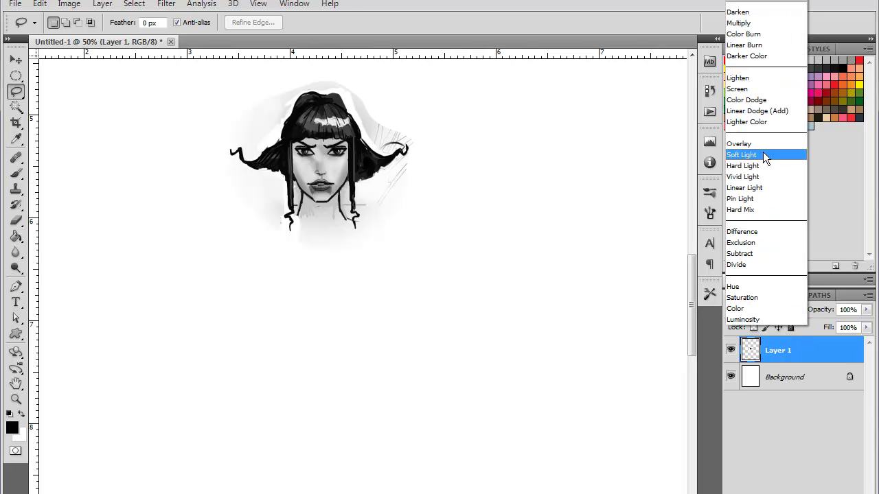
click(741, 23)
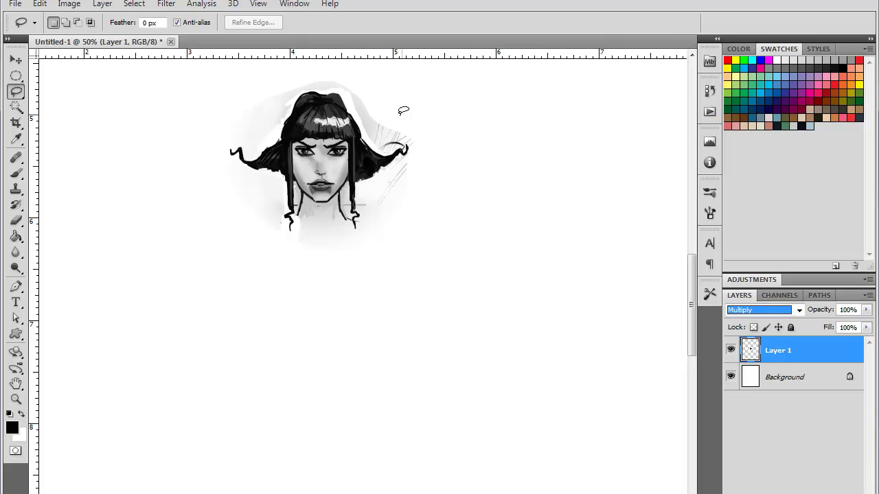
Step: Erase the stray sketch lines and grey background around the pasted head with a 50 px eraser
click(16, 219)
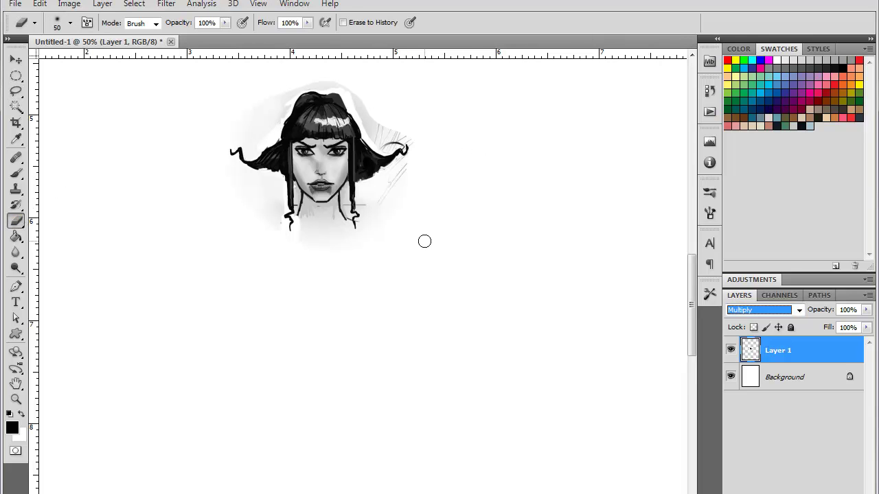
key(ctrl+plus)
drag(398, 180, 457, 243)
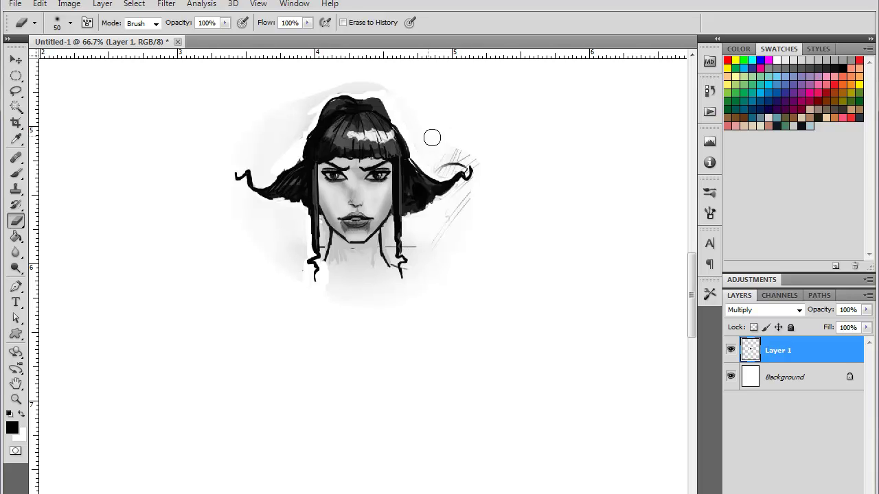
mouse_move(432, 138)
mouse_down()
mouse_move(468, 156)
mouse_move(459, 152)
mouse_move(442, 162)
mouse_move(492, 173)
mouse_move(416, 257)
mouse_move(377, 259)
mouse_move(332, 275)
mouse_up()
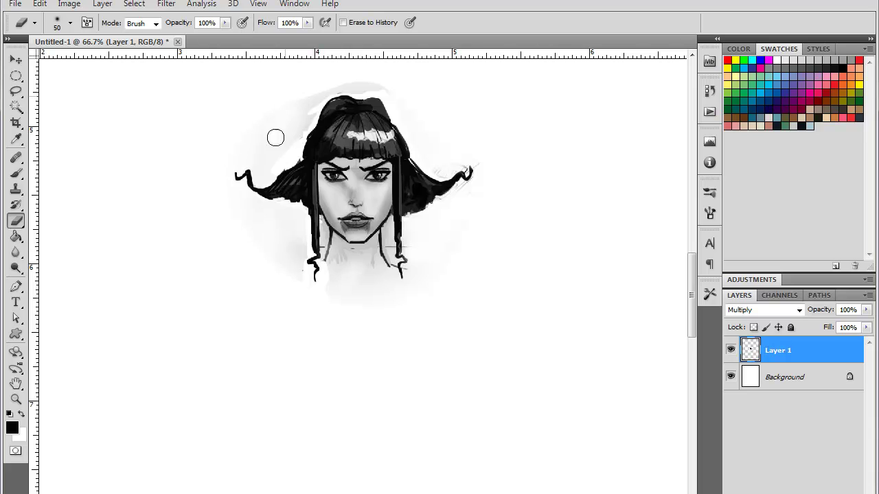
mouse_move(276, 138)
mouse_down()
mouse_move(304, 94)
mouse_move(364, 84)
mouse_move(329, 102)
mouse_up()
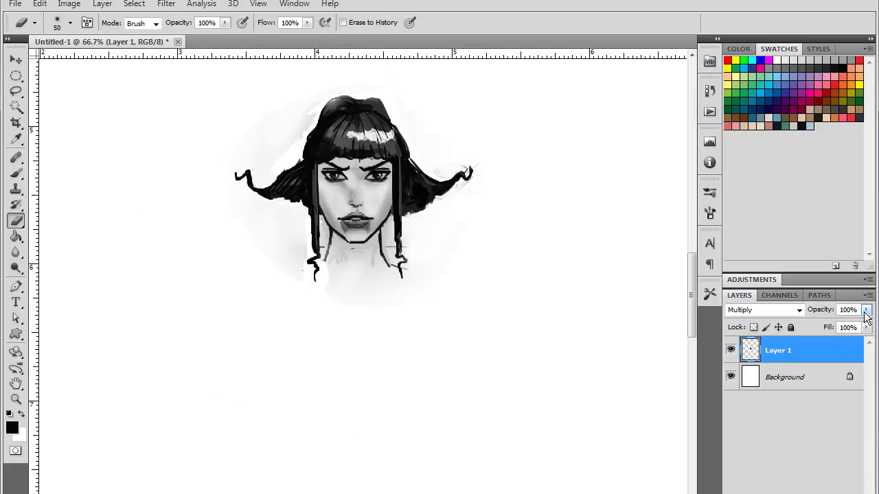
Step: Lower the head layer's opacity to 26% and add a new empty layer above it
click(866, 310)
drag(814, 323, 808, 324)
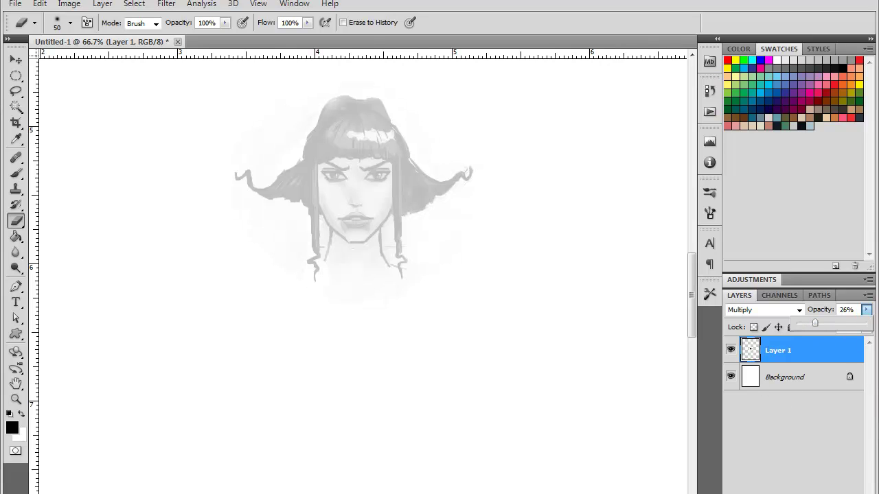
click(840, 492)
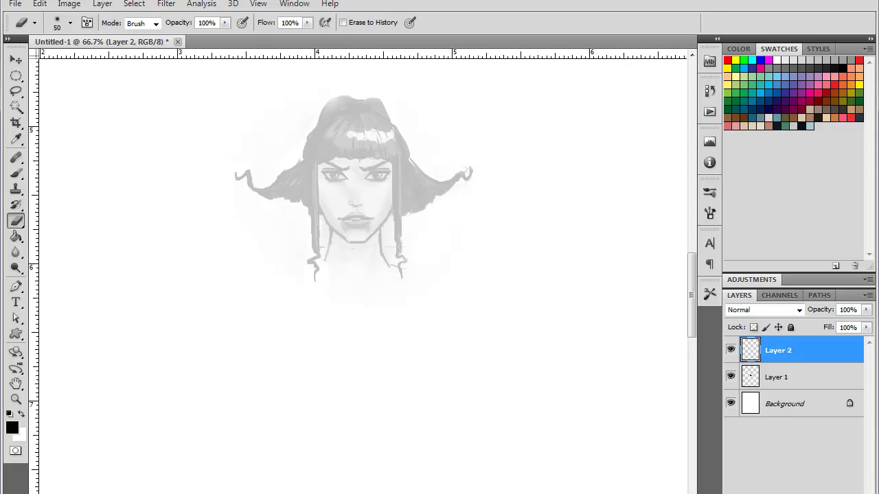
Step: Set up a hard 5 px brush at 100% opacity for inking on the new layer
click(17, 173)
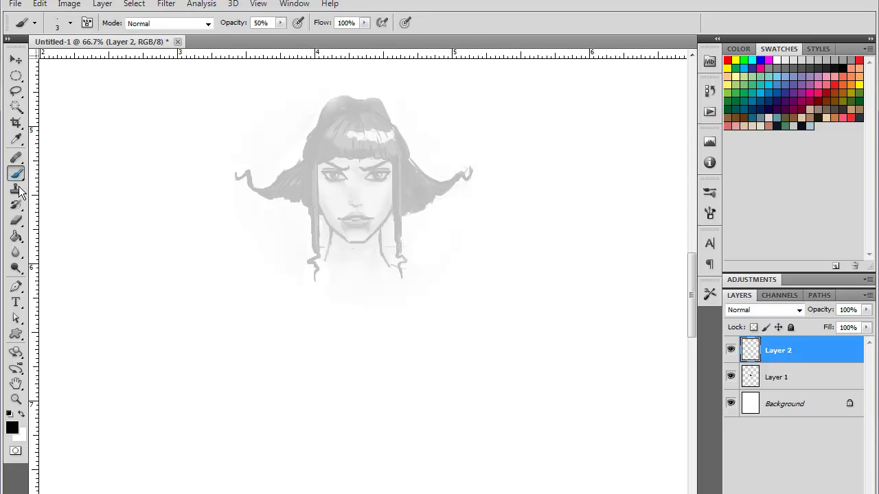
key(ctrl+plus)
key(ctrl+plus)
drag(481, 137, 522, 363)
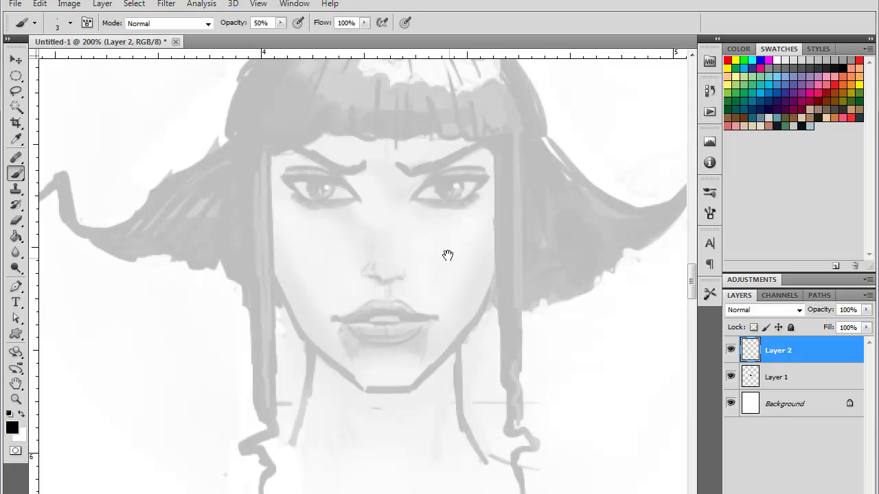
drag(382, 287, 407, 270)
right_click(420, 235)
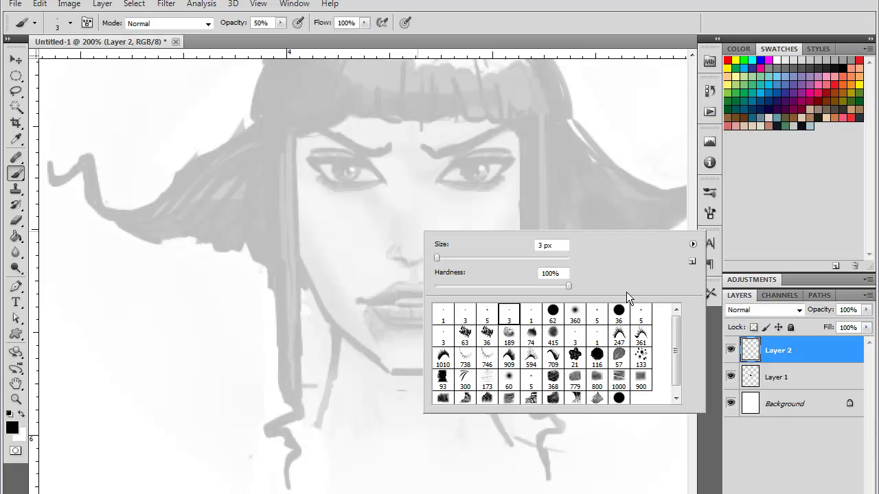
click(640, 313)
key(Return)
drag(272, 133, 262, 200)
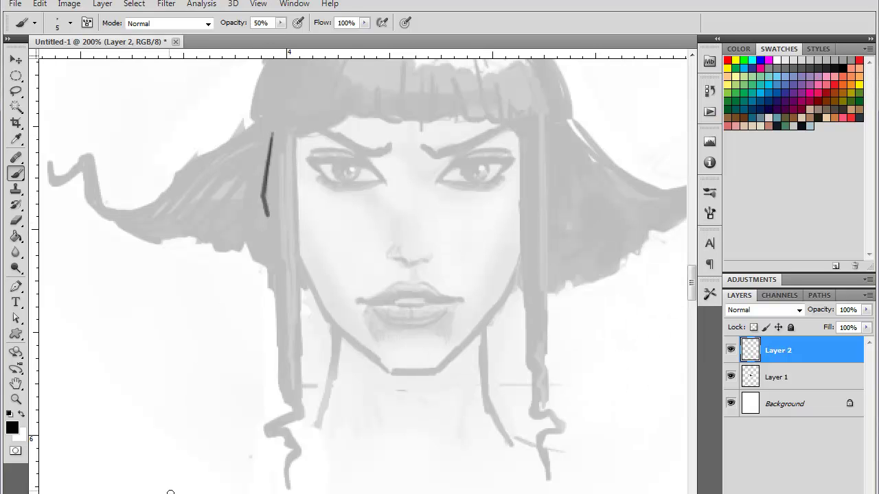
click(280, 23)
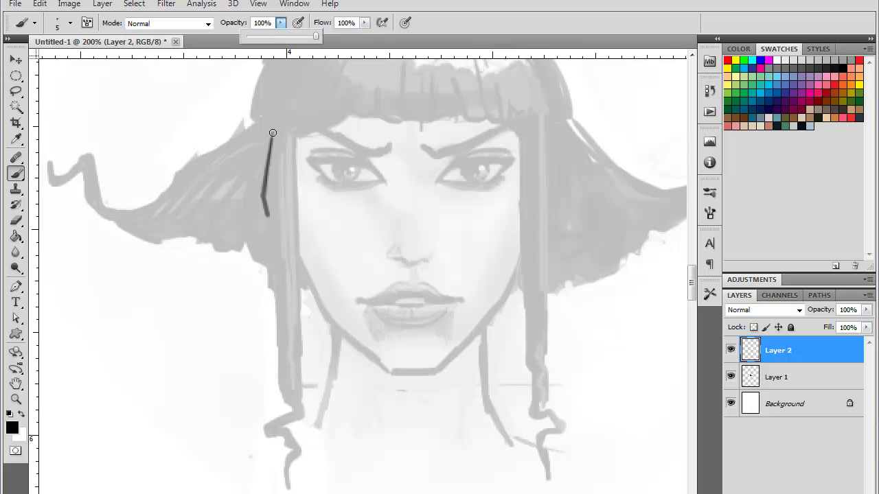
Step: Ink the long hair lock on the left of the face down to its curled tip and fill it black
mouse_move(273, 133)
mouse_down()
mouse_move(260, 182)
mouse_move(276, 390)
mouse_move(291, 405)
mouse_move(258, 427)
mouse_up()
drag(323, 345, 314, 302)
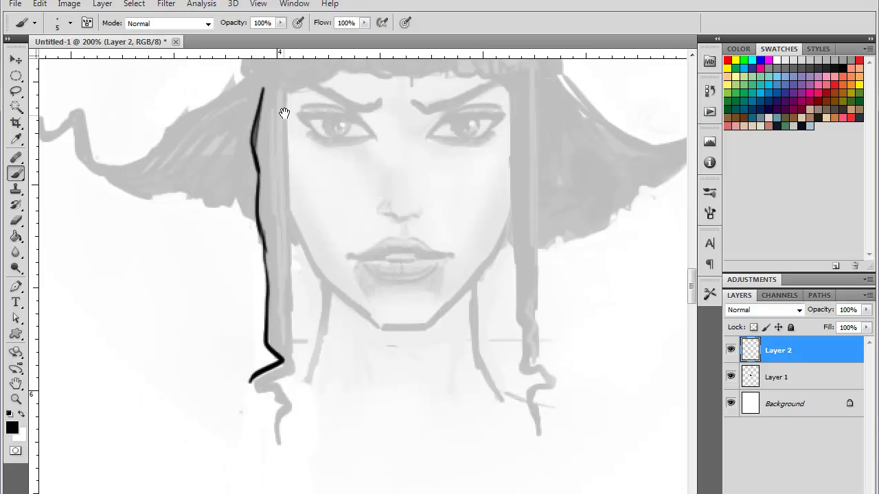
mouse_move(286, 98)
mouse_down()
mouse_move(279, 144)
mouse_move(289, 289)
mouse_move(282, 177)
mouse_move(280, 225)
mouse_move(293, 285)
mouse_move(262, 308)
mouse_move(247, 303)
mouse_move(244, 319)
mouse_move(265, 310)
mouse_move(259, 322)
mouse_move(285, 319)
mouse_move(253, 342)
mouse_move(269, 340)
mouse_move(275, 351)
mouse_move(271, 412)
mouse_up()
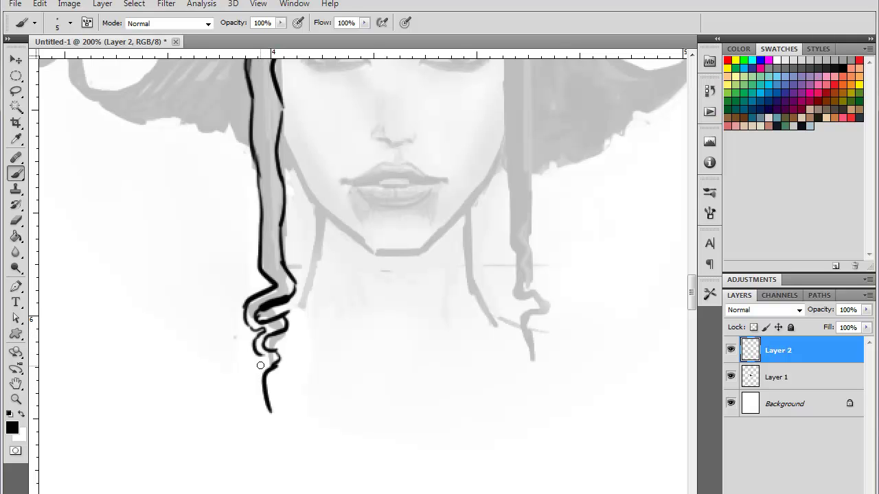
mouse_move(261, 363)
mouse_down()
mouse_move(265, 401)
mouse_move(258, 377)
mouse_move(265, 358)
mouse_up()
mouse_move(274, 327)
mouse_down()
mouse_move(245, 310)
mouse_move(287, 282)
mouse_move(277, 273)
mouse_move(270, 189)
mouse_move(268, 247)
mouse_move(264, 223)
mouse_move(281, 284)
mouse_up()
drag(285, 193, 292, 270)
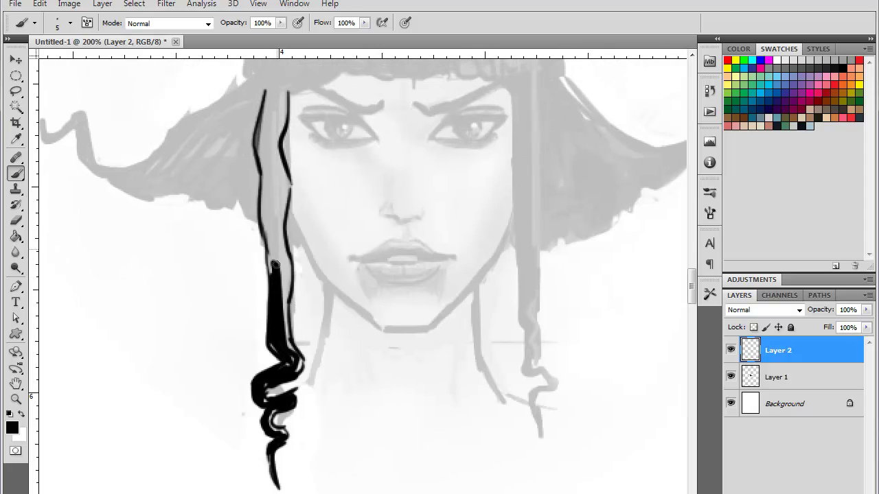
mouse_move(270, 229)
mouse_down()
mouse_move(280, 280)
mouse_move(268, 144)
mouse_move(273, 96)
mouse_move(258, 159)
mouse_move(266, 132)
mouse_move(274, 199)
mouse_move(268, 245)
mouse_up()
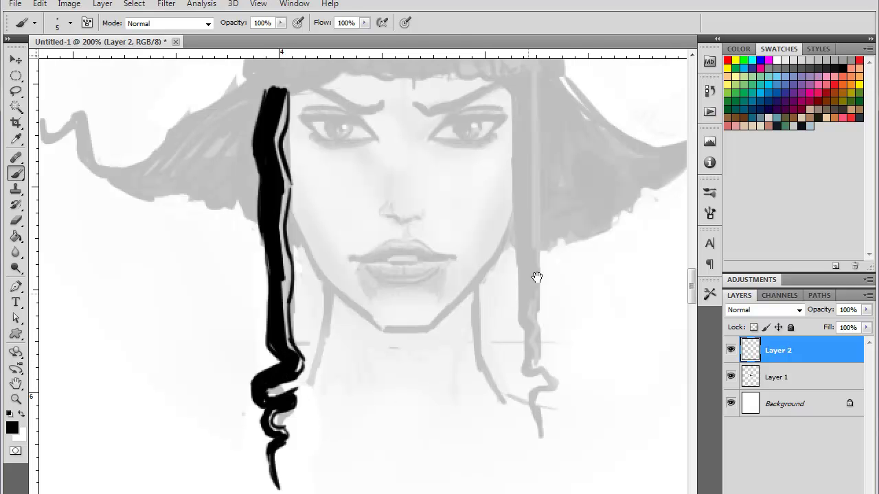
Step: Ink the left cheek contour from beside the hair lock down toward the jaw
mouse_move(555, 210)
mouse_down()
mouse_move(529, 265)
mouse_move(509, 263)
mouse_up()
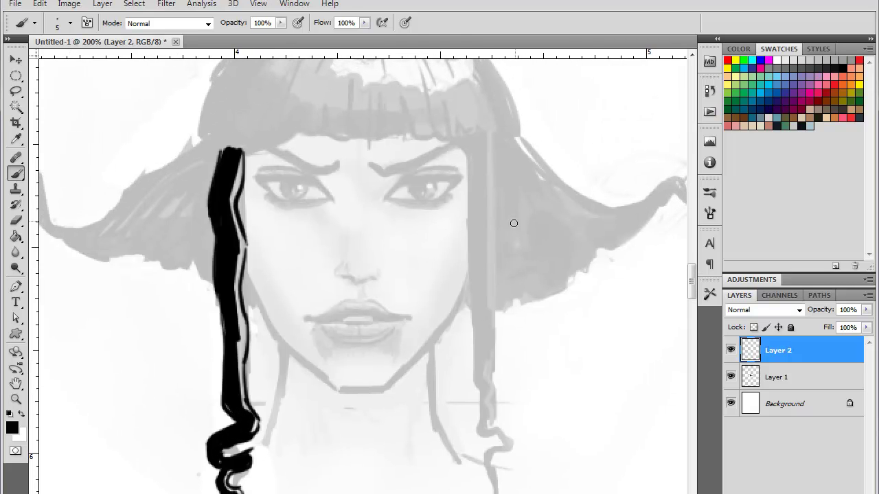
drag(243, 218, 249, 265)
drag(242, 200, 250, 278)
mouse_move(244, 233)
mouse_down()
mouse_move(249, 271)
mouse_move(280, 336)
mouse_up()
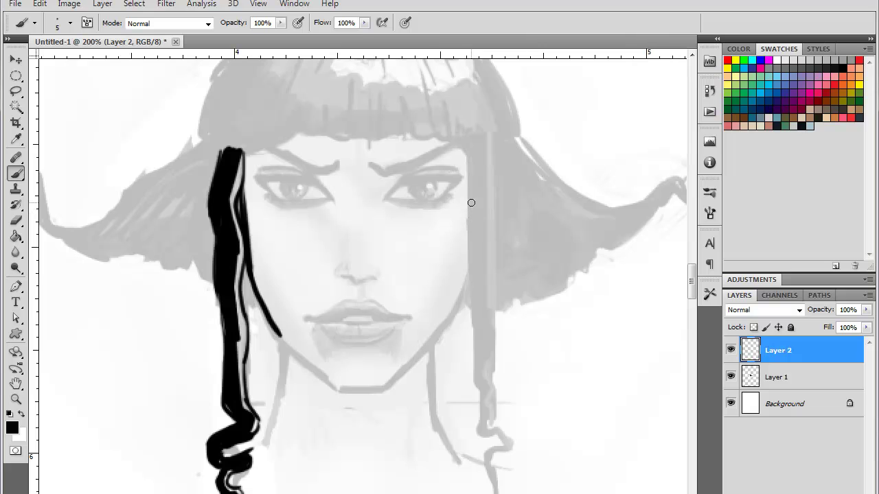
Step: Ink the wavy hair lock on the right of the face down to its curled tip
mouse_move(470, 155)
mouse_down()
mouse_move(459, 218)
mouse_move(486, 299)
mouse_up()
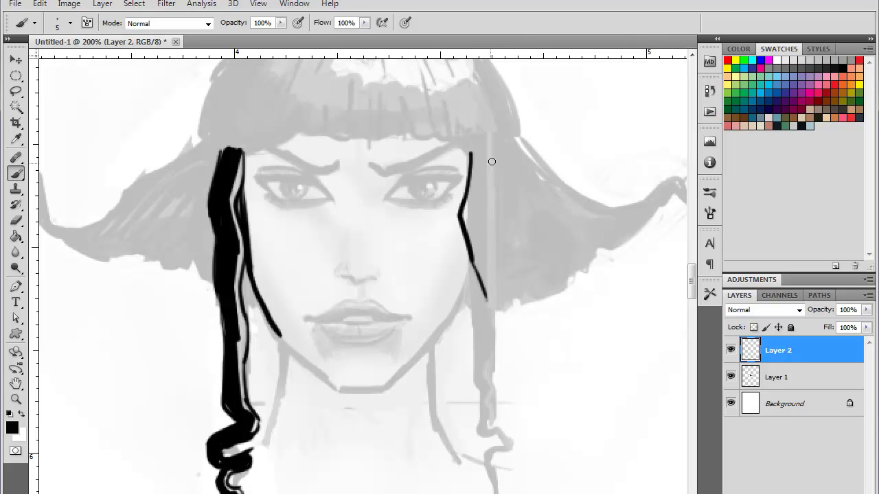
mouse_move(498, 152)
mouse_down()
mouse_move(487, 215)
mouse_move(503, 287)
mouse_up()
mouse_move(485, 289)
mouse_down()
mouse_move(478, 366)
mouse_move(502, 308)
mouse_move(497, 380)
mouse_move(480, 404)
mouse_move(480, 458)
mouse_move(493, 490)
mouse_up()
mouse_move(496, 377)
mouse_down()
mouse_move(489, 407)
mouse_move(500, 443)
mouse_move(488, 461)
mouse_move(491, 480)
mouse_move(482, 457)
mouse_move(503, 437)
mouse_move(481, 418)
mouse_move(488, 374)
mouse_move(479, 326)
mouse_move(489, 344)
mouse_up()
Step: Fill the right hair lock black, undo the rounded jaw stroke, and ink an angular jawline with a flat chin
mouse_move(473, 152)
mouse_down()
mouse_move(474, 237)
mouse_move(492, 316)
mouse_move(465, 221)
mouse_move(443, 330)
mouse_move(379, 388)
mouse_move(290, 355)
mouse_move(254, 265)
mouse_up()
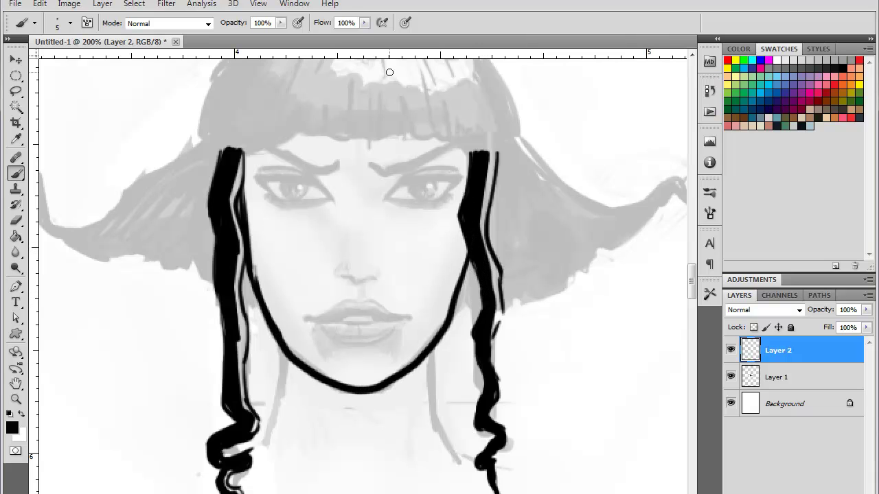
key(ctrl+z)
mouse_move(469, 261)
mouse_down()
mouse_move(452, 318)
mouse_move(387, 383)
mouse_move(447, 324)
mouse_up()
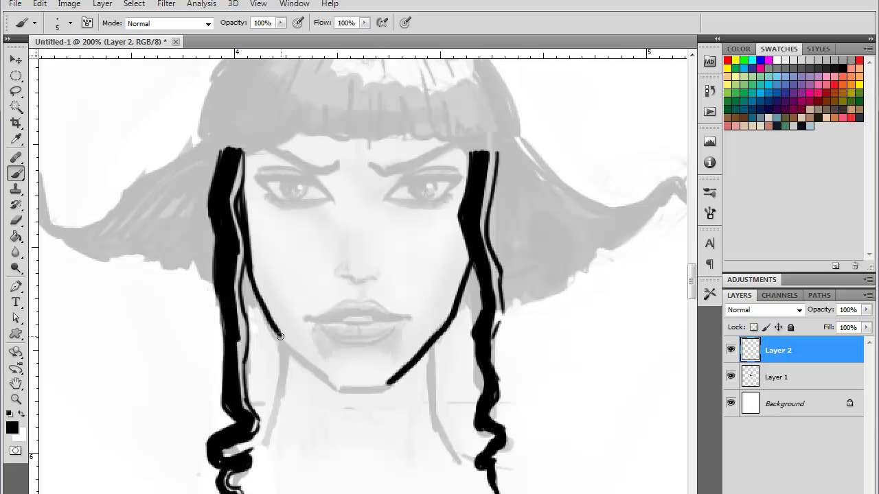
drag(281, 336, 333, 389)
Step: Ink both sides of the neck and add short throat and collarbone strokes below the chin
drag(287, 351, 290, 422)
mouse_move(424, 354)
mouse_down()
mouse_move(427, 423)
mouse_move(441, 460)
mouse_up()
mouse_move(288, 397)
mouse_down()
mouse_move(288, 441)
mouse_move(275, 461)
mouse_up()
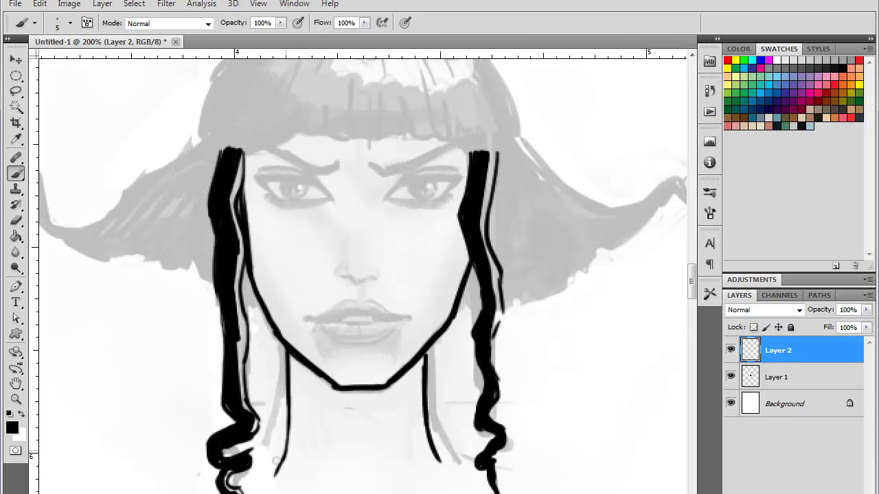
drag(301, 374, 308, 402)
drag(302, 386, 315, 416)
mouse_move(408, 397)
mouse_down()
mouse_move(396, 439)
mouse_move(370, 412)
mouse_up()
drag(383, 394, 366, 428)
mouse_move(383, 402)
mouse_down()
mouse_move(352, 489)
mouse_move(368, 493)
mouse_up()
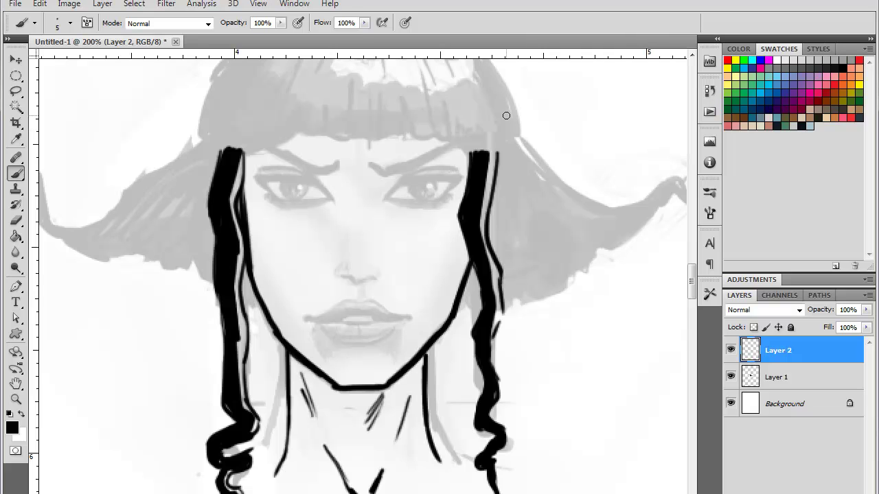
Step: Ink the jagged lower edge of the fringe and the curved crown outline on both sides of the parting
key(ctrl+minus)
key(ctrl+minus)
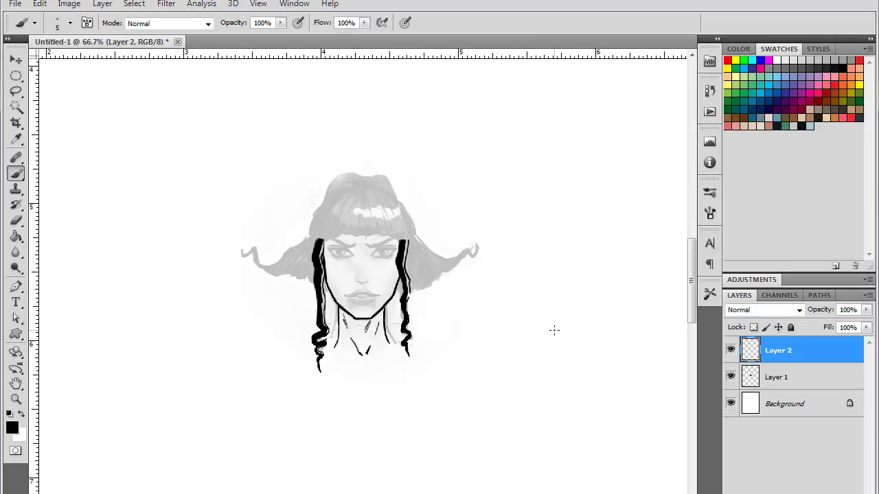
key(ctrl+plus)
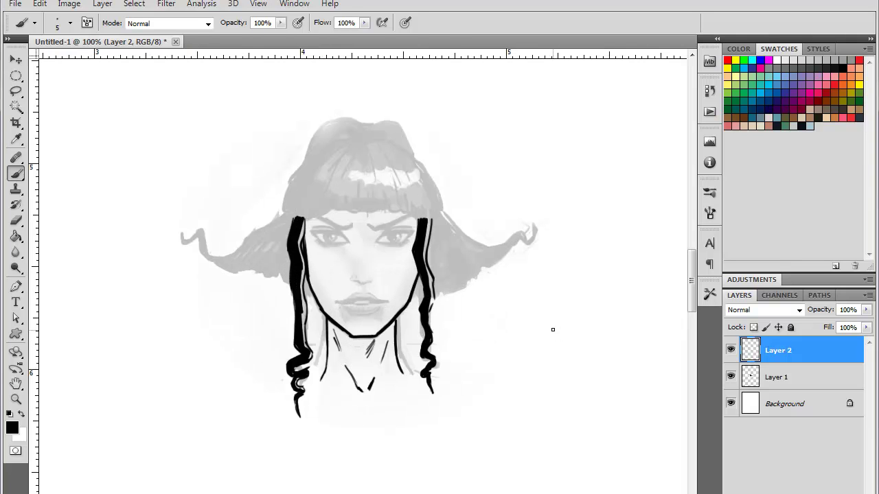
key(ctrl+plus)
drag(525, 151, 556, 258)
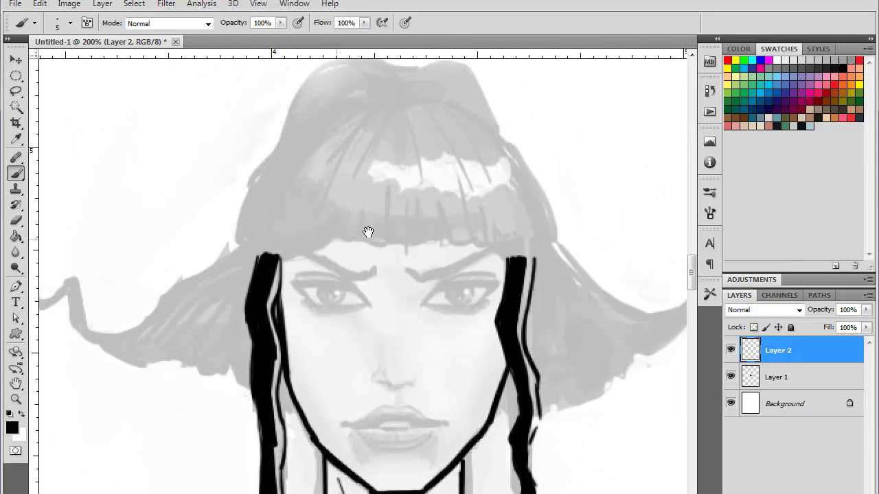
drag(393, 121, 394, 134)
mouse_move(368, 103)
mouse_down()
mouse_move(399, 109)
mouse_move(244, 248)
mouse_move(255, 269)
mouse_move(314, 237)
mouse_move(347, 251)
mouse_up()
mouse_move(364, 250)
mouse_down()
mouse_move(413, 243)
mouse_move(442, 251)
mouse_move(449, 207)
mouse_move(461, 248)
mouse_move(498, 252)
mouse_up()
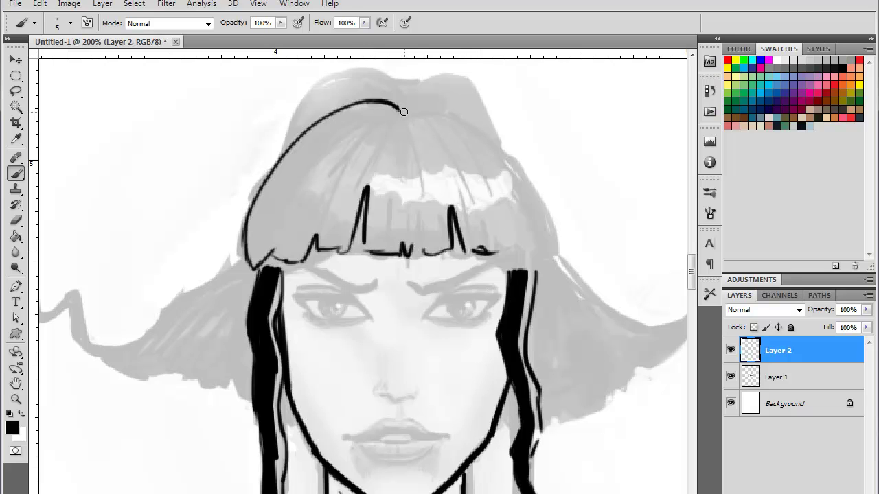
mouse_move(402, 109)
mouse_down()
mouse_move(495, 124)
mouse_move(466, 107)
mouse_move(557, 207)
mouse_move(554, 250)
mouse_up()
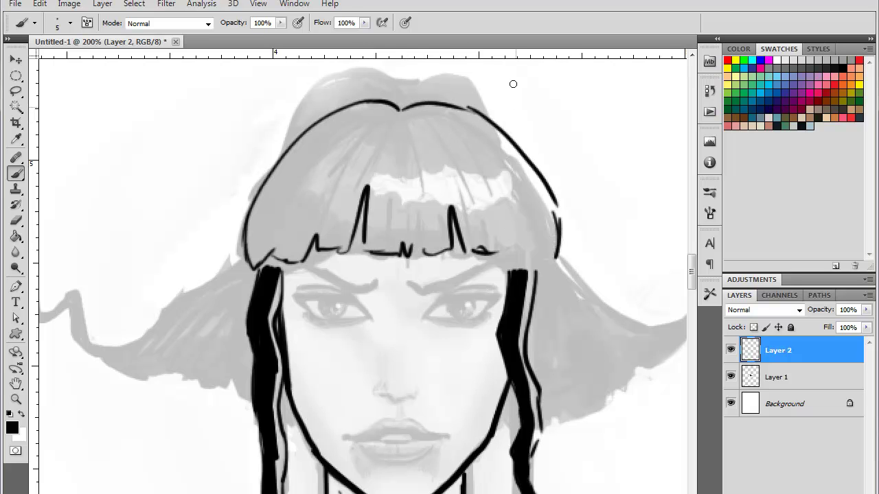
Step: Undo the right-hand hair contour and redraw it closer to the head, joining it to the fringe's jagged edge
key(ctrl+alt+z)
key(ctrl+alt+z)
key(ctrl+alt+z)
key(ctrl+alt+z)
mouse_move(476, 110)
mouse_down()
mouse_move(539, 236)
mouse_move(532, 255)
mouse_move(517, 240)
mouse_move(485, 250)
mouse_up()
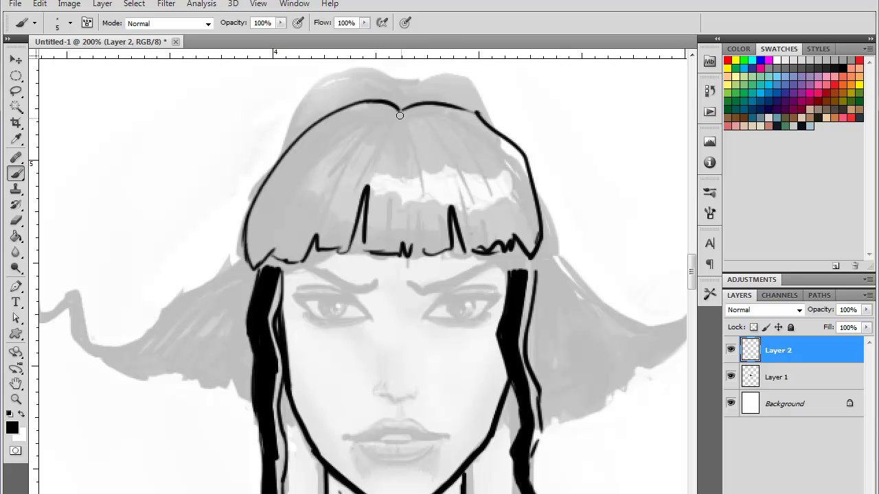
Step: Draw strand lines fanning from the parting across the left half of the hair down to the fringe
mouse_move(400, 114)
mouse_down()
mouse_move(420, 180)
mouse_move(394, 161)
mouse_up()
mouse_move(390, 115)
mouse_down()
mouse_move(381, 163)
mouse_move(358, 184)
mouse_up()
mouse_move(386, 110)
mouse_down()
mouse_move(343, 172)
mouse_move(336, 149)
mouse_up()
mouse_move(402, 110)
mouse_down()
mouse_move(368, 129)
mouse_move(344, 166)
mouse_move(289, 179)
mouse_move(260, 252)
mouse_up()
drag(313, 184, 271, 256)
drag(334, 193, 303, 243)
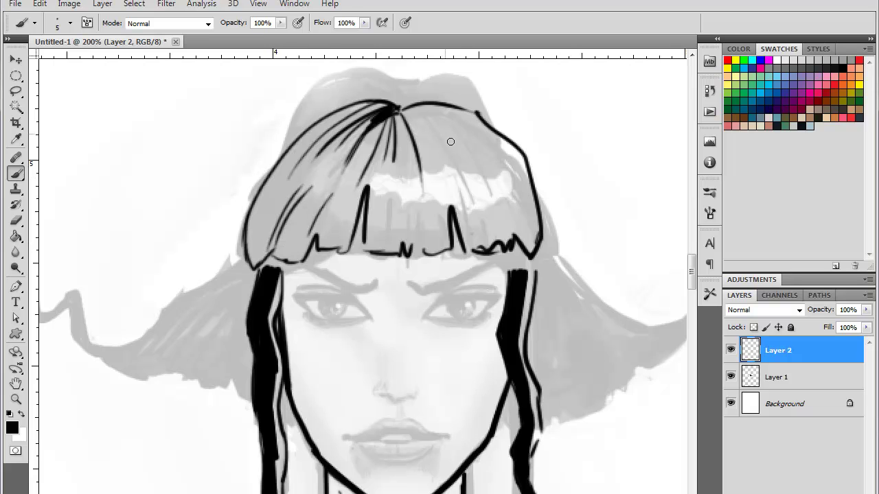
Step: Draw strand lines fanning from the parting across the right half of the hair
mouse_move(405, 116)
mouse_down()
mouse_move(450, 157)
mouse_move(469, 134)
mouse_up()
mouse_move(406, 114)
mouse_down()
mouse_move(495, 177)
mouse_move(450, 91)
mouse_move(506, 181)
mouse_up()
drag(523, 226, 510, 184)
drag(507, 229, 467, 184)
mouse_move(431, 156)
mouse_down()
mouse_move(443, 218)
mouse_move(422, 187)
mouse_up()
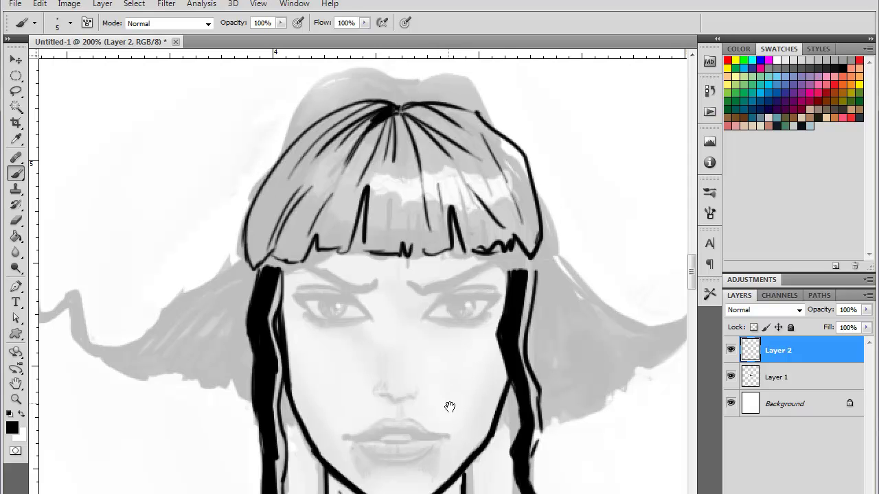
Step: Draw two zigzag lines across the fringe to mark the upper and lower edges of the highlight band
mouse_move(451, 406)
mouse_down()
mouse_move(473, 362)
mouse_move(459, 414)
mouse_move(457, 406)
mouse_up()
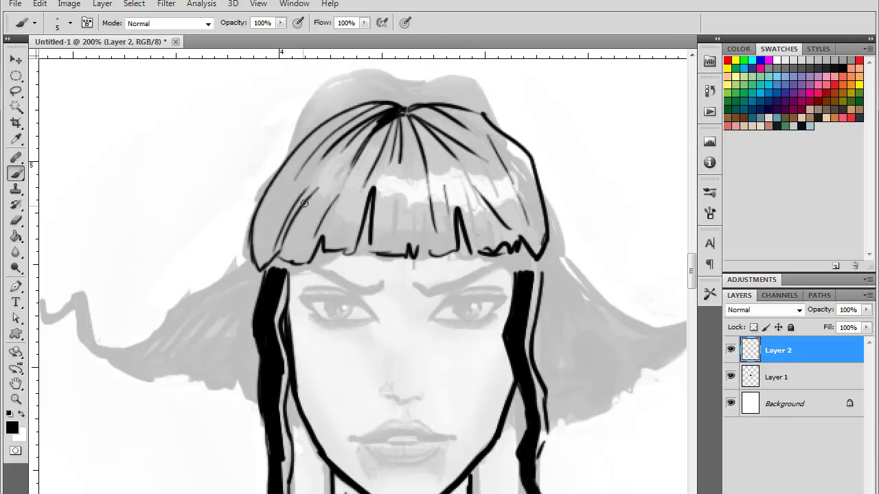
mouse_move(535, 175)
mouse_down()
mouse_move(425, 163)
mouse_move(419, 174)
mouse_move(345, 171)
mouse_move(292, 188)
mouse_up()
mouse_move(546, 209)
mouse_down()
mouse_move(514, 202)
mouse_move(498, 210)
mouse_move(464, 200)
mouse_move(386, 205)
mouse_move(378, 193)
mouse_move(300, 183)
mouse_up()
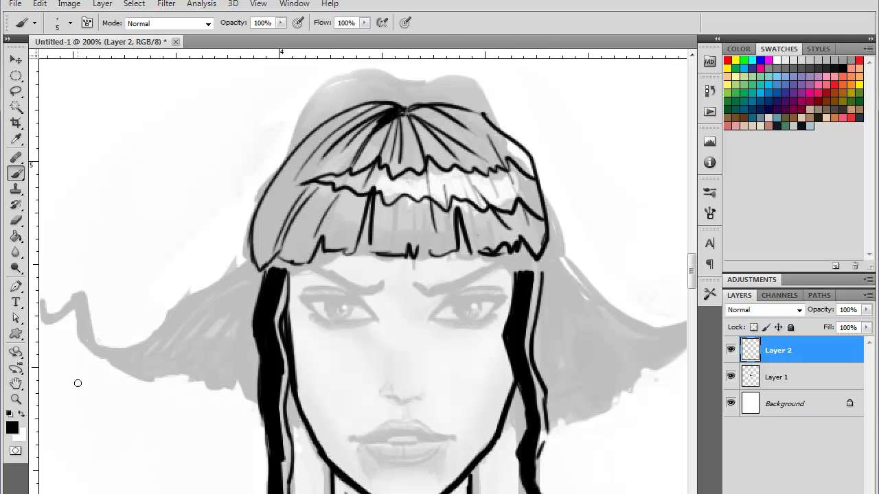
Step: Fill the hair above and below the highlight band with black, enlarging the brush for the broad areas
mouse_move(379, 137)
mouse_down()
mouse_move(367, 158)
mouse_move(391, 121)
mouse_move(348, 167)
mouse_move(373, 113)
mouse_move(380, 116)
mouse_move(300, 168)
mouse_move(356, 116)
mouse_move(377, 108)
mouse_move(301, 159)
mouse_move(307, 148)
mouse_move(350, 109)
mouse_move(280, 186)
mouse_move(257, 238)
mouse_move(254, 230)
mouse_move(256, 250)
mouse_move(281, 194)
mouse_move(276, 222)
mouse_move(297, 170)
mouse_move(339, 131)
mouse_move(267, 256)
mouse_move(278, 256)
mouse_move(328, 185)
mouse_move(316, 210)
mouse_move(336, 189)
mouse_move(367, 205)
mouse_move(371, 198)
mouse_move(392, 207)
mouse_move(437, 208)
mouse_up()
right_click(451, 216)
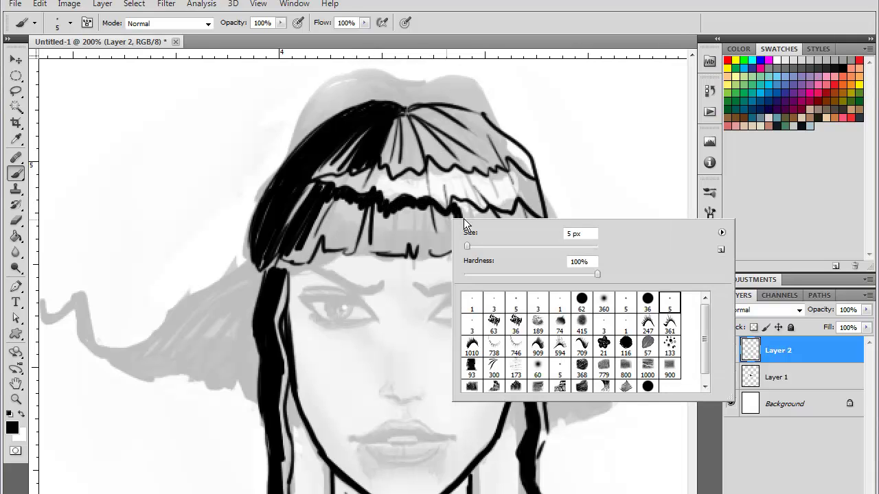
drag(469, 247, 478, 247)
mouse_move(432, 226)
mouse_down()
mouse_move(440, 233)
mouse_move(432, 218)
mouse_move(438, 239)
mouse_move(446, 224)
mouse_move(409, 215)
mouse_move(397, 244)
mouse_move(331, 218)
mouse_up()
mouse_move(403, 148)
mouse_down()
mouse_move(453, 146)
mouse_move(497, 162)
mouse_up()
mouse_move(496, 232)
mouse_down()
mouse_move(537, 221)
mouse_move(512, 217)
mouse_move(522, 206)
mouse_up()
Step: Return to the 5 px brush and fill the remaining gaps in the fringe and beside the parting with black
right_click(535, 237)
click(741, 318)
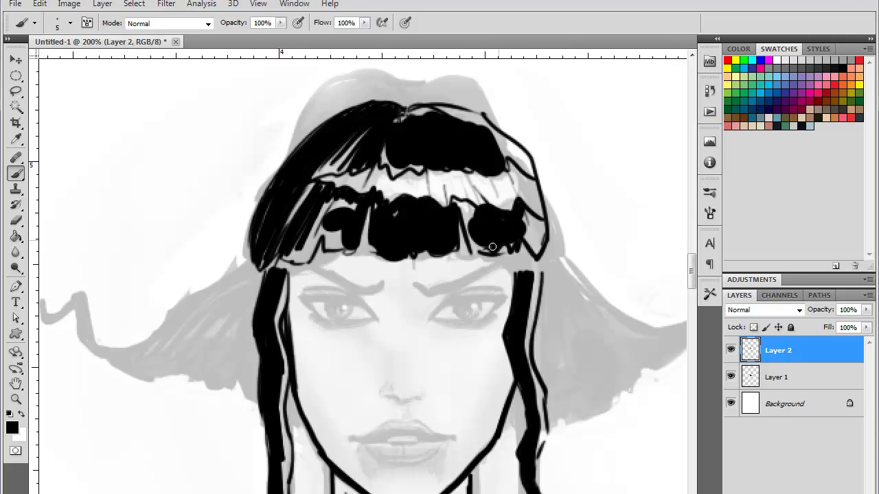
mouse_move(539, 257)
mouse_down()
mouse_move(534, 218)
mouse_move(529, 241)
mouse_move(537, 217)
mouse_up()
mouse_move(489, 234)
mouse_down()
mouse_move(462, 201)
mouse_move(458, 215)
mouse_move(488, 211)
mouse_move(487, 229)
mouse_move(466, 211)
mouse_move(463, 236)
mouse_up()
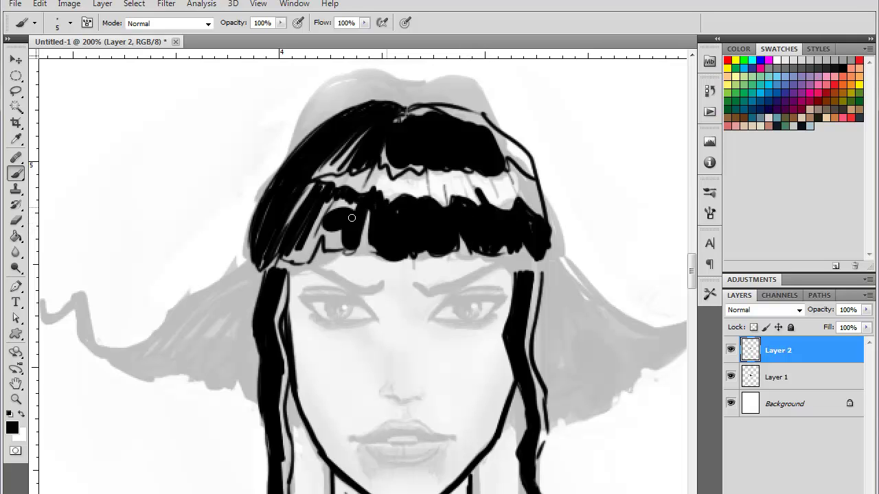
mouse_move(351, 217)
mouse_down()
mouse_move(344, 243)
mouse_move(328, 249)
mouse_move(322, 233)
mouse_move(308, 258)
mouse_move(292, 215)
mouse_move(312, 188)
mouse_move(325, 191)
mouse_move(329, 236)
mouse_move(336, 196)
mouse_up()
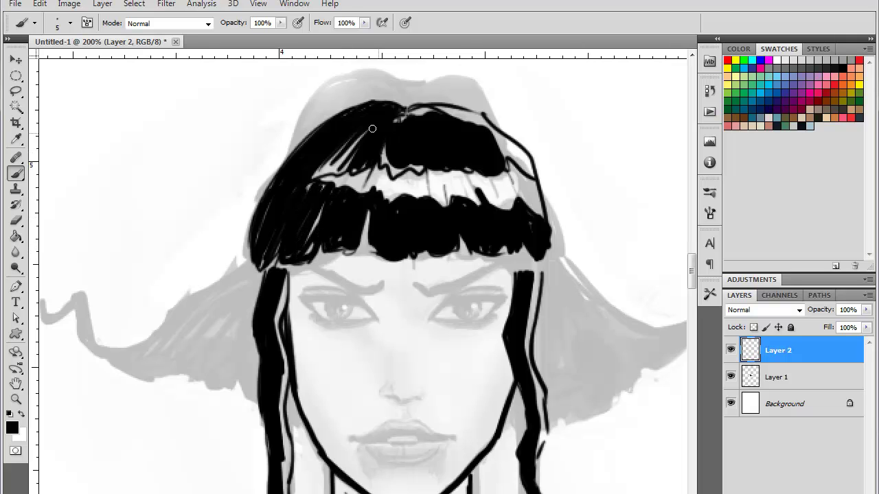
drag(372, 128, 389, 107)
Step: Paint thin light strands through the black crown and fringe, and restore black as the foreground colour
key(x)
mouse_move(405, 207)
mouse_down()
mouse_move(405, 253)
mouse_move(392, 210)
mouse_up()
drag(438, 139, 471, 155)
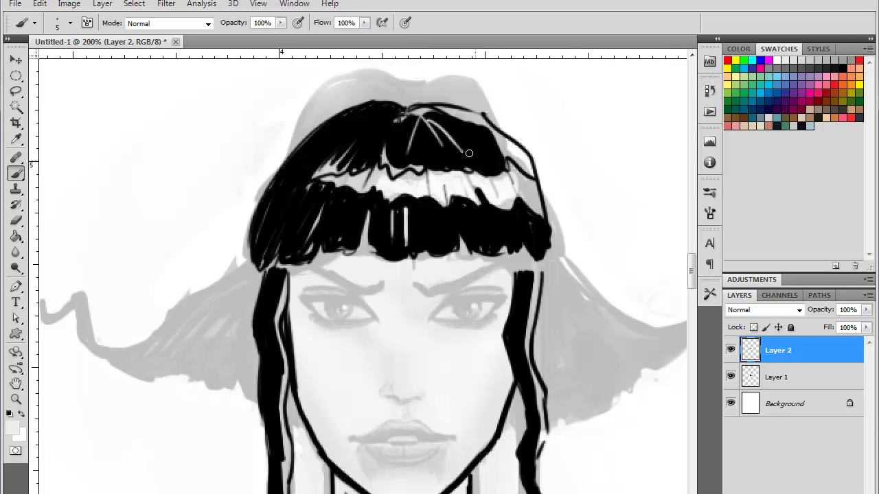
drag(446, 116, 482, 155)
drag(514, 196, 523, 232)
drag(477, 183, 507, 227)
drag(450, 147, 474, 174)
drag(476, 205, 487, 232)
drag(438, 146, 447, 169)
drag(420, 135, 431, 171)
mouse_move(455, 196)
mouse_down()
mouse_move(468, 235)
mouse_move(449, 242)
mouse_up()
mouse_move(412, 127)
mouse_down()
mouse_move(413, 180)
mouse_move(382, 177)
mouse_up()
drag(356, 185, 344, 218)
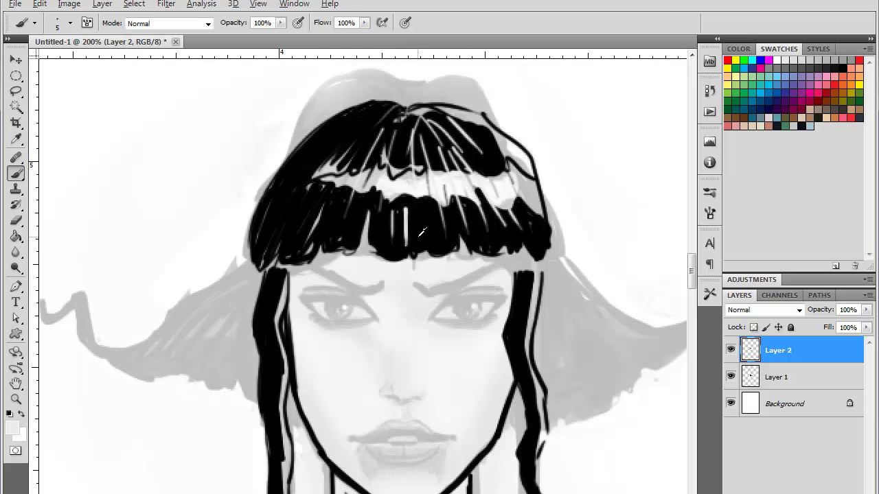
key(x)
Step: Ink the upper lid of the right-hand eye with a thick lash line and a thin crease line above it
key(ctrl+minus)
key(ctrl+minus)
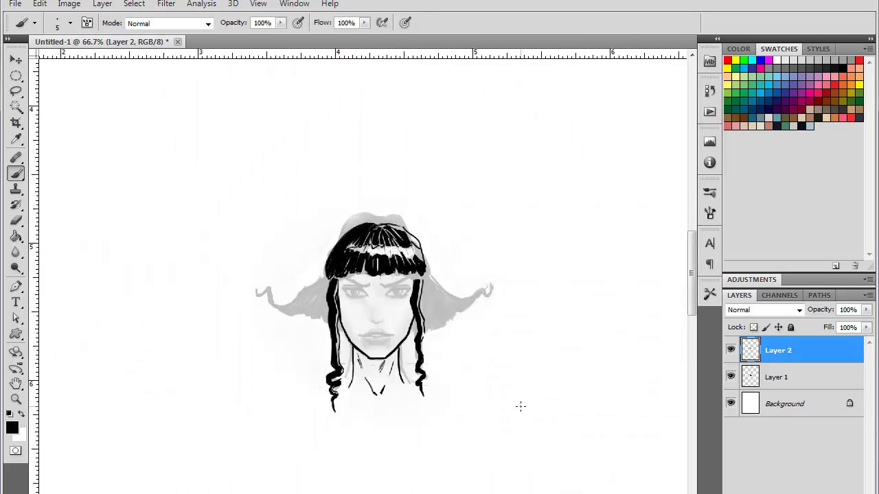
key(ctrl+plus)
key(ctrl+plus)
key(ctrl+plus)
drag(427, 326, 432, 250)
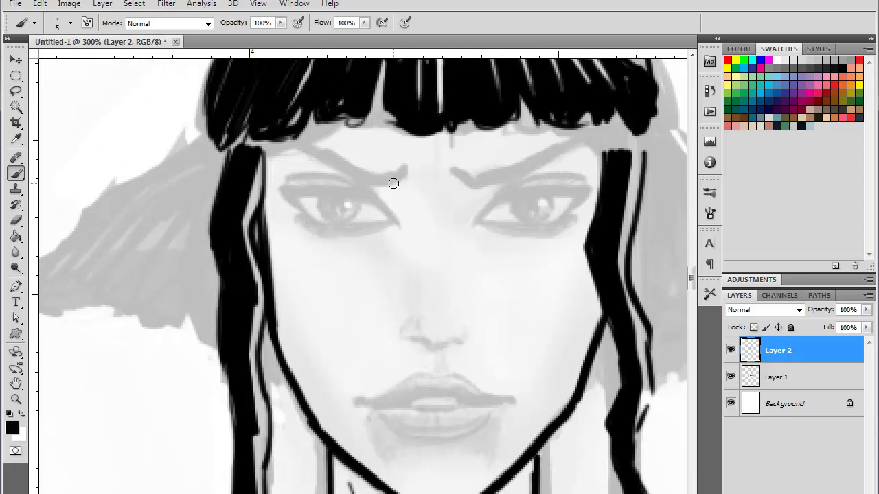
mouse_move(579, 269)
mouse_down()
mouse_move(553, 289)
mouse_move(431, 196)
mouse_move(411, 214)
mouse_up()
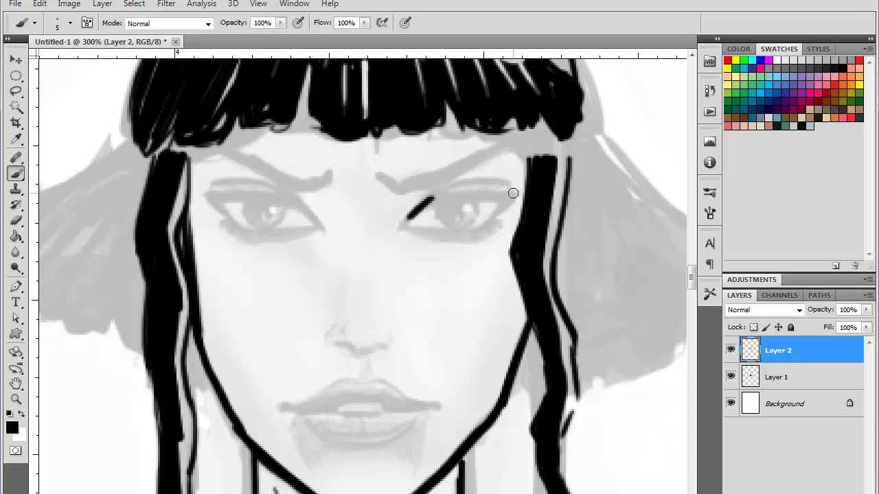
drag(508, 193, 421, 200)
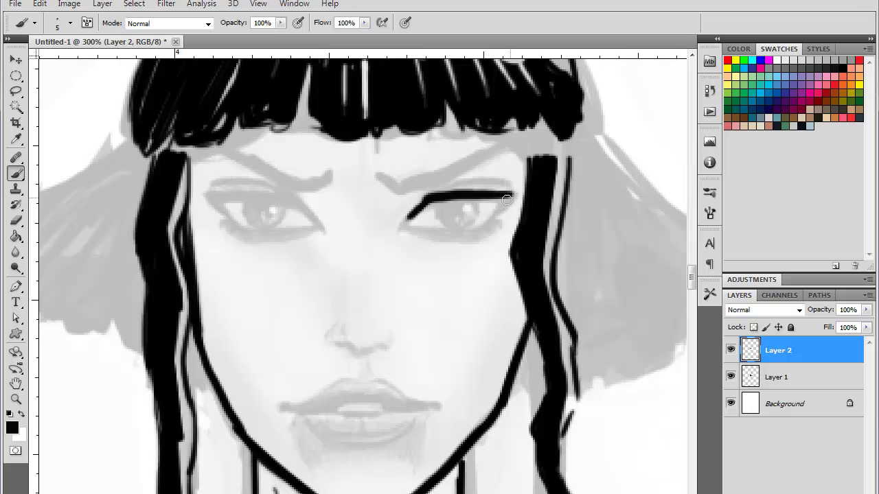
mouse_move(506, 199)
mouse_down()
mouse_move(440, 198)
mouse_move(408, 217)
mouse_up()
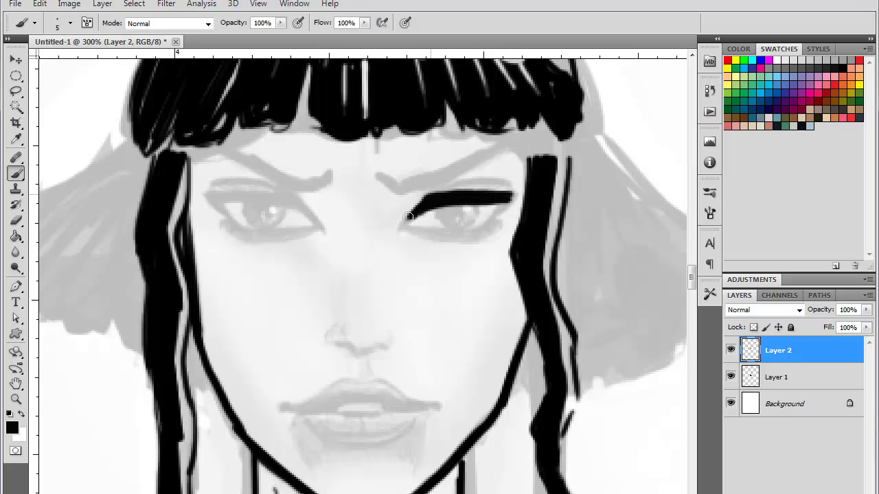
mouse_move(493, 180)
mouse_down()
mouse_move(422, 193)
mouse_move(388, 228)
mouse_up()
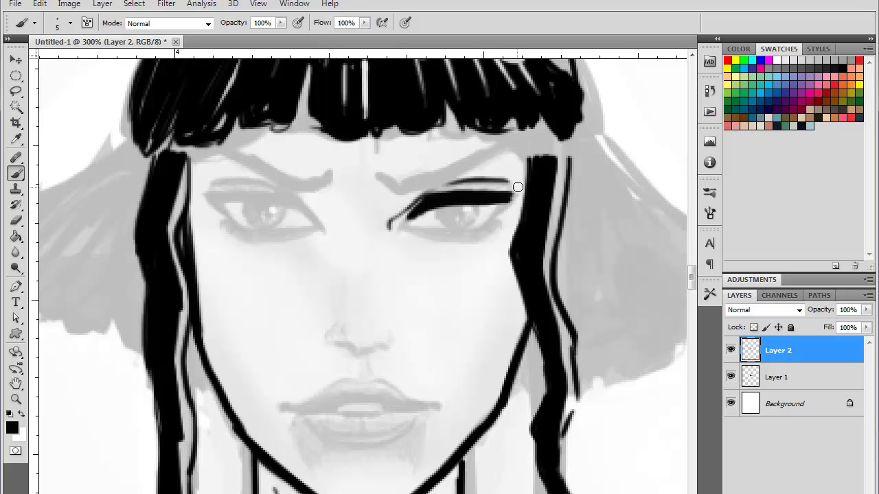
mouse_move(518, 187)
mouse_down()
mouse_move(485, 196)
mouse_move(515, 197)
mouse_up()
Step: Ink both eyebrows as thick angled black shapes, and paint the right-hand eye's iris and heavy dark lower lid
mouse_move(380, 175)
mouse_down()
mouse_move(406, 192)
mouse_move(506, 147)
mouse_move(531, 163)
mouse_move(382, 175)
mouse_move(391, 189)
mouse_move(486, 140)
mouse_move(531, 156)
mouse_up()
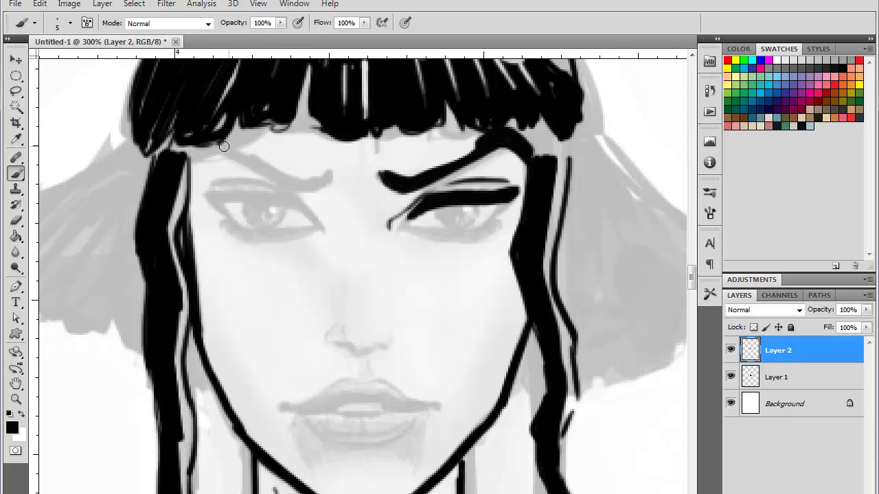
mouse_move(200, 166)
mouse_down()
mouse_move(214, 143)
mouse_move(252, 156)
mouse_move(220, 143)
mouse_move(239, 137)
mouse_move(199, 165)
mouse_move(244, 143)
mouse_move(251, 156)
mouse_move(211, 158)
mouse_move(326, 175)
mouse_move(287, 180)
mouse_move(270, 169)
mouse_up()
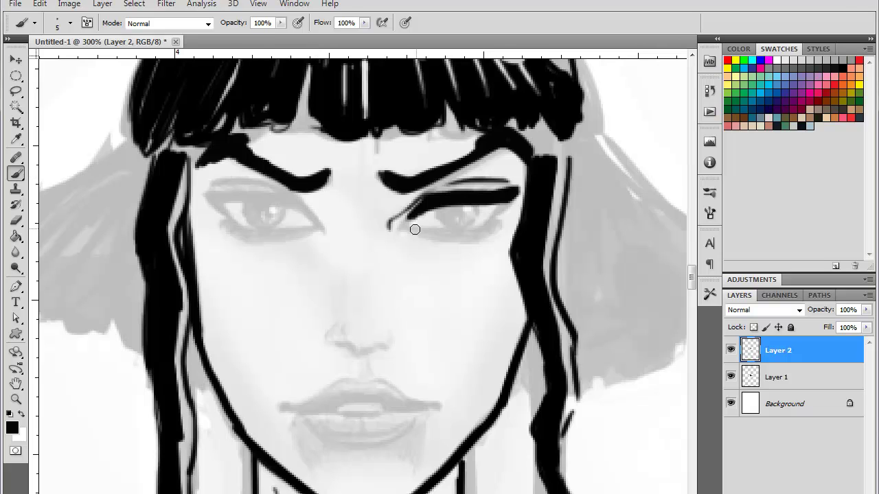
mouse_move(414, 233)
mouse_down()
mouse_move(450, 237)
mouse_move(406, 228)
mouse_move(459, 240)
mouse_up()
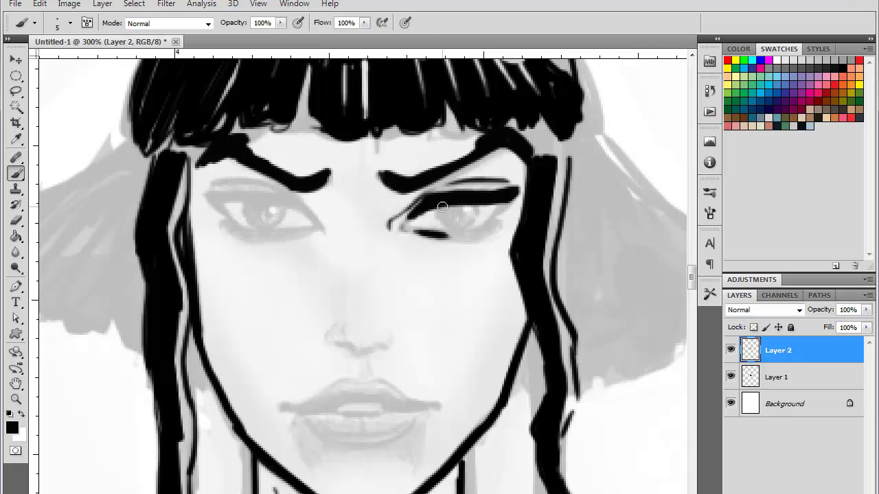
mouse_move(442, 206)
mouse_down()
mouse_move(437, 214)
mouse_move(456, 227)
mouse_move(462, 217)
mouse_move(446, 210)
mouse_move(455, 224)
mouse_move(507, 206)
mouse_move(492, 221)
mouse_move(489, 206)
mouse_move(482, 228)
mouse_move(508, 210)
mouse_move(478, 235)
mouse_move(439, 236)
mouse_move(493, 225)
mouse_move(449, 240)
mouse_move(455, 231)
mouse_move(481, 247)
mouse_move(452, 241)
mouse_move(490, 231)
mouse_move(439, 249)
mouse_up()
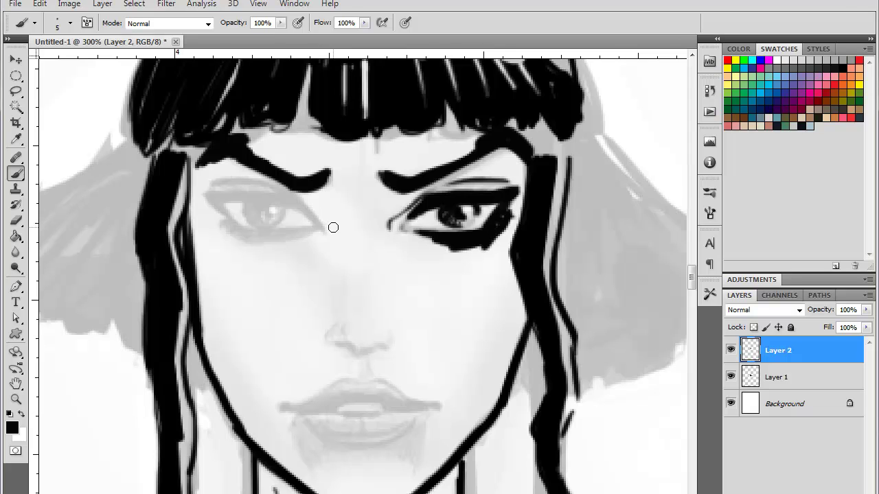
Step: Ink the left-hand eye's crease, upper lash line, iris and heavy lower lid, and add a short vertical line for the nose bridge
mouse_move(322, 219)
mouse_down()
mouse_move(335, 225)
mouse_move(282, 185)
mouse_move(230, 177)
mouse_move(214, 184)
mouse_up()
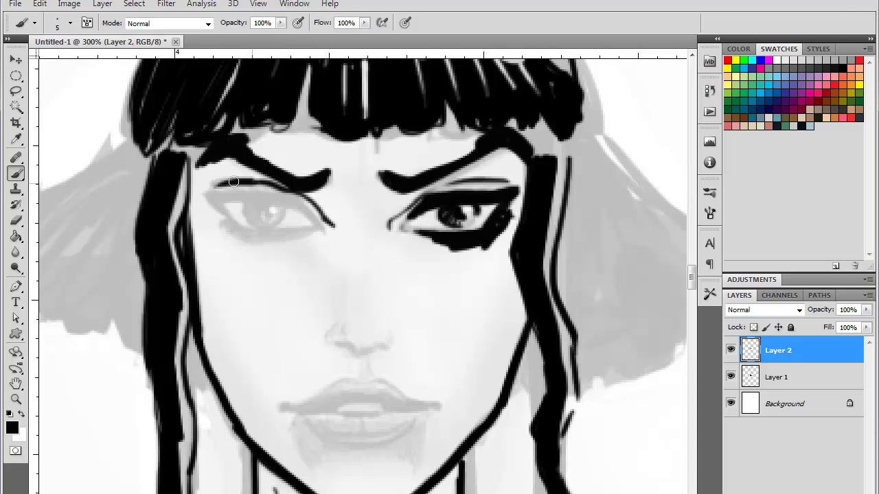
mouse_move(311, 217)
mouse_down()
mouse_move(281, 196)
mouse_move(201, 195)
mouse_up()
mouse_move(312, 221)
mouse_down()
mouse_move(254, 198)
mouse_move(208, 202)
mouse_move(242, 235)
mouse_move(304, 229)
mouse_move(255, 232)
mouse_move(217, 219)
mouse_move(274, 241)
mouse_move(232, 234)
mouse_move(282, 235)
mouse_move(221, 225)
mouse_move(278, 217)
mouse_move(263, 206)
mouse_move(248, 210)
mouse_move(261, 227)
mouse_move(287, 209)
mouse_up()
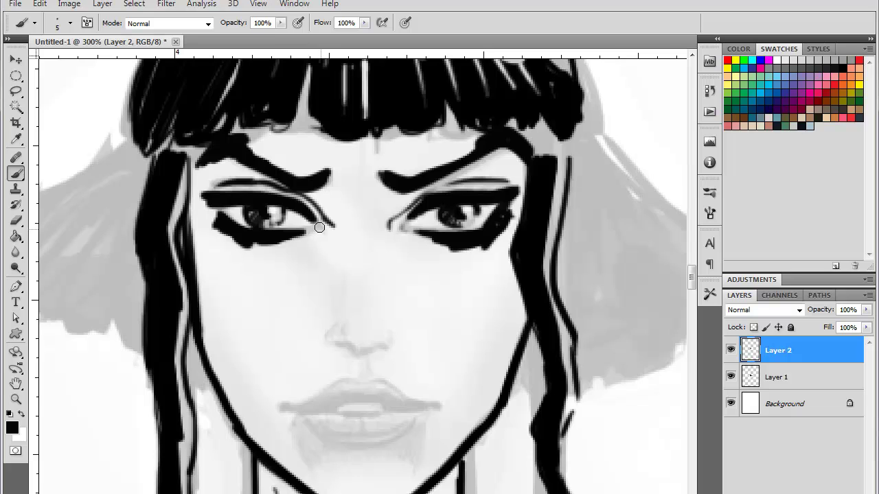
drag(339, 240, 338, 284)
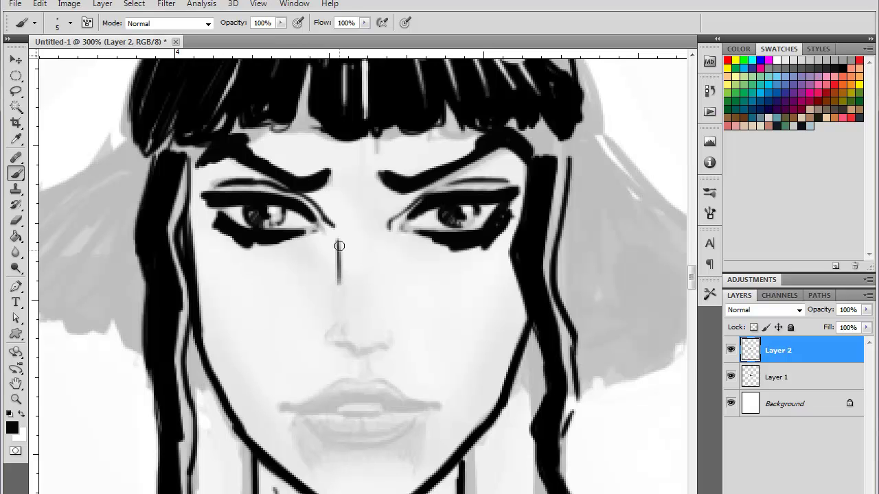
Step: Compare the ink with the guide by hiding and showing Layer 1 and Layer 2 in turn
key(ctrl+minus)
key(ctrl+minus)
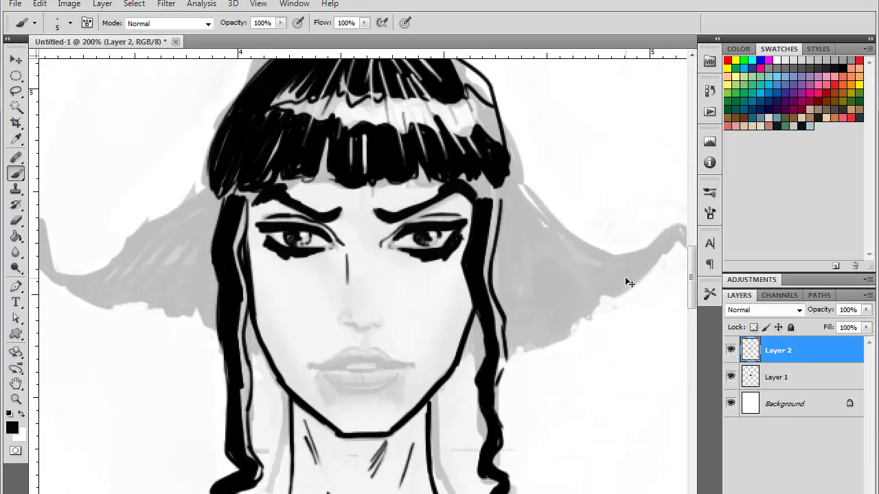
click(731, 376)
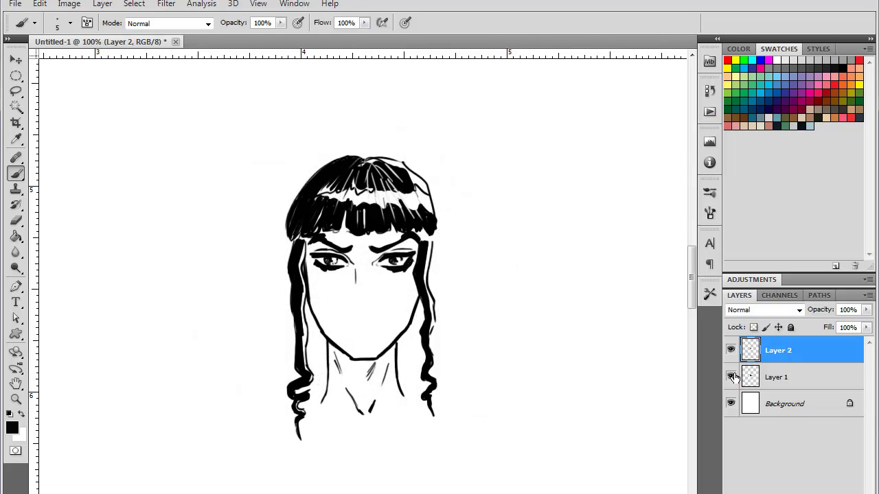
click(731, 377)
click(731, 350)
click(731, 351)
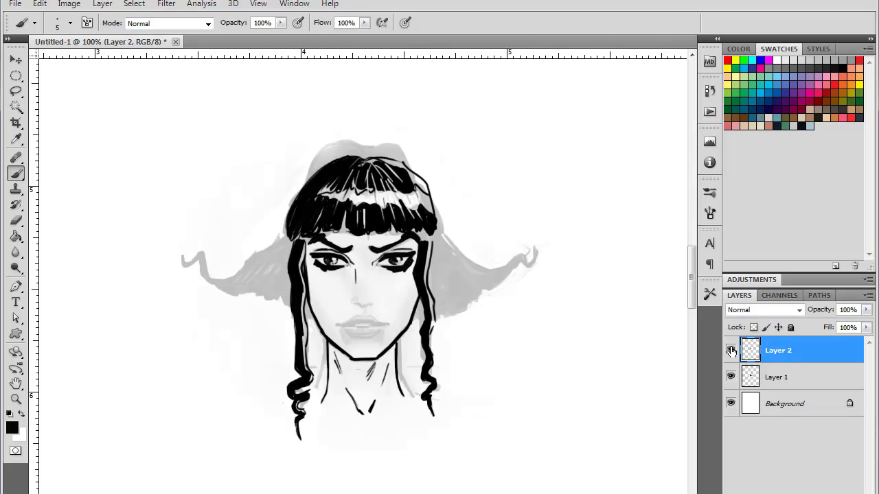
click(731, 351)
click(730, 352)
Step: Ink the nostrils and underside of the nose with short black strokes, undoing a stray stroke
key(ctrl+plus)
key(ctrl+plus)
mouse_move(494, 386)
mouse_down()
mouse_move(390, 260)
mouse_move(349, 241)
mouse_move(337, 222)
mouse_move(369, 235)
mouse_up()
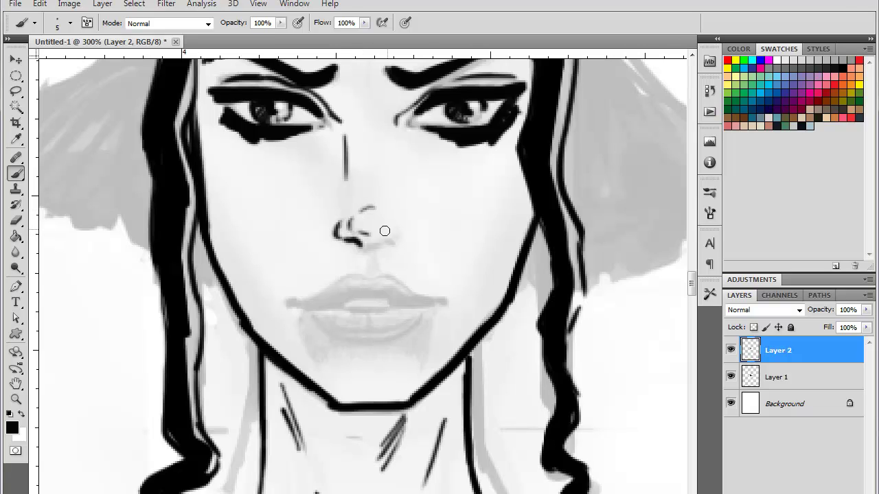
key(ctrl+z)
drag(376, 242, 392, 239)
Step: Switch to the 3 px brush and add fine lines around the tip of the nose
right_click(432, 226)
click(519, 309)
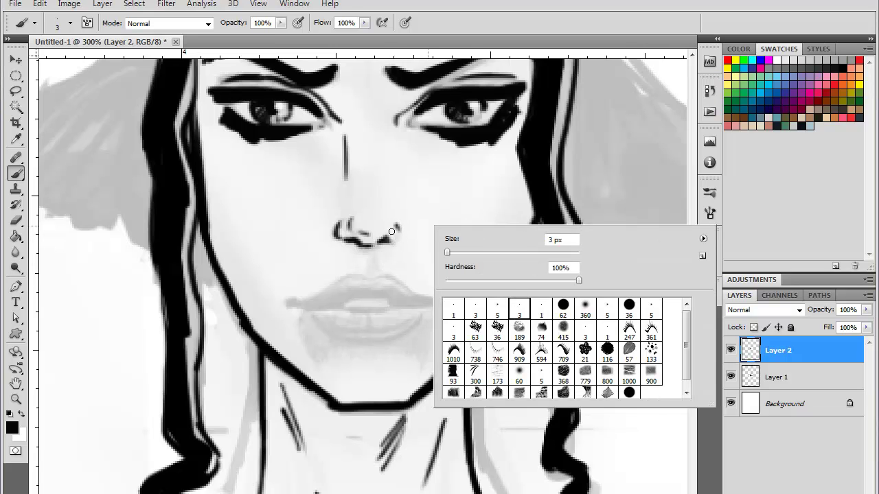
key(Return)
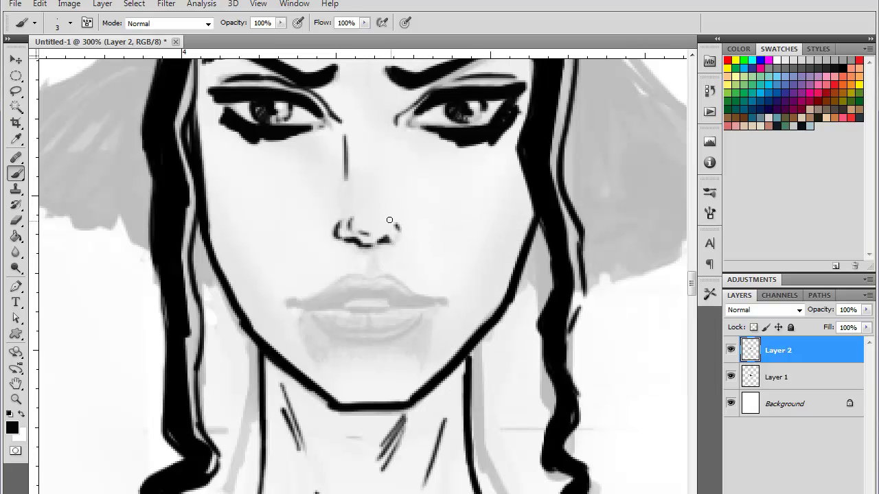
drag(356, 205, 355, 219)
key(ctrl+minus)
key(ctrl+minus)
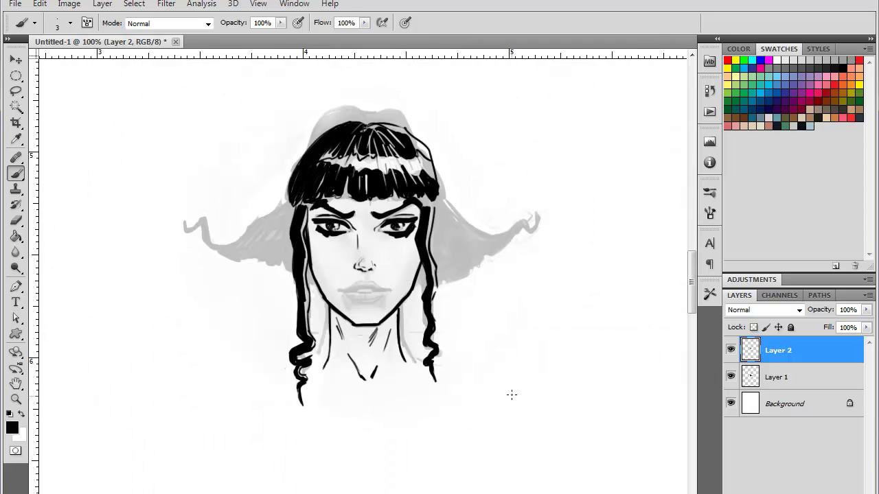
Step: Return to the 5 px brush and mark the corners of the mouth with round black dots
key(ctrl+plus)
key(ctrl+plus)
right_click(471, 289)
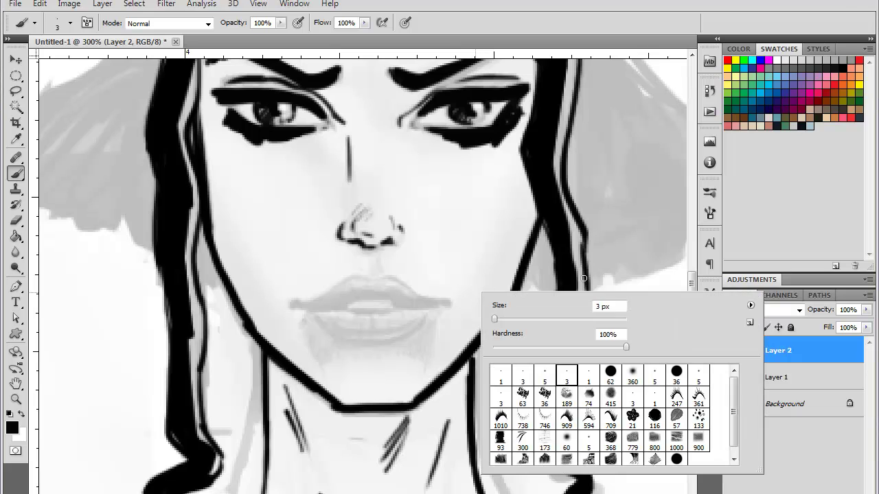
click(699, 374)
click(447, 302)
click(444, 302)
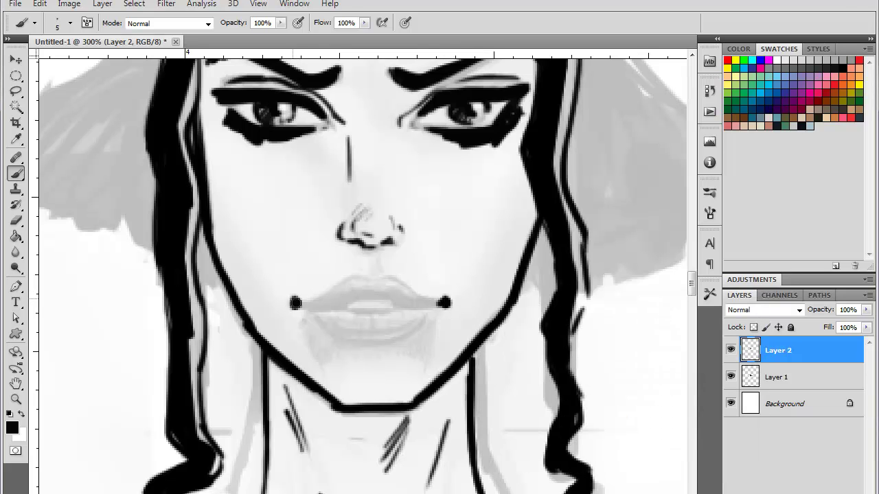
Step: Outline the upper lip between the corner dots and fill it with black, leaving a thin highlight on its right half
mouse_move(295, 303)
mouse_down()
mouse_move(336, 298)
mouse_move(311, 304)
mouse_move(376, 277)
mouse_up()
drag(437, 298, 383, 277)
key(ctrl+alt+z)
key(ctrl+alt+z)
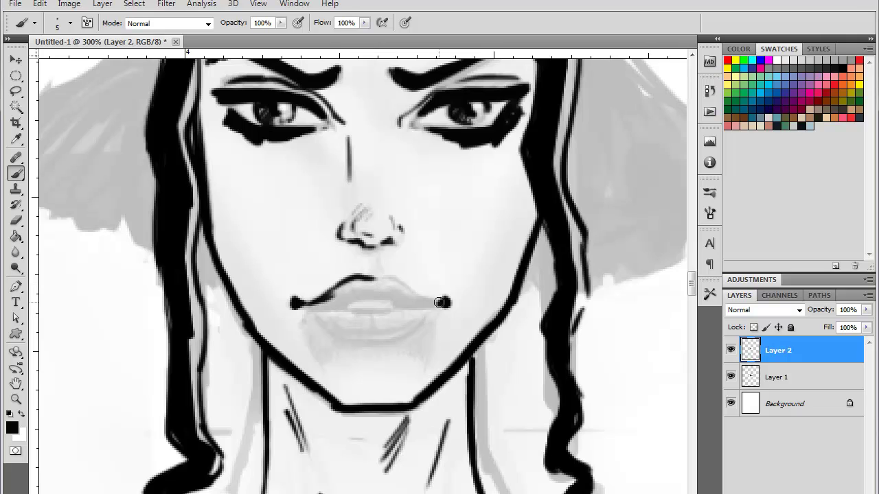
mouse_move(442, 302)
mouse_down()
mouse_move(363, 283)
mouse_move(336, 290)
mouse_move(353, 277)
mouse_move(297, 302)
mouse_up()
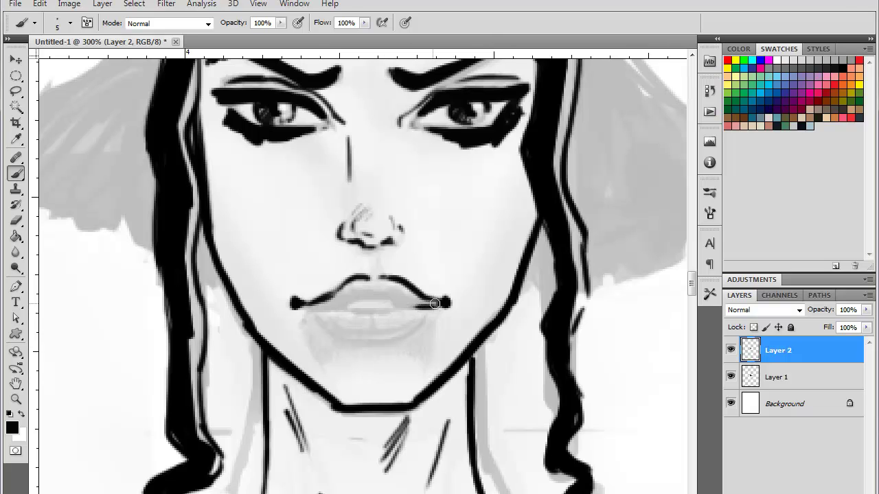
mouse_move(440, 303)
mouse_down()
mouse_move(318, 302)
mouse_move(381, 292)
mouse_move(348, 294)
mouse_move(402, 298)
mouse_up()
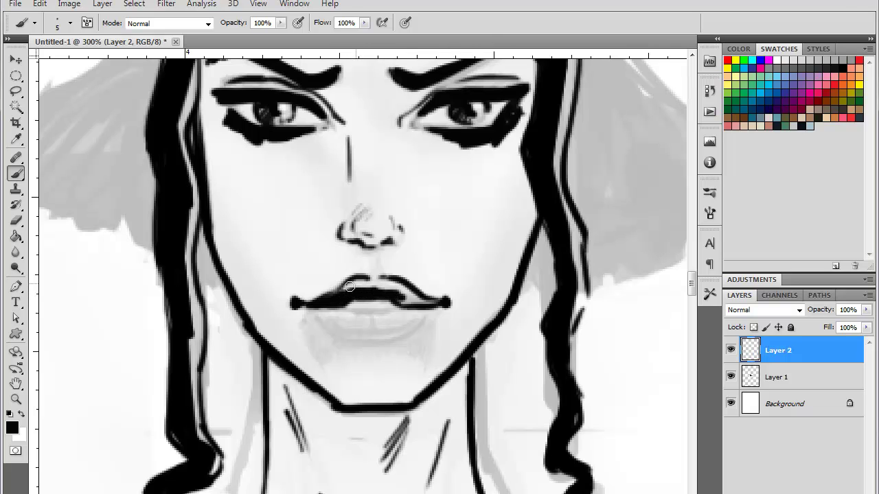
mouse_move(350, 286)
mouse_down()
mouse_move(379, 286)
mouse_move(402, 303)
mouse_move(432, 301)
mouse_up()
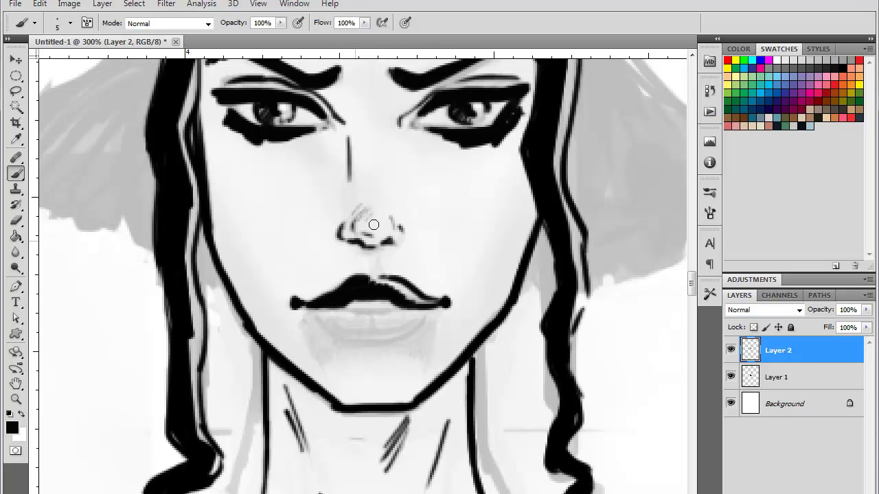
Step: Hatch the shadow on the left side of the nose tip and along the bridge, undoing the overly heavy bridge strokes
mouse_move(360, 210)
mouse_down()
mouse_move(342, 234)
mouse_move(368, 241)
mouse_up()
mouse_move(357, 198)
mouse_down()
mouse_move(350, 204)
mouse_move(350, 171)
mouse_move(337, 180)
mouse_move(353, 133)
mouse_move(315, 153)
mouse_up()
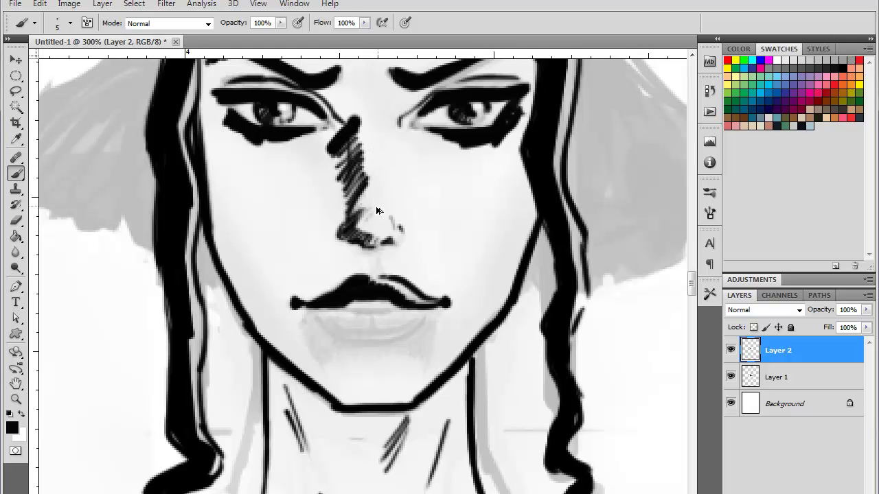
key(ctrl+alt+z)
drag(386, 186, 403, 253)
key(ctrl+alt+z)
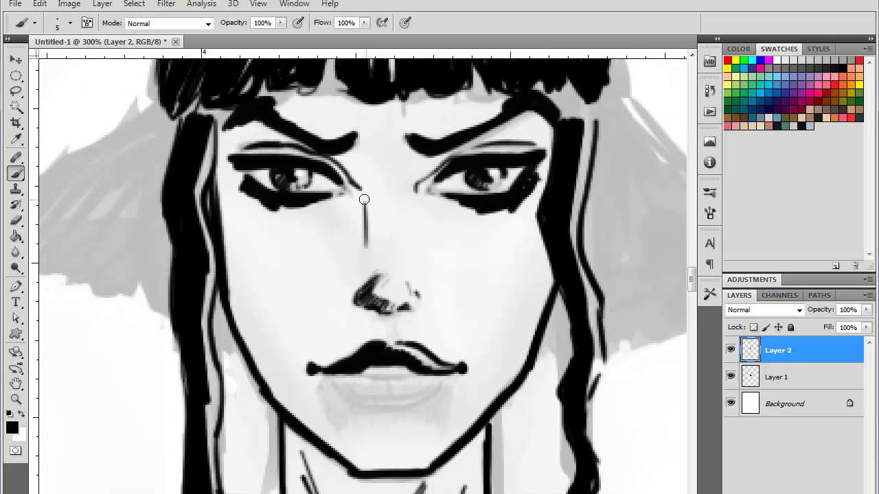
mouse_move(364, 199)
mouse_down()
mouse_move(353, 200)
mouse_move(369, 196)
mouse_move(364, 265)
mouse_up()
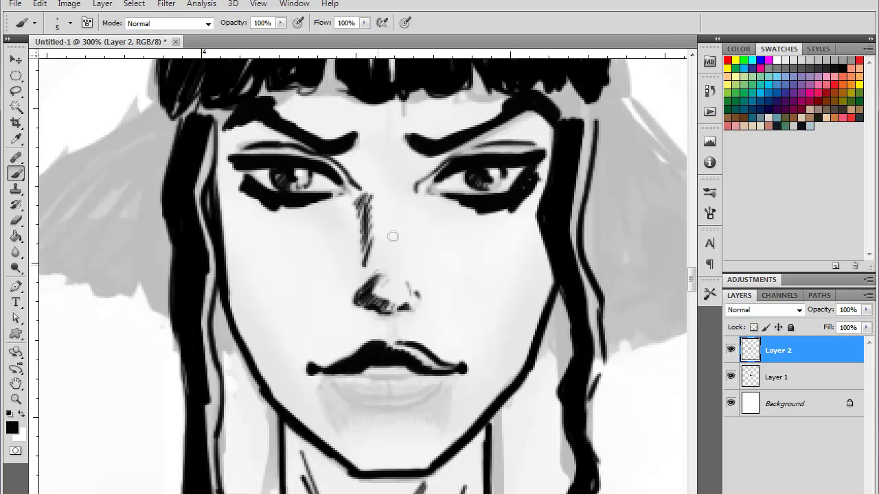
Step: Hatch shadows between the right-hand eyebrow and eyelid and down the left edge of the face to the jaw
mouse_move(412, 181)
mouse_down()
mouse_move(429, 161)
mouse_move(526, 128)
mouse_up()
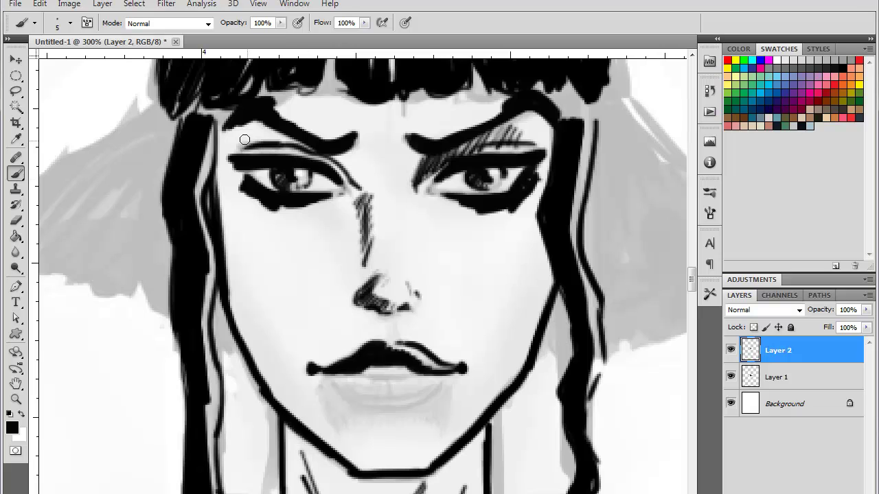
mouse_move(244, 139)
mouse_down()
mouse_move(221, 153)
mouse_move(231, 177)
mouse_move(232, 292)
mouse_move(248, 304)
mouse_move(278, 395)
mouse_up()
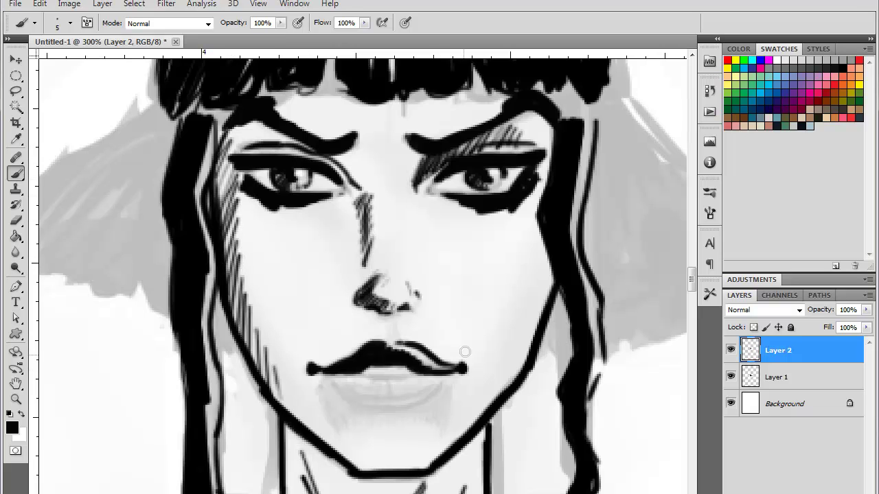
mouse_move(214, 265)
mouse_down()
mouse_move(261, 375)
mouse_move(292, 412)
mouse_move(268, 383)
mouse_up()
Step: Draw the lower edge of the mouth opening and outline the lower lip with a thick curve, undoing the unsatisfactory attempts
drag(490, 429, 422, 264)
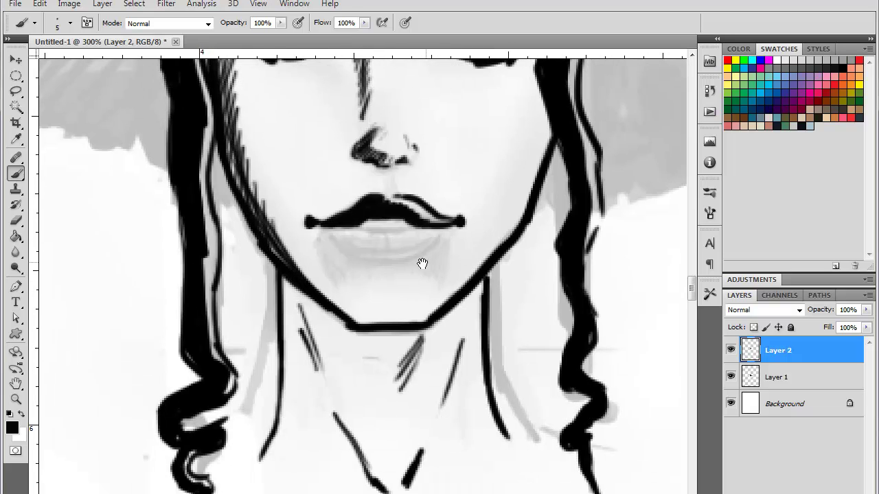
mouse_move(413, 227)
mouse_down()
mouse_move(361, 232)
mouse_move(388, 264)
mouse_move(432, 243)
mouse_move(401, 265)
mouse_move(368, 264)
mouse_up()
key(ctrl+alt+z)
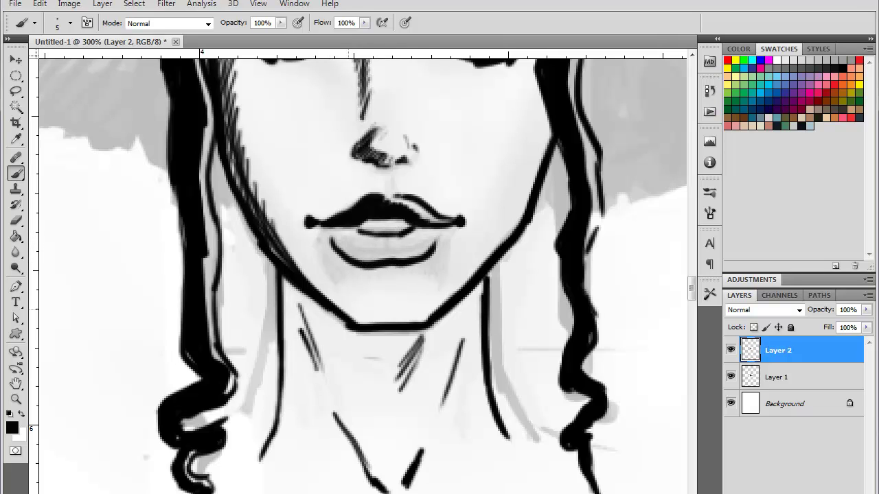
key(ctrl+alt+z)
mouse_move(333, 235)
mouse_down()
mouse_move(384, 255)
mouse_move(422, 254)
mouse_move(439, 235)
mouse_up()
key(ctrl+alt+z)
key(ctrl+alt+z)
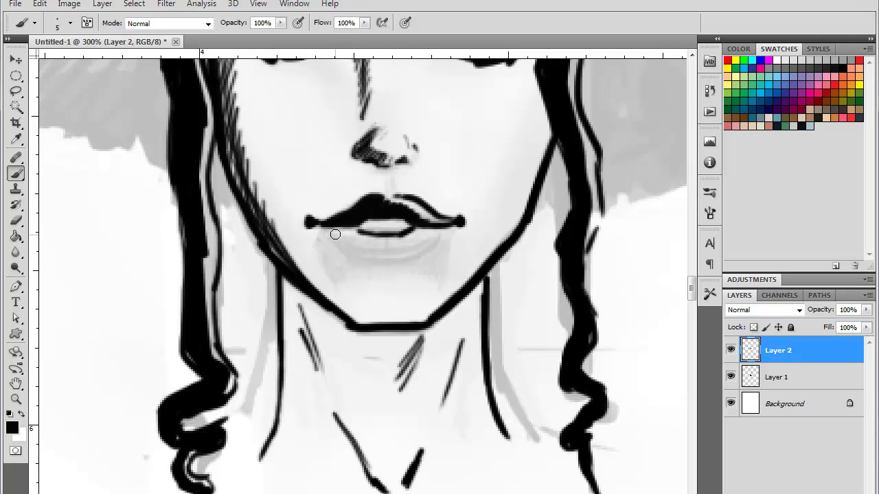
mouse_move(340, 237)
mouse_down()
mouse_move(372, 266)
mouse_move(397, 270)
mouse_move(433, 233)
mouse_move(412, 266)
mouse_move(391, 274)
mouse_move(323, 229)
mouse_up()
key(ctrl+alt+z)
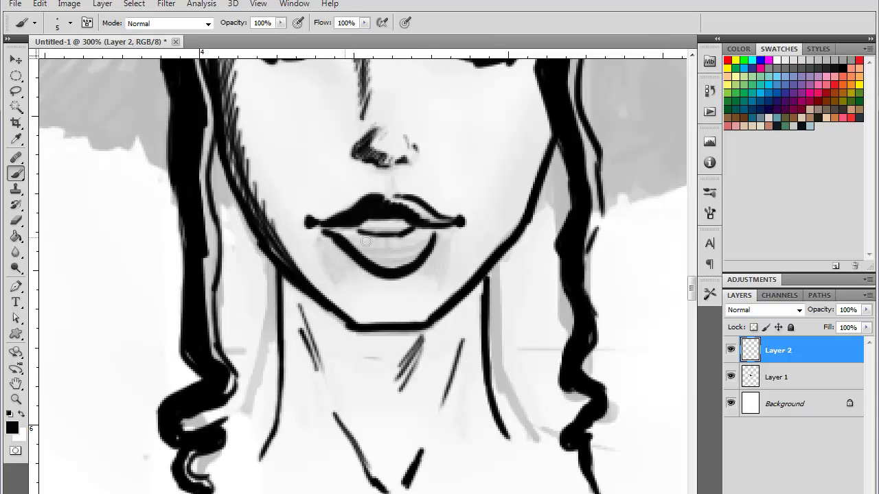
Step: Hatch the shading inside the lower lip and compare the inking against the guide by toggling Layer 2's visibility
mouse_move(427, 242)
mouse_down()
mouse_move(406, 260)
mouse_move(364, 255)
mouse_move(361, 239)
mouse_move(337, 229)
mouse_move(385, 242)
mouse_move(415, 231)
mouse_move(362, 251)
mouse_move(382, 265)
mouse_up()
key(ctrl+minus)
key(ctrl+minus)
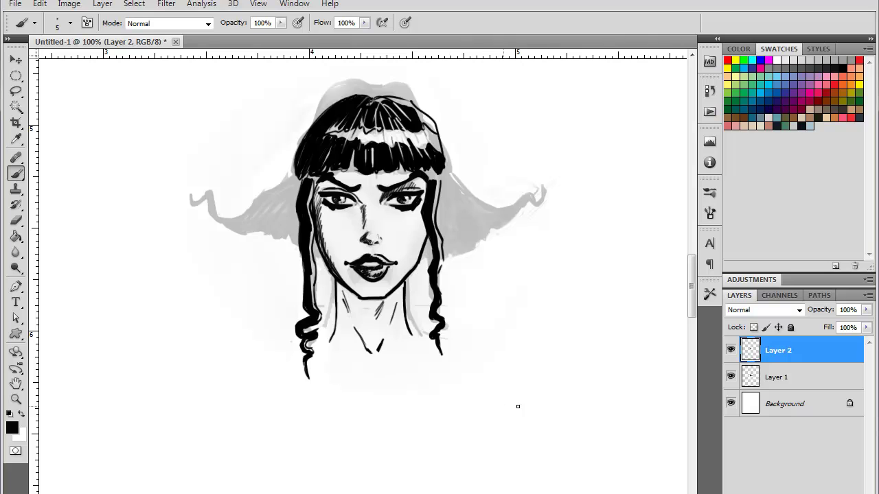
click(730, 350)
click(731, 350)
key(ctrl+plus)
key(ctrl+plus)
key(ctrl+1)
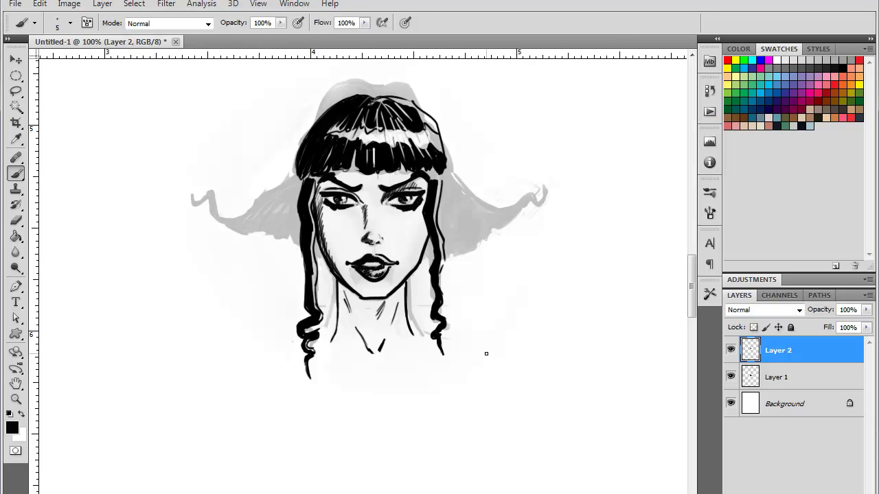
Step: Ink the right-hand end of the fringe in solid black so it joins the side lock below
key(ctrl+plus)
drag(487, 170, 512, 337)
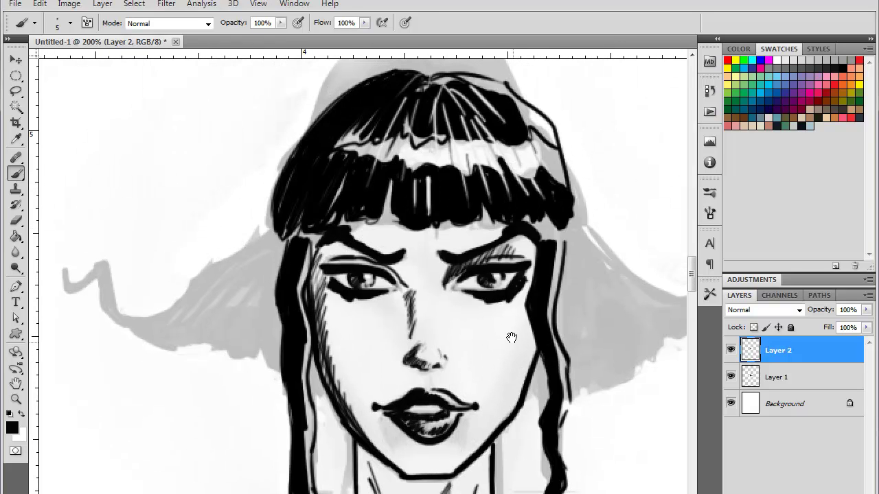
mouse_move(566, 232)
mouse_down()
mouse_move(533, 231)
mouse_move(568, 257)
mouse_up()
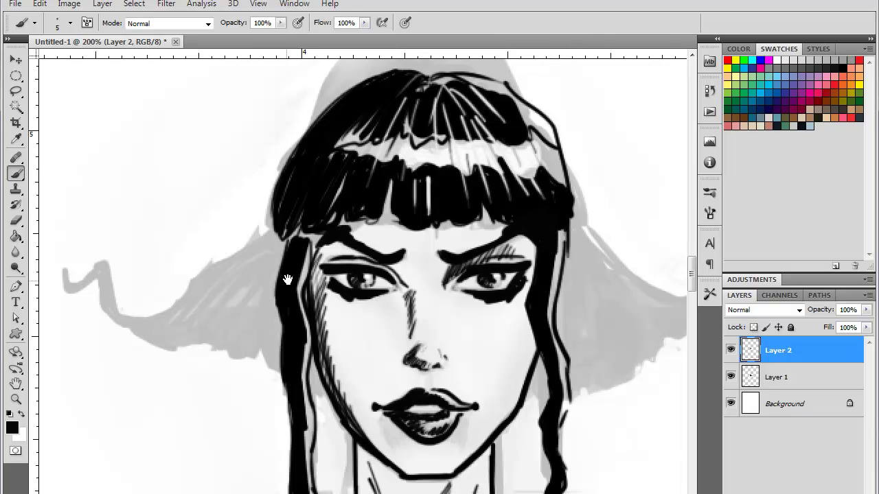
Step: Outline the left-hand pigtail with its wavy tip, extending it outward from the head, and fill it with black
drag(288, 280, 457, 219)
mouse_move(443, 180)
mouse_down()
mouse_move(307, 274)
mouse_move(267, 217)
mouse_move(212, 212)
mouse_move(157, 236)
mouse_move(103, 242)
mouse_up()
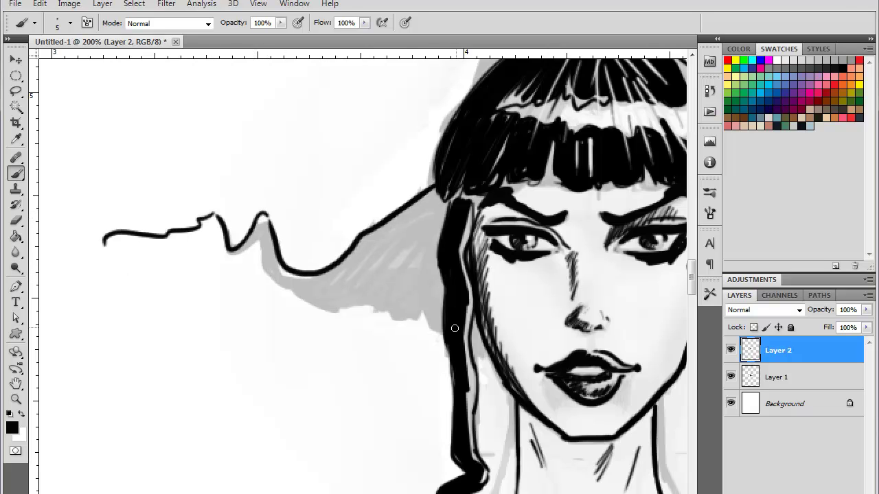
mouse_move(442, 333)
mouse_down()
mouse_move(420, 302)
mouse_move(401, 302)
mouse_move(375, 280)
mouse_move(340, 295)
mouse_move(283, 287)
mouse_move(256, 248)
mouse_move(209, 226)
mouse_move(107, 241)
mouse_up()
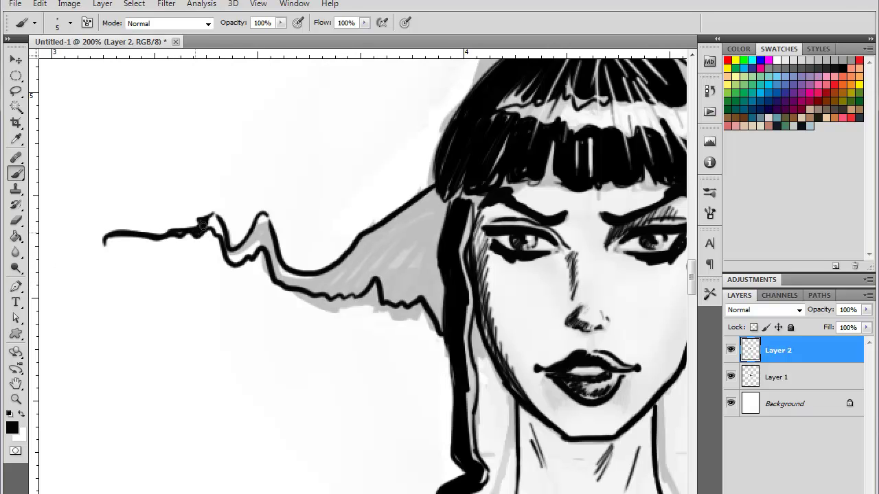
mouse_move(240, 246)
mouse_down()
mouse_move(277, 278)
mouse_move(308, 286)
mouse_move(344, 271)
mouse_move(339, 284)
mouse_move(331, 283)
mouse_move(377, 228)
mouse_move(436, 193)
mouse_move(342, 286)
mouse_move(405, 251)
mouse_move(383, 266)
mouse_move(380, 287)
mouse_move(402, 266)
mouse_move(389, 299)
mouse_move(420, 289)
mouse_move(443, 198)
mouse_move(418, 246)
mouse_move(424, 219)
mouse_move(393, 261)
mouse_move(394, 242)
mouse_move(419, 217)
mouse_move(399, 264)
mouse_move(412, 260)
mouse_move(422, 282)
mouse_move(440, 250)
mouse_move(444, 319)
mouse_move(427, 300)
mouse_up()
Step: Outline the right-hand pigtail with a jagged lower edge and zigzag tip, and fill it with black strokes
mouse_move(552, 322)
mouse_down()
mouse_move(513, 316)
mouse_move(347, 233)
mouse_up()
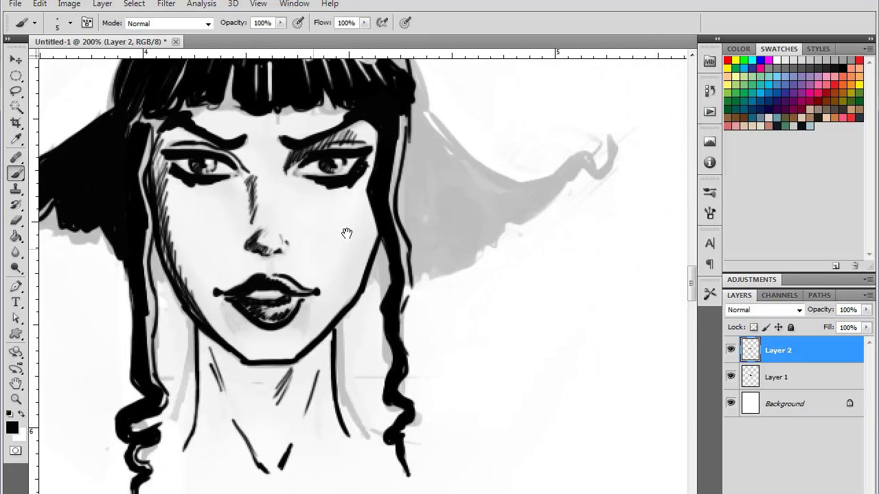
drag(482, 148, 456, 206)
mouse_move(388, 155)
mouse_down()
mouse_move(477, 234)
mouse_move(556, 209)
mouse_move(591, 232)
mouse_move(630, 237)
mouse_move(679, 203)
mouse_move(560, 232)
mouse_move(588, 184)
mouse_move(571, 227)
mouse_move(557, 205)
mouse_move(533, 227)
mouse_move(494, 241)
mouse_move(436, 226)
mouse_move(418, 231)
mouse_move(428, 226)
mouse_move(348, 291)
mouse_move(323, 290)
mouse_move(289, 317)
mouse_move(265, 323)
mouse_up()
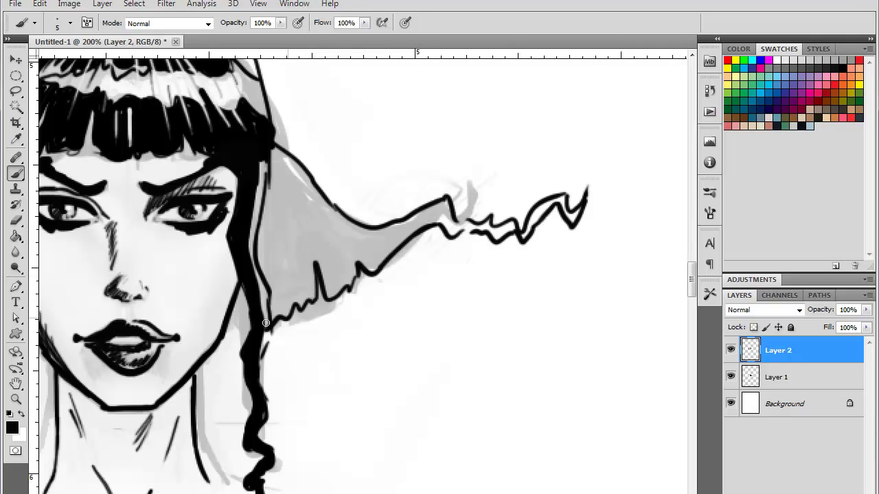
mouse_move(272, 162)
mouse_down()
mouse_move(257, 246)
mouse_move(265, 239)
mouse_move(259, 260)
mouse_move(273, 302)
mouse_move(263, 235)
mouse_move(270, 182)
mouse_move(272, 240)
mouse_move(289, 293)
mouse_move(300, 255)
mouse_move(306, 276)
mouse_move(297, 286)
mouse_move(283, 166)
mouse_move(302, 187)
mouse_move(274, 157)
mouse_move(302, 188)
mouse_move(319, 259)
mouse_move(305, 223)
mouse_move(327, 267)
mouse_move(315, 219)
mouse_move(333, 235)
mouse_move(337, 282)
mouse_move(318, 257)
mouse_move(326, 278)
mouse_move(334, 270)
mouse_move(345, 289)
mouse_move(335, 224)
mouse_move(371, 264)
mouse_move(355, 241)
mouse_move(374, 243)
mouse_move(366, 262)
mouse_move(371, 243)
mouse_move(392, 232)
mouse_move(381, 261)
mouse_move(410, 231)
mouse_move(442, 220)
mouse_move(417, 225)
mouse_move(436, 213)
mouse_move(450, 228)
mouse_move(435, 223)
mouse_move(470, 231)
mouse_up()
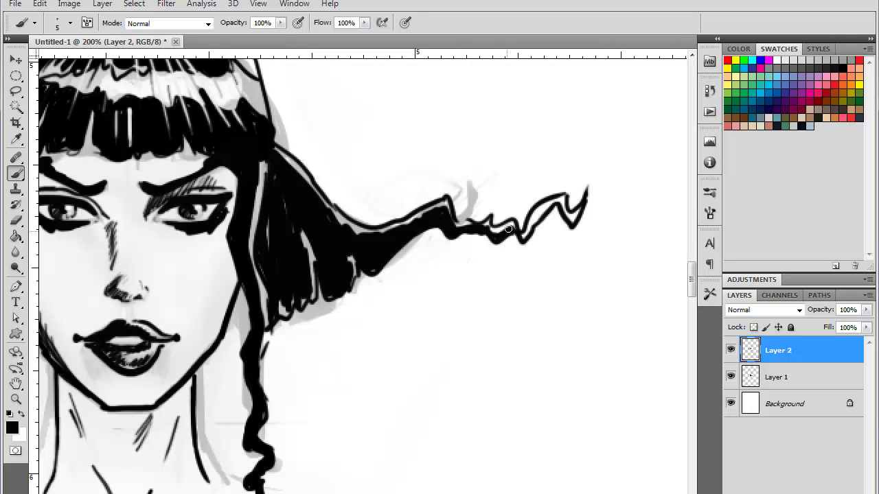
drag(531, 229, 554, 198)
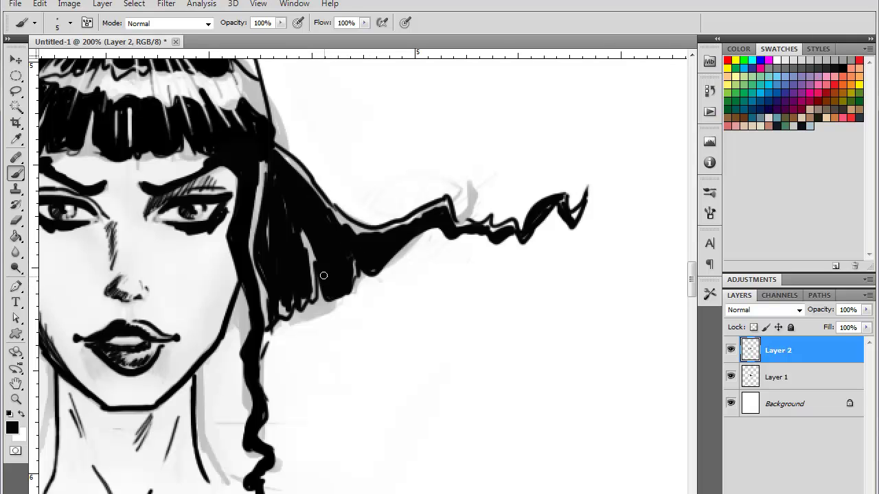
Step: Compare the inked head with the guide by toggling Layer 2's visibility, and hide the guide on Layer 1
key(ctrl+minus)
key(ctrl+minus)
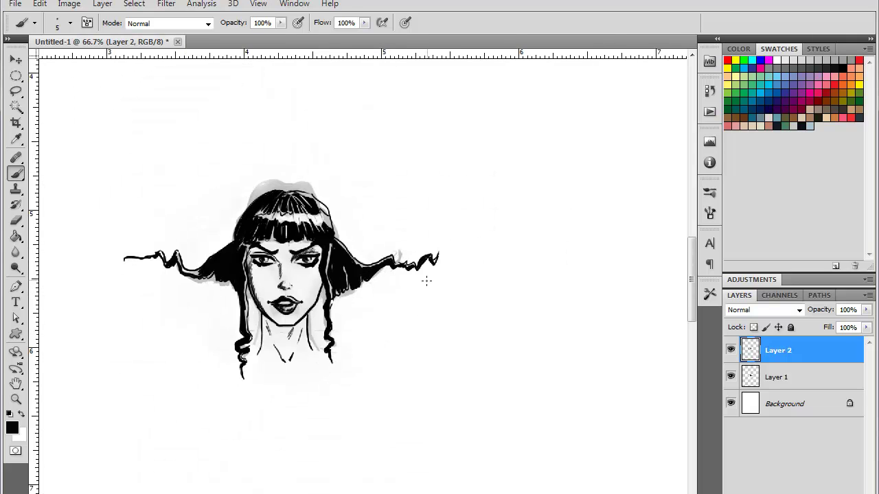
drag(334, 378, 429, 358)
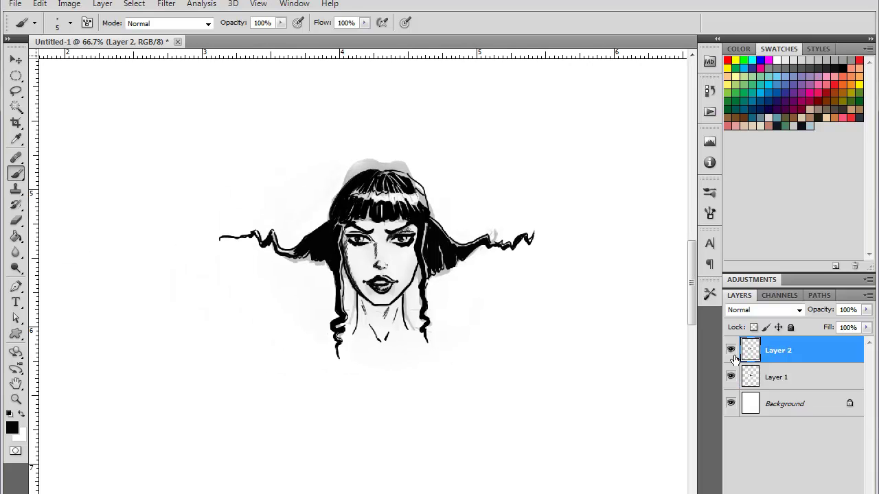
click(731, 350)
click(732, 350)
click(731, 350)
click(732, 349)
click(731, 375)
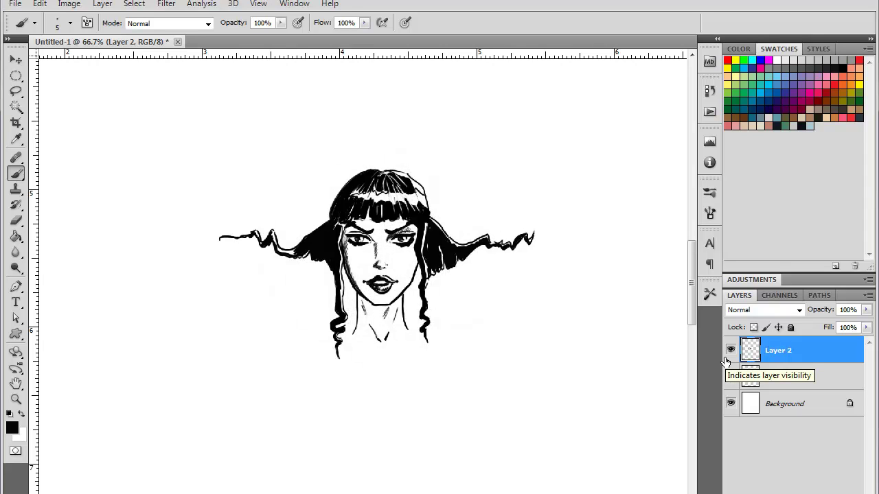
Step: Thicken the line work down the left side of the face and neck, and darken the shadow on the neck's left side
key(ctrl+plus)
key(ctrl+plus)
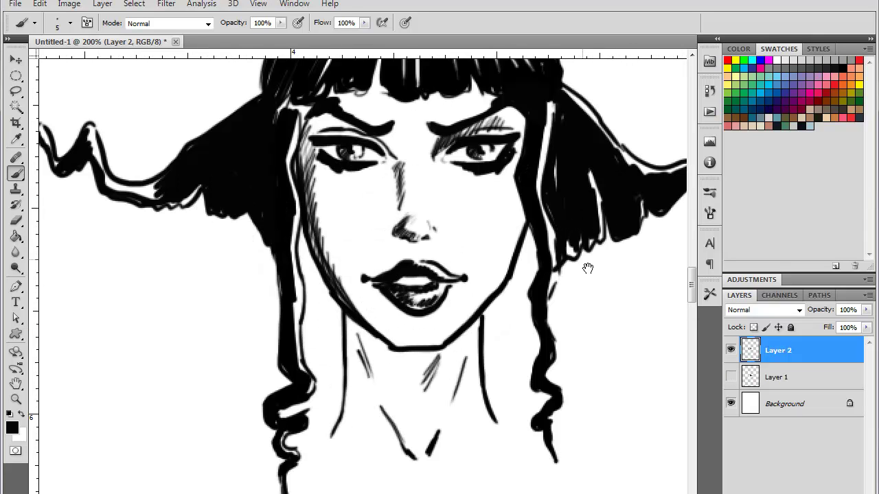
drag(588, 267, 553, 288)
mouse_move(269, 160)
mouse_down()
mouse_move(265, 146)
mouse_move(269, 213)
mouse_up()
mouse_move(270, 249)
mouse_down()
mouse_move(313, 330)
mouse_move(312, 424)
mouse_move(298, 453)
mouse_up()
drag(325, 372, 383, 483)
key(ctrl+minus)
key(ctrl+minus)
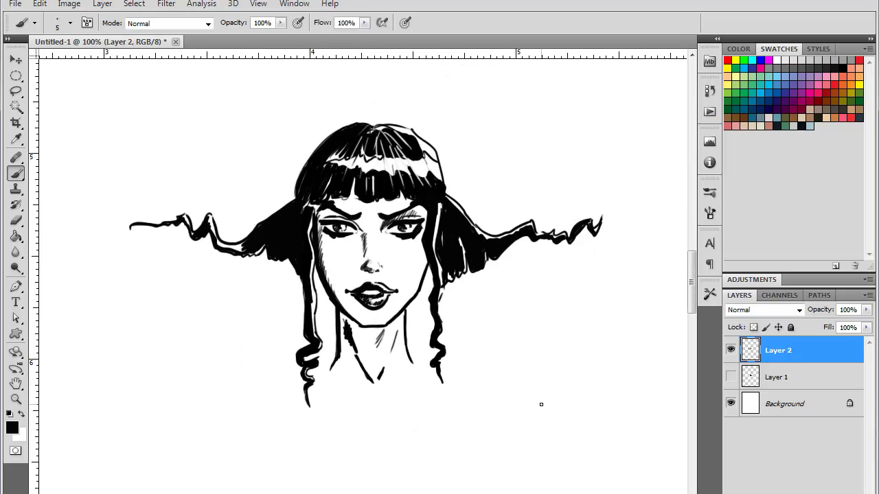
Step: Add black brush strokes to the left side of the hair between the crown and the fringe
key(ctrl+plus)
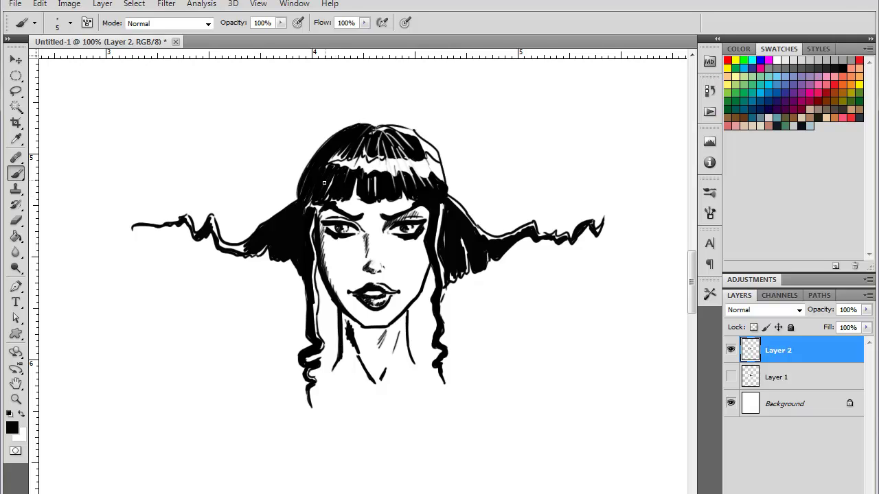
mouse_move(335, 145)
mouse_down()
mouse_move(298, 191)
mouse_move(312, 181)
mouse_up()
key(ctrl+minus)
key(ctrl+minus)
key(ctrl+minus)
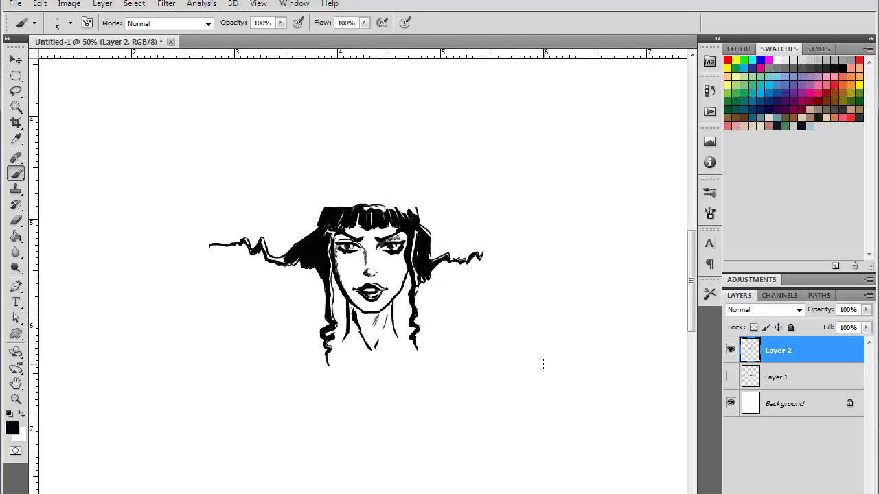
key(ctrl+plus)
key(ctrl+plus)
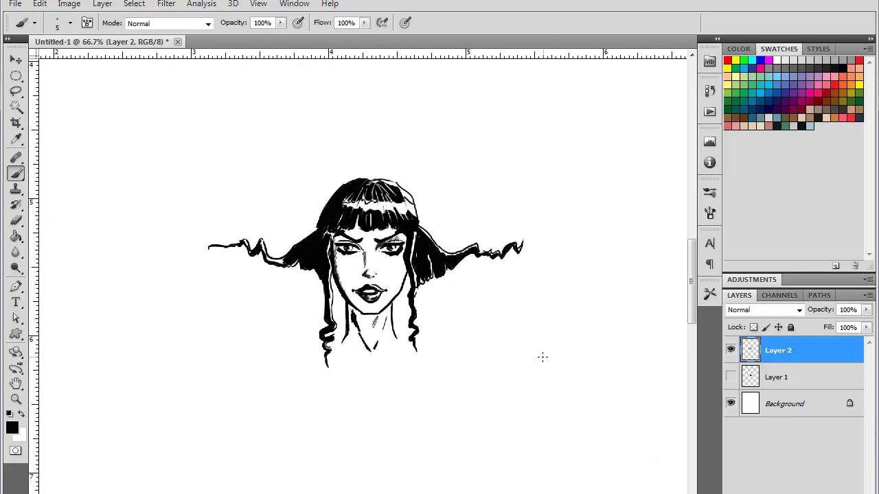
Step: Move the inked head up to the upper part of the page, slightly left, and return to the Brush tool
key(ctrl+minus)
key(ctrl+minus)
key(ctrl+minus)
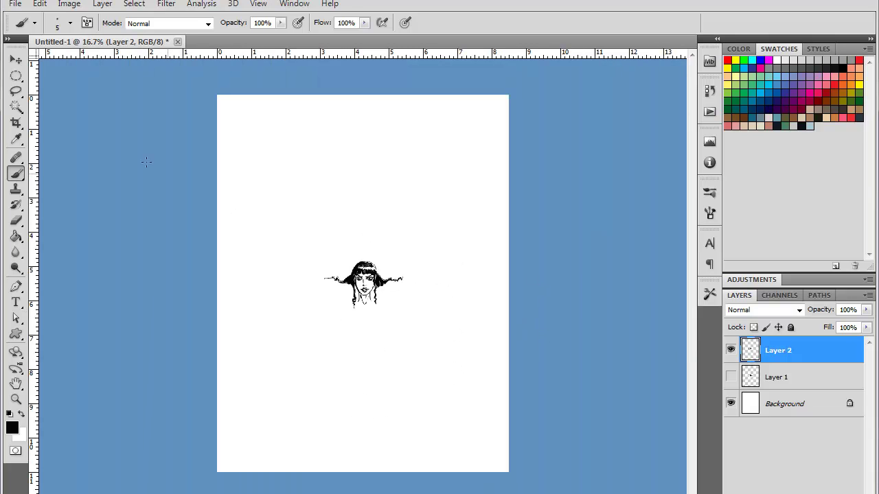
click(16, 60)
drag(381, 288, 368, 184)
click(16, 173)
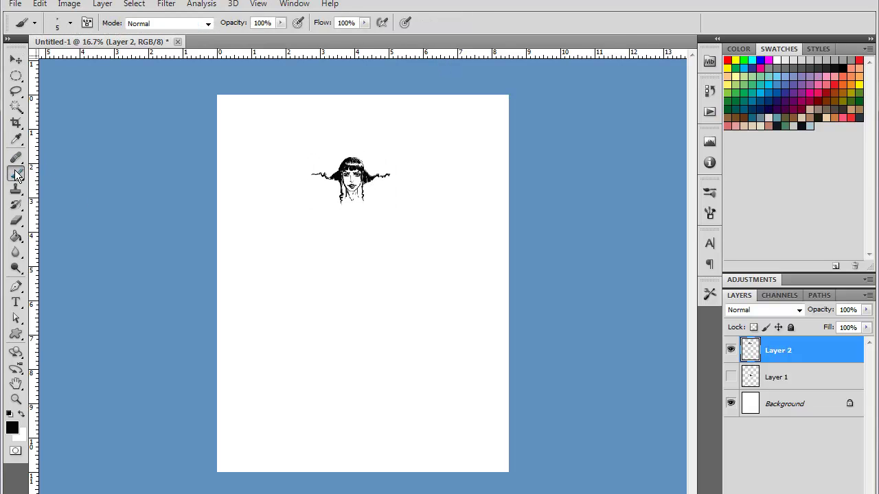
Step: Create a new layer between Layer 1 and Layer 2 and choose dark blue as the foreground color
click(780, 380)
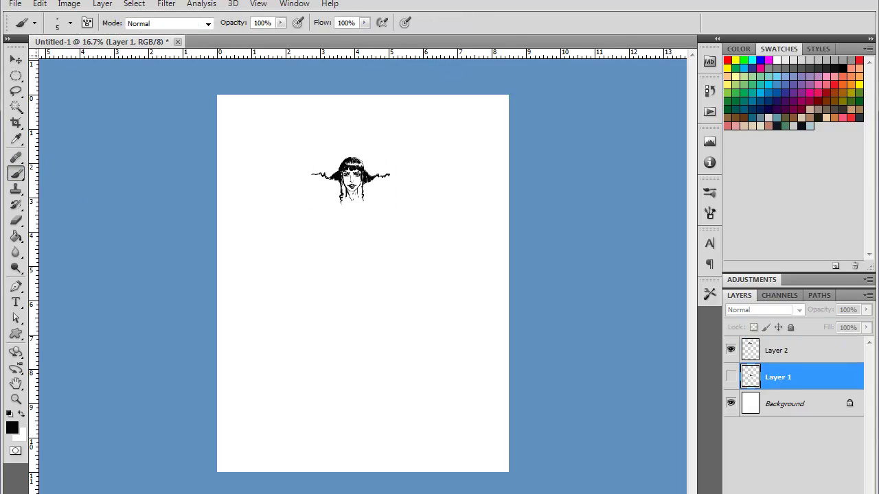
key(ctrl+shift+alt+n)
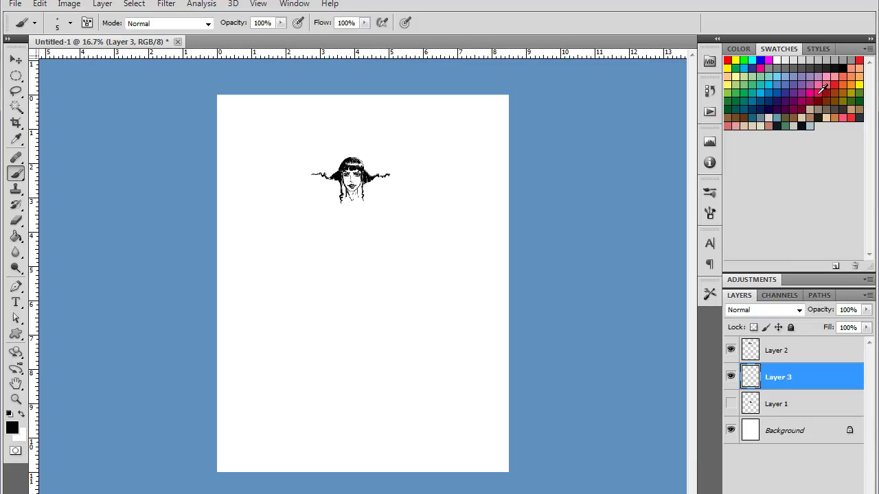
click(770, 101)
Step: Switch the brush to the hard round 3 px preset with 100% hardness
key(ctrl+plus)
key(ctrl+plus)
key(ctrl+plus)
drag(418, 149, 425, 303)
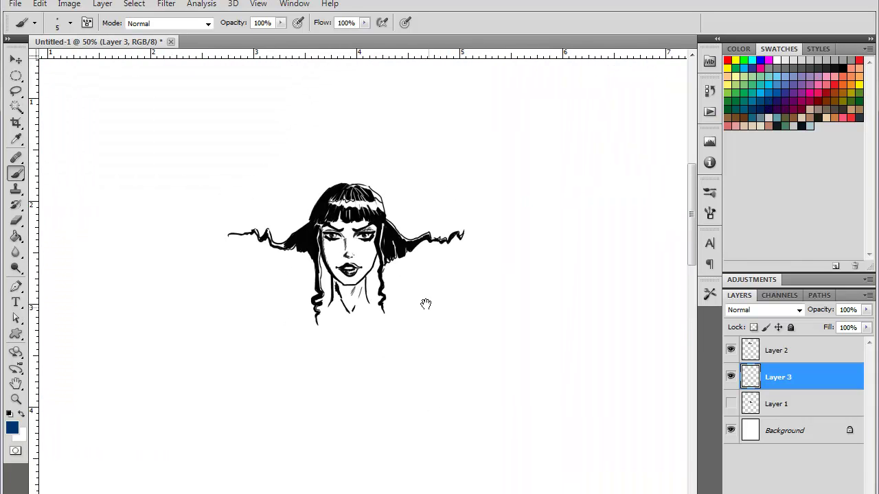
right_click(424, 303)
click(508, 390)
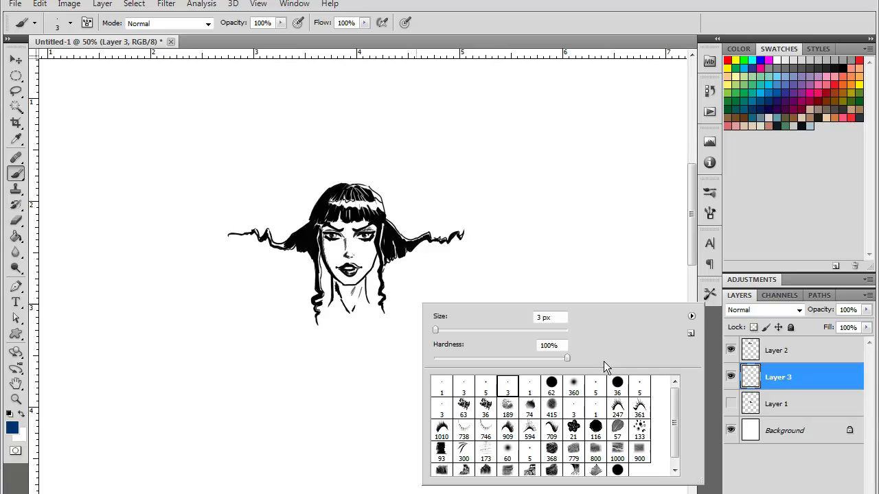
click(479, 245)
Step: Sketch light blue shoulder and collarbone lines across the base of the neck, sloping toward the center
key(ctrl+plus)
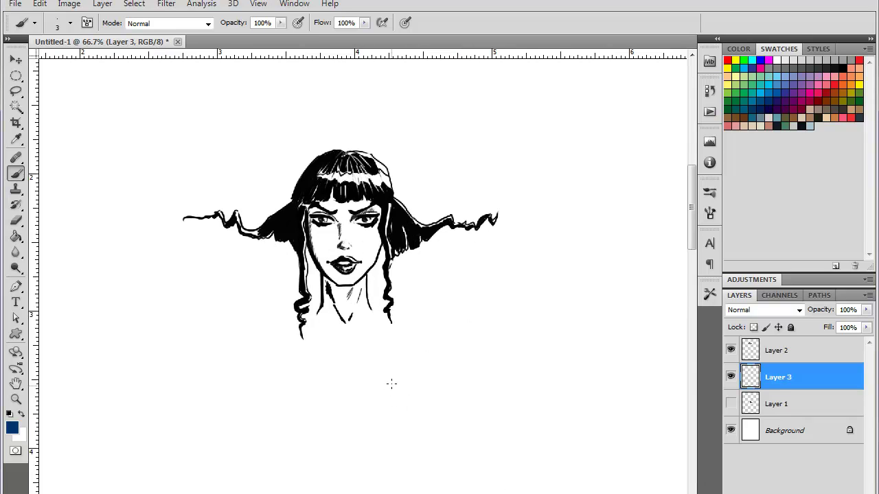
scroll(379, 412, down, 3)
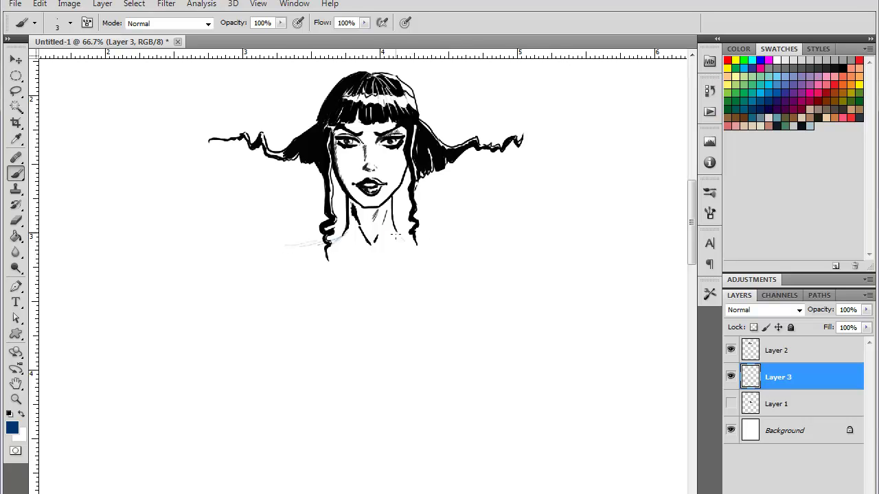
drag(393, 230, 406, 243)
drag(368, 251, 313, 242)
mouse_move(373, 250)
mouse_down()
mouse_move(431, 239)
mouse_move(424, 236)
mouse_up()
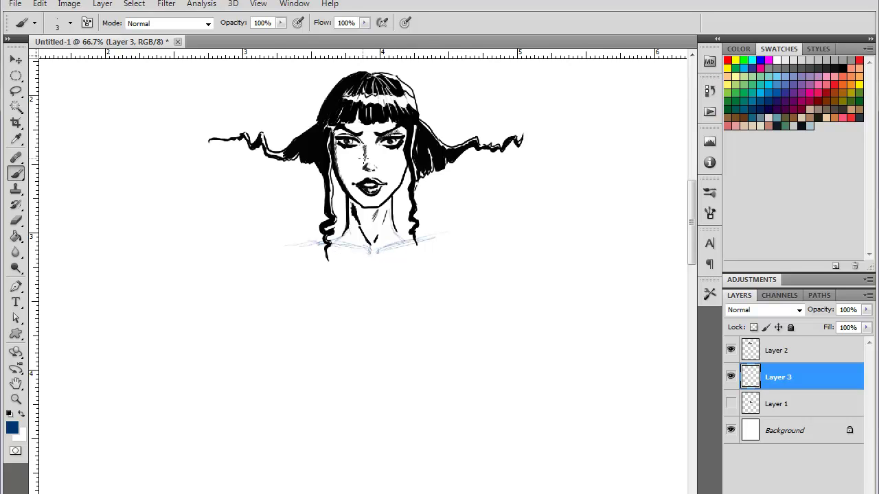
Step: Sketch light vertical guidelines on both sides of the head to mark the shoulder width, continuing the left one below the shoulders
drag(294, 151, 299, 235)
drag(292, 102, 300, 238)
drag(445, 87, 445, 206)
drag(445, 103, 446, 244)
drag(441, 114, 442, 186)
drag(292, 104, 291, 417)
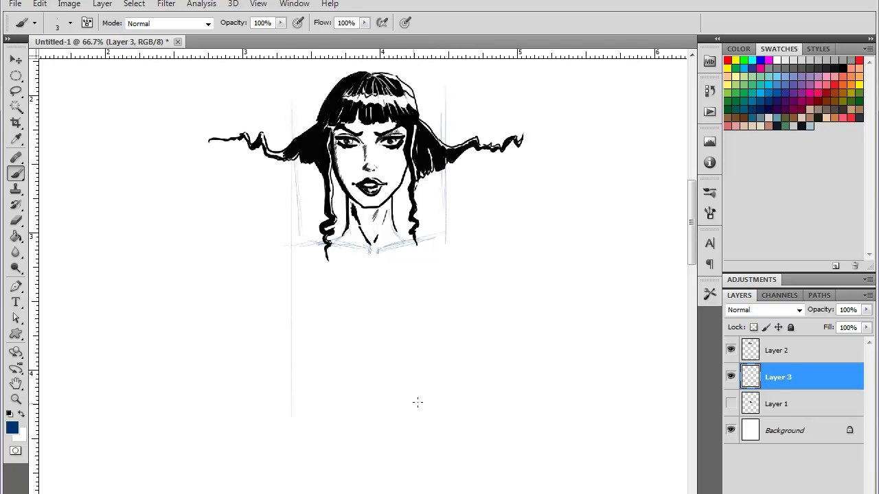
Step: Draw long vertical guidelines from both sides of the head down the page for the body's width
key(ctrl+minus)
key(ctrl+minus)
scroll(426, 264, down, 3)
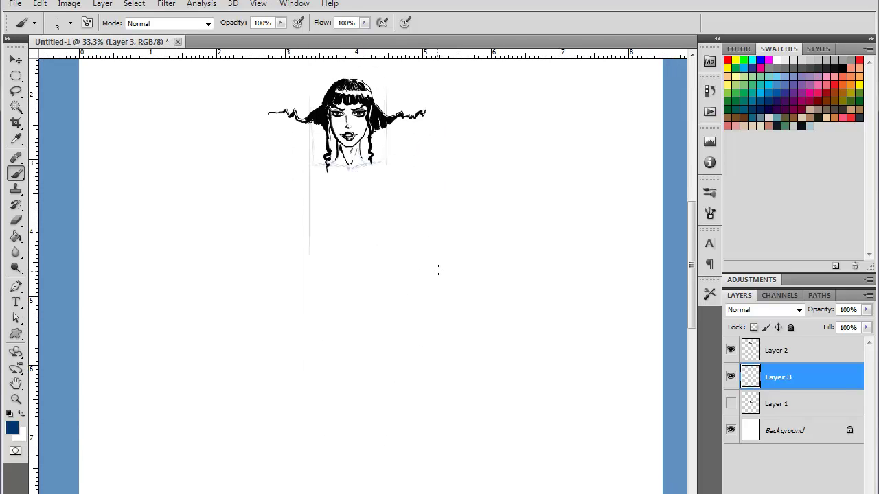
key(ctrl+minus)
drag(322, 143, 323, 486)
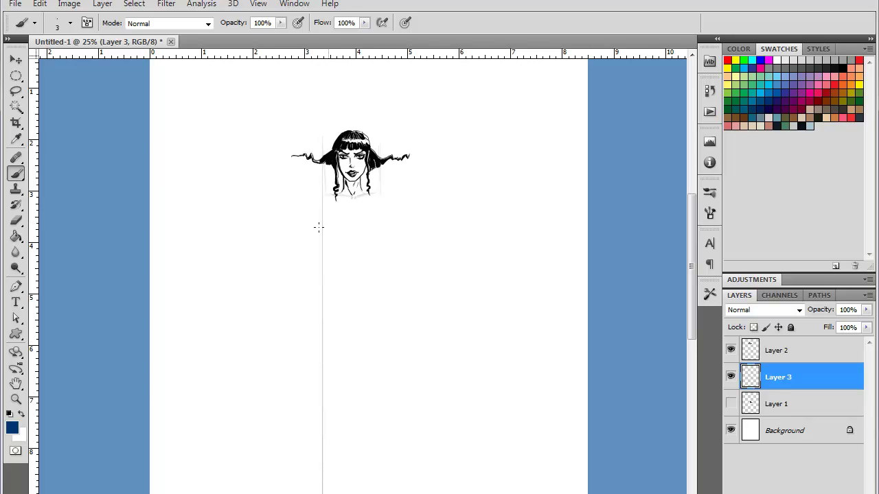
mouse_move(386, 135)
mouse_down()
mouse_move(387, 492)
mouse_move(377, 469)
mouse_up()
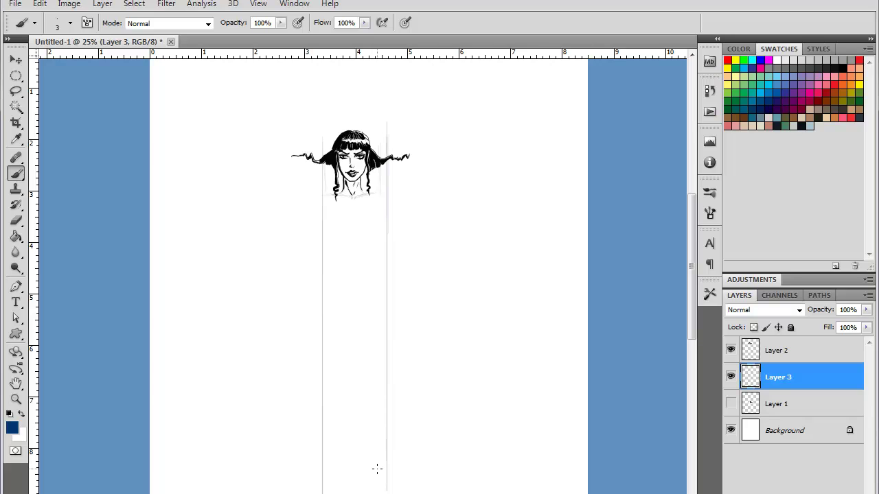
Step: Add further long vertical guidelines just outside the existing left one to widen the body area
drag(315, 143, 321, 493)
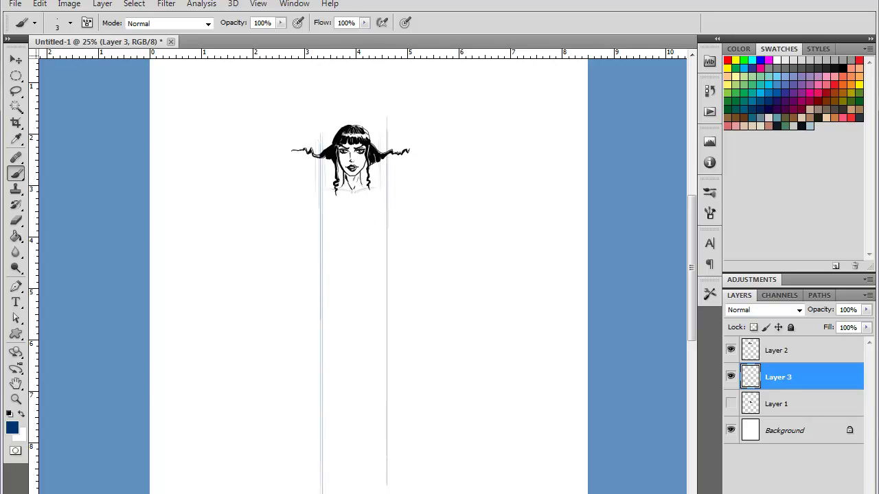
drag(315, 159, 318, 362)
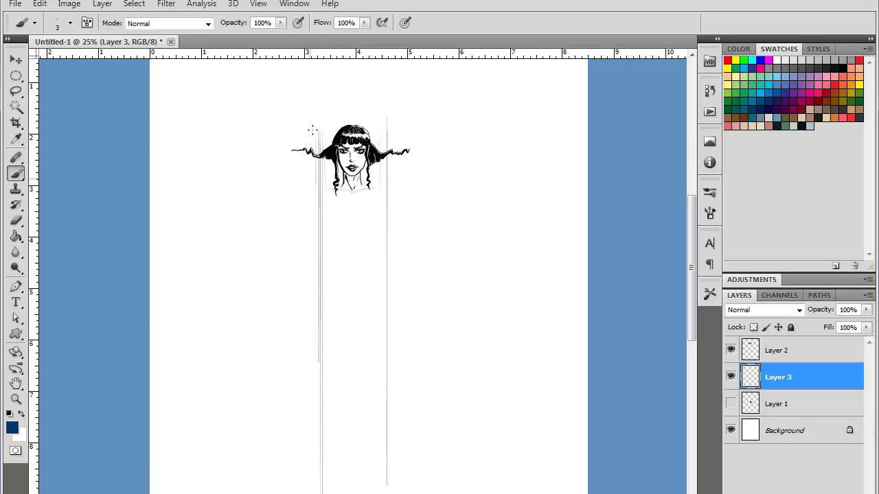
drag(313, 136, 303, 454)
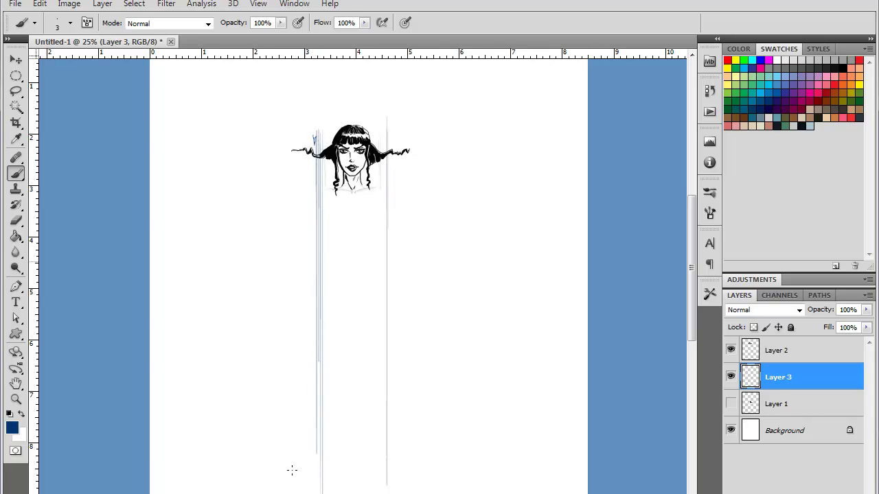
Step: Erase the surplus inner guidelines on the left side and return to the Brush tool
click(17, 222)
mouse_move(321, 166)
mouse_down()
mouse_move(320, 138)
mouse_move(320, 481)
mouse_up()
click(16, 173)
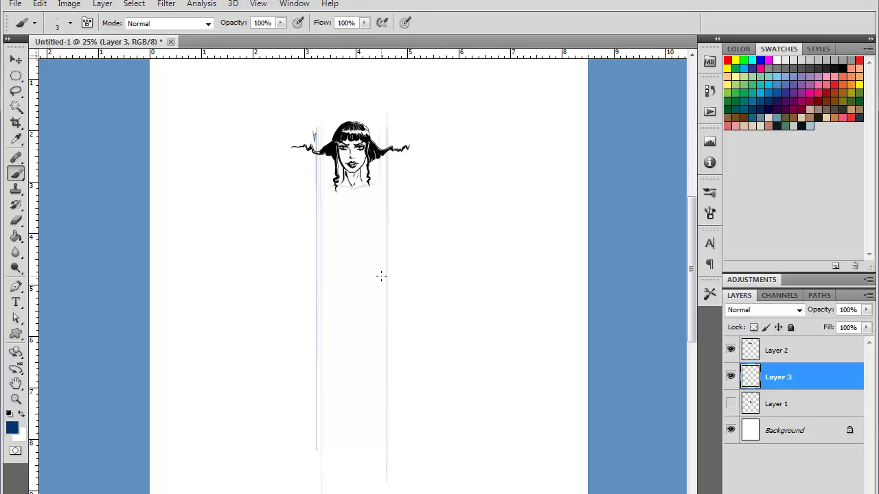
Step: Sketch a vertical measuring line to the right of the head, with horizontal marks at the head top, chin and hip level
drag(356, 173, 417, 172)
mouse_move(368, 124)
mouse_down()
mouse_move(441, 120)
mouse_move(436, 177)
mouse_move(431, 127)
mouse_move(425, 172)
mouse_move(430, 141)
mouse_move(418, 270)
mouse_up()
mouse_move(427, 270)
mouse_down()
mouse_move(425, 316)
mouse_move(334, 314)
mouse_move(375, 315)
mouse_up()
drag(471, 338, 459, 291)
key(ctrl+minus)
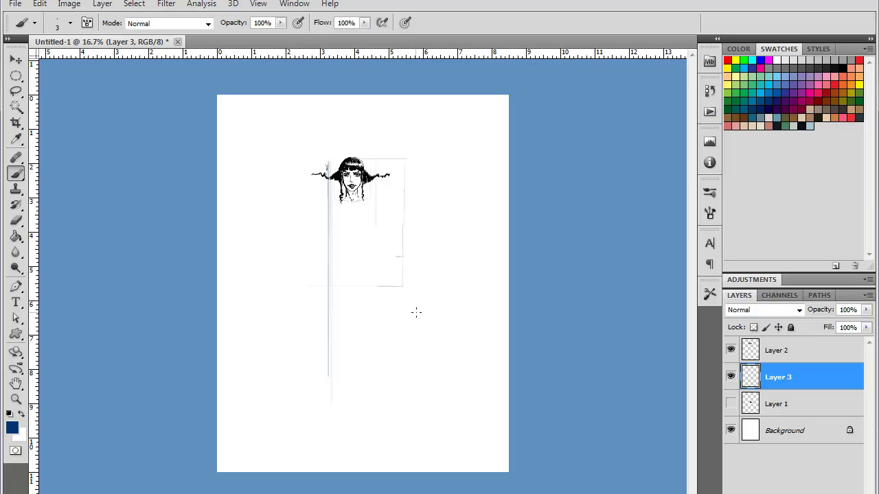
Step: Extend the measuring line down from the hips with evenly spaced leg marks and redraw a long horizontal ground line beneath it
key(ctrl+plus)
mouse_move(420, 290)
mouse_down()
mouse_move(420, 332)
mouse_move(364, 328)
mouse_move(420, 328)
mouse_move(420, 364)
mouse_move(357, 374)
mouse_up()
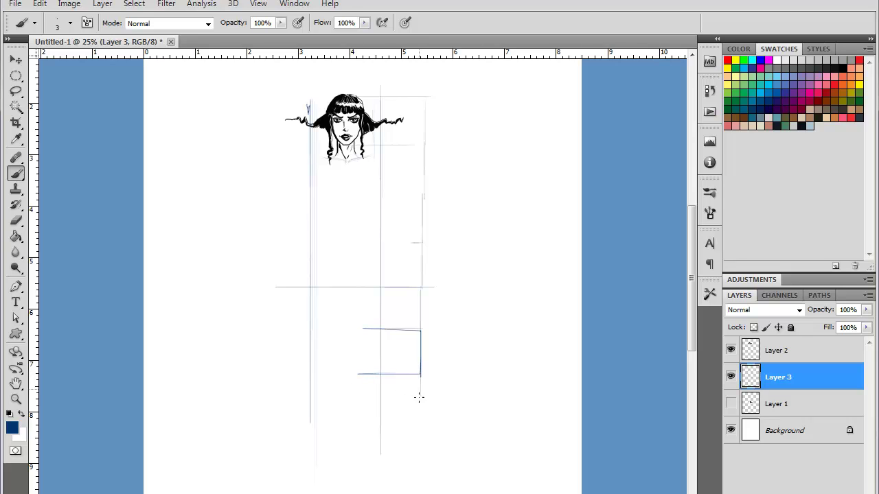
mouse_move(420, 375)
mouse_down()
mouse_move(420, 416)
mouse_move(365, 416)
mouse_up()
mouse_move(420, 416)
mouse_down()
mouse_move(418, 456)
mouse_move(256, 453)
mouse_up()
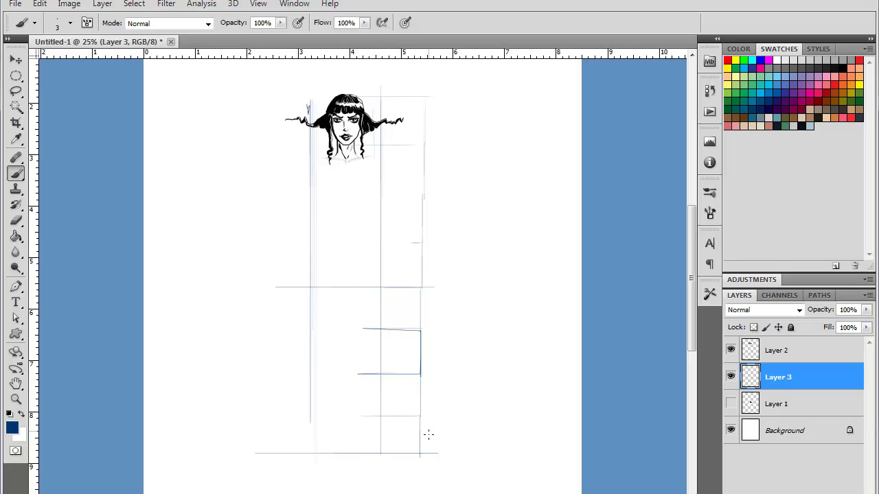
key(ctrl+z)
mouse_move(419, 442)
mouse_down()
mouse_move(418, 465)
mouse_move(287, 462)
mouse_up()
drag(457, 462, 221, 462)
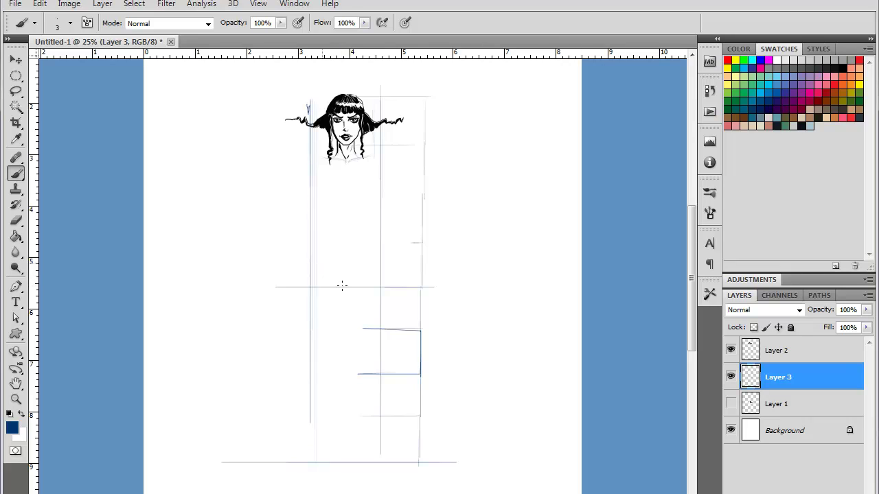
Step: Sketch the pelvis as an inverted trapezoid on the hip line, with both legs running through oval knees toward the ground line
mouse_move(340, 284)
mouse_down()
mouse_move(359, 274)
mouse_move(350, 289)
mouse_move(355, 281)
mouse_move(341, 283)
mouse_move(324, 263)
mouse_move(332, 283)
mouse_move(324, 280)
mouse_move(379, 289)
mouse_move(372, 263)
mouse_move(350, 285)
mouse_up()
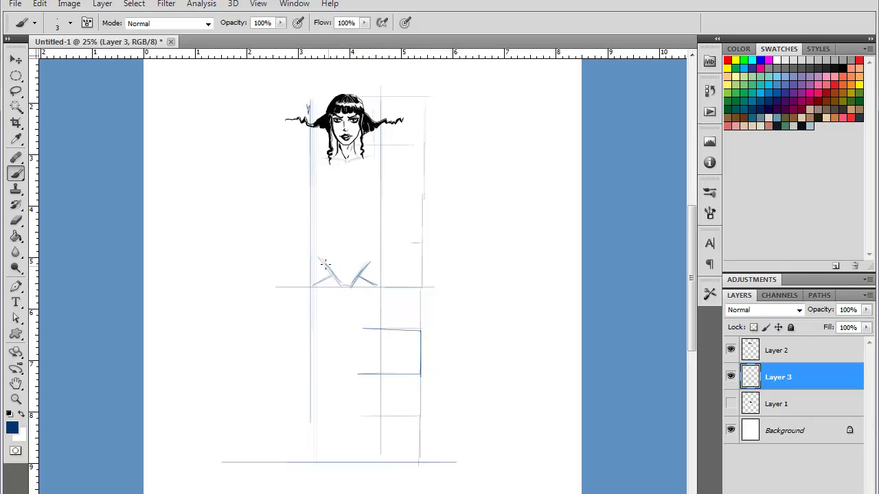
mouse_move(321, 259)
mouse_down()
mouse_move(371, 263)
mouse_move(322, 261)
mouse_up()
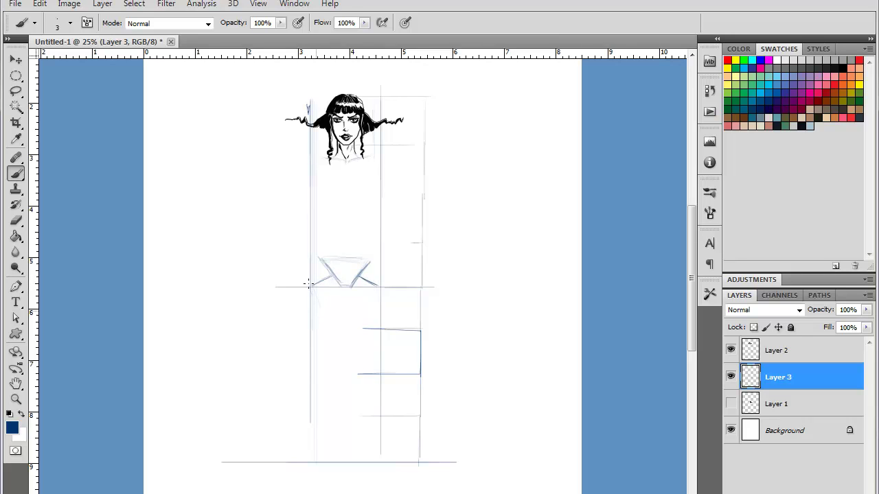
drag(311, 287, 328, 377)
mouse_move(367, 317)
mouse_down()
mouse_move(348, 436)
mouse_move(335, 394)
mouse_move(328, 443)
mouse_up()
mouse_move(356, 393)
mouse_down()
mouse_move(362, 454)
mouse_move(355, 377)
mouse_move(364, 449)
mouse_up()
drag(327, 375, 323, 456)
mouse_move(357, 376)
mouse_down()
mouse_move(367, 459)
mouse_move(355, 365)
mouse_move(357, 383)
mouse_move(325, 382)
mouse_move(327, 366)
mouse_up()
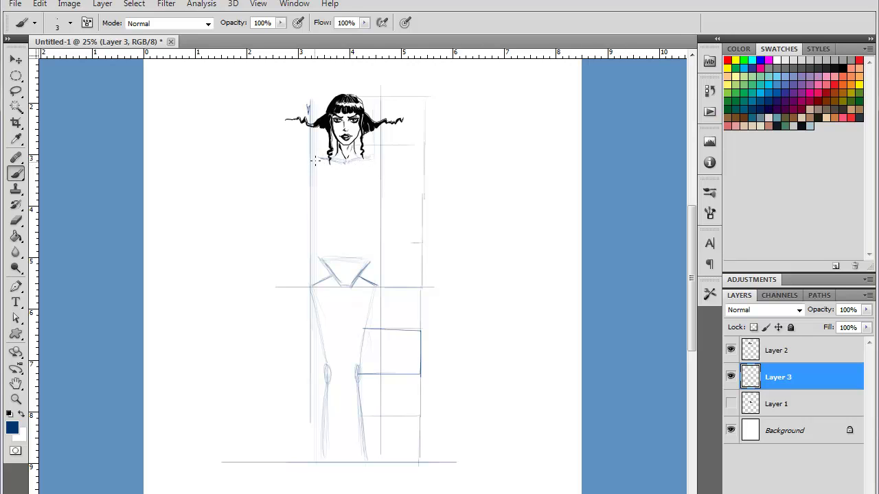
Step: Sketch small oval shoulder joints at both ends of the collar line and long curved arms down to the hip line
drag(306, 166, 308, 163)
drag(377, 168, 379, 165)
mouse_move(308, 165)
mouse_down()
mouse_move(297, 283)
mouse_move(310, 162)
mouse_move(298, 284)
mouse_up()
drag(378, 166, 392, 287)
Step: Sketch elongated oval hands below both wrists and small triangular feet at the ground line
mouse_move(292, 293)
mouse_down()
mouse_move(301, 285)
mouse_move(291, 288)
mouse_move(296, 312)
mouse_up()
drag(390, 287, 385, 316)
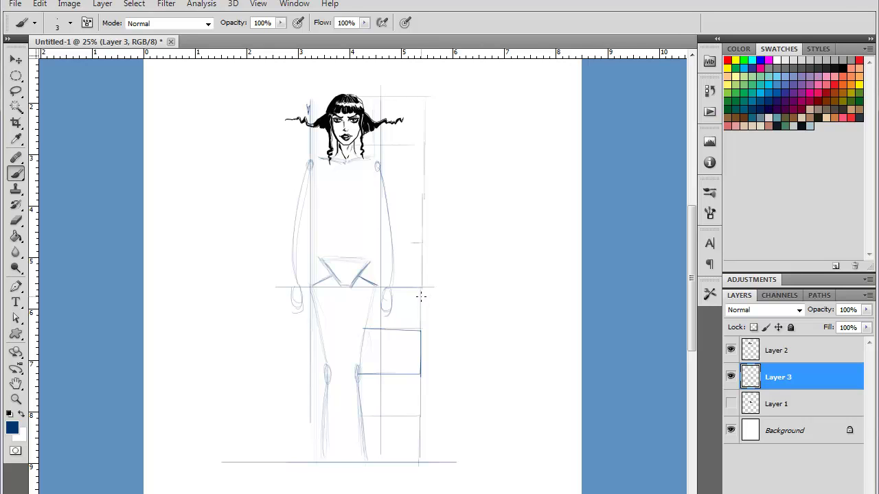
drag(291, 289, 299, 318)
mouse_move(384, 290)
mouse_down()
mouse_move(381, 314)
mouse_move(391, 301)
mouse_move(384, 316)
mouse_up()
mouse_move(316, 472)
mouse_down()
mouse_move(325, 458)
mouse_move(331, 473)
mouse_up()
mouse_move(331, 473)
mouse_down()
mouse_move(315, 475)
mouse_move(366, 460)
mouse_move(361, 474)
mouse_up()
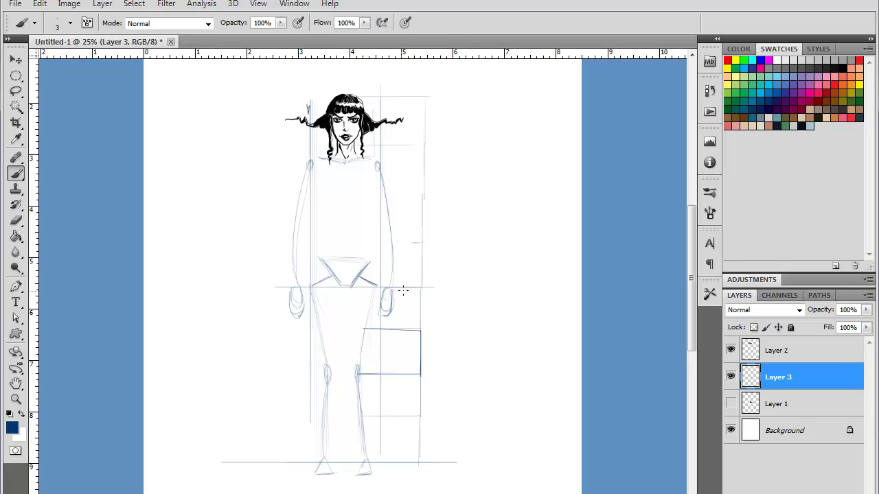
Step: Sketch two stacked arcs beside the measuring line, one from head top to hips and one from hips to ground
mouse_move(424, 96)
mouse_down()
mouse_move(435, 110)
mouse_move(431, 253)
mouse_move(419, 283)
mouse_move(451, 190)
mouse_move(420, 96)
mouse_up()
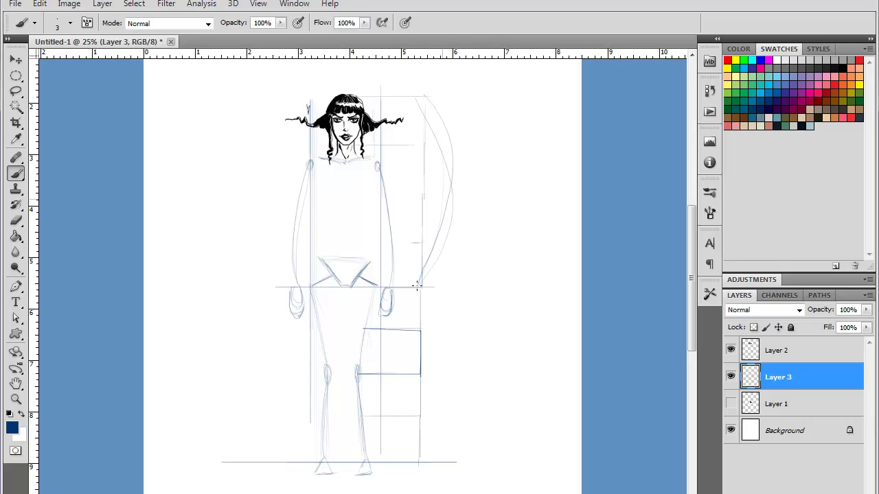
mouse_move(417, 285)
mouse_down()
mouse_move(446, 330)
mouse_move(442, 403)
mouse_move(420, 451)
mouse_move(451, 355)
mouse_up()
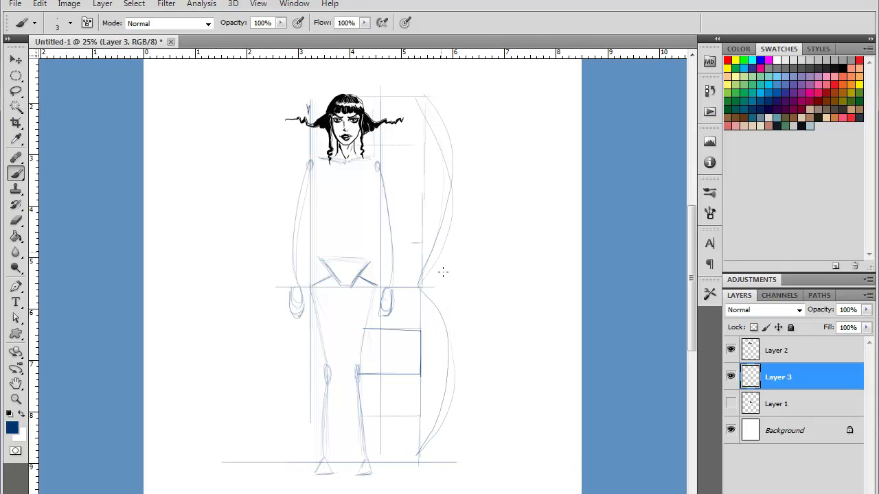
Step: Select the sketch below the hip line with a rectangular marquee, stretch it downward to about 122% height, and deselect
key(ctrl+minus)
click(16, 75)
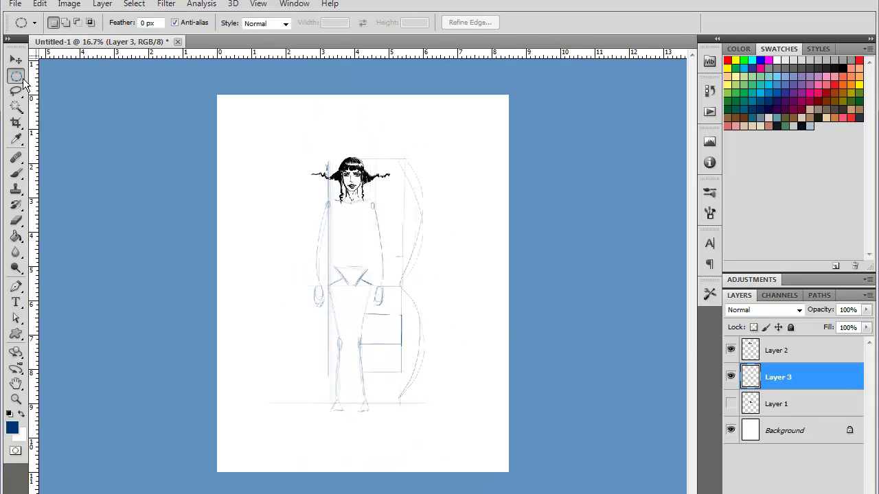
right_click(16, 77)
click(49, 77)
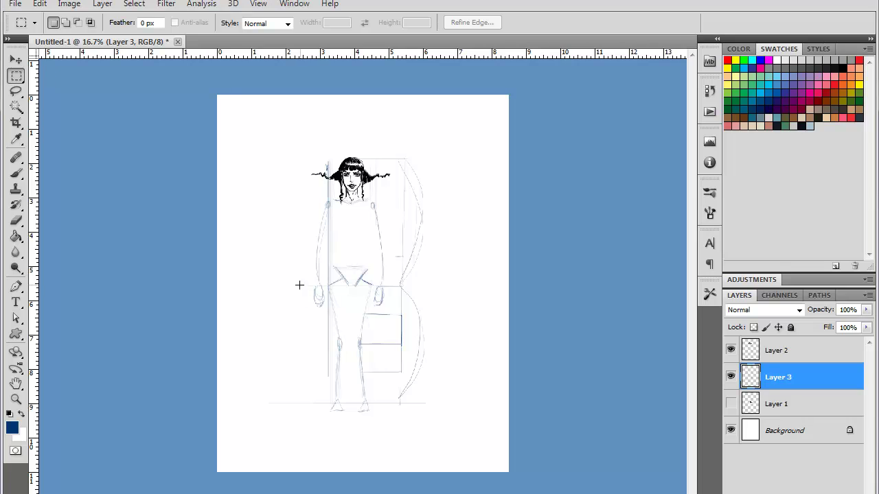
drag(296, 283, 420, 428)
click(16, 61)
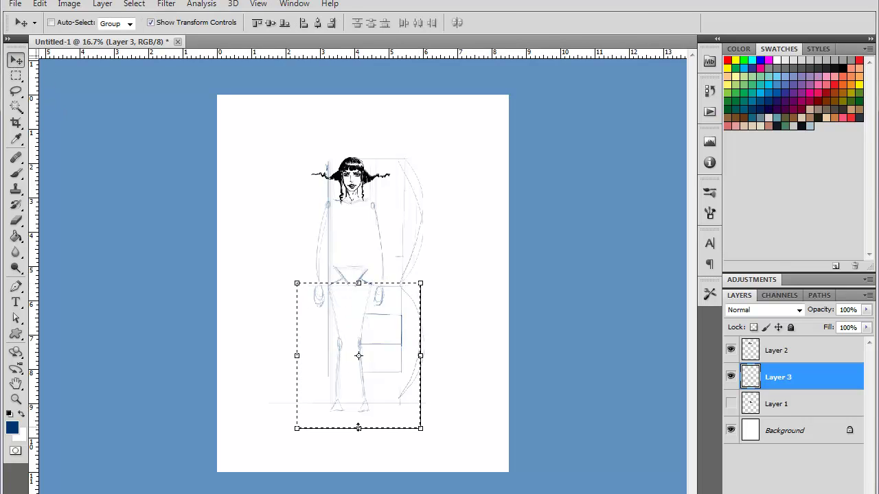
drag(359, 428, 360, 459)
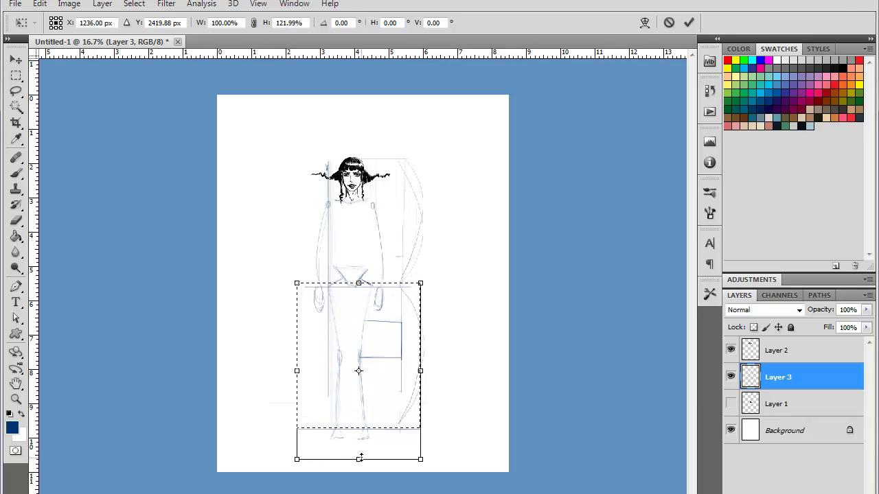
click(689, 22)
click(16, 90)
click(111, 102)
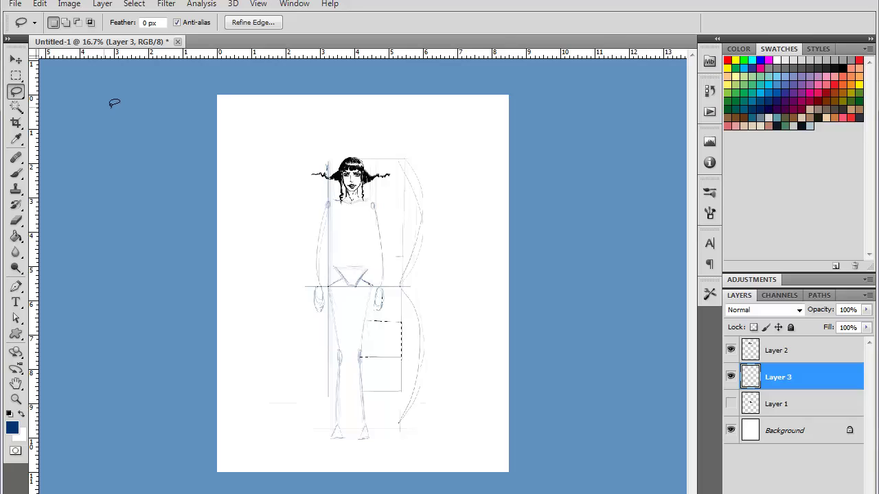
Step: With the Brush tool, sketch a tall narrow oval in the empty space to the right of the figure
click(16, 172)
key(ctrl+plus)
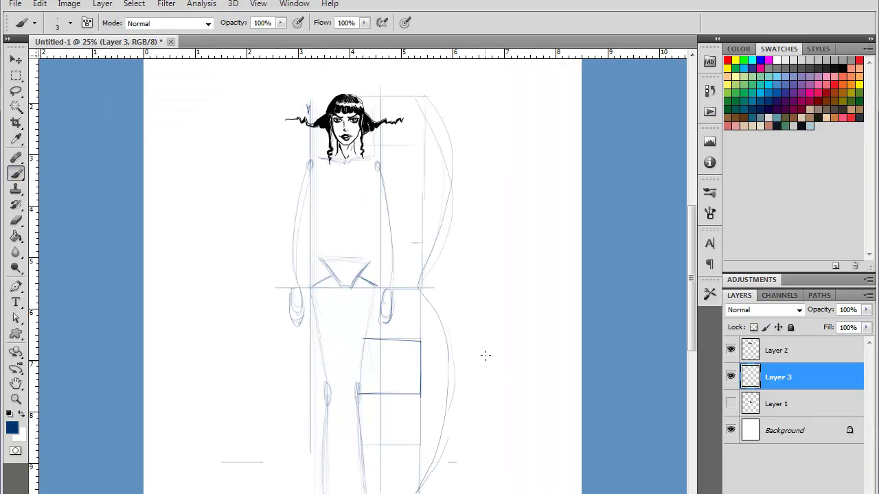
mouse_move(494, 362)
mouse_down()
mouse_move(500, 327)
mouse_move(502, 336)
mouse_up()
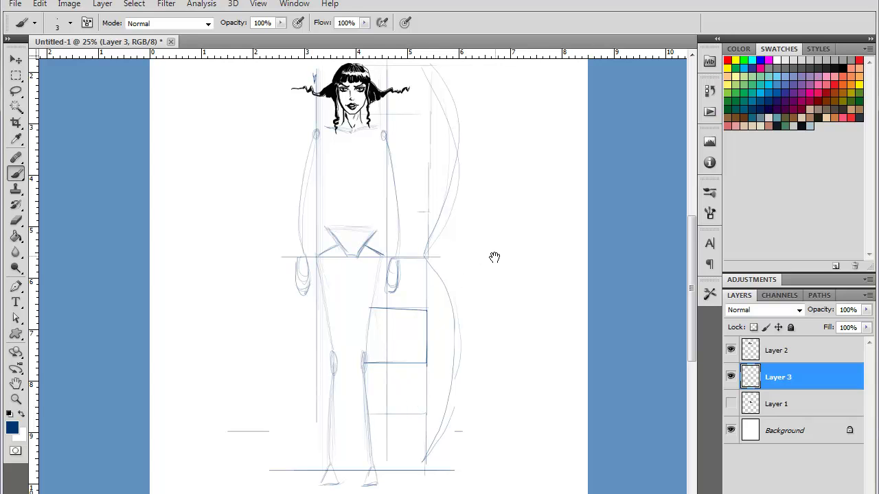
drag(494, 257, 476, 279)
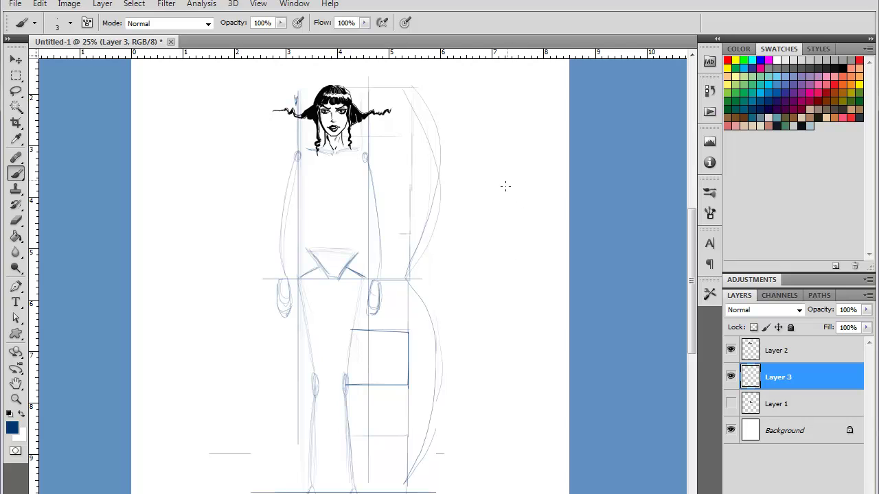
mouse_move(513, 198)
mouse_down()
mouse_move(502, 336)
mouse_move(469, 308)
mouse_move(518, 228)
mouse_move(503, 337)
mouse_move(465, 217)
mouse_move(499, 342)
mouse_move(513, 315)
mouse_up()
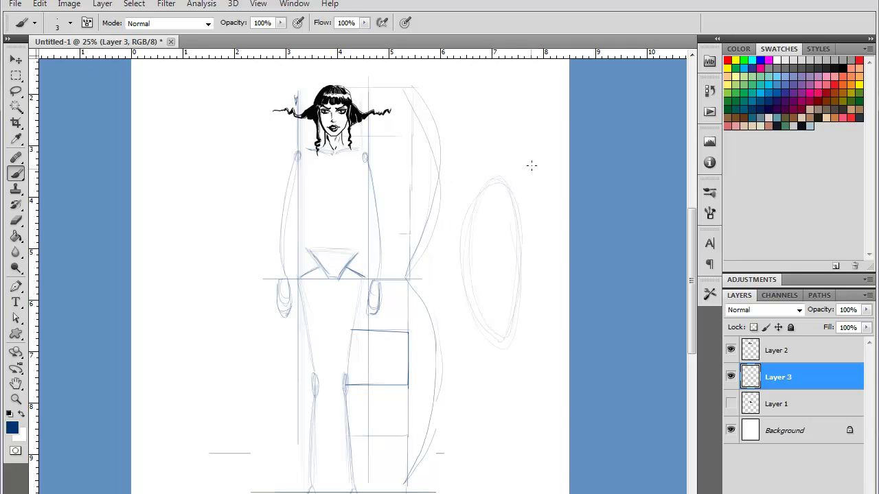
Step: Sketch a small figure's oval head, neck, shoulders and both arms at the upper part of the tall oval
drag(484, 201, 485, 199)
mouse_move(506, 182)
mouse_down()
mouse_move(486, 183)
mouse_move(496, 201)
mouse_move(482, 207)
mouse_move(485, 199)
mouse_move(464, 244)
mouse_up()
drag(484, 207, 470, 235)
mouse_move(511, 206)
mouse_down()
mouse_move(518, 236)
mouse_move(502, 250)
mouse_up()
mouse_move(504, 199)
mouse_down()
mouse_move(495, 214)
mouse_move(493, 206)
mouse_move(516, 248)
mouse_move(513, 240)
mouse_up()
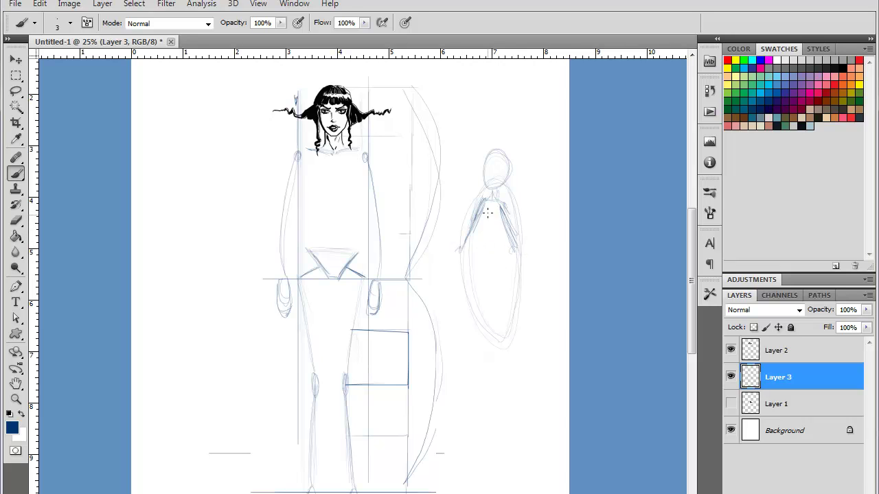
Step: Sketch the small figure's torso, narrow waist, hips and tapering legs down to the feet inside the oval
mouse_move(486, 211)
mouse_down()
mouse_move(495, 231)
mouse_move(486, 226)
mouse_move(483, 235)
mouse_move(491, 232)
mouse_move(500, 253)
mouse_move(482, 235)
mouse_move(481, 247)
mouse_move(504, 249)
mouse_move(472, 251)
mouse_move(485, 295)
mouse_up()
drag(503, 259, 489, 300)
mouse_move(473, 265)
mouse_down()
mouse_move(485, 309)
mouse_move(490, 299)
mouse_up()
mouse_move(476, 257)
mouse_down()
mouse_move(486, 297)
mouse_move(477, 331)
mouse_up()
mouse_move(483, 293)
mouse_down()
mouse_move(486, 333)
mouse_move(495, 335)
mouse_move(471, 344)
mouse_move(496, 340)
mouse_move(490, 289)
mouse_up()
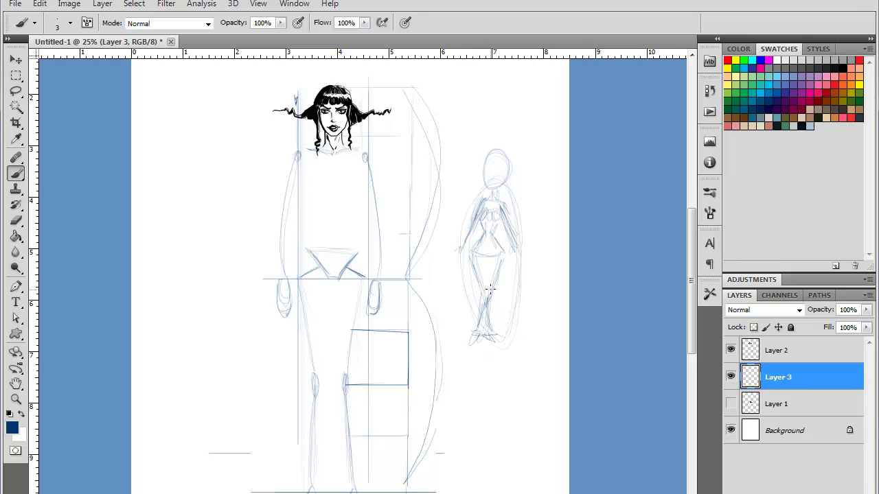
drag(502, 240, 493, 288)
drag(475, 244, 485, 311)
drag(481, 260, 482, 280)
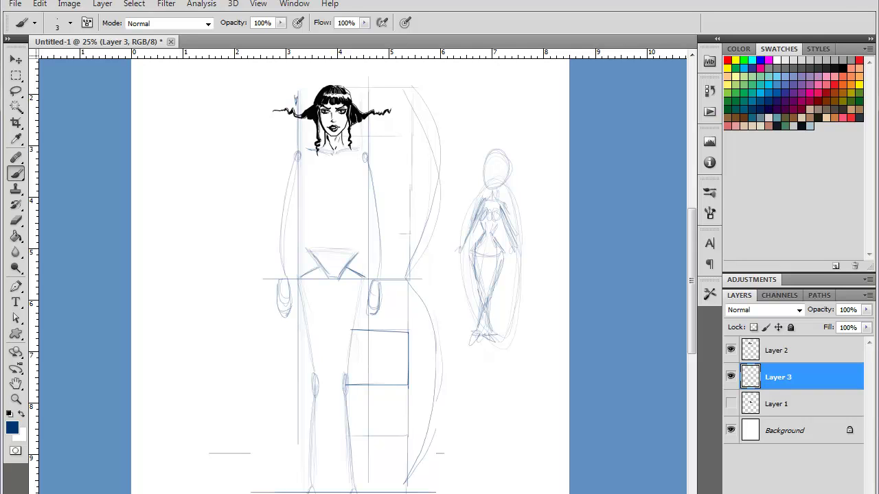
Step: Sketch the small figure's fringe and long wavy braids sticking out on both sides of its head
mouse_move(510, 160)
mouse_down()
mouse_move(519, 192)
mouse_move(548, 174)
mouse_move(548, 192)
mouse_up()
mouse_move(531, 190)
mouse_down()
mouse_move(544, 186)
mouse_move(472, 171)
mouse_move(427, 178)
mouse_up()
mouse_move(490, 151)
mouse_down()
mouse_move(480, 163)
mouse_move(511, 164)
mouse_move(501, 164)
mouse_move(512, 180)
mouse_up()
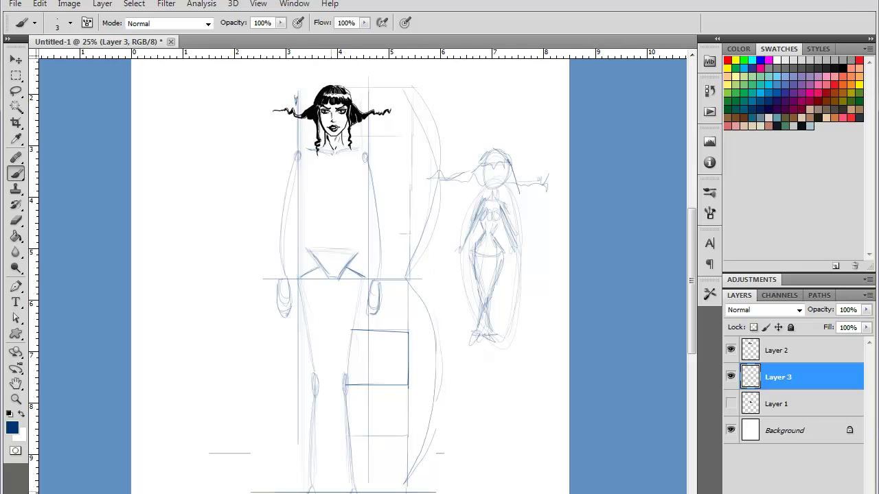
Step: Sketch a larger oval enclosing the whole small figure including its head, and undo the last stray stroke
drag(484, 137, 537, 256)
mouse_move(554, 148)
mouse_down()
mouse_move(508, 357)
mouse_move(502, 120)
mouse_up()
key(ctrl+z)
Step: Sketch the collar curve at the base of the main figure's neck and the curved left side of the rib cage
key(ctrl+plus)
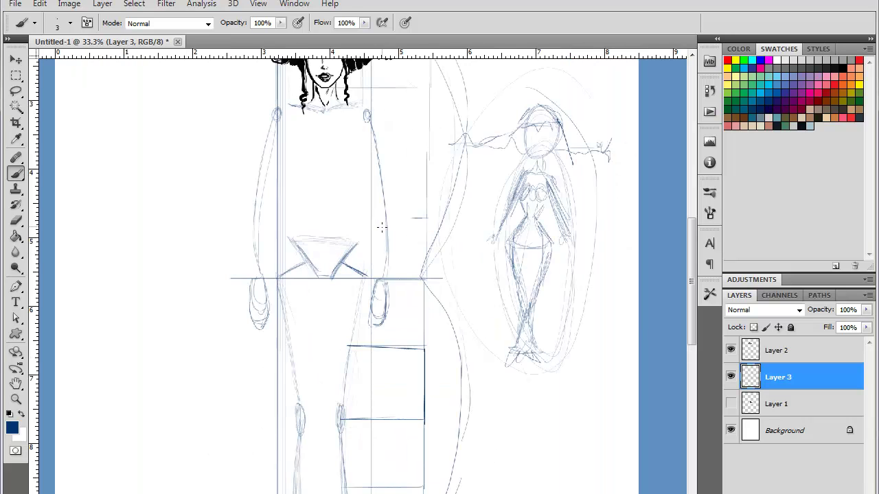
drag(374, 177, 419, 320)
key(ctrl+plus)
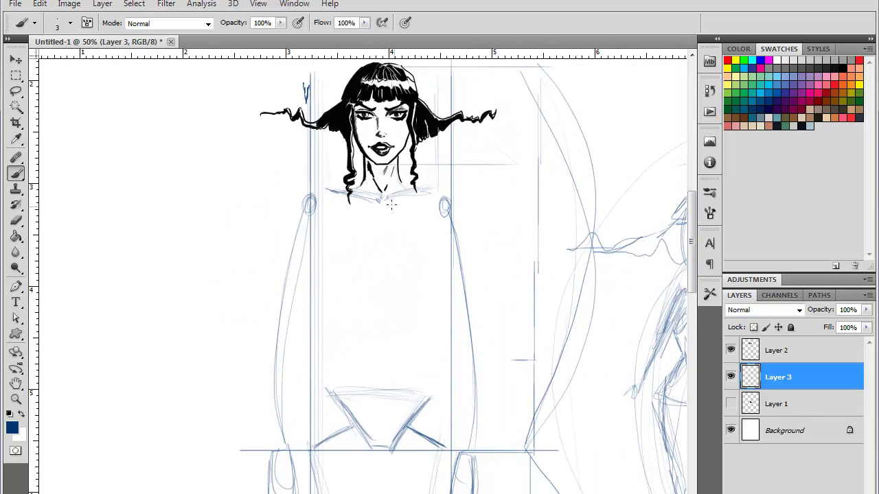
drag(361, 192, 403, 198)
drag(349, 206, 328, 283)
drag(349, 205, 339, 322)
drag(344, 224, 335, 314)
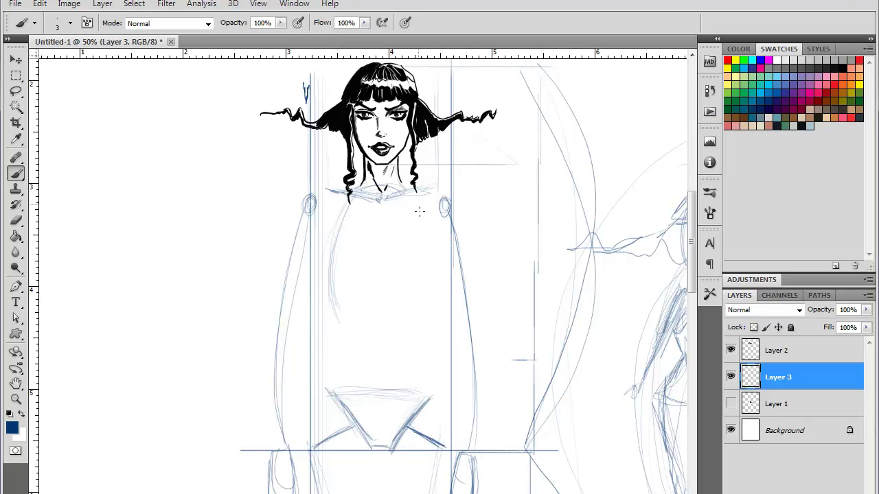
Step: Complete the egg-shaped rib cage with its right side and rounded base, and reinforce the pelvis's top edge
drag(422, 234, 430, 324)
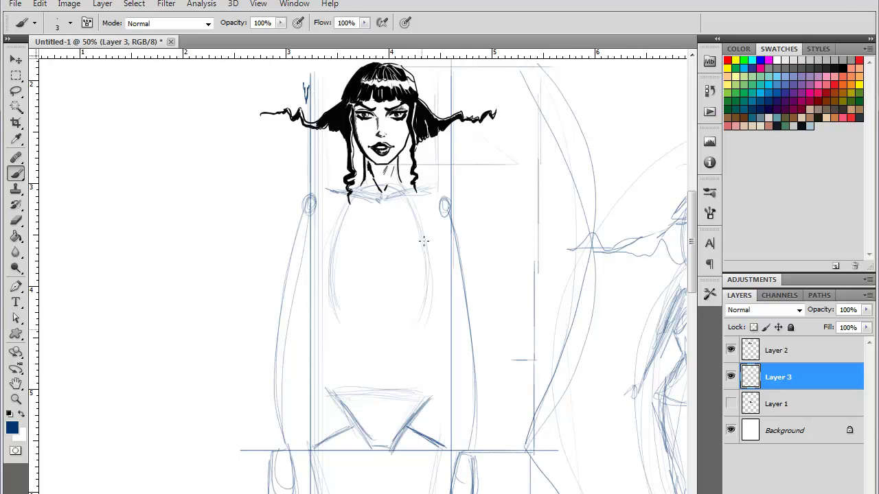
drag(417, 217, 417, 339)
mouse_move(346, 208)
mouse_down()
mouse_move(326, 284)
mouse_move(407, 328)
mouse_up()
mouse_move(388, 191)
mouse_down()
mouse_move(420, 250)
mouse_move(423, 309)
mouse_up()
drag(411, 220, 406, 337)
drag(420, 243, 422, 278)
drag(420, 396, 324, 392)
drag(426, 395, 335, 389)
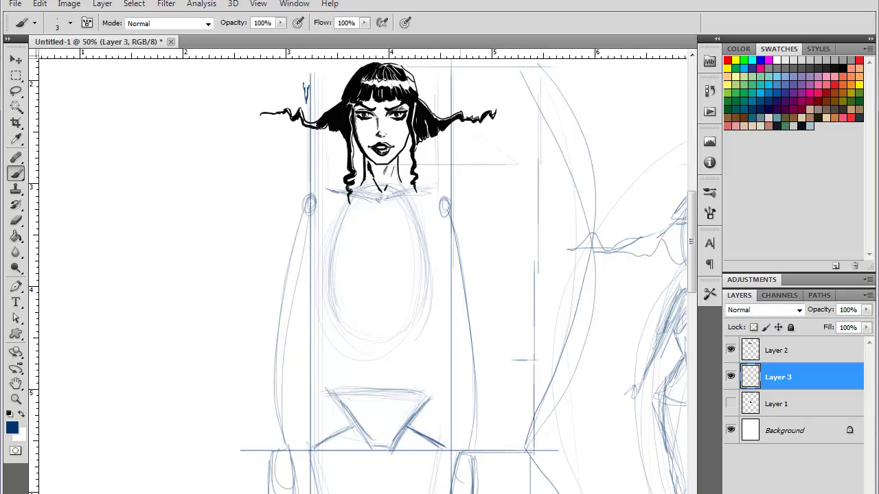
Step: Sketch the arch in the lower rib cage and the narrow sternum running from the collar down to it
drag(366, 291, 397, 288)
mouse_move(412, 328)
mouse_down()
mouse_move(387, 293)
mouse_move(346, 310)
mouse_move(406, 329)
mouse_move(393, 301)
mouse_move(344, 329)
mouse_move(411, 322)
mouse_move(336, 347)
mouse_up()
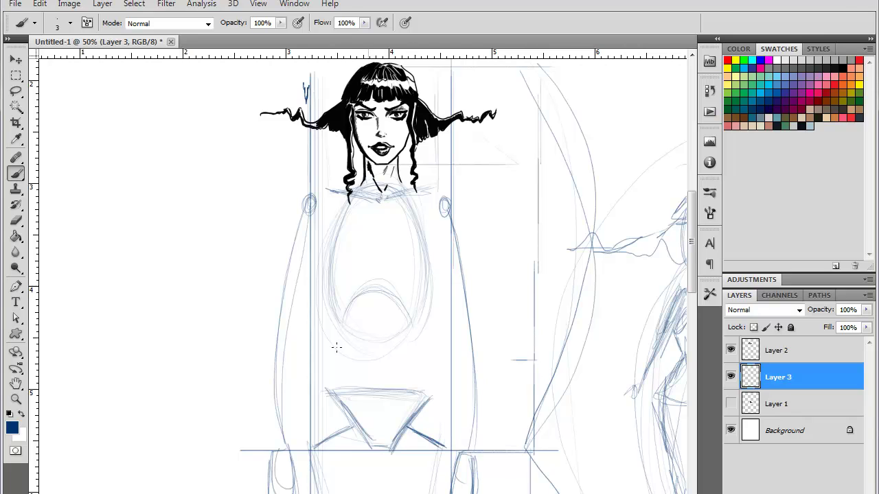
mouse_move(375, 204)
mouse_down()
mouse_move(374, 258)
mouse_move(384, 285)
mouse_move(372, 265)
mouse_move(372, 280)
mouse_up()
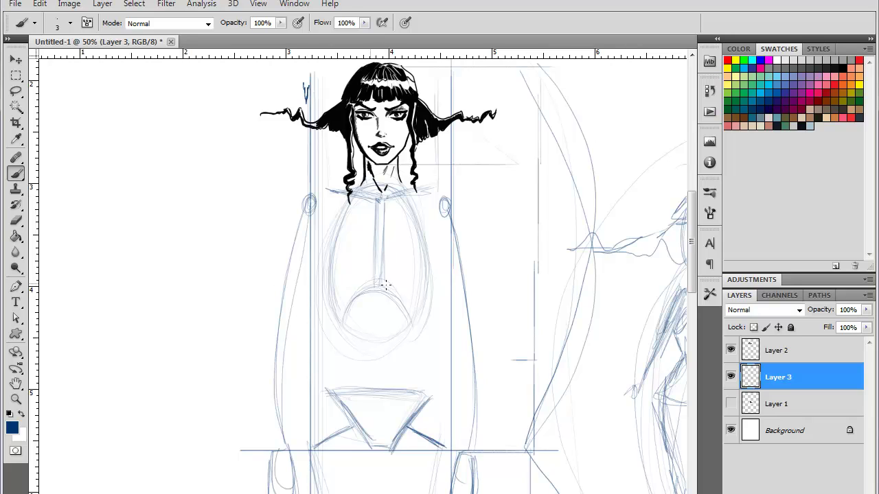
Step: Mark small circular elbow joints on both arms and sketch light chest lines between the shoulders and rib cage
scroll(381, 288, down, 2)
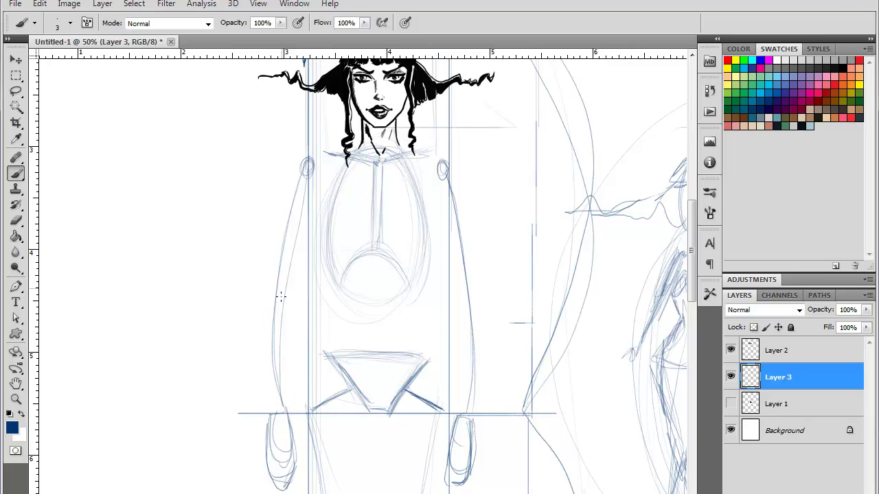
mouse_move(281, 288)
mouse_down()
mouse_move(282, 278)
mouse_move(280, 287)
mouse_up()
drag(469, 292, 468, 296)
drag(346, 173, 348, 188)
mouse_move(441, 166)
mouse_down()
mouse_move(414, 169)
mouse_move(403, 198)
mouse_move(441, 168)
mouse_move(421, 217)
mouse_move(406, 214)
mouse_move(429, 195)
mouse_move(408, 221)
mouse_move(403, 165)
mouse_up()
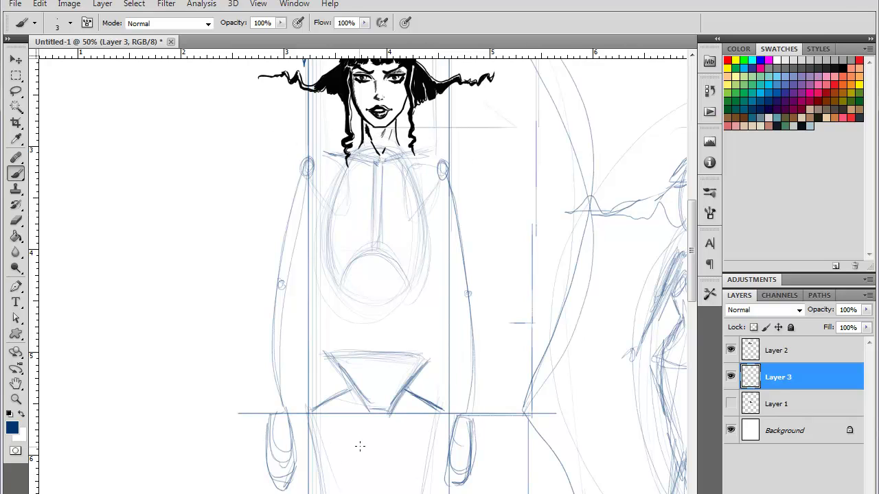
Step: Sketch the left chest muscle with lines running from the rib cage and collar out to the upper arm
drag(371, 176, 371, 207)
drag(313, 187, 356, 214)
drag(328, 204, 297, 191)
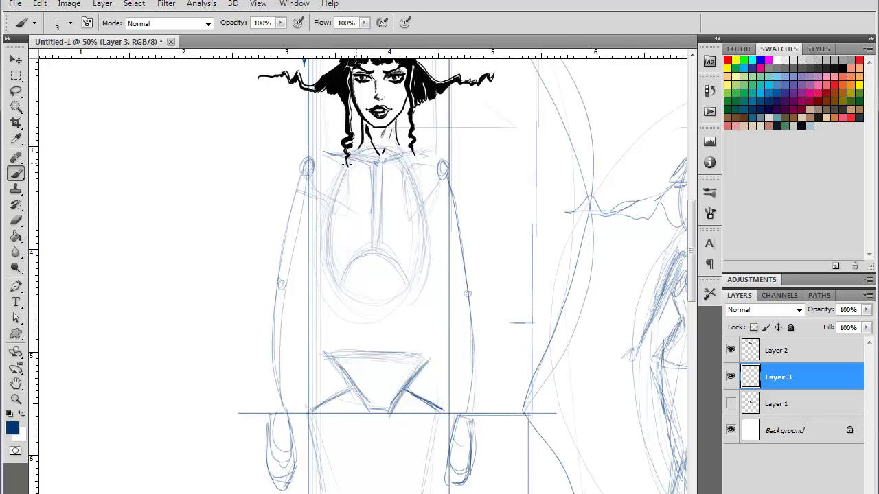
drag(346, 165, 293, 193)
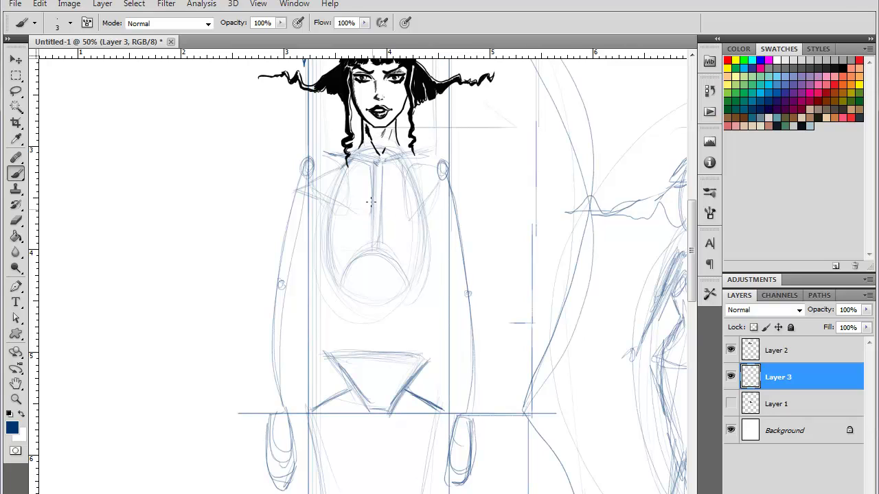
Step: Sketch the chest muscles' lower edges from the sternum's base to both upper arms and add the right muscle's upper lines
mouse_move(374, 239)
mouse_down()
mouse_move(382, 238)
mouse_move(295, 200)
mouse_up()
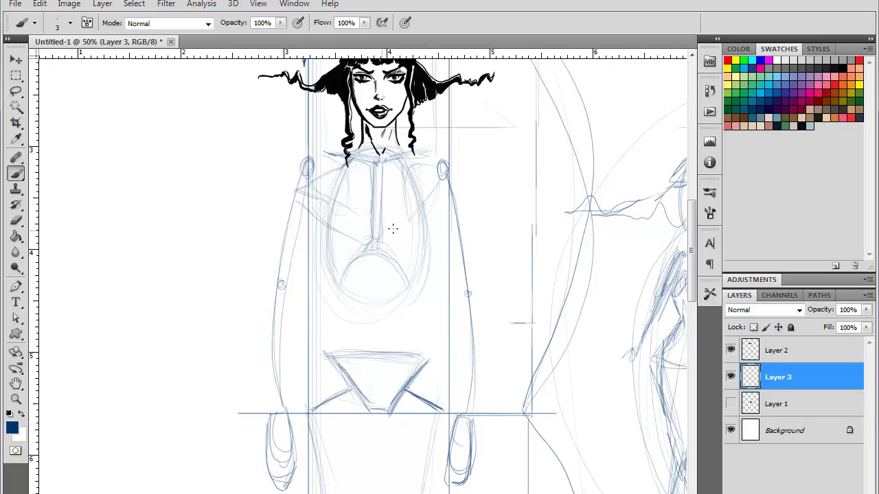
drag(401, 240, 452, 198)
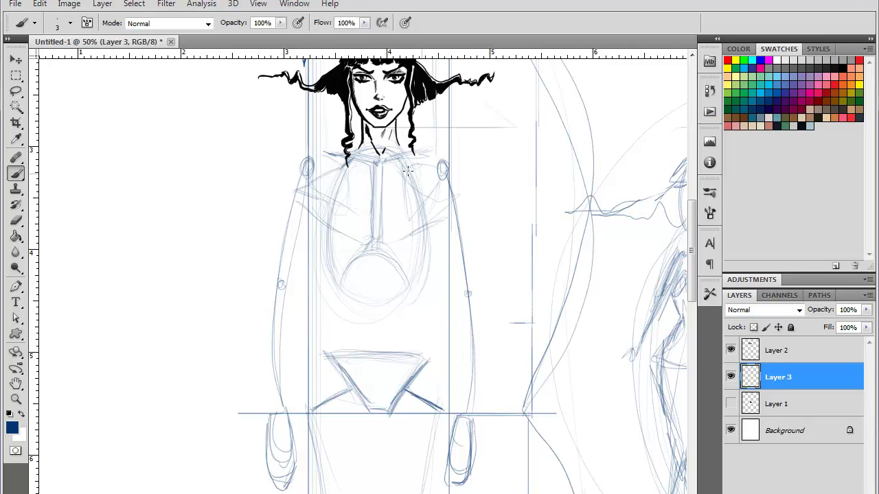
drag(403, 167, 452, 208)
mouse_move(414, 231)
mouse_down()
mouse_move(452, 208)
mouse_move(412, 173)
mouse_move(395, 237)
mouse_move(350, 249)
mouse_up()
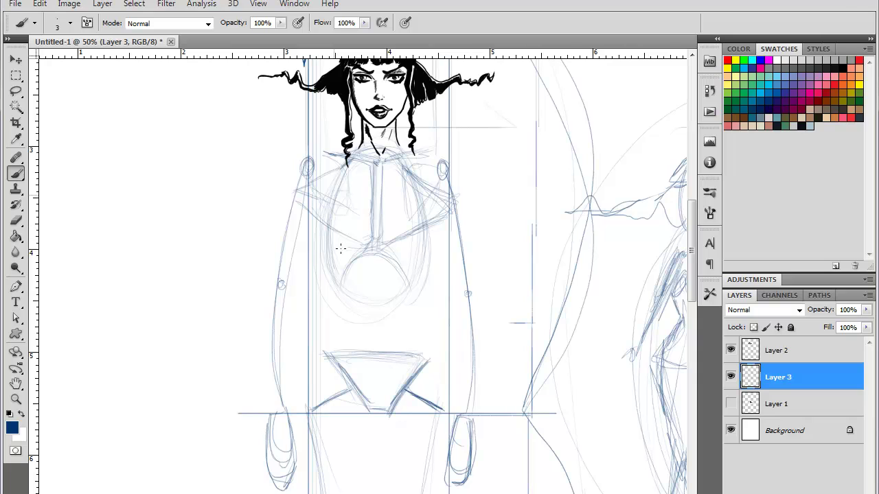
Step: Sketch the left breast as an upright oval over the rib cage, with a heavier rounded lower edge
mouse_move(335, 200)
mouse_down()
mouse_move(351, 206)
mouse_move(348, 233)
mouse_up()
mouse_move(329, 199)
mouse_down()
mouse_move(352, 191)
mouse_move(316, 221)
mouse_move(319, 248)
mouse_move(336, 252)
mouse_up()
mouse_move(354, 208)
mouse_down()
mouse_move(350, 243)
mouse_move(318, 254)
mouse_move(306, 234)
mouse_move(326, 197)
mouse_move(309, 223)
mouse_move(311, 251)
mouse_move(329, 259)
mouse_move(345, 248)
mouse_move(356, 215)
mouse_move(349, 249)
mouse_move(317, 255)
mouse_move(353, 225)
mouse_move(352, 201)
mouse_move(353, 235)
mouse_move(358, 200)
mouse_move(321, 231)
mouse_move(347, 235)
mouse_move(346, 207)
mouse_up()
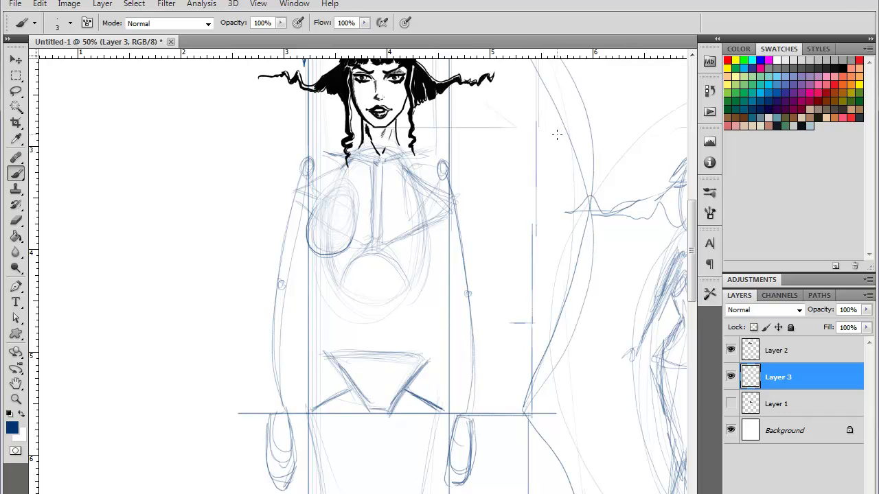
Step: Lasso the left breast oval, shift it slightly toward the sternum, deselect it and return to the Brush tool
key(l)
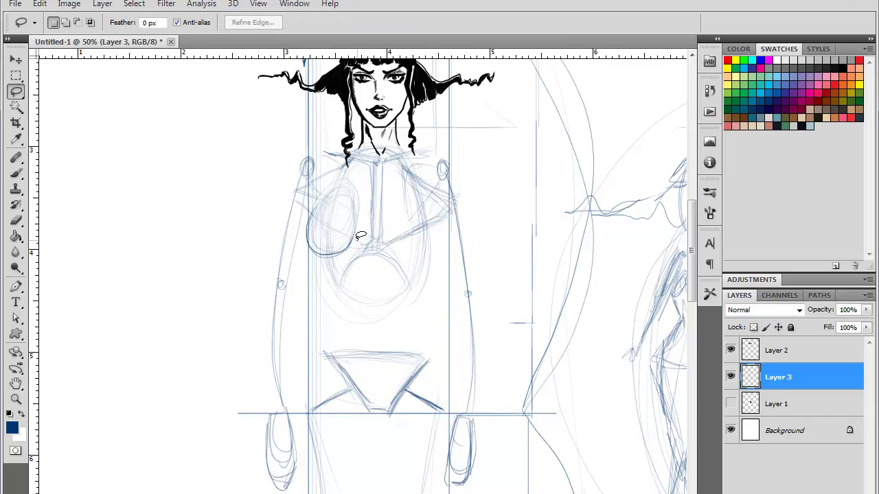
mouse_move(358, 240)
mouse_down()
mouse_move(346, 180)
mouse_move(317, 193)
mouse_move(304, 229)
mouse_move(323, 265)
mouse_move(347, 251)
mouse_up()
key(v)
click(17, 90)
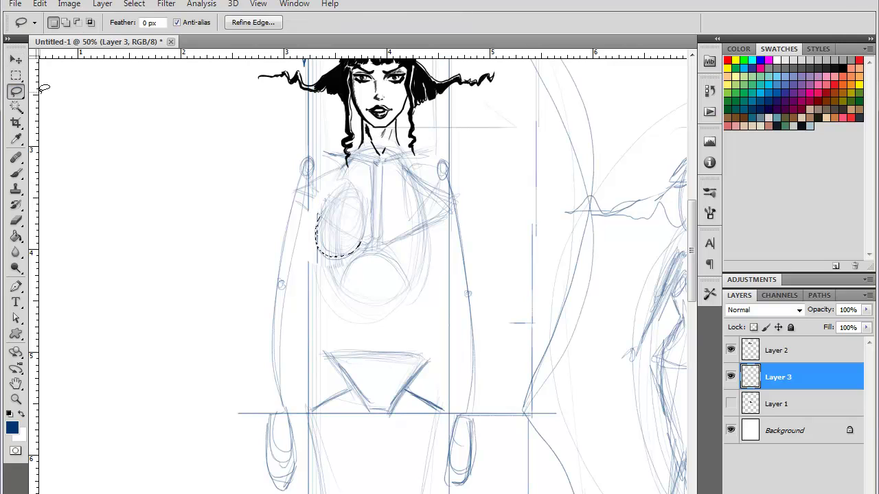
key(ctrl+d)
click(24, 173)
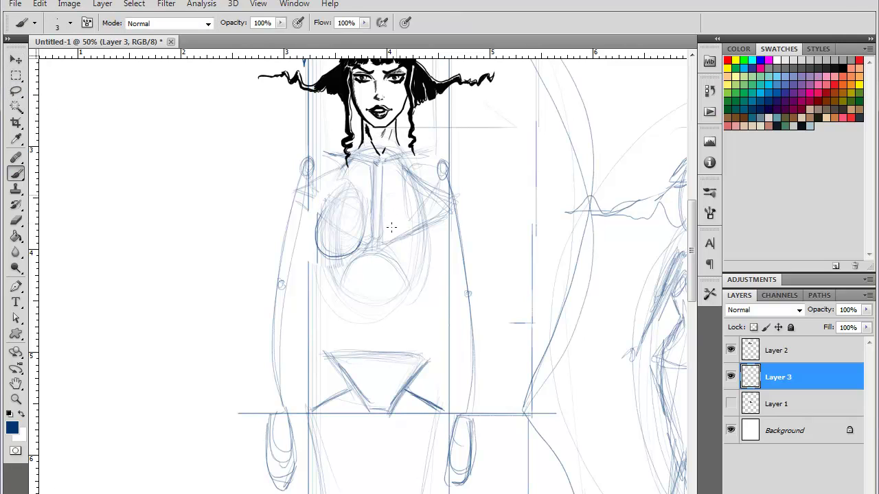
Step: Sketch the matching right breast oval and add short contour lines from both breasts up toward the armpits
mouse_move(383, 232)
mouse_down()
mouse_move(394, 255)
mouse_move(433, 234)
mouse_move(436, 250)
mouse_move(407, 261)
mouse_move(387, 218)
mouse_move(401, 260)
mouse_move(431, 237)
mouse_move(423, 210)
mouse_move(416, 259)
mouse_move(387, 233)
mouse_move(418, 201)
mouse_move(388, 227)
mouse_move(402, 188)
mouse_up()
drag(317, 221, 313, 196)
drag(432, 232, 431, 205)
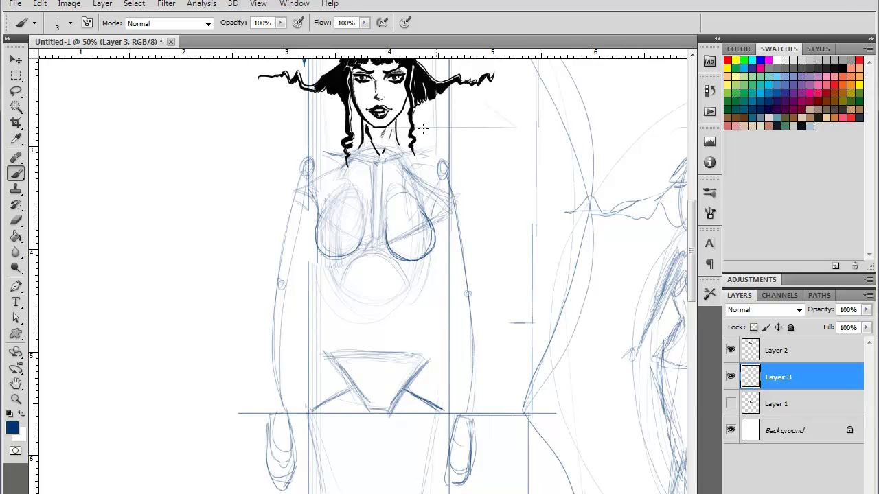
Step: Sketch the rounded shoulder muscles over both shoulder joints, running from the collar down to the upper arms
drag(342, 161, 290, 221)
mouse_move(337, 159)
mouse_down()
mouse_move(313, 155)
mouse_move(326, 154)
mouse_move(297, 187)
mouse_up()
mouse_move(423, 158)
mouse_down()
mouse_move(448, 164)
mouse_move(451, 181)
mouse_up()
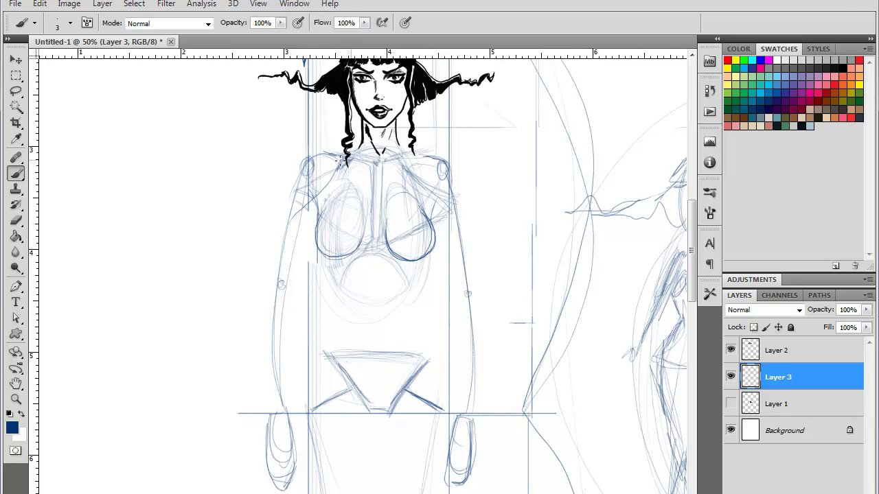
mouse_move(340, 161)
mouse_down()
mouse_move(320, 155)
mouse_move(357, 155)
mouse_up()
key(ctrl+z)
mouse_move(424, 157)
mouse_down()
mouse_move(414, 162)
mouse_move(449, 220)
mouse_move(444, 170)
mouse_move(459, 228)
mouse_move(451, 193)
mouse_up()
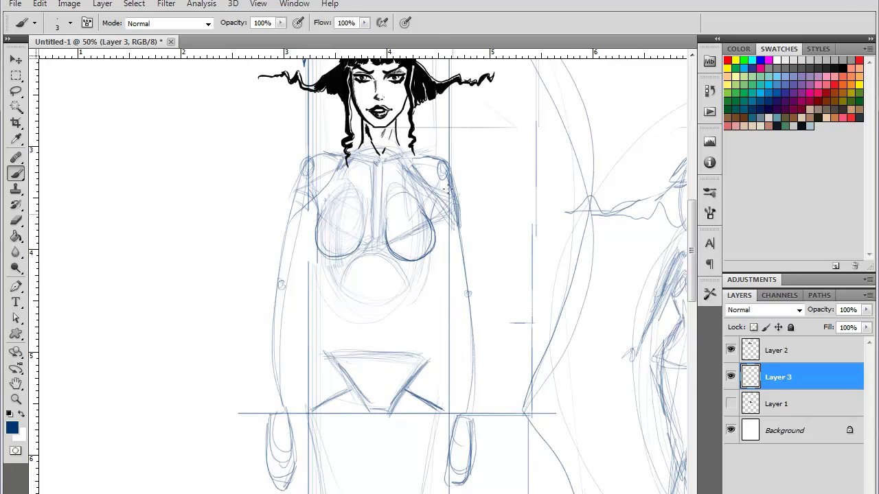
drag(298, 213, 287, 230)
drag(306, 165, 291, 208)
drag(291, 210, 280, 232)
drag(274, 275, 287, 277)
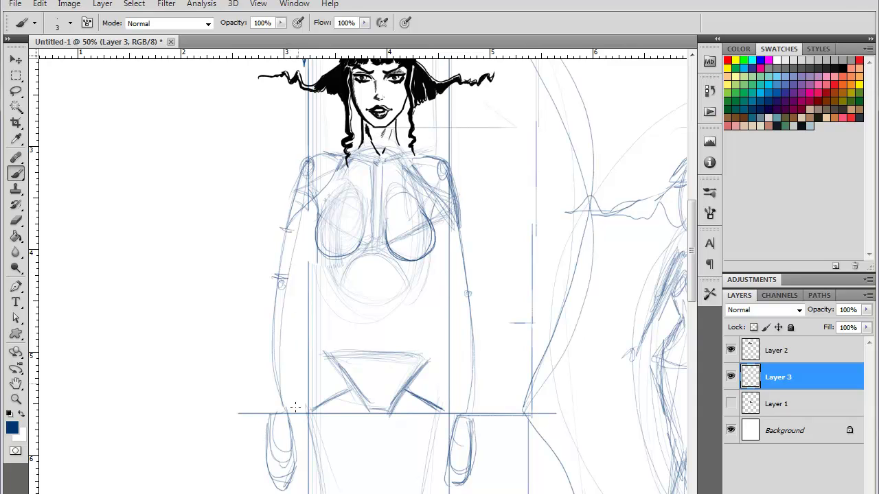
key(ctrl+z)
key(ctrl+j)
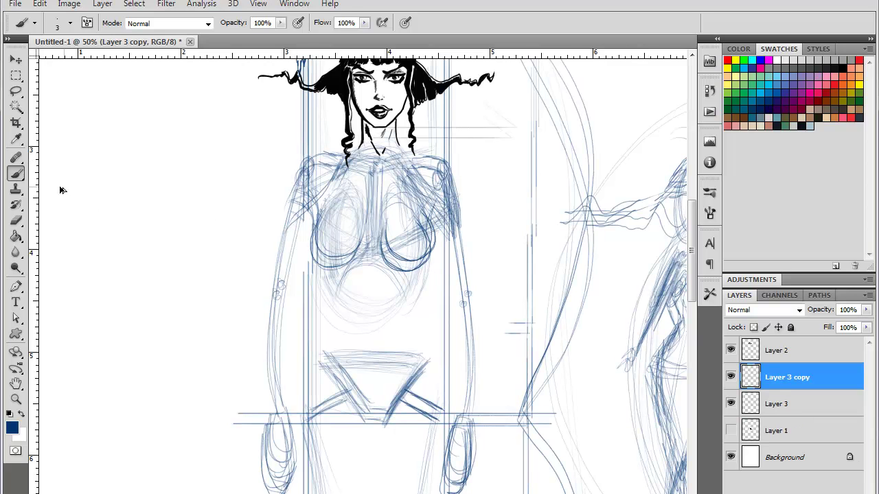
key(ctrl+j)
key(ctrl+alt+z)
key(ctrl+alt+z)
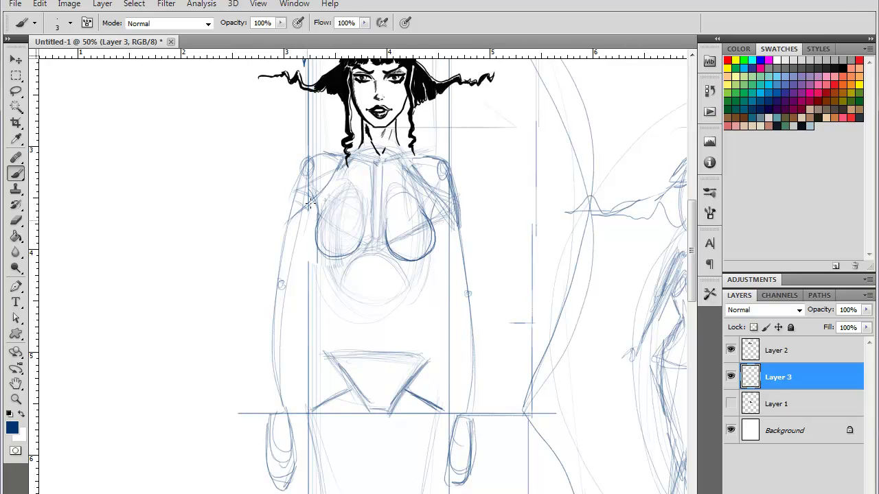
Step: Outline the left upper arm from the shoulder muscle down to the elbow joint on both sides
mouse_move(310, 204)
mouse_down()
mouse_move(282, 280)
mouse_move(286, 220)
mouse_up()
drag(284, 232, 279, 275)
drag(283, 277, 299, 228)
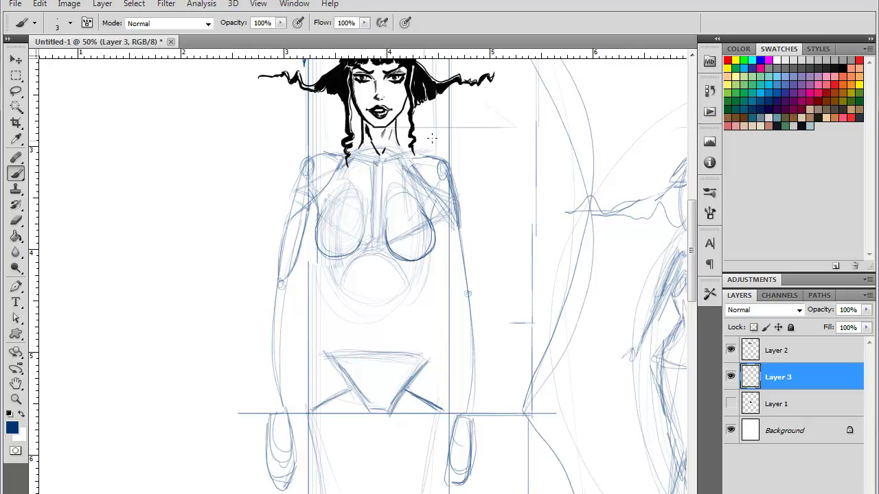
Step: Outline the right upper arm with tapering inner and outer contours from the shoulder to the elbow joint
drag(472, 261, 422, 208)
drag(388, 157, 406, 227)
drag(389, 156, 404, 224)
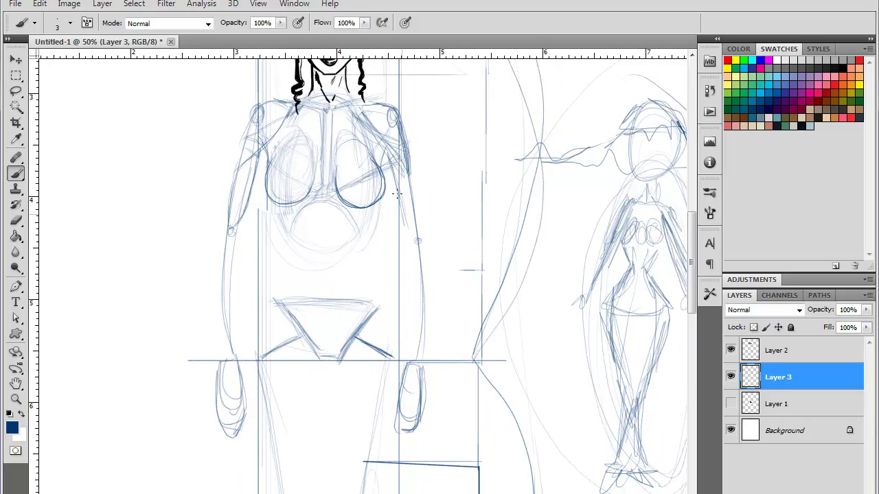
drag(392, 172, 408, 226)
drag(408, 167, 415, 240)
drag(397, 189, 414, 238)
drag(408, 157, 418, 232)
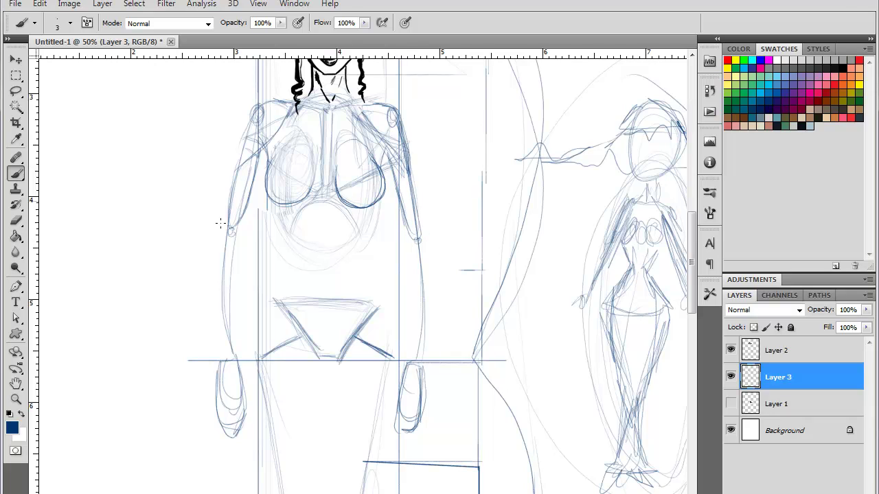
Step: Outline both forearms as tapered cylinders from the elbow joints down to the wrists
mouse_move(224, 230)
mouse_down()
mouse_move(241, 232)
mouse_move(237, 323)
mouse_up()
mouse_move(237, 266)
mouse_down()
mouse_move(232, 359)
mouse_move(221, 240)
mouse_move(225, 361)
mouse_up()
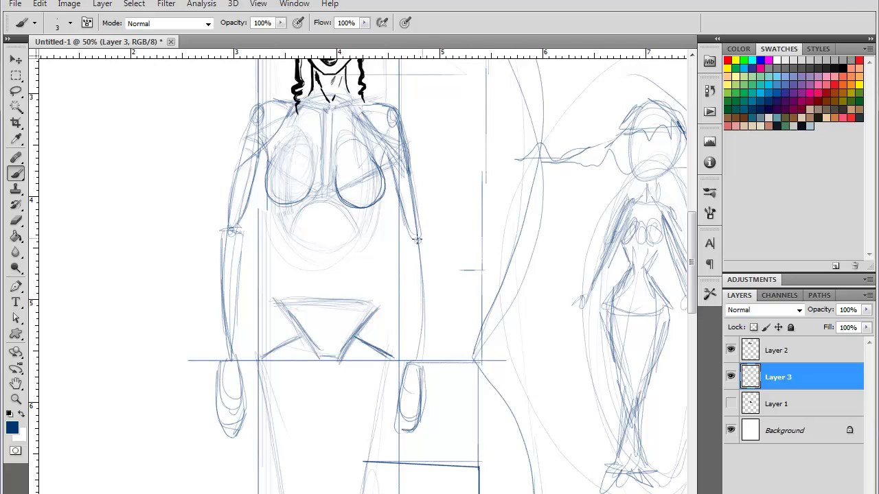
mouse_move(420, 239)
mouse_down()
mouse_move(402, 242)
mouse_move(410, 352)
mouse_up()
drag(404, 246, 413, 329)
drag(406, 281, 412, 361)
mouse_move(418, 244)
mouse_down()
mouse_move(421, 330)
mouse_move(422, 241)
mouse_move(425, 309)
mouse_up()
drag(423, 260, 421, 354)
Step: Draw the waist contours from the rib cage to the hips on both sides, reinforce the pelvis edges and mark the navel
key(ctrl+minus)
key(ctrl+minus)
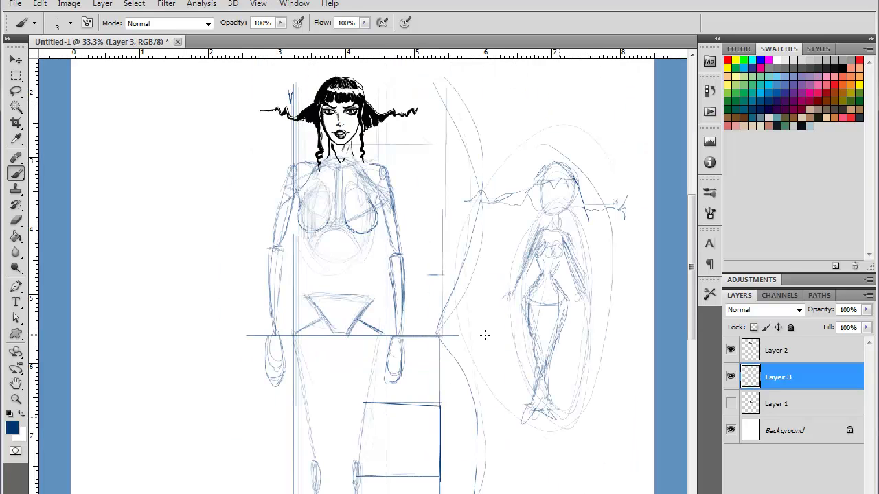
key(ctrl+plus)
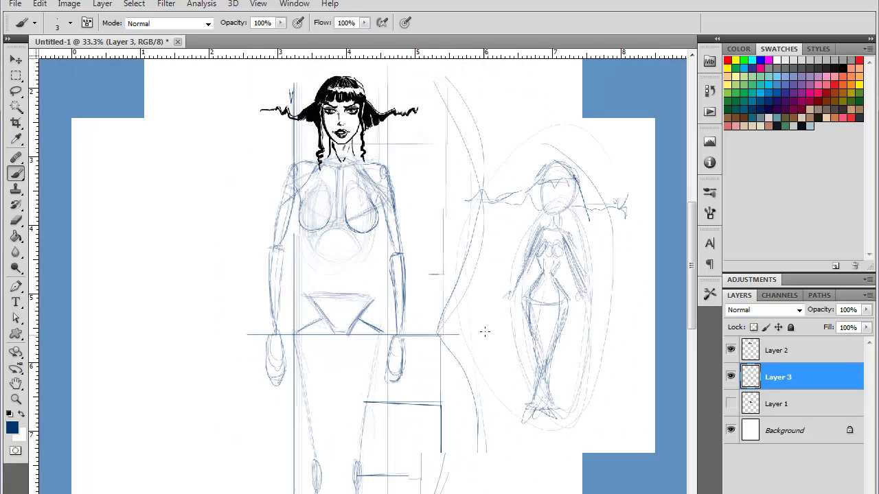
drag(306, 233, 313, 251)
mouse_move(370, 236)
mouse_down()
mouse_move(362, 251)
mouse_move(317, 261)
mouse_move(308, 289)
mouse_up()
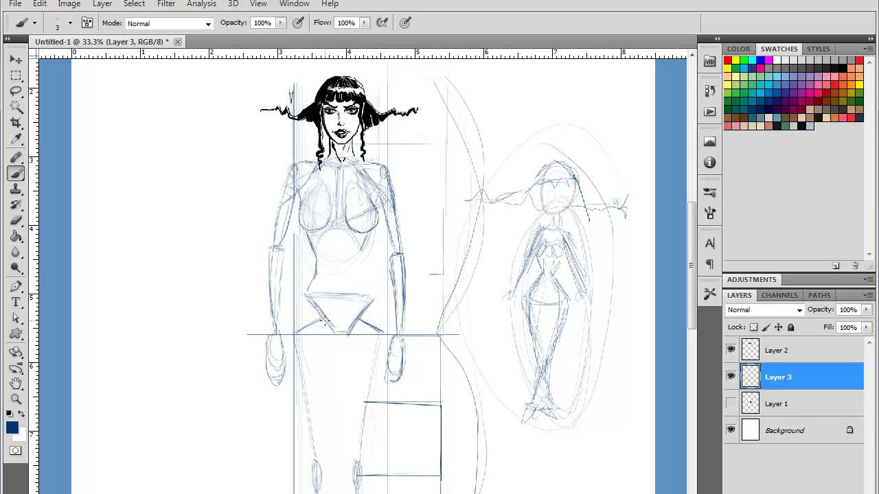
drag(325, 320, 333, 333)
mouse_move(304, 300)
mouse_down()
mouse_move(316, 277)
mouse_move(311, 286)
mouse_up()
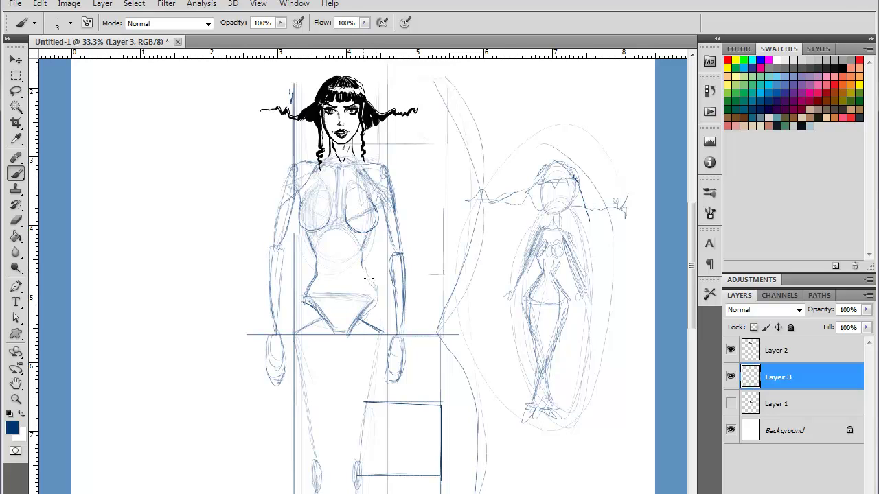
mouse_move(369, 278)
mouse_down()
mouse_move(377, 302)
mouse_move(361, 250)
mouse_up()
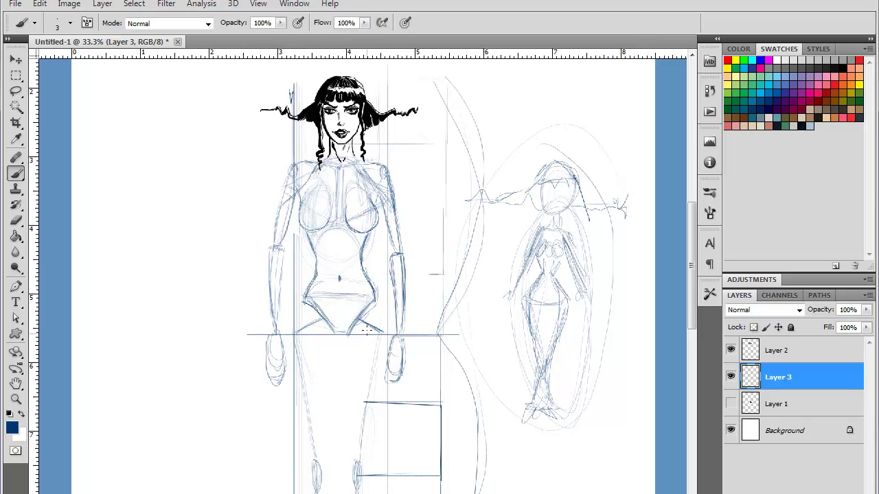
Step: Outline the left thigh's outer curve from hip to knee and draw the inner edges of both thighs
scroll(377, 235, down, 4)
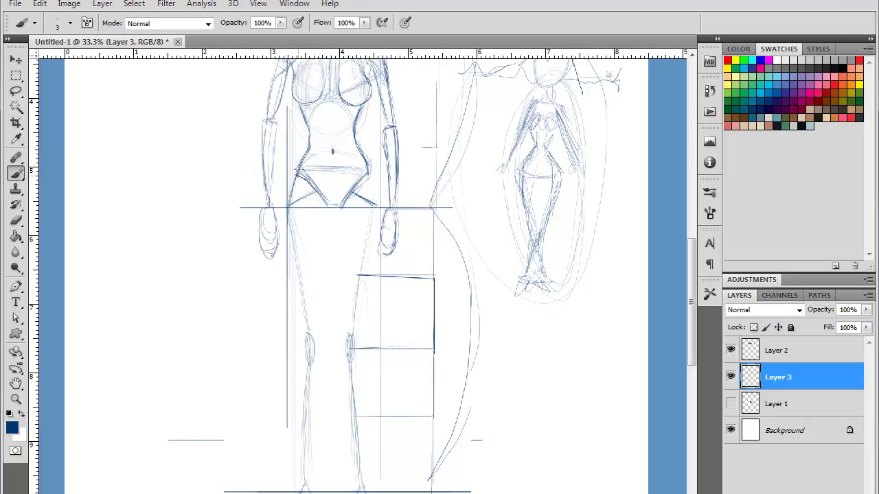
mouse_move(288, 206)
mouse_down()
mouse_move(289, 267)
mouse_move(306, 328)
mouse_up()
drag(289, 205, 308, 332)
drag(289, 246, 308, 335)
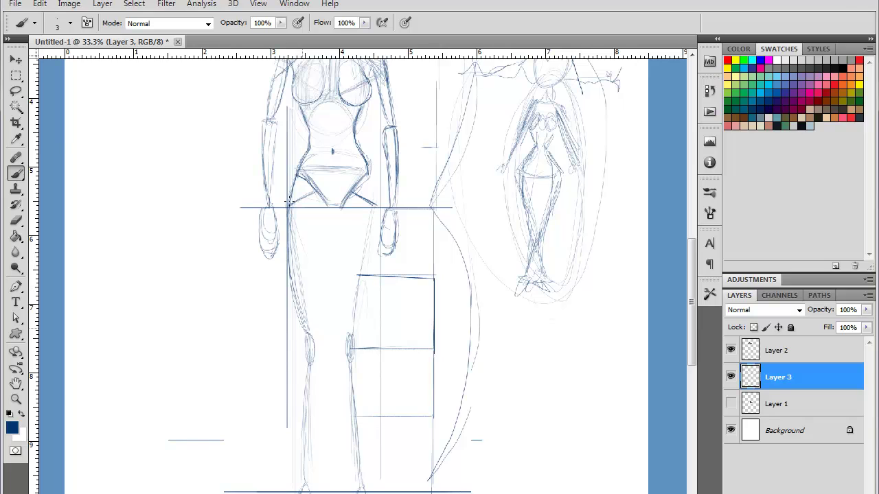
mouse_move(288, 206)
mouse_down()
mouse_move(290, 248)
mouse_move(321, 271)
mouse_move(314, 330)
mouse_up()
drag(341, 208, 348, 332)
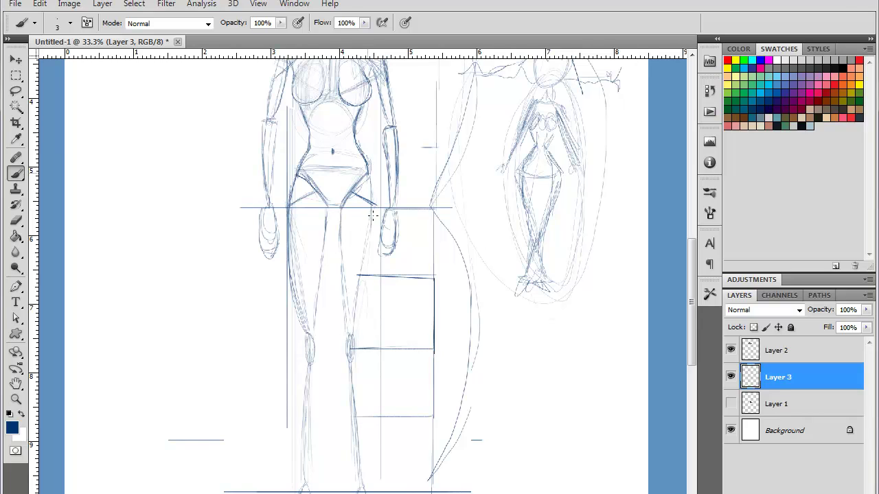
Step: Outline the right thigh's outer curve from hip to knee and reinforce the outer contours of both thighs
mouse_move(368, 173)
mouse_down()
mouse_move(378, 226)
mouse_move(364, 288)
mouse_up()
drag(371, 248, 356, 337)
drag(370, 287, 355, 325)
drag(372, 289, 378, 201)
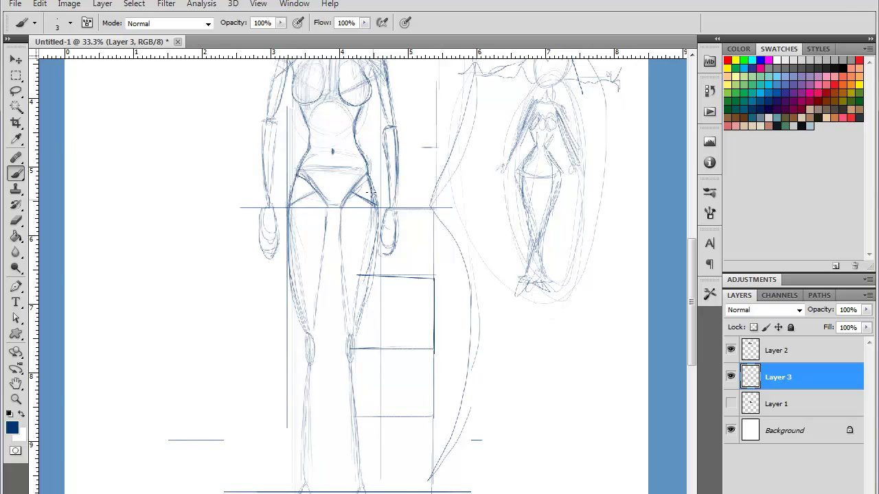
drag(340, 251, 341, 260)
drag(285, 220, 313, 331)
mouse_move(373, 187)
mouse_down()
mouse_move(373, 283)
mouse_move(351, 338)
mouse_up()
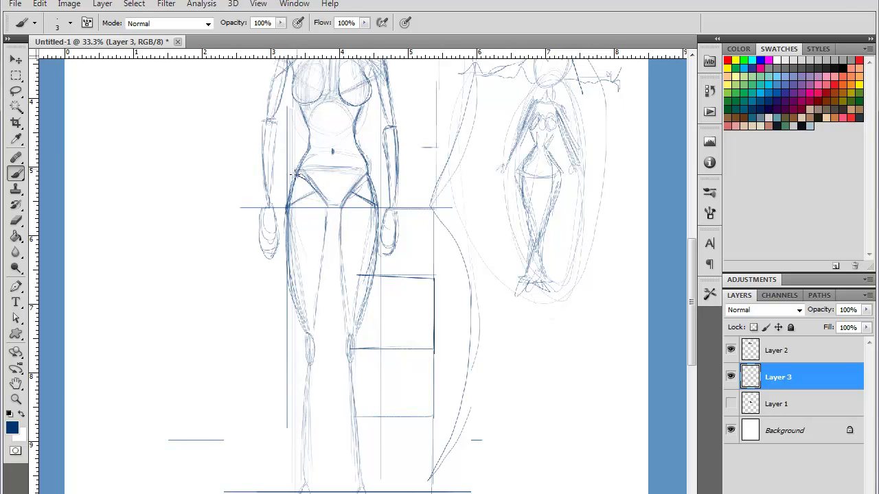
Step: Reinforce the pelvis's upper corners and darken the inner thigh lines just below the crotch
mouse_move(295, 174)
mouse_down()
mouse_move(325, 194)
mouse_move(365, 172)
mouse_up()
drag(398, 335, 383, 293)
drag(313, 169, 303, 255)
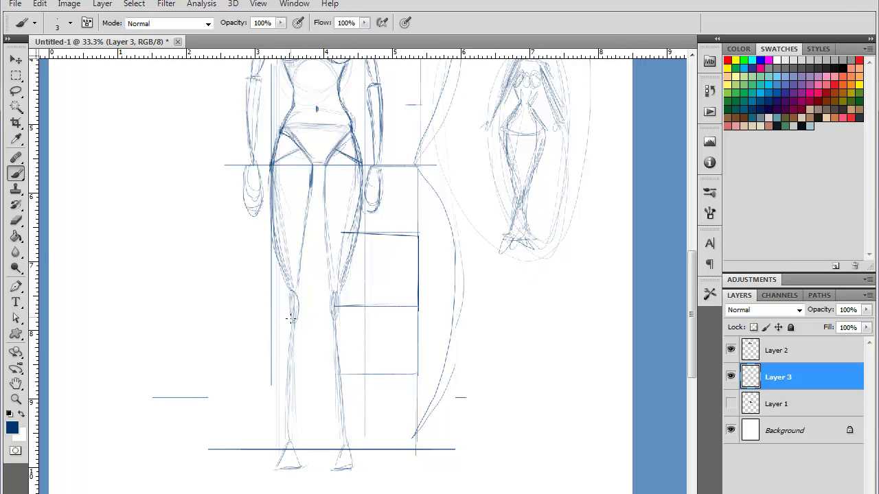
Step: Sketch both knees and calves, with cross lines below the knees and contours tapering toward the ankles
drag(286, 294, 287, 324)
mouse_move(297, 292)
mouse_down()
mouse_move(297, 313)
mouse_move(282, 315)
mouse_move(298, 331)
mouse_move(283, 376)
mouse_up()
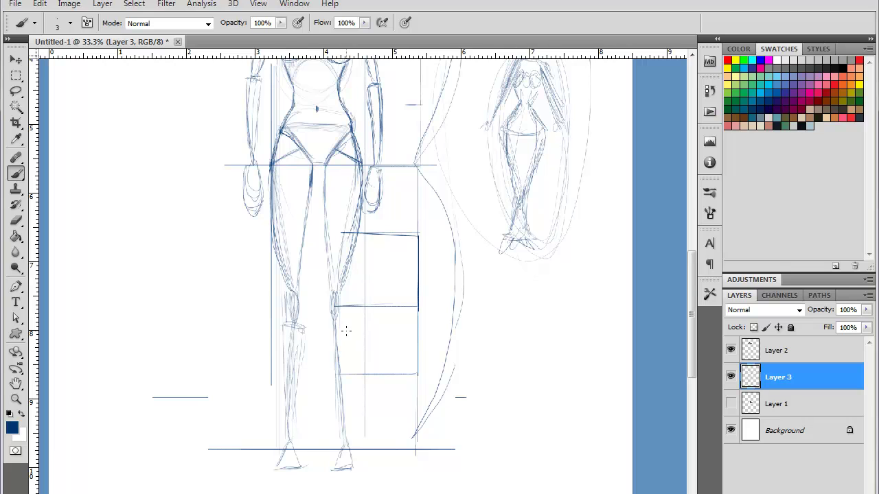
mouse_move(343, 326)
mouse_down()
mouse_move(324, 332)
mouse_move(331, 395)
mouse_up()
drag(343, 343, 342, 415)
drag(326, 292, 335, 324)
drag(330, 224, 333, 277)
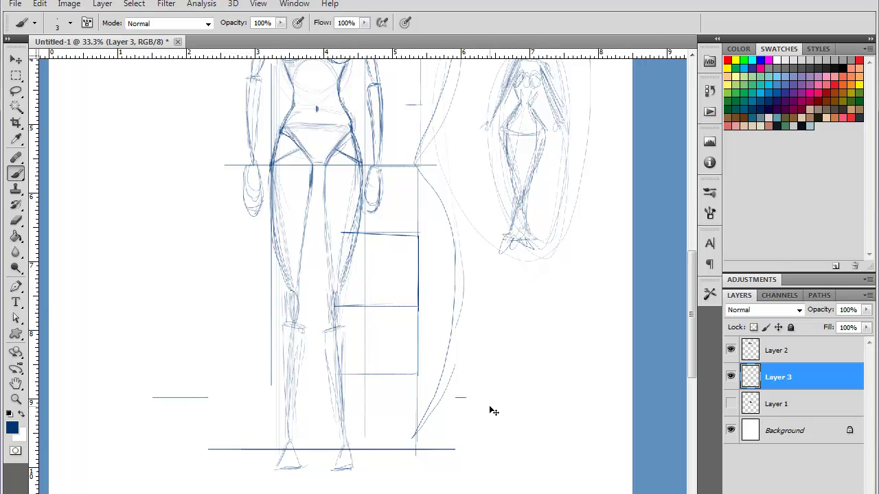
Step: Fade the sketch lines of the chest, rib cage and upper waist with the Eraser tool
key(ctrl+minus)
key(ctrl+minus)
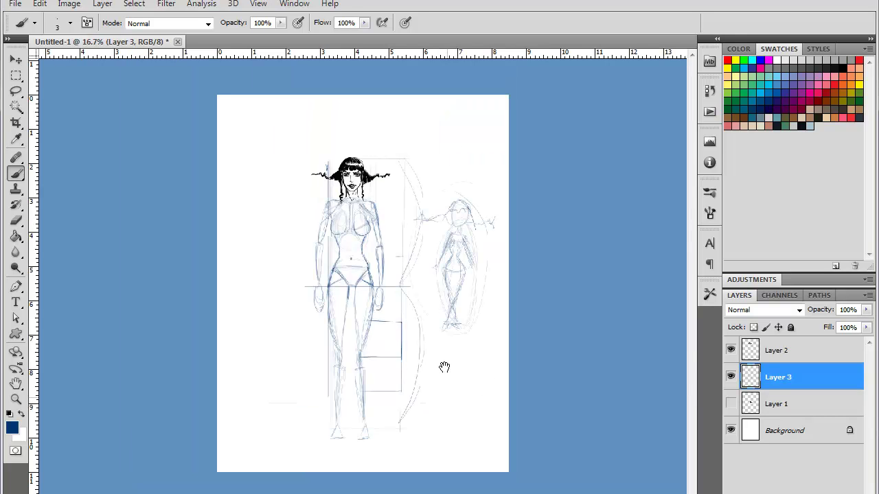
key(ctrl+plus)
mouse_move(466, 359)
mouse_down()
mouse_move(453, 314)
mouse_move(472, 349)
mouse_move(474, 327)
mouse_up()
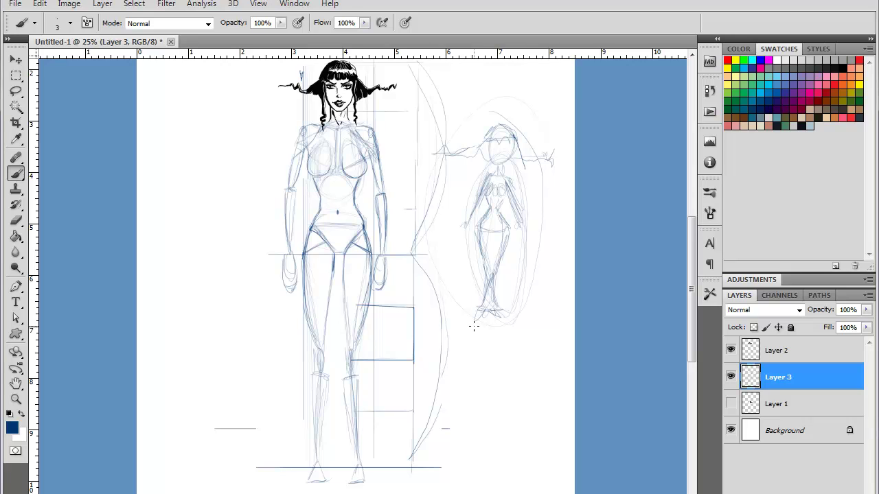
key(ctrl+plus)
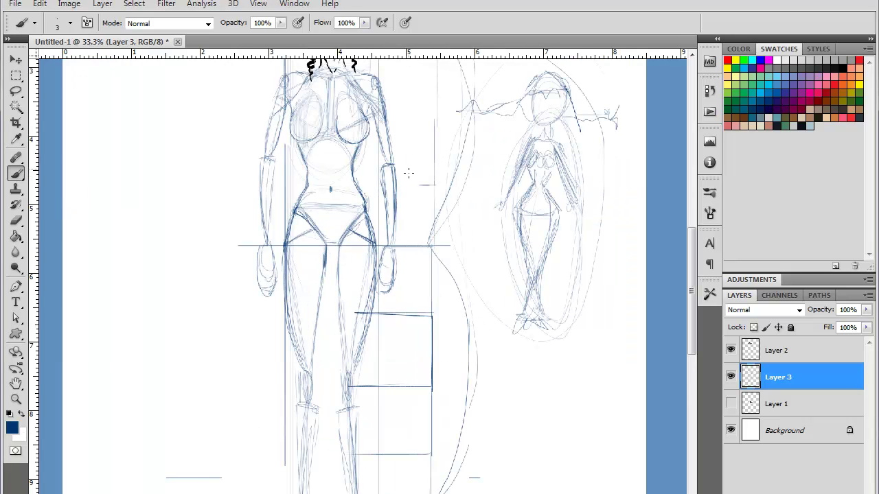
drag(422, 186, 433, 243)
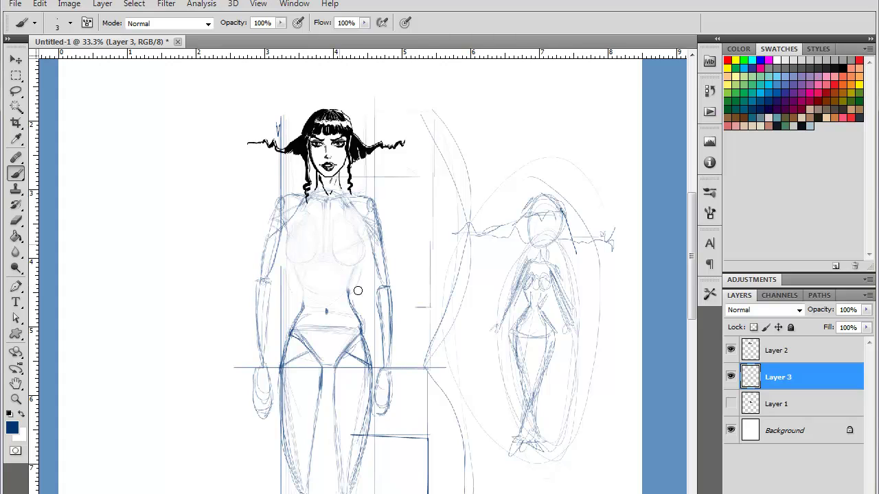
key(ctrl+plus)
drag(305, 220, 339, 212)
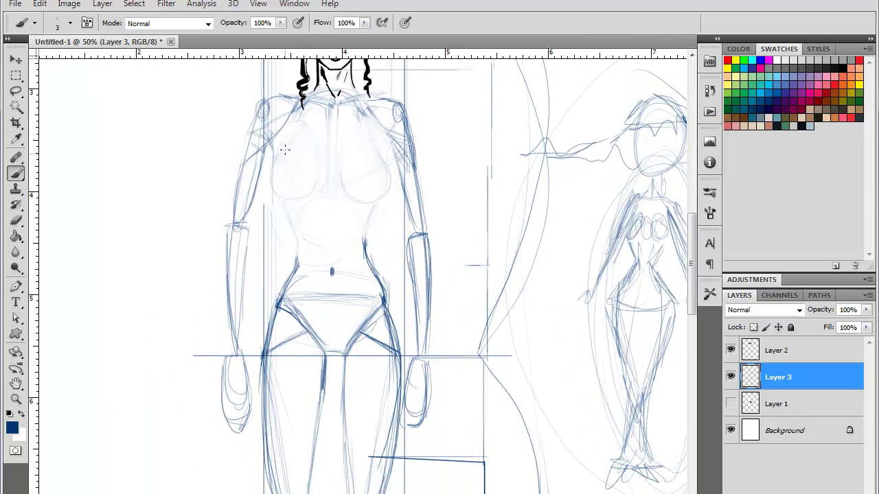
Step: Redraw the torso's side contours from armpits to waist, adding a rib cage oval and a circle over the upper abdomen
mouse_move(280, 158)
mouse_down()
mouse_move(286, 132)
mouse_move(287, 217)
mouse_move(283, 149)
mouse_move(282, 200)
mouse_move(297, 262)
mouse_up()
key(ctrl+z)
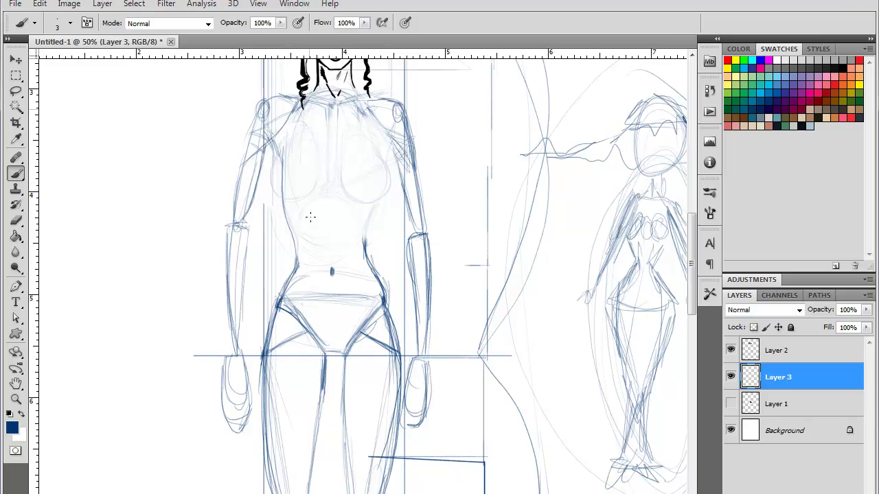
mouse_move(310, 217)
mouse_down()
mouse_move(363, 169)
mouse_move(339, 235)
mouse_move(298, 186)
mouse_move(356, 116)
mouse_move(366, 173)
mouse_move(320, 241)
mouse_move(289, 187)
mouse_move(317, 100)
mouse_move(374, 194)
mouse_move(354, 234)
mouse_move(298, 213)
mouse_move(299, 129)
mouse_move(351, 189)
mouse_move(299, 232)
mouse_move(348, 183)
mouse_move(357, 218)
mouse_move(333, 194)
mouse_move(304, 228)
mouse_move(357, 228)
mouse_move(322, 194)
mouse_move(289, 229)
mouse_move(286, 173)
mouse_move(296, 219)
mouse_move(320, 198)
mouse_move(356, 233)
mouse_move(373, 214)
mouse_move(365, 119)
mouse_move(365, 241)
mouse_up()
mouse_move(282, 201)
mouse_down()
mouse_move(283, 149)
mouse_move(297, 265)
mouse_up()
mouse_move(368, 237)
mouse_down()
mouse_move(373, 154)
mouse_move(374, 184)
mouse_up()
mouse_move(285, 175)
mouse_down()
mouse_move(264, 144)
mouse_move(280, 161)
mouse_up()
key(ctrl+alt+z)
key(ctrl+alt+z)
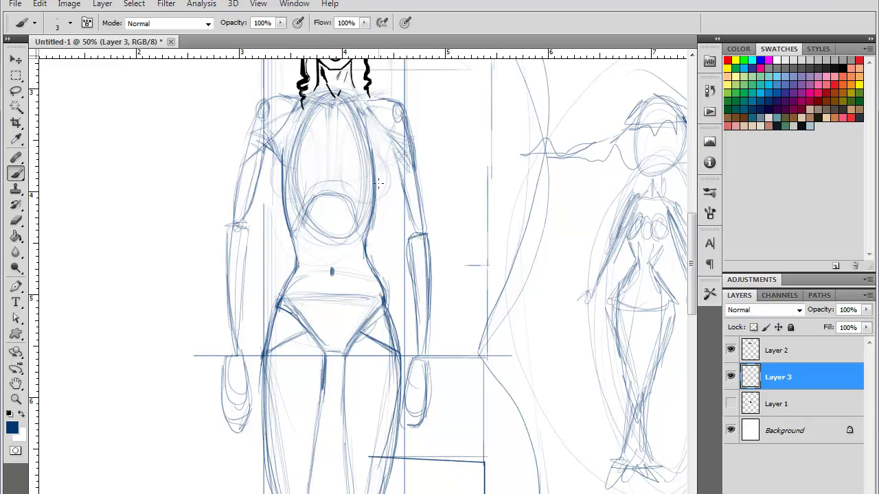
Step: Sketch short lines joining the armpits to the chest and two upright guide ovals inside the rib cage
drag(394, 152, 375, 168)
key(ctrl+alt+z)
key(ctrl+alt+z)
drag(392, 148, 374, 168)
mouse_move(287, 157)
mouse_down()
mouse_move(349, 150)
mouse_move(351, 139)
mouse_move(318, 138)
mouse_move(319, 150)
mouse_move(316, 139)
mouse_move(315, 166)
mouse_up()
mouse_move(345, 127)
mouse_down()
mouse_move(348, 171)
mouse_move(356, 173)
mouse_move(342, 162)
mouse_up()
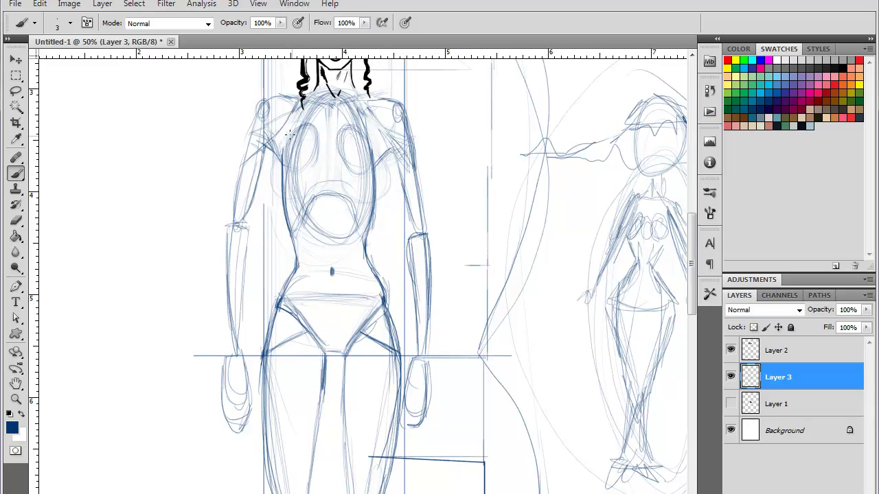
Step: Draw the outer and lower contours of both breasts around the guide ovals
drag(290, 134, 280, 164)
mouse_move(311, 173)
mouse_down()
mouse_move(300, 183)
mouse_move(320, 180)
mouse_move(286, 186)
mouse_move(276, 173)
mouse_move(291, 142)
mouse_move(277, 188)
mouse_up()
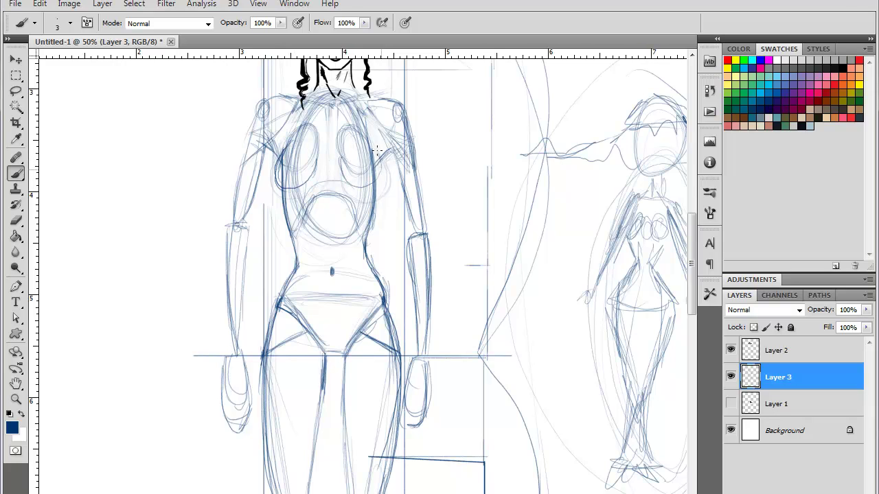
mouse_move(377, 150)
mouse_down()
mouse_move(372, 188)
mouse_move(344, 177)
mouse_move(375, 185)
mouse_move(378, 160)
mouse_up()
mouse_move(316, 164)
mouse_down()
mouse_move(339, 165)
mouse_move(317, 156)
mouse_move(281, 192)
mouse_move(276, 153)
mouse_move(309, 187)
mouse_move(313, 176)
mouse_move(289, 187)
mouse_move(318, 162)
mouse_move(306, 129)
mouse_move(291, 160)
mouse_move(298, 154)
mouse_up()
key(ctrl+z)
key(ctrl+z)
Step: Fade the construction lines of the rib cage, chest ovals and abdomen circle with the Eraser tool
key(ctrl+alt+z)
key(ctrl+alt+z)
key(ctrl+alt+z)
key(ctrl+alt+z)
key(ctrl+alt+z)
key(ctrl+alt+z)
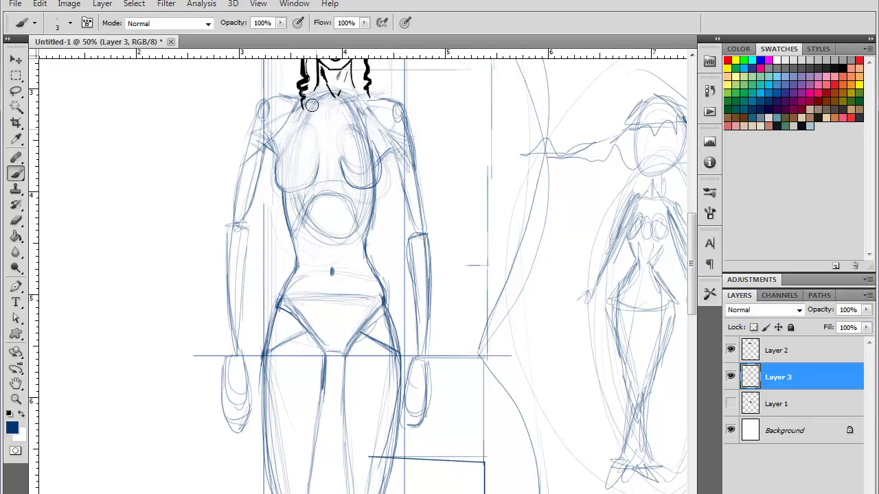
key(ctrl+alt+z)
key(ctrl+alt+z)
key(ctrl+alt+z)
key(ctrl+alt+z)
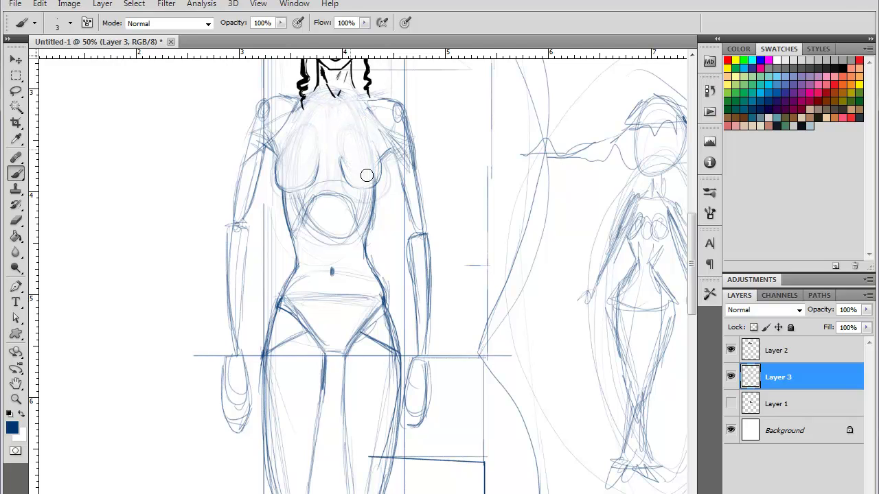
key(ctrl+alt+z)
key(ctrl+alt+z)
key(ctrl+alt+z)
key(ctrl+alt+z)
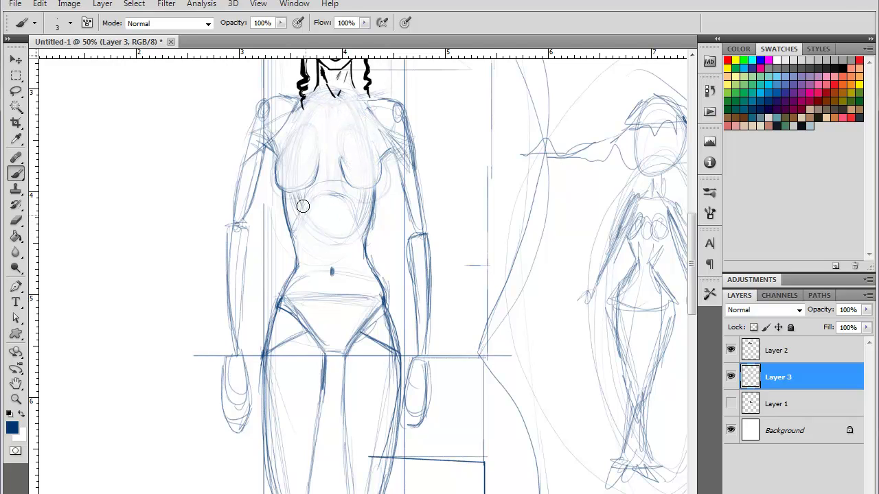
Step: Draw a vertical centre line down the torso from the upper chest to the pelvis
key(ctrl+minus)
key(ctrl+minus)
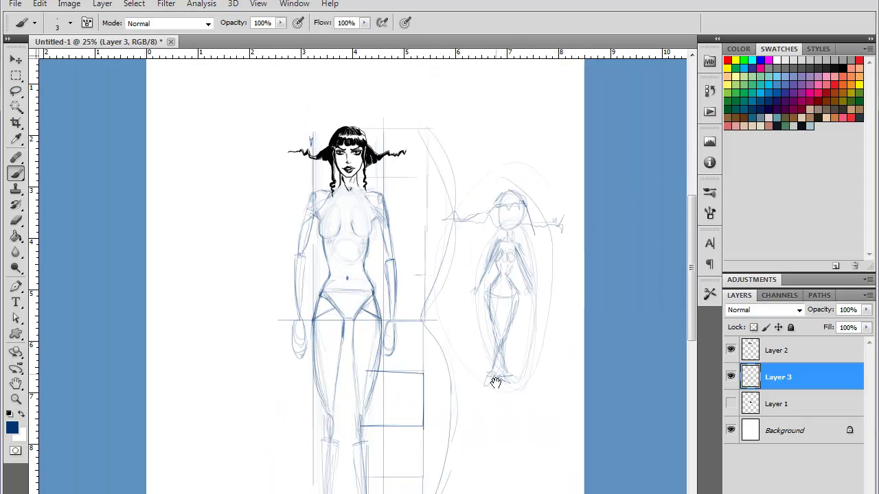
drag(496, 383, 464, 310)
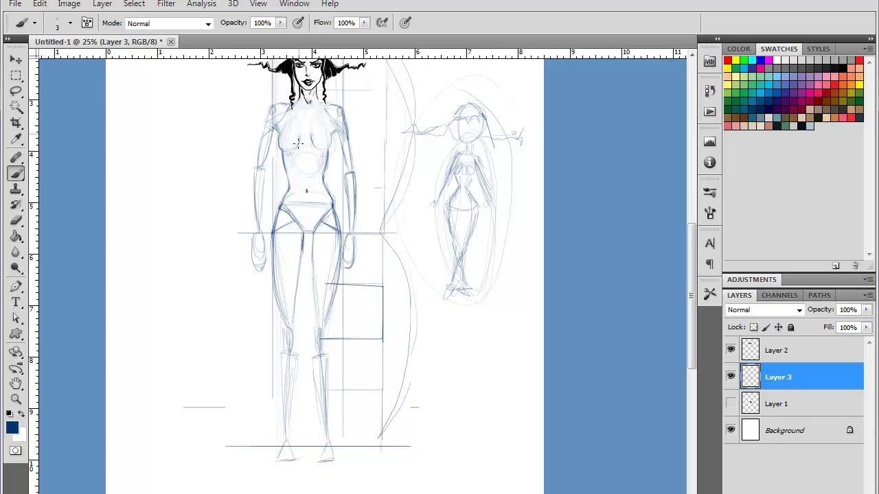
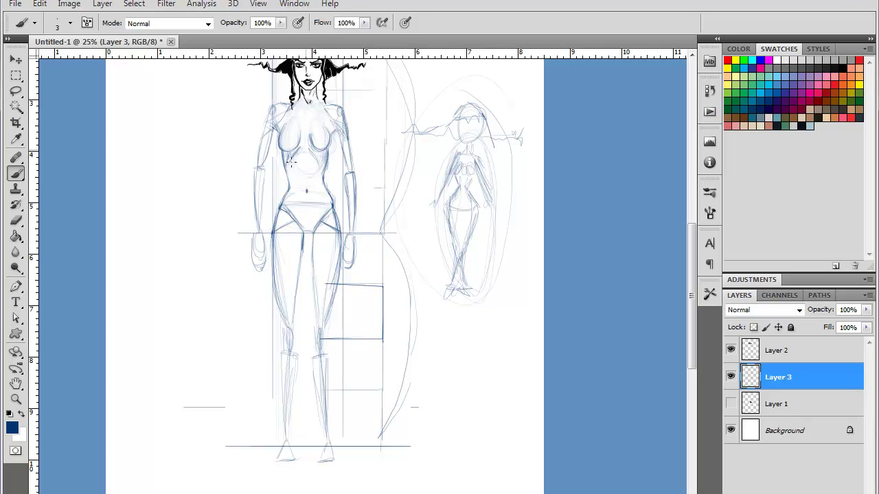
drag(306, 160, 307, 218)
drag(304, 112, 304, 156)
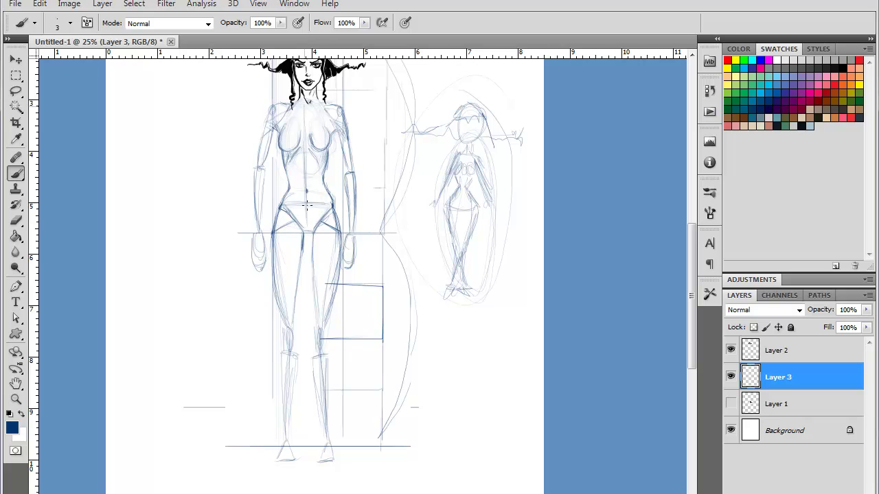
Step: Fade the sketch lines of the pelvis, thighs, knees and calves with the Eraser tool
scroll(461, 426, down, 1)
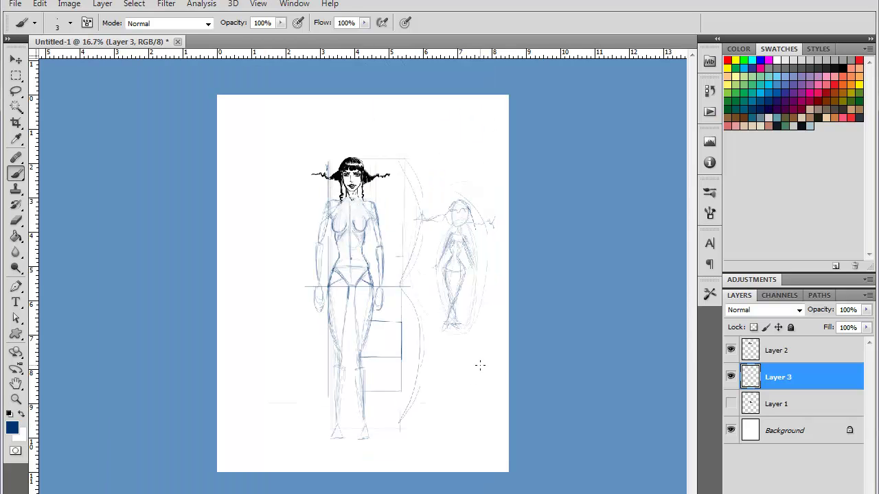
key(ctrl+plus)
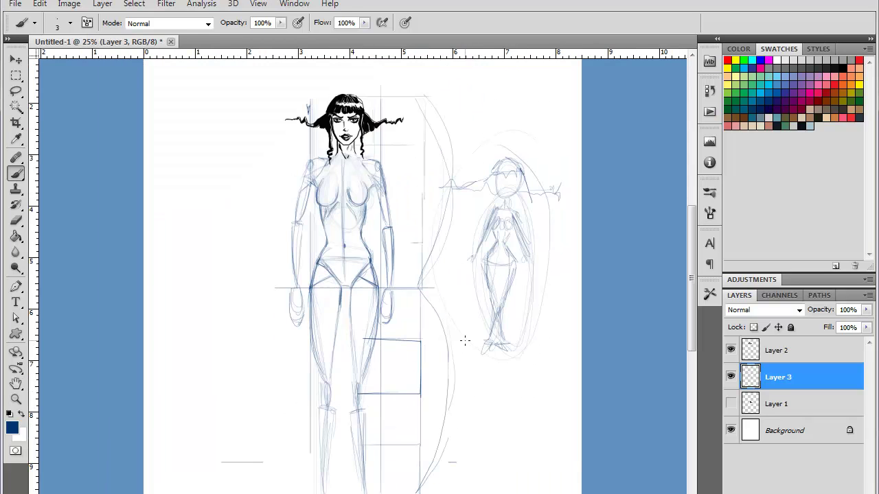
drag(483, 396, 442, 346)
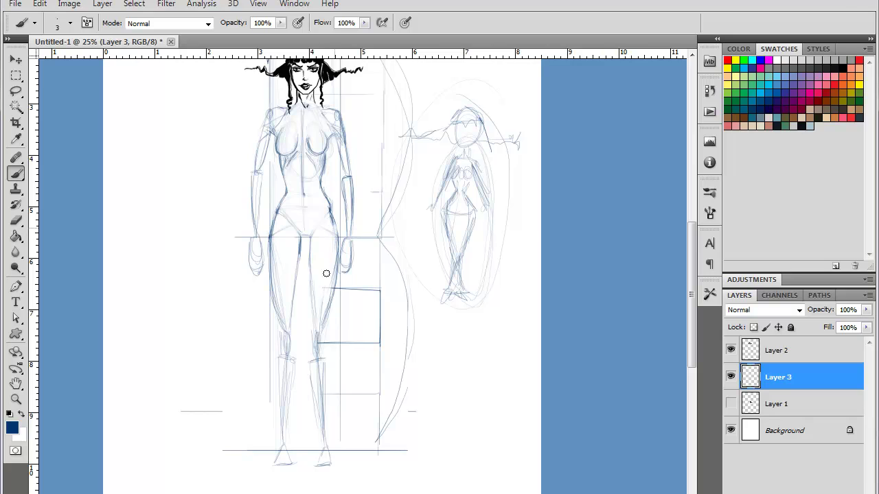
drag(279, 310, 287, 345)
drag(284, 297, 286, 402)
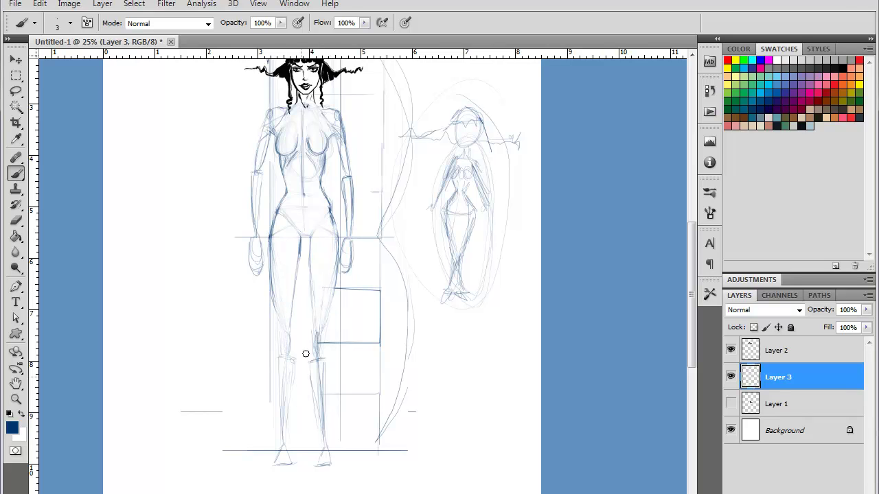
drag(316, 333, 320, 403)
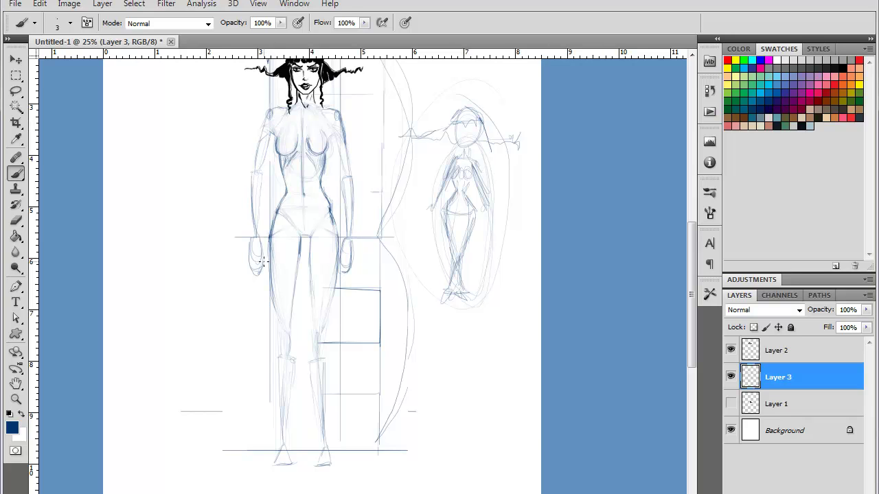
Step: Lighten the remaining dark lines of the torso, hips and arms with the Eraser tool
key(ctrl+minus)
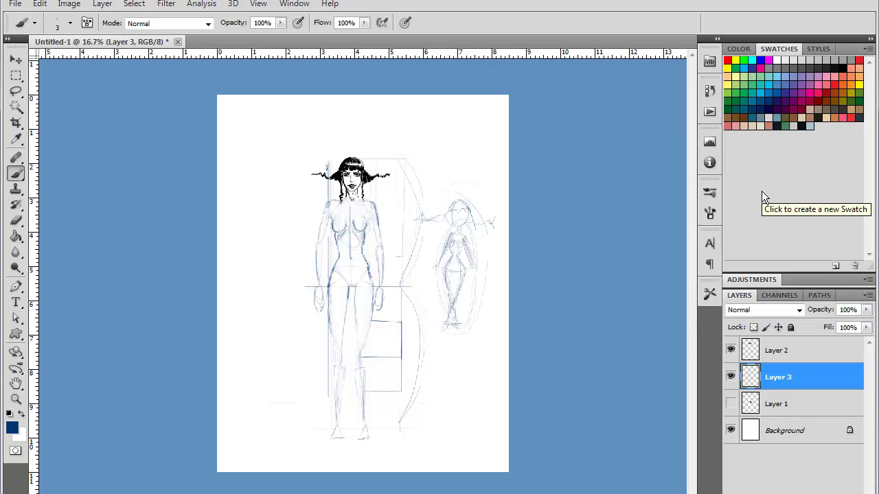
key(ctrl+plus)
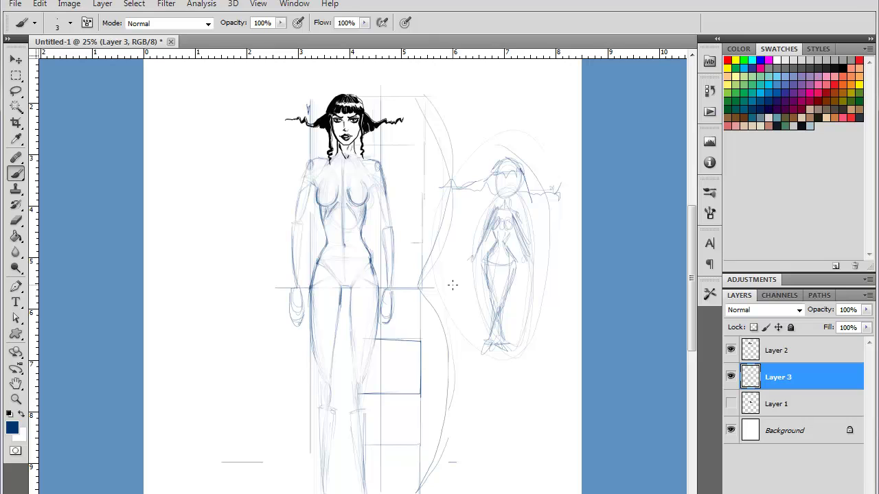
mouse_move(326, 247)
mouse_down()
mouse_move(316, 210)
mouse_move(329, 181)
mouse_move(343, 231)
mouse_move(357, 164)
mouse_move(369, 272)
mouse_move(381, 215)
mouse_move(318, 312)
mouse_move(308, 359)
mouse_move(294, 244)
mouse_move(297, 262)
mouse_up()
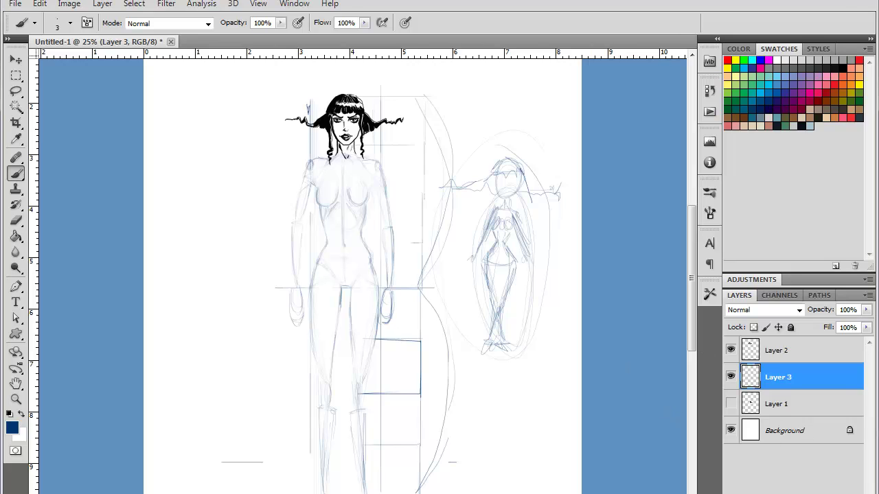
Step: On a new layer above the body sketch, draw the garment's collar, V-shaped neckline and curved armhole seams in dark red
key(ctrl+alt+shift+n)
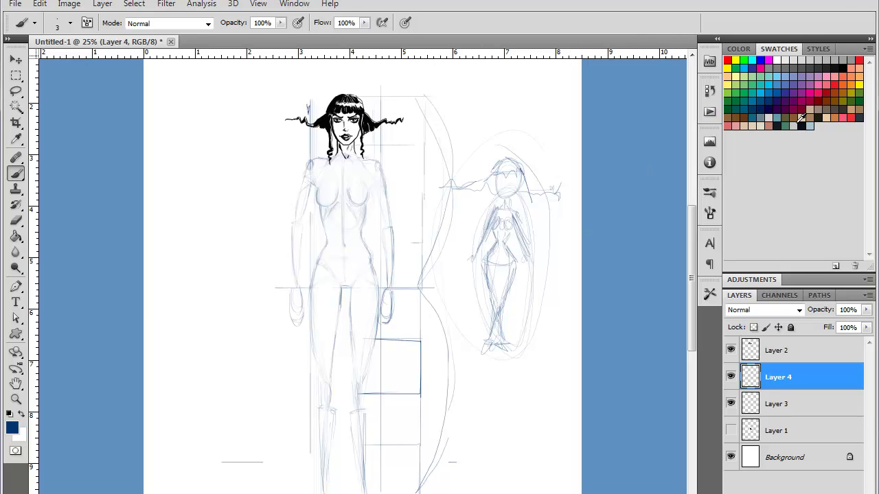
click(815, 103)
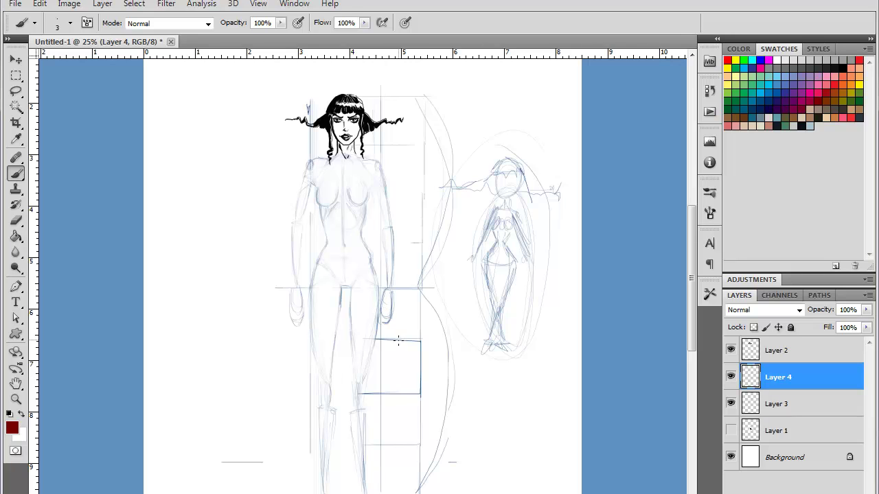
key(ctrl+plus)
drag(389, 348, 432, 371)
key(ctrl+plus)
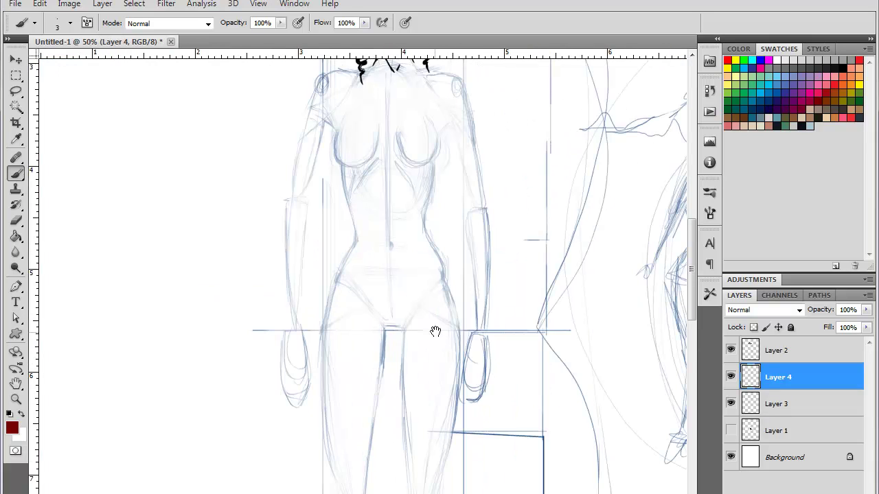
drag(435, 331, 446, 402)
drag(473, 355, 423, 310)
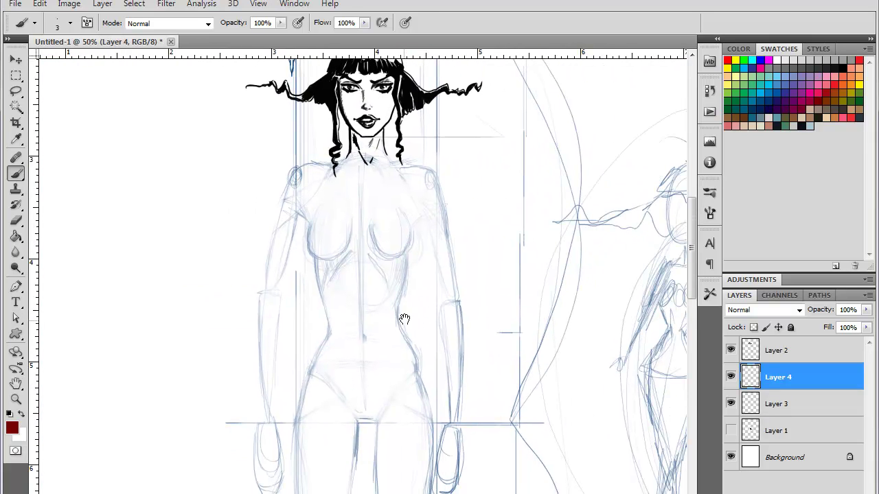
mouse_move(368, 146)
mouse_down()
mouse_move(381, 141)
mouse_move(347, 141)
mouse_move(347, 152)
mouse_move(373, 174)
mouse_move(346, 162)
mouse_move(372, 174)
mouse_move(385, 162)
mouse_move(348, 169)
mouse_move(375, 178)
mouse_move(380, 169)
mouse_move(367, 182)
mouse_move(346, 163)
mouse_move(374, 178)
mouse_move(345, 162)
mouse_move(309, 225)
mouse_move(321, 177)
mouse_up()
mouse_move(406, 180)
mouse_down()
mouse_move(410, 202)
mouse_move(399, 165)
mouse_move(416, 222)
mouse_up()
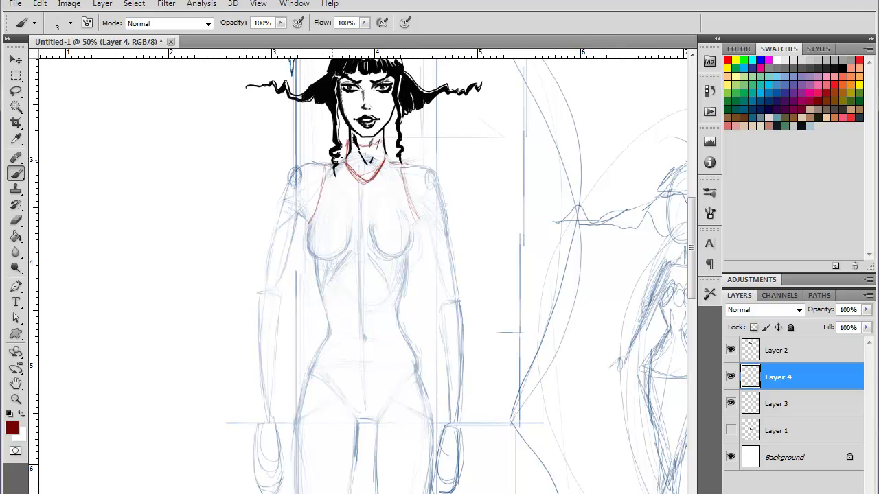
Step: Outline the sleeve on the figure's left-hand side of the picture, from the shoulder to a loose, wide cuff at the wrist, with armpit folds
mouse_move(334, 163)
mouse_down()
mouse_move(290, 180)
mouse_move(304, 165)
mouse_move(277, 223)
mouse_up()
drag(292, 170, 272, 246)
drag(282, 200, 251, 300)
drag(265, 265, 248, 315)
mouse_move(310, 218)
mouse_down()
mouse_move(303, 224)
mouse_move(294, 212)
mouse_move(304, 223)
mouse_up()
mouse_move(292, 222)
mouse_down()
mouse_move(275, 316)
mouse_move(288, 308)
mouse_move(281, 313)
mouse_move(314, 240)
mouse_move(321, 319)
mouse_move(281, 262)
mouse_move(271, 301)
mouse_move(283, 362)
mouse_up()
mouse_move(268, 299)
mouse_down()
mouse_move(274, 353)
mouse_move(285, 361)
mouse_up()
mouse_move(319, 320)
mouse_down()
mouse_move(311, 358)
mouse_move(285, 361)
mouse_move(313, 357)
mouse_move(311, 248)
mouse_move(301, 292)
mouse_move(311, 310)
mouse_move(308, 339)
mouse_up()
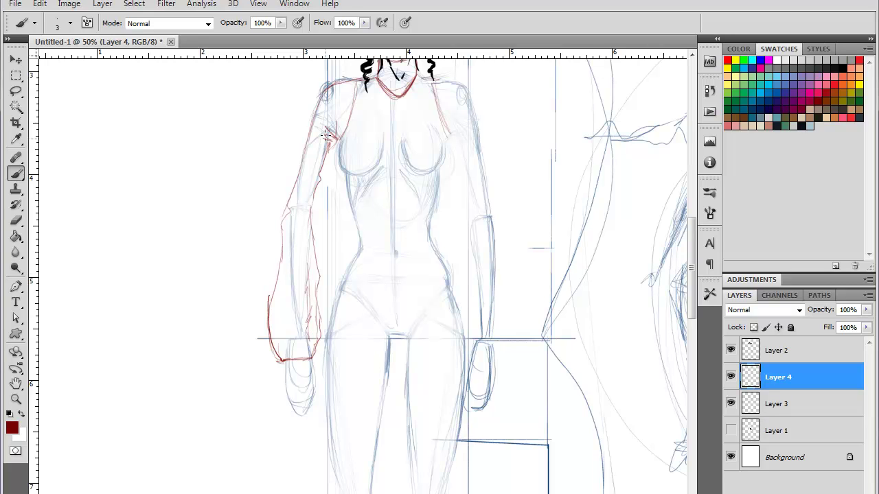
drag(325, 137, 307, 222)
Step: Sketch the opposite sleeve's shoulder, elbow folds, armpit creases and inner edge down to the wrist
key(ctrl+minus)
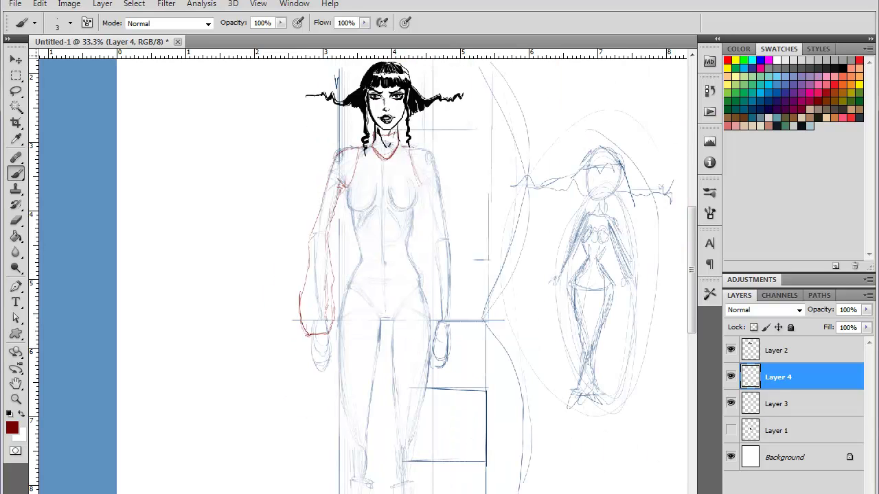
key(ctrl+plus)
drag(529, 201, 482, 304)
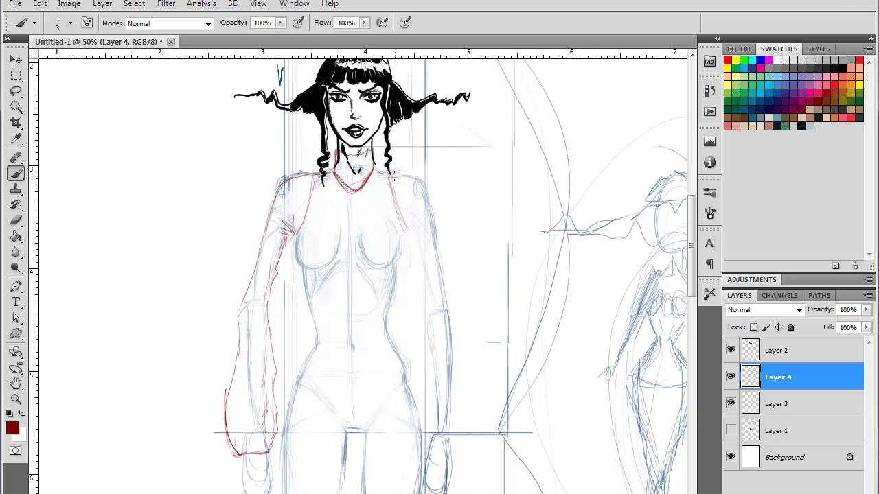
mouse_move(394, 176)
mouse_down()
mouse_move(419, 186)
mouse_move(422, 288)
mouse_move(432, 300)
mouse_move(445, 273)
mouse_move(437, 294)
mouse_move(446, 305)
mouse_move(428, 237)
mouse_up()
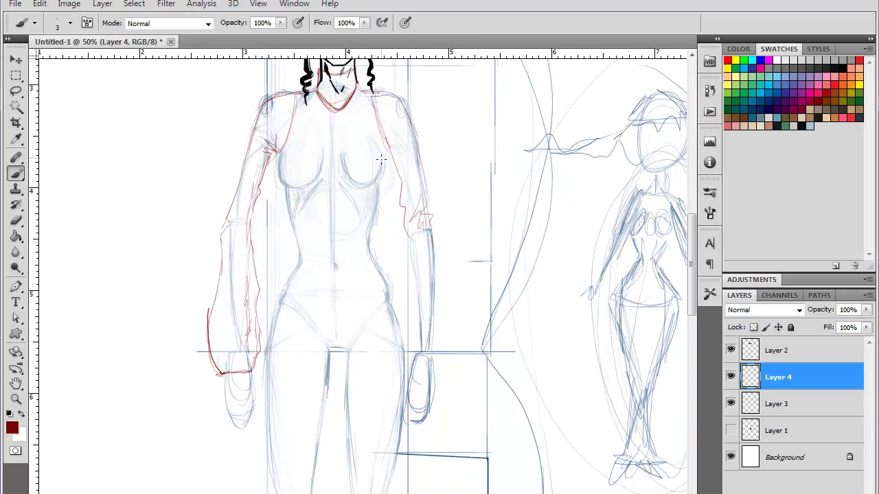
mouse_move(381, 160)
mouse_down()
mouse_move(387, 130)
mouse_move(393, 141)
mouse_move(383, 164)
mouse_move(375, 130)
mouse_up()
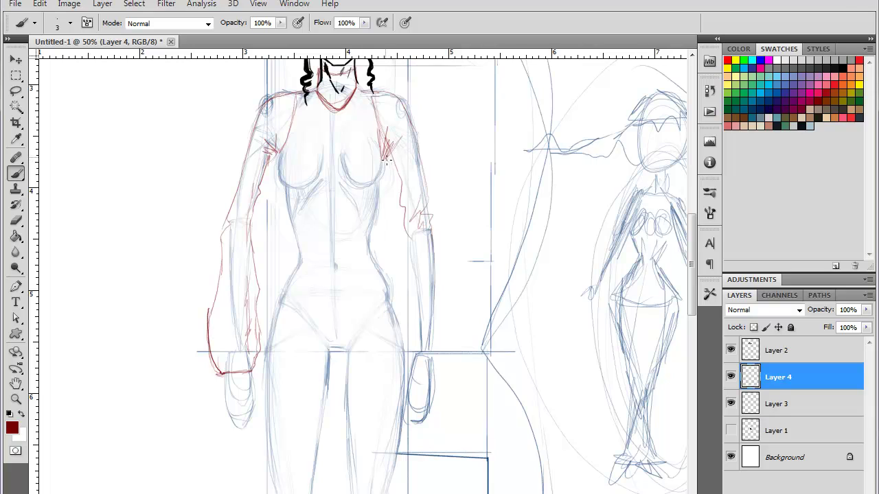
mouse_move(386, 163)
mouse_down()
mouse_move(402, 186)
mouse_move(405, 261)
mouse_up()
drag(405, 230, 402, 293)
mouse_move(404, 247)
mouse_down()
mouse_move(399, 320)
mouse_move(420, 352)
mouse_move(396, 308)
mouse_up()
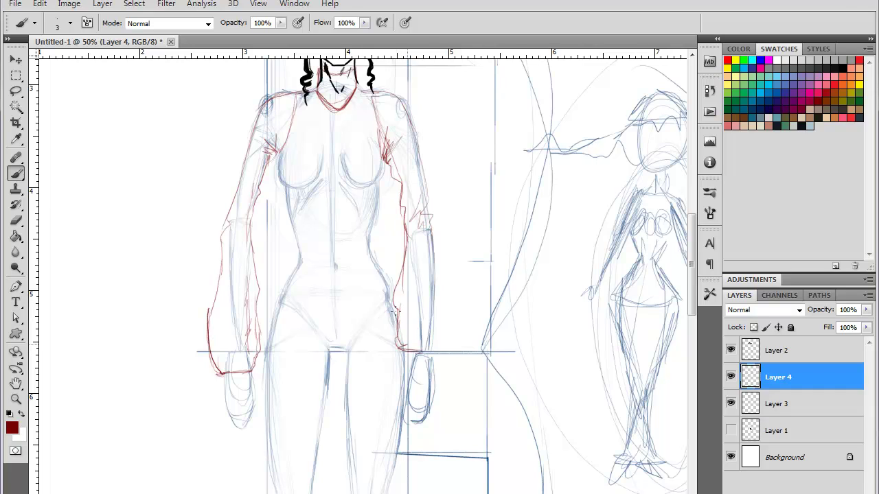
Step: Complete the second sleeve's outer edge and cuff, and hatch shading over the inner half of its forearm
mouse_move(433, 228)
mouse_down()
mouse_move(444, 301)
mouse_move(436, 349)
mouse_move(433, 304)
mouse_move(444, 341)
mouse_move(434, 372)
mouse_move(412, 363)
mouse_move(414, 374)
mouse_move(434, 363)
mouse_move(418, 373)
mouse_move(396, 345)
mouse_move(395, 287)
mouse_move(411, 258)
mouse_move(396, 327)
mouse_up()
drag(412, 289, 398, 346)
mouse_move(410, 261)
mouse_down()
mouse_move(399, 291)
mouse_move(406, 261)
mouse_move(402, 331)
mouse_up()
drag(405, 295, 400, 359)
mouse_move(402, 318)
mouse_down()
mouse_move(398, 362)
mouse_move(415, 363)
mouse_move(404, 302)
mouse_move(397, 346)
mouse_up()
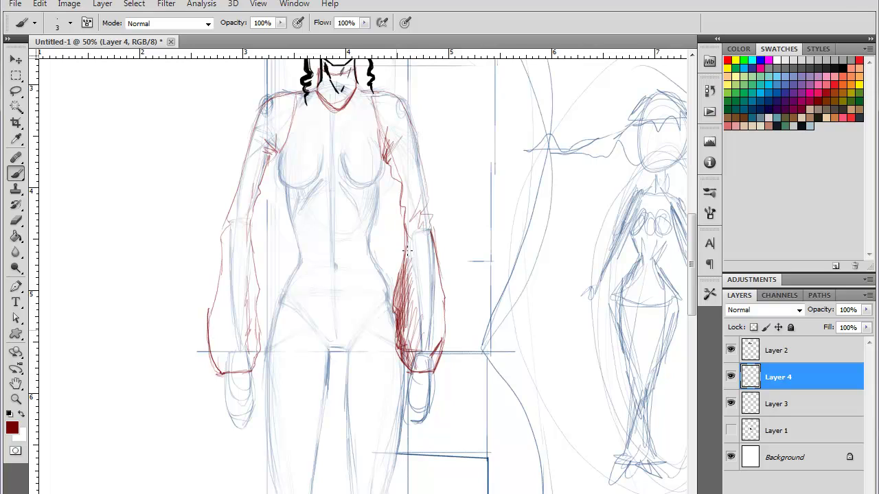
Step: Extend the dark red shading up the second sleeve's inner edge toward the armpit
mouse_move(395, 278)
mouse_down()
mouse_move(403, 236)
mouse_move(390, 169)
mouse_up()
drag(406, 205, 401, 231)
drag(405, 229, 399, 295)
drag(404, 252, 395, 289)
drag(406, 241, 395, 291)
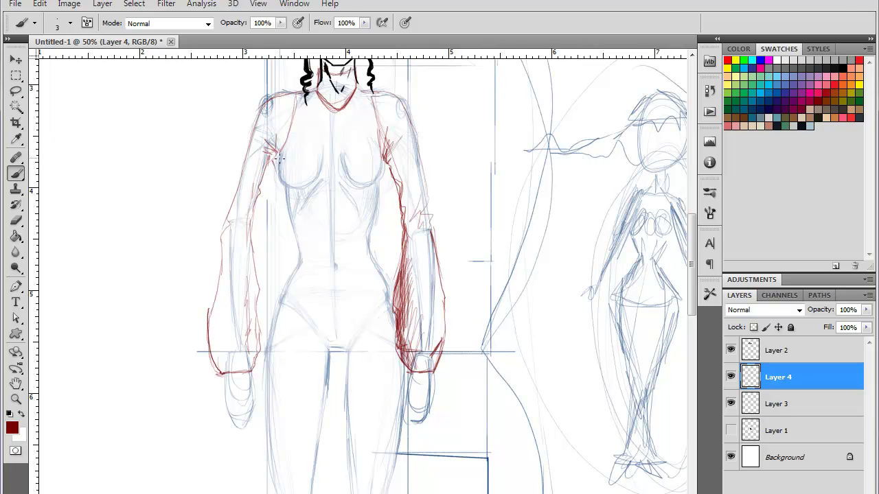
Step: Draw the cropped top's lower edge beneath the breasts and try diagonal fold strokes across the chest
mouse_move(278, 151)
mouse_down()
mouse_move(276, 175)
mouse_move(286, 188)
mouse_move(324, 190)
mouse_move(285, 186)
mouse_move(345, 143)
mouse_up()
mouse_move(311, 171)
mouse_down()
mouse_move(335, 175)
mouse_move(370, 118)
mouse_move(385, 166)
mouse_move(373, 187)
mouse_move(340, 186)
mouse_up()
mouse_move(305, 151)
mouse_down()
mouse_move(366, 109)
mouse_move(338, 123)
mouse_up()
key(ctrl+alt+z)
key(ctrl+alt+z)
key(ctrl+alt+z)
key(ctrl+alt+z)
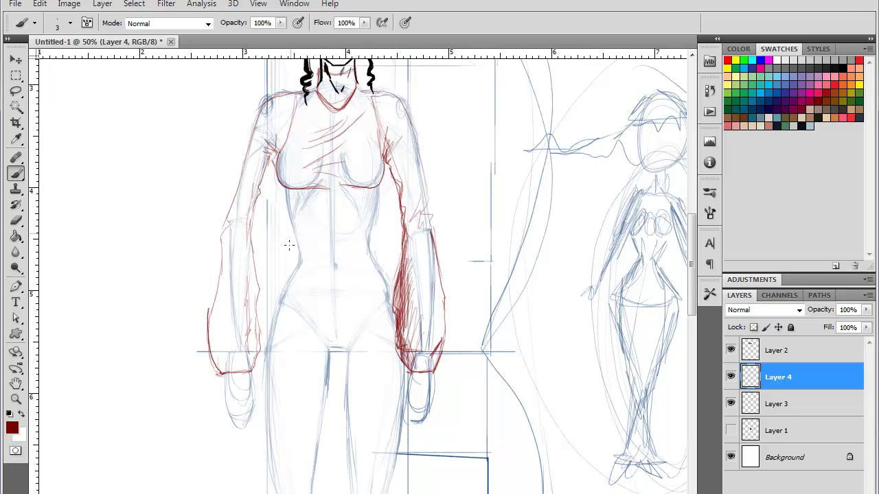
key(ctrl+alt+z)
Step: Add fold lines between the breasts and hatch shading along the lower part of the cropped top
mouse_move(317, 136)
mouse_down()
mouse_move(361, 142)
mouse_move(333, 139)
mouse_move(295, 157)
mouse_move(347, 153)
mouse_up()
key(ctrl+z)
mouse_move(291, 184)
mouse_down()
mouse_move(351, 162)
mouse_move(381, 174)
mouse_up()
drag(295, 182, 279, 166)
key(ctrl+minus)
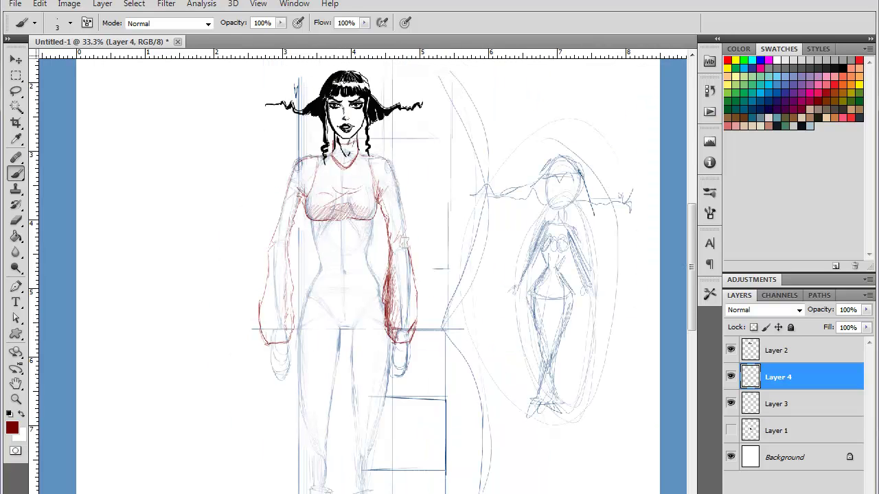
key(ctrl+minus)
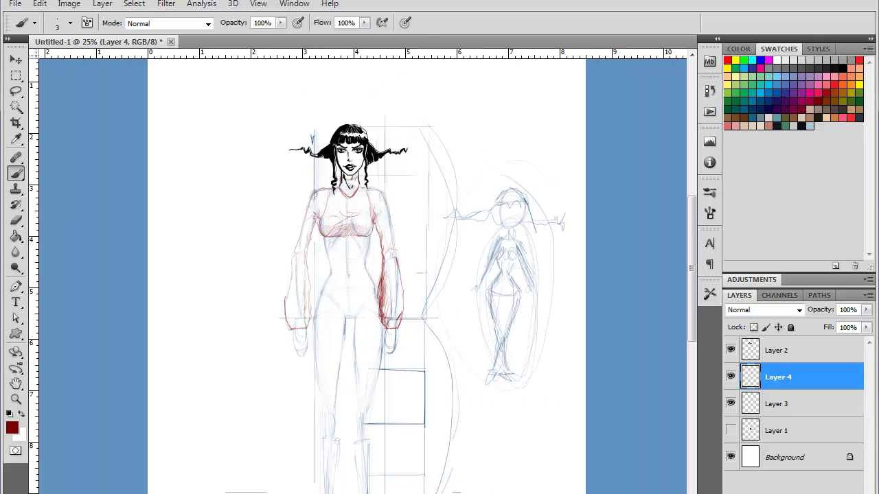
Step: Draw dark red side lines tapering inward from beneath the cropped top down both sides of the ribcage
key(ctrl+plus)
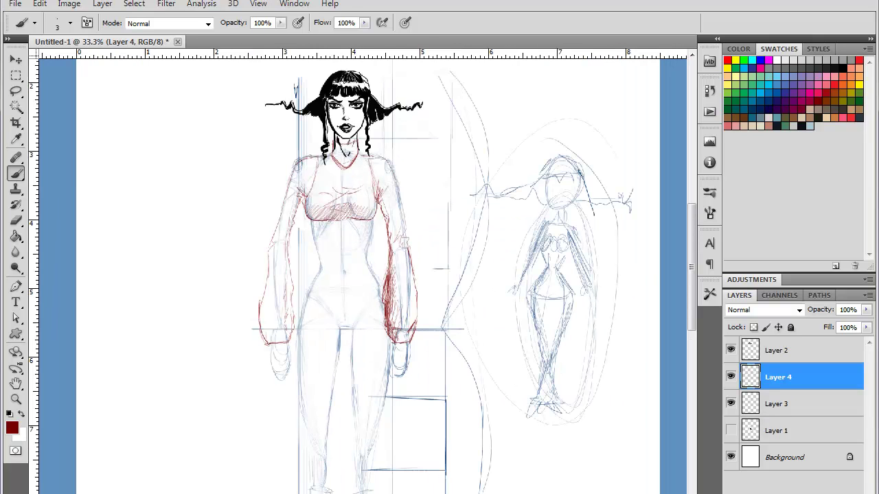
key(ctrl+plus)
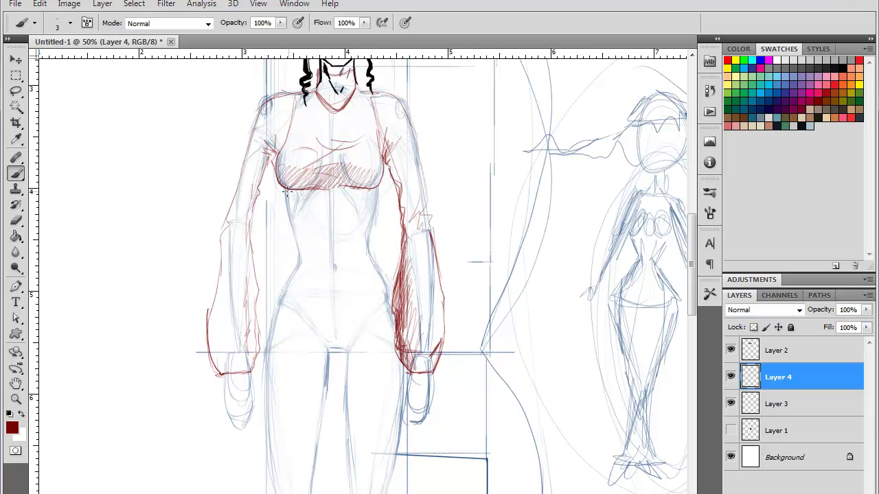
drag(286, 192, 293, 228)
key(ctrl+z)
drag(371, 205, 371, 207)
key(ctrl+plus)
drag(366, 246, 400, 320)
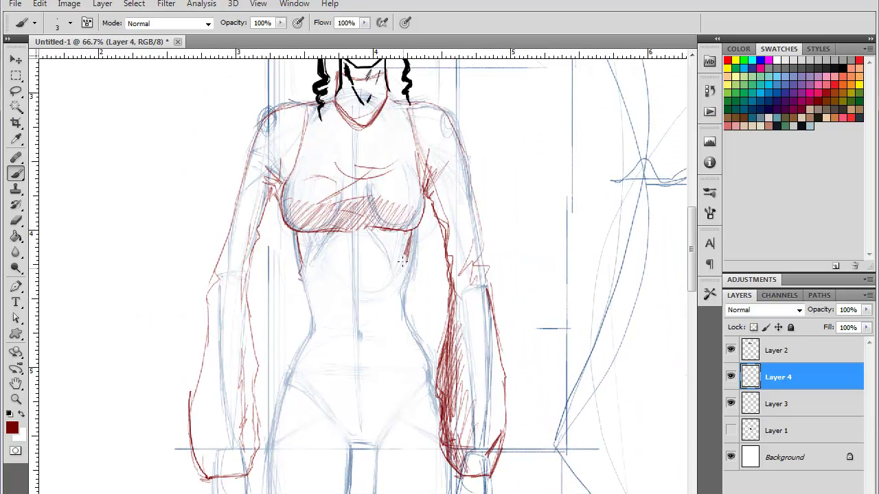
drag(411, 233, 392, 311)
drag(299, 235, 318, 305)
Step: Try an elliptical band around the ribcage below the cropped top
key(ctrl+plus)
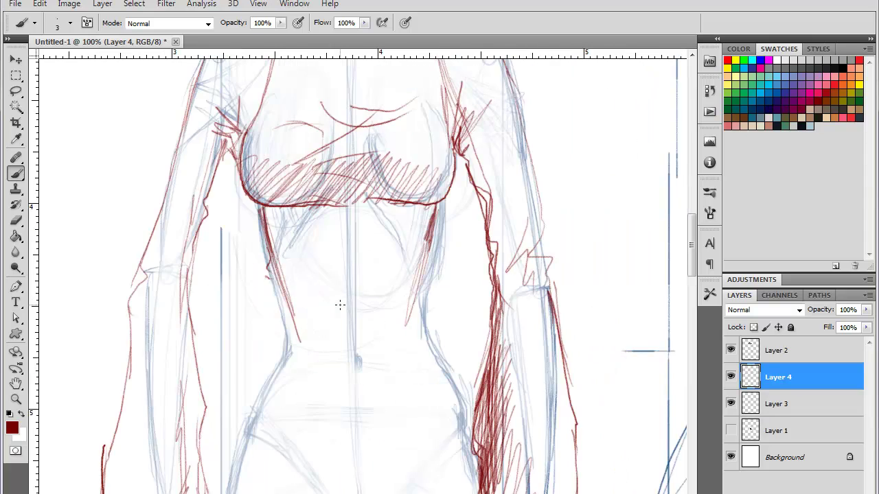
key(ctrl+plus)
mouse_move(295, 276)
mouse_down()
mouse_move(385, 303)
mouse_move(290, 277)
mouse_move(434, 286)
mouse_move(579, 259)
mouse_up()
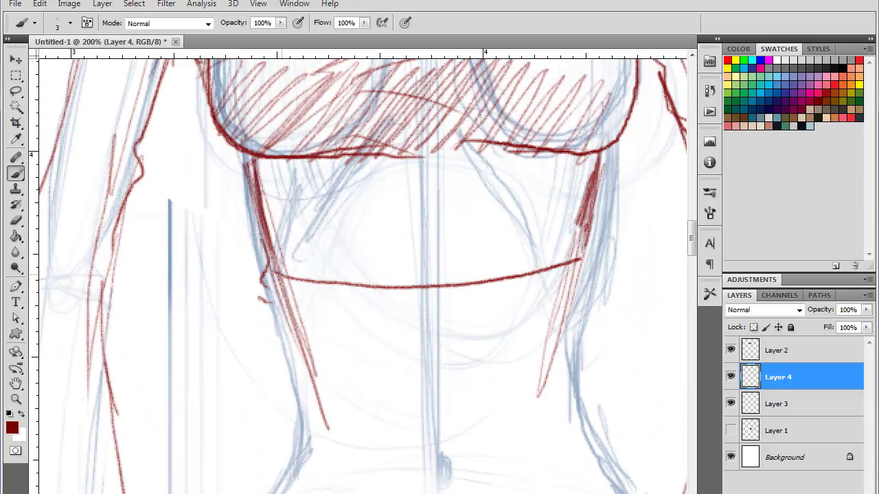
mouse_move(281, 274)
mouse_down()
mouse_move(272, 259)
mouse_move(504, 235)
mouse_move(578, 265)
mouse_move(357, 294)
mouse_move(465, 226)
mouse_move(485, 300)
mouse_move(299, 242)
mouse_move(578, 251)
mouse_up()
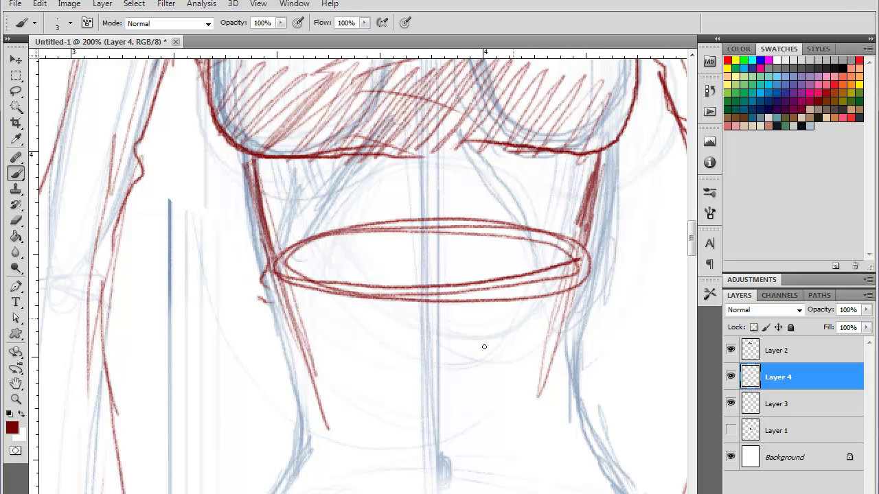
key(ctrl+alt+z)
key(ctrl+alt+z)
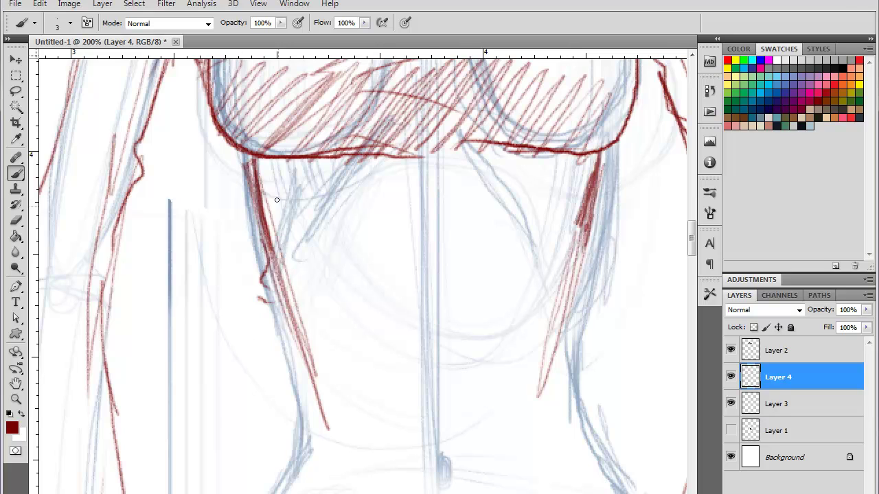
Step: Draw a hem line across the lower ribcage with small corner folds, and darken the side edges up to the cropped top
mouse_move(247, 154)
mouse_down()
mouse_move(267, 247)
mouse_move(264, 283)
mouse_move(270, 291)
mouse_move(278, 284)
mouse_move(281, 303)
mouse_move(277, 284)
mouse_move(279, 293)
mouse_move(278, 285)
mouse_move(490, 287)
mouse_move(560, 289)
mouse_move(579, 299)
mouse_move(578, 288)
mouse_move(558, 335)
mouse_up()
key(ctrl+z)
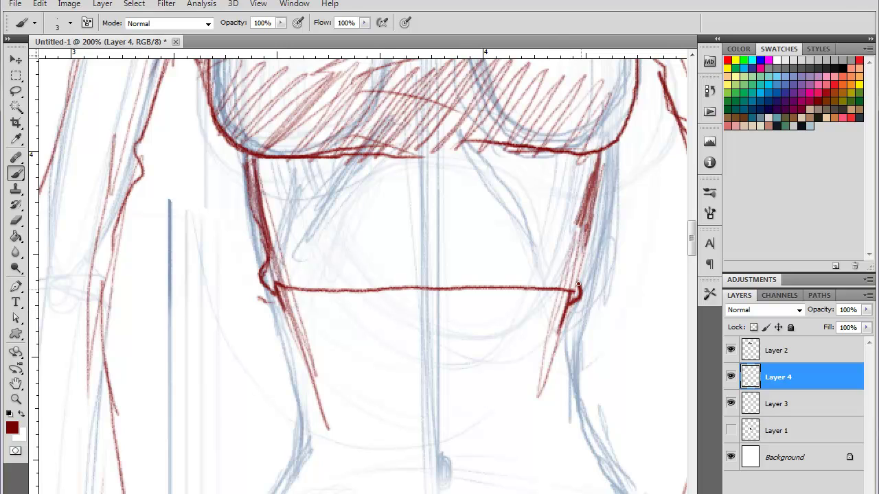
mouse_move(569, 278)
mouse_down()
mouse_move(581, 280)
mouse_move(599, 159)
mouse_move(584, 218)
mouse_up()
mouse_move(267, 284)
mouse_down()
mouse_move(260, 260)
mouse_move(294, 230)
mouse_up()
mouse_move(273, 266)
mouse_down()
mouse_move(298, 254)
mouse_move(263, 206)
mouse_move(262, 228)
mouse_up()
drag(259, 226, 247, 157)
key(ctrl+minus)
key(ctrl+minus)
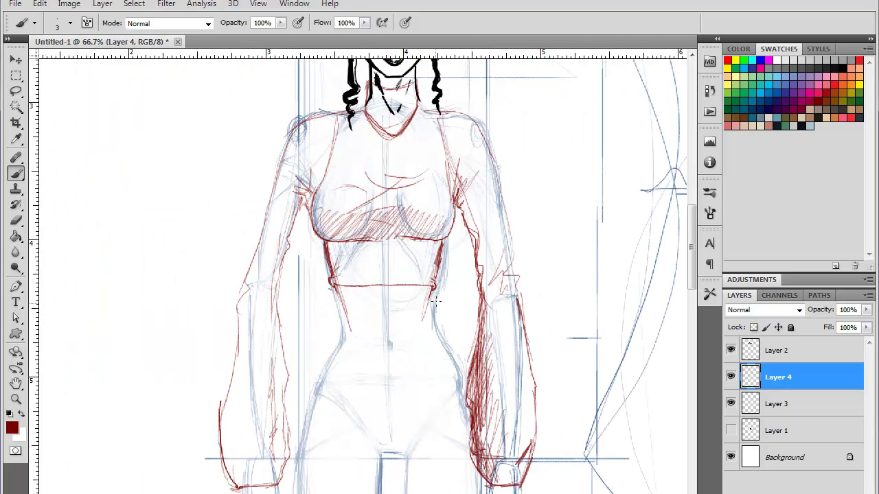
key(ctrl+minus)
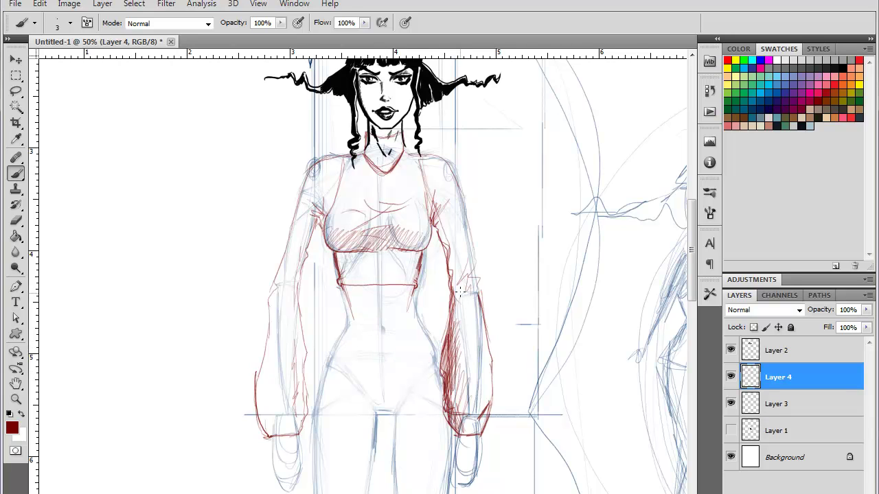
Step: Try a short line at the crotch and curved garment hems across one upper thigh
drag(474, 394, 451, 317)
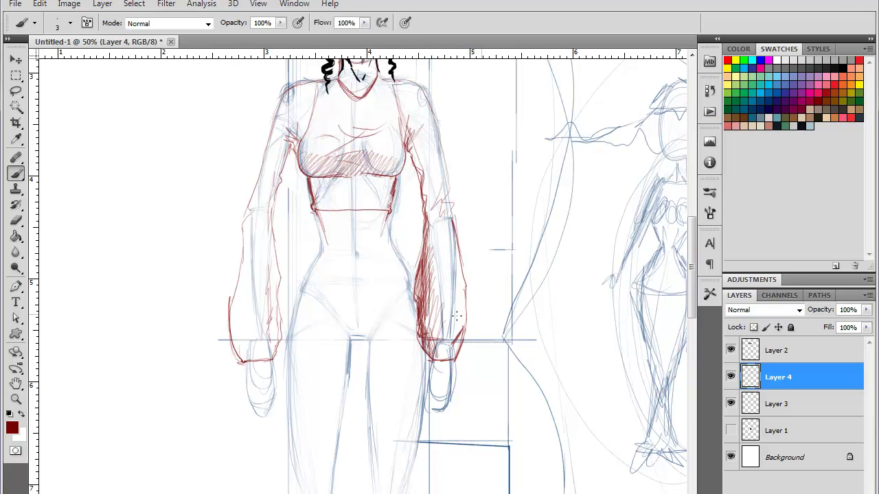
drag(364, 337, 348, 337)
key(ctrl+z)
drag(383, 412, 353, 284)
drag(292, 261, 322, 256)
drag(260, 284, 320, 290)
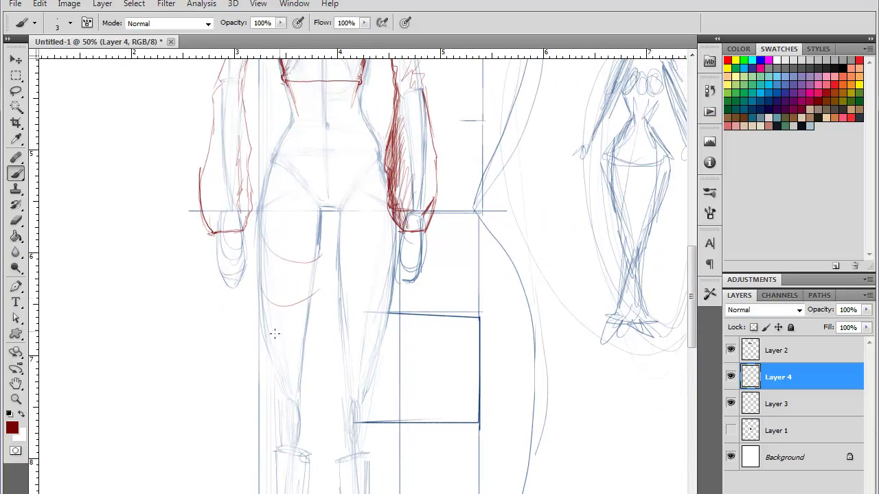
drag(260, 322, 313, 328)
key(ctrl+z)
key(ctrl+alt+z)
key(ctrl+alt+z)
key(ctrl+alt+z)
key(ctrl+alt+z)
Step: Try a wide elliptical hem around both legs just above the knees and another curved line across the thigh
mouse_move(261, 296)
mouse_down()
mouse_move(280, 288)
mouse_move(309, 295)
mouse_move(250, 296)
mouse_up()
key(ctrl+alt+z)
key(ctrl+alt+z)
drag(265, 396, 235, 405)
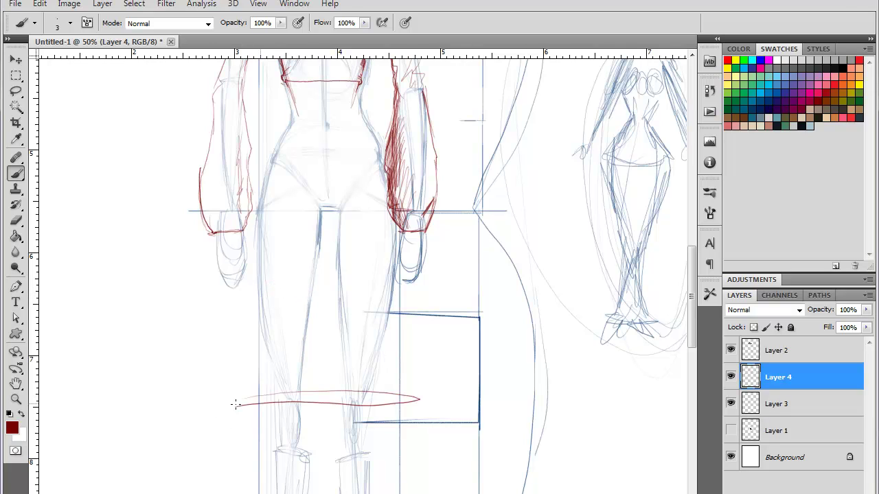
mouse_move(268, 304)
mouse_down()
mouse_move(309, 306)
mouse_move(255, 325)
mouse_up()
key(ctrl+alt+z)
key(ctrl+alt+z)
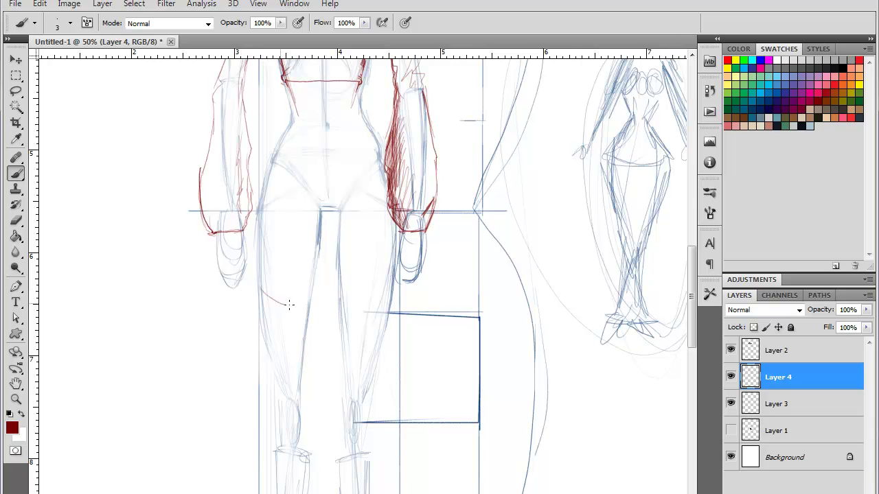
mouse_move(311, 292)
mouse_down()
mouse_move(282, 306)
mouse_move(259, 294)
mouse_up()
key(ctrl+plus)
key(ctrl+alt+z)
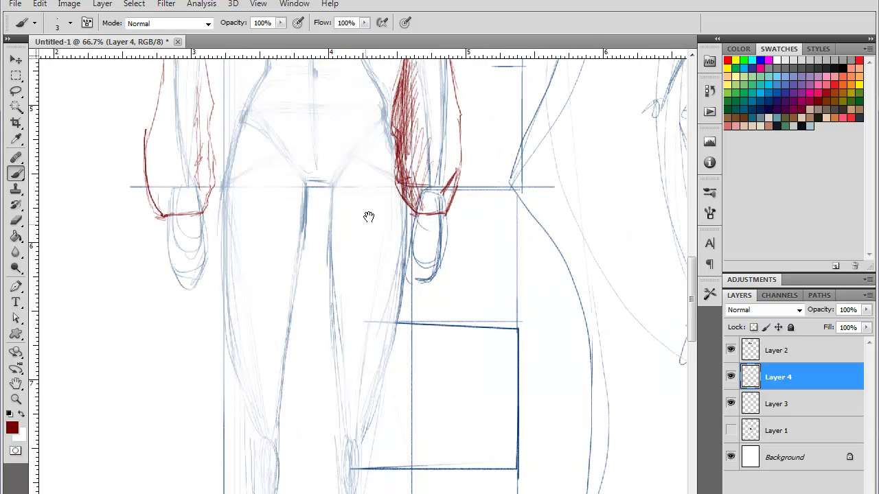
Step: Try curved waistband lines across the hips
drag(307, 191, 307, 343)
mouse_move(237, 292)
mouse_down()
mouse_move(361, 258)
mouse_move(374, 280)
mouse_up()
drag(248, 256, 383, 241)
key(ctrl+z)
key(ctrl+alt+z)
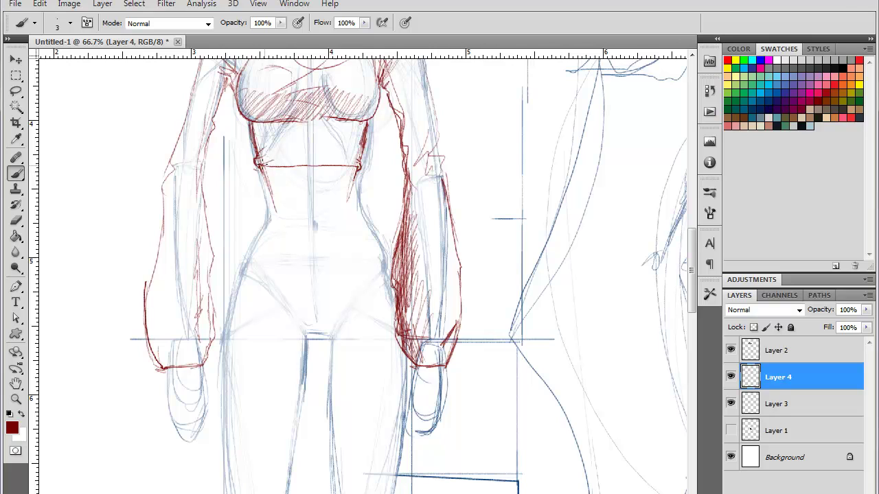
Step: Rework the hem line across the lower ribcage into a darker, slightly arched curve
mouse_move(261, 162)
mouse_down()
mouse_move(353, 168)
mouse_move(278, 174)
mouse_move(388, 202)
mouse_move(439, 239)
mouse_up()
key(ctrl+plus)
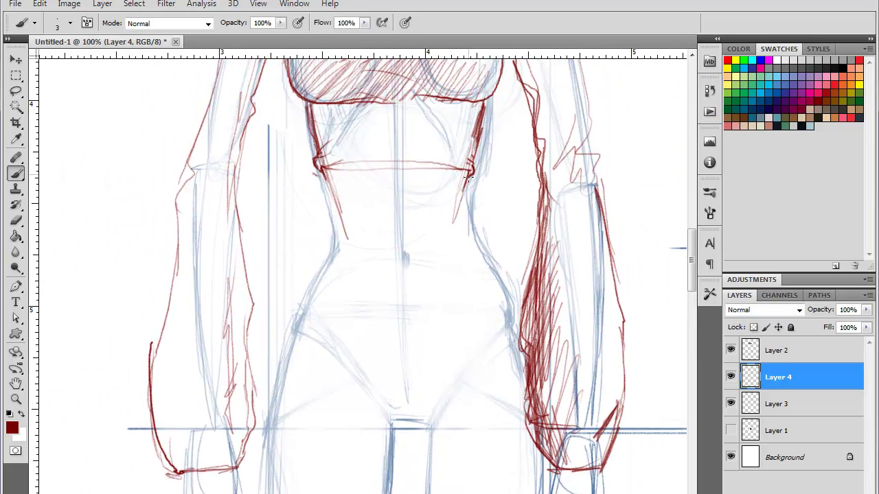
mouse_move(435, 164)
mouse_down()
mouse_move(320, 168)
mouse_move(337, 226)
mouse_move(330, 258)
mouse_up()
Step: Draw both waist contours from the ribcage hem down to the hips and mark the navel
mouse_move(470, 175)
mouse_down()
mouse_move(454, 214)
mouse_move(467, 264)
mouse_up()
mouse_move(337, 208)
mouse_down()
mouse_move(338, 258)
mouse_move(322, 173)
mouse_move(341, 236)
mouse_move(298, 321)
mouse_up()
mouse_move(456, 192)
mouse_down()
mouse_move(469, 278)
mouse_move(501, 320)
mouse_move(454, 235)
mouse_up()
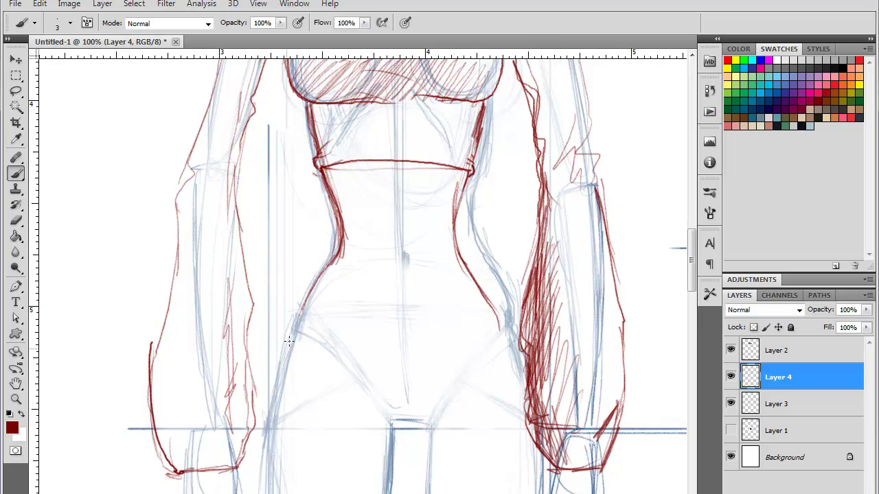
drag(307, 293, 294, 340)
drag(524, 413, 467, 288)
drag(452, 206, 455, 292)
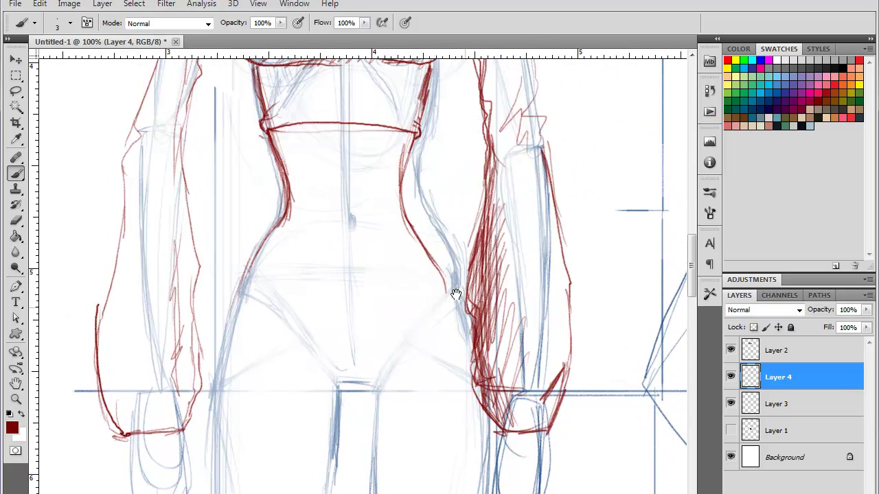
drag(348, 217, 351, 220)
Step: Try three small outlined stars beside and below the navel
mouse_move(358, 202)
mouse_down()
mouse_move(369, 251)
mouse_move(362, 240)
mouse_up()
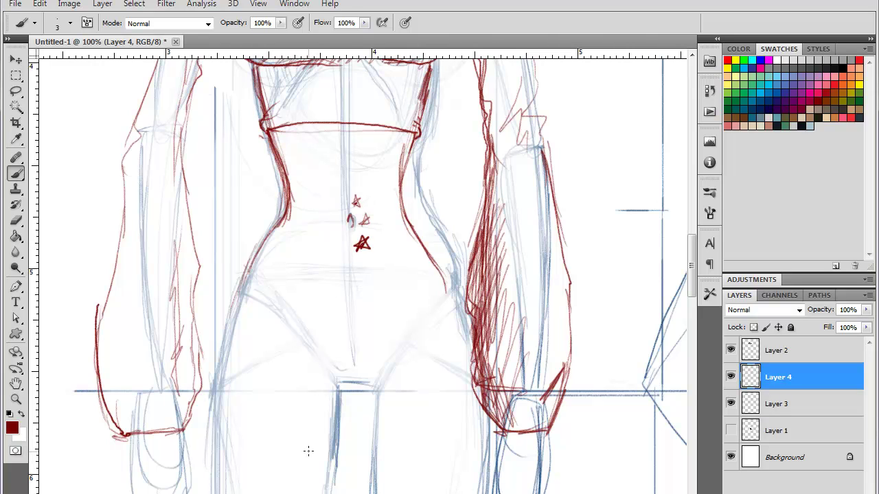
key(ctrl+alt+z)
key(ctrl+alt+z)
key(ctrl+alt+z)
key(ctrl+alt+z)
key(ctrl+alt+z)
key(ctrl+alt+z)
key(ctrl+alt+z)
Step: Try a short hanging detail beneath the navel
mouse_move(351, 233)
mouse_down()
mouse_move(349, 221)
mouse_move(353, 252)
mouse_up()
key(ctrl+minus)
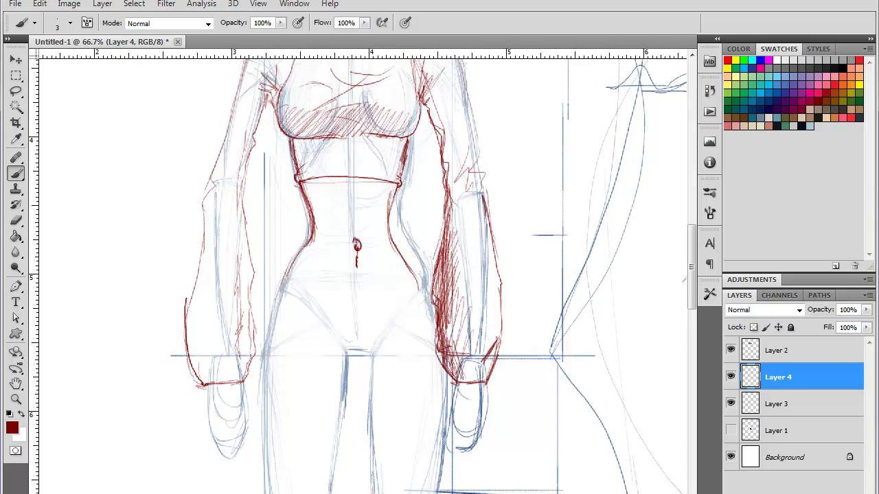
key(ctrl+minus)
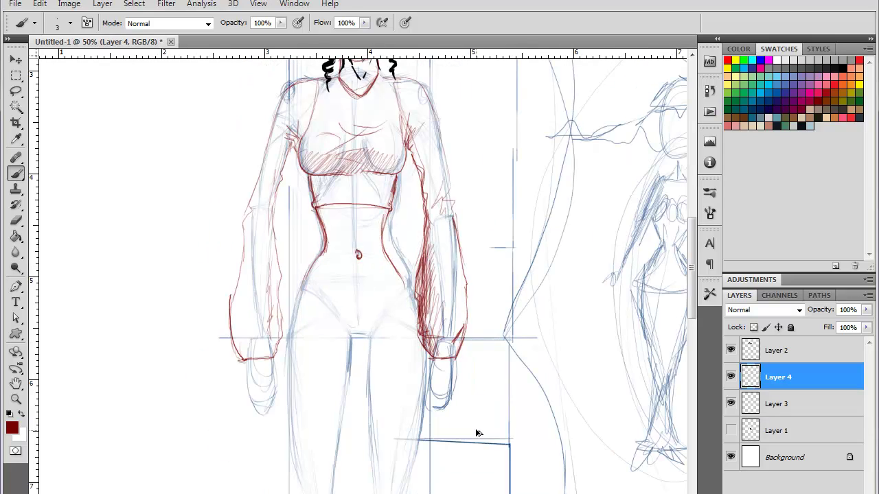
key(ctrl+z)
key(ctrl+z)
Step: Draw a thick tapering center line down the abdomen from the ribcage hem to the navel
key(ctrl+plus)
key(ctrl+plus)
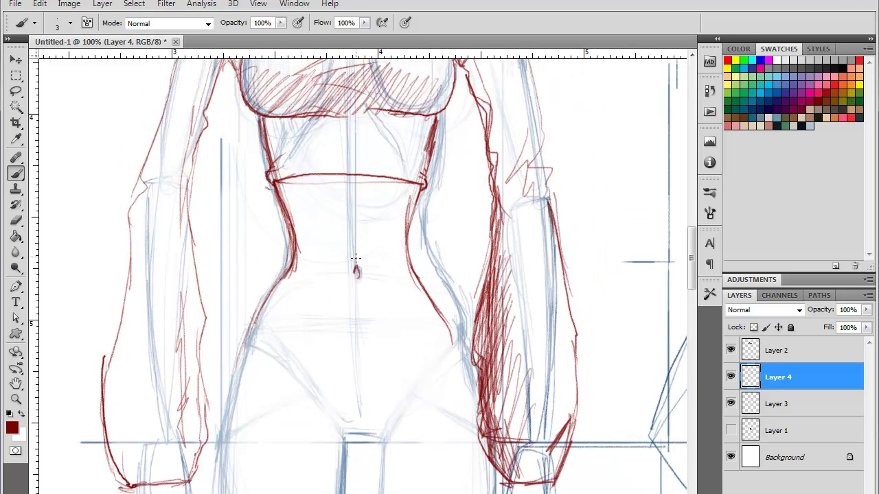
drag(356, 259, 351, 186)
mouse_move(354, 225)
mouse_down()
mouse_move(351, 182)
mouse_move(351, 225)
mouse_up()
drag(351, 182, 353, 258)
drag(352, 228, 355, 267)
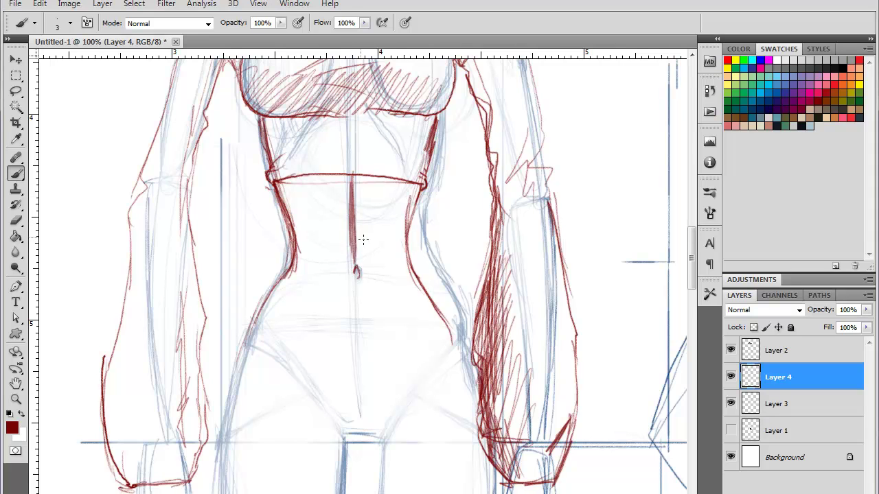
key(ctrl+minus)
key(ctrl+minus)
key(ctrl+minus)
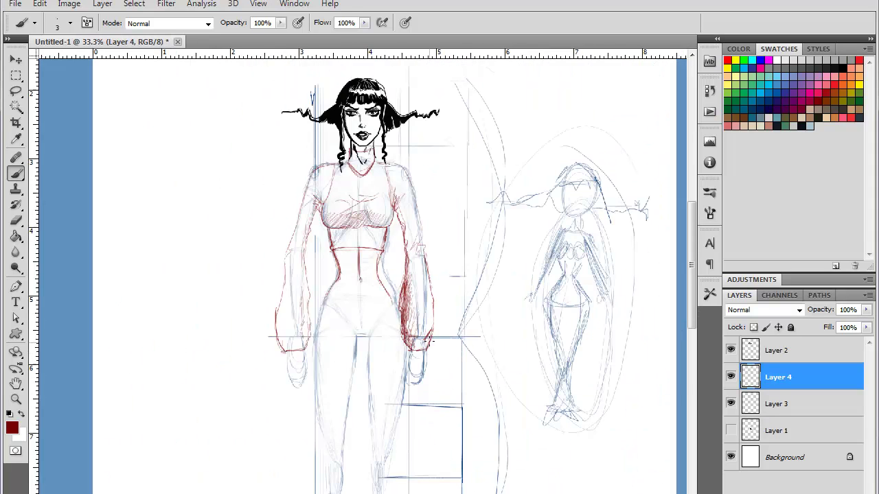
Step: Fade the waist contour nearest the shaded sleeve, redraw it slightly farther out, and darken the opposite waist contour
drag(515, 325, 427, 307)
drag(335, 377, 415, 353)
key(ctrl+plus)
key(ctrl+plus)
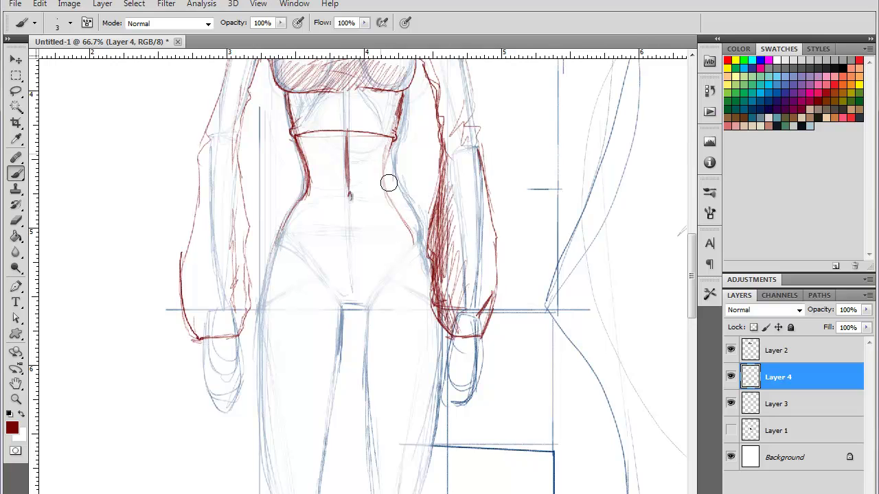
key(ctrl+plus)
scroll(406, 160, up, 2)
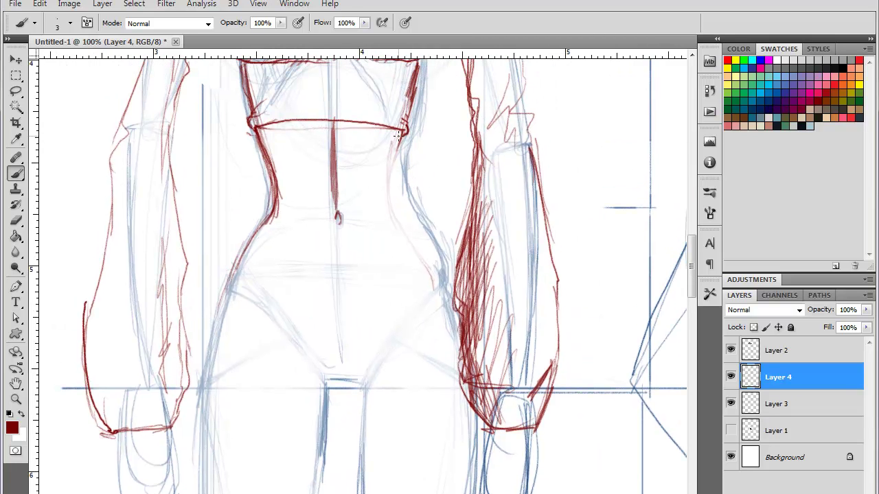
drag(403, 134, 396, 190)
mouse_move(397, 160)
mouse_down()
mouse_move(434, 274)
mouse_move(389, 153)
mouse_up()
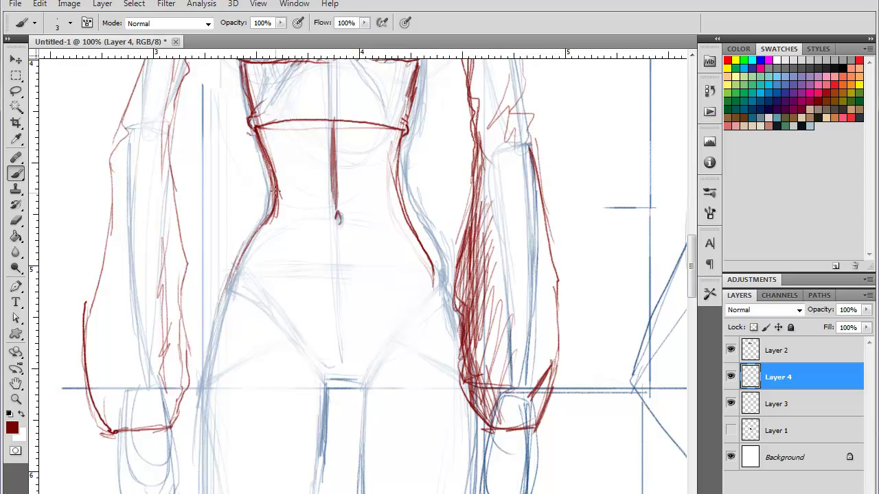
drag(275, 194, 230, 275)
key(ctrl+minus)
key(ctrl+minus)
key(ctrl+minus)
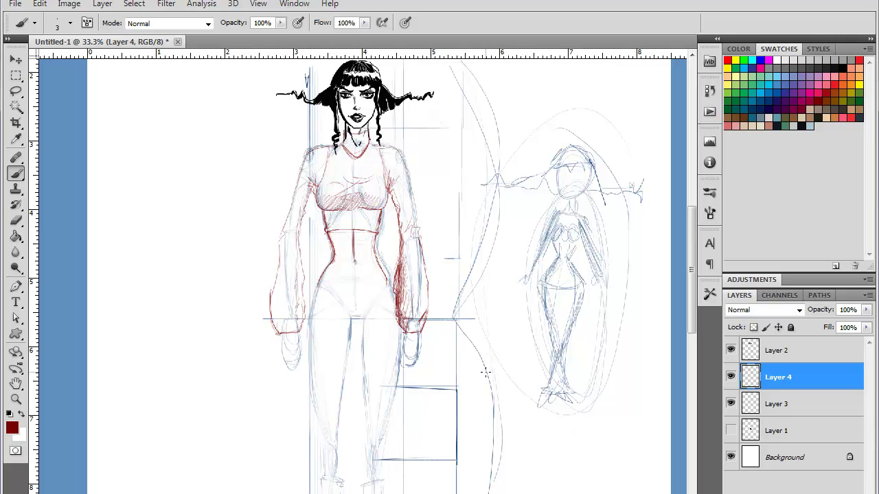
drag(555, 267, 484, 282)
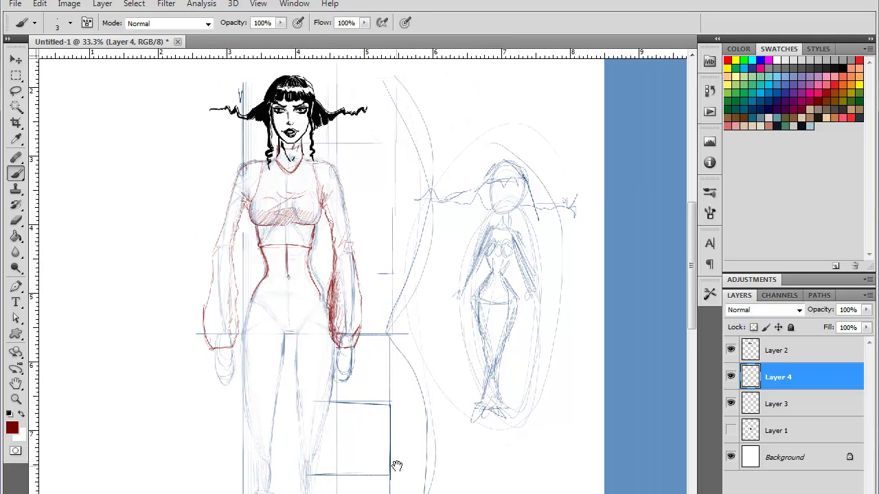
Step: Draw three solid dark red stars of increasing size beside and below the navel
key(ctrl+plus)
key(ctrl+plus)
key(ctrl+plus)
drag(191, 319, 398, 300)
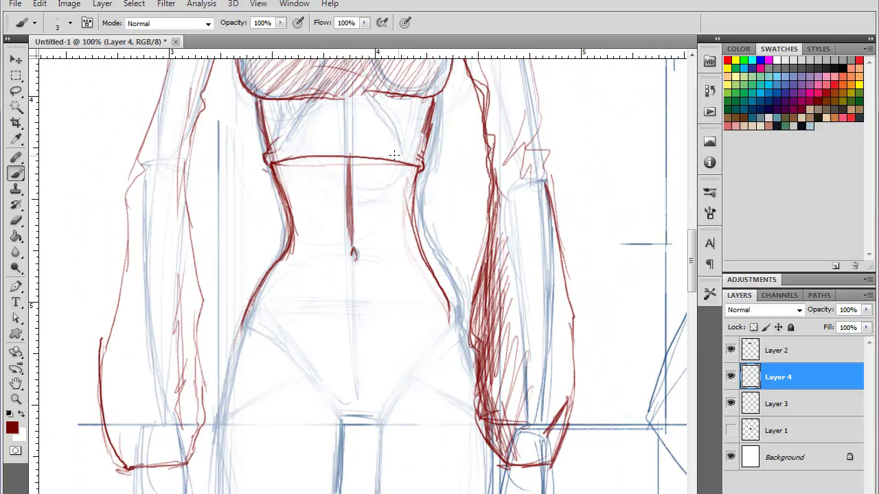
key(ctrl+plus)
drag(359, 263, 414, 248)
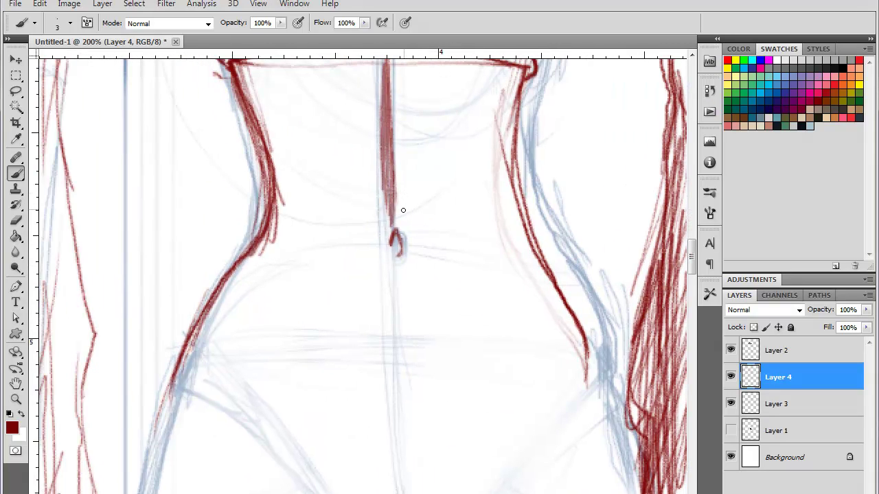
mouse_move(400, 214)
mouse_down()
mouse_move(404, 195)
mouse_move(408, 207)
mouse_up()
mouse_move(420, 246)
mouse_down()
mouse_move(420, 232)
mouse_move(433, 240)
mouse_move(420, 245)
mouse_move(431, 233)
mouse_move(425, 247)
mouse_up()
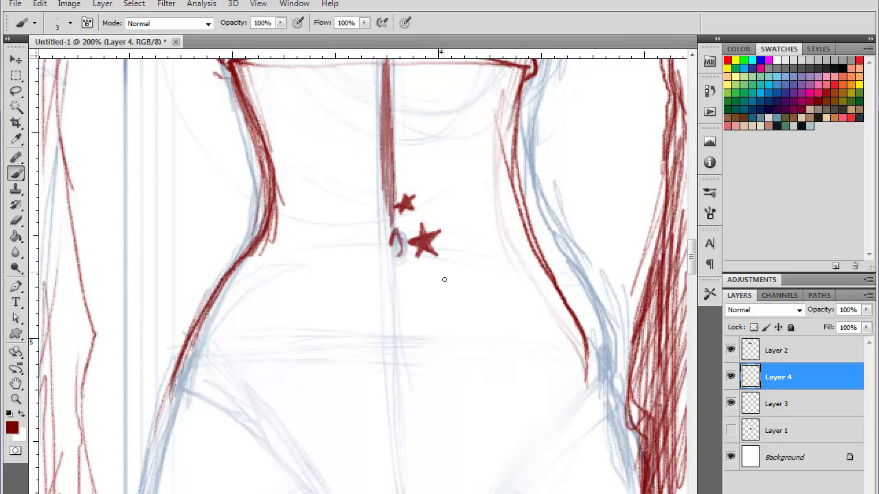
mouse_move(400, 310)
mouse_down()
mouse_move(408, 278)
mouse_move(385, 296)
mouse_move(398, 317)
mouse_move(426, 284)
mouse_move(405, 305)
mouse_move(395, 296)
mouse_move(410, 282)
mouse_move(426, 309)
mouse_move(401, 310)
mouse_move(410, 296)
mouse_up()
key(ctrl+minus)
key(ctrl+minus)
key(ctrl+minus)
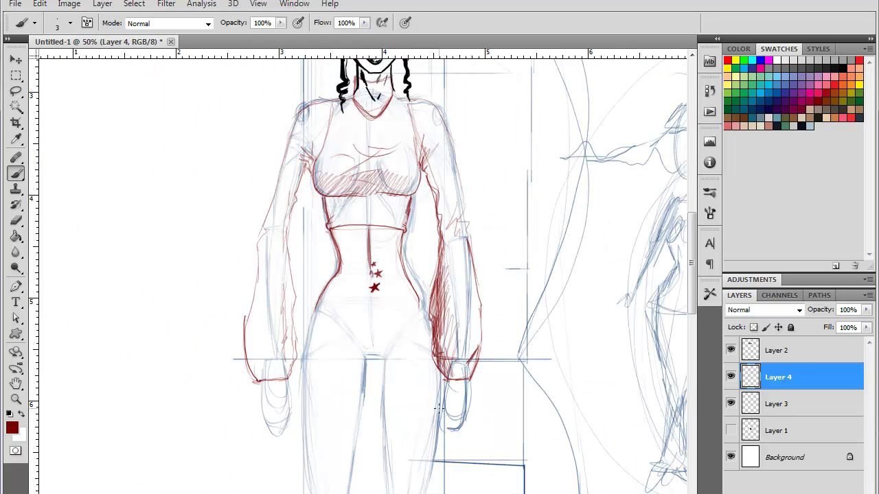
key(ctrl+minus)
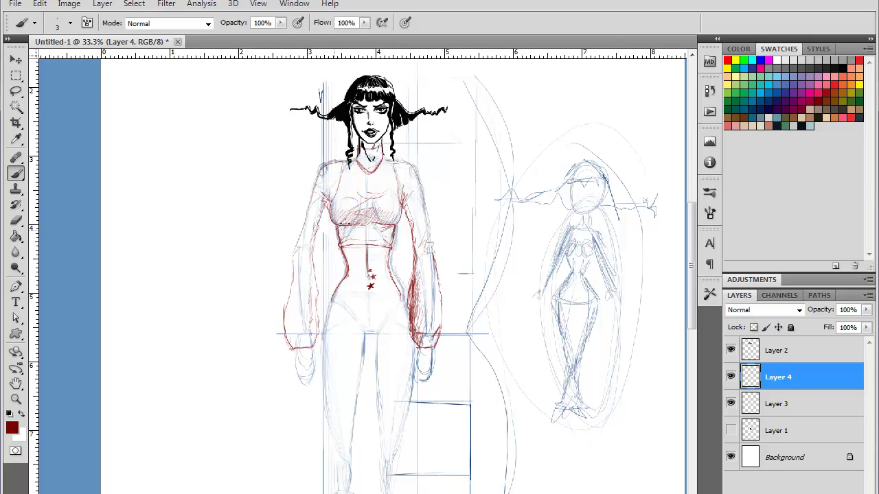
Step: Hatch one side of the band below the bust in dark red, and undo a stray diagonal stroke across the abdomen
mouse_move(362, 224)
mouse_down()
mouse_move(339, 237)
mouse_move(349, 241)
mouse_up()
drag(360, 244, 392, 319)
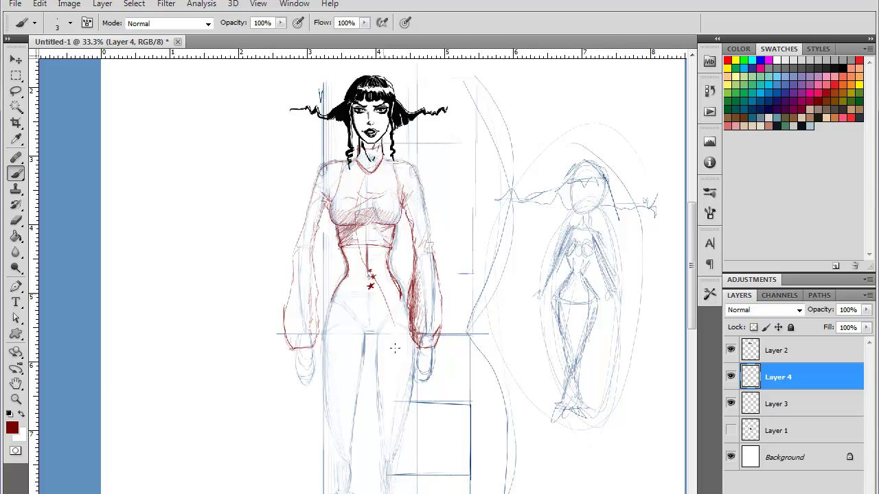
key(ctrl+z)
Step: Examine the whole figure from head to legs alongside the small full-body reference sketch
drag(463, 362, 466, 262)
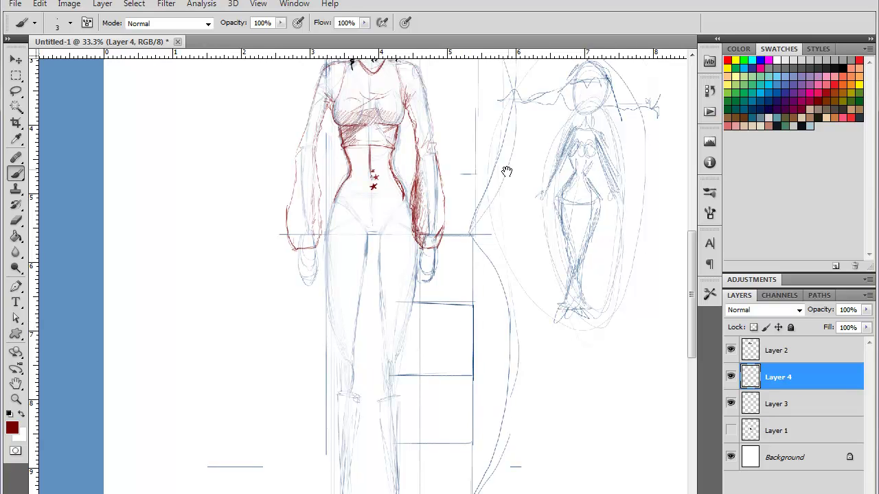
drag(506, 171, 480, 223)
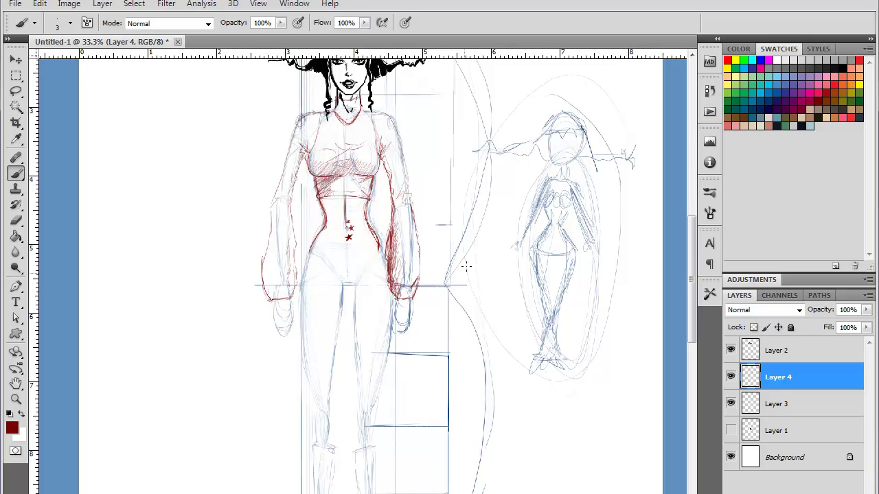
drag(482, 217, 473, 258)
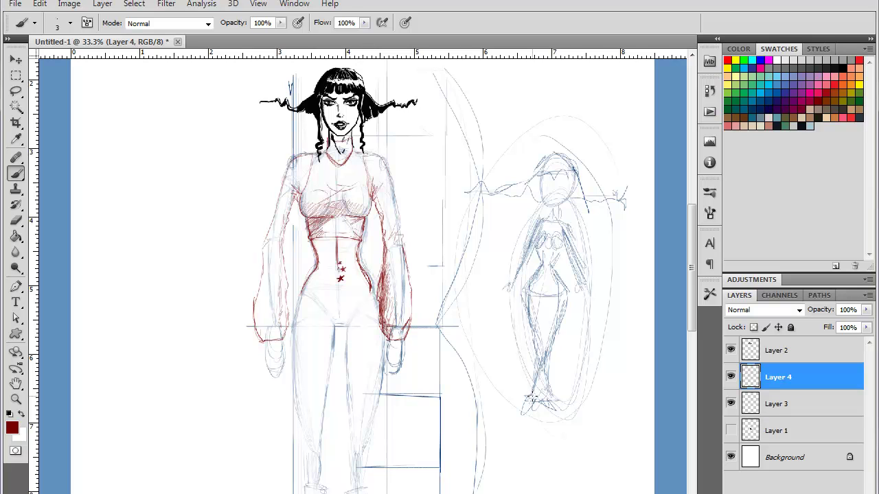
key(space)
drag(540, 307, 518, 351)
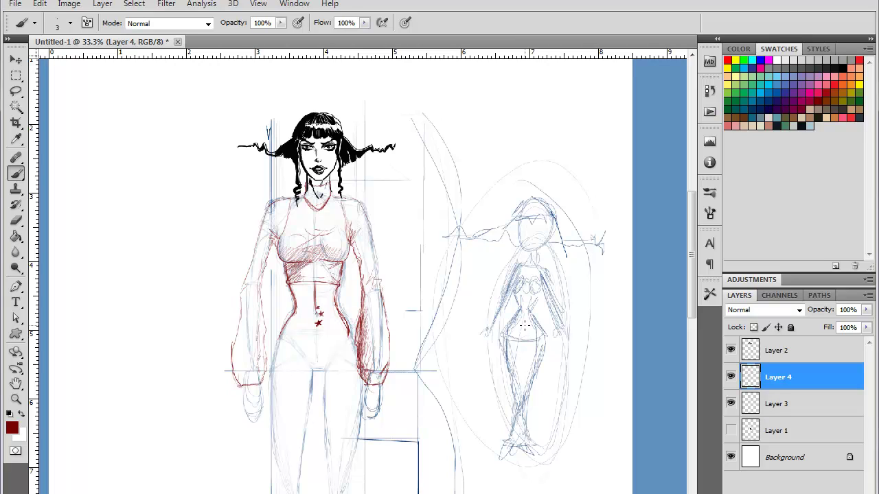
key(space)
drag(427, 318, 447, 288)
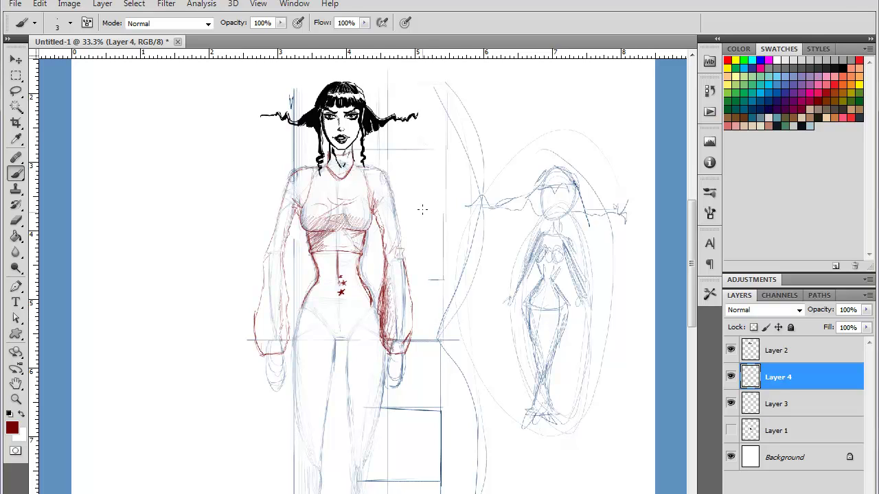
drag(437, 363, 426, 264)
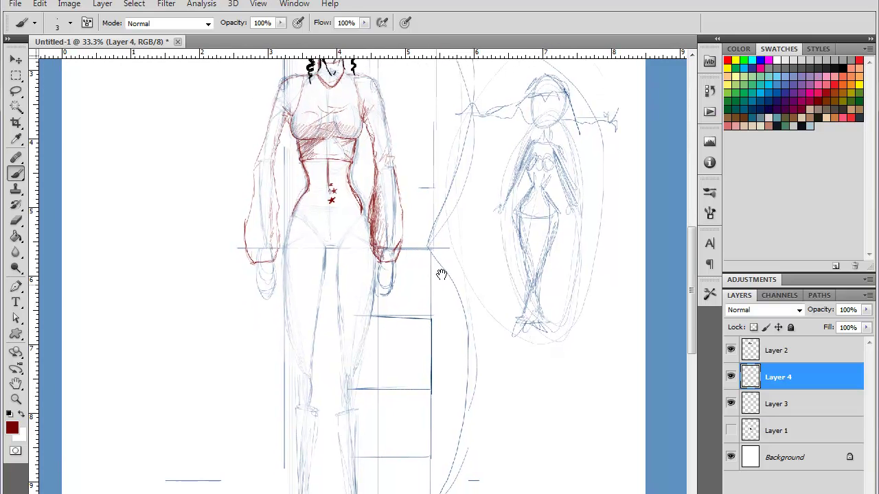
drag(453, 234, 442, 322)
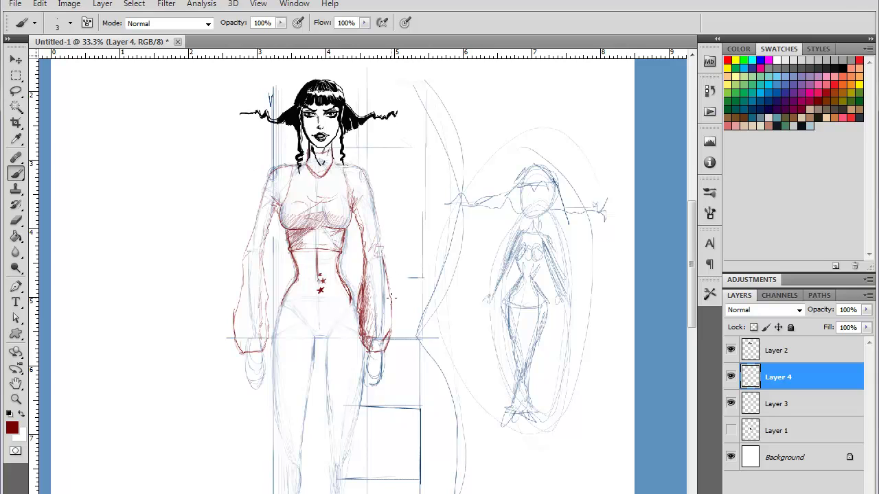
drag(429, 355, 430, 337)
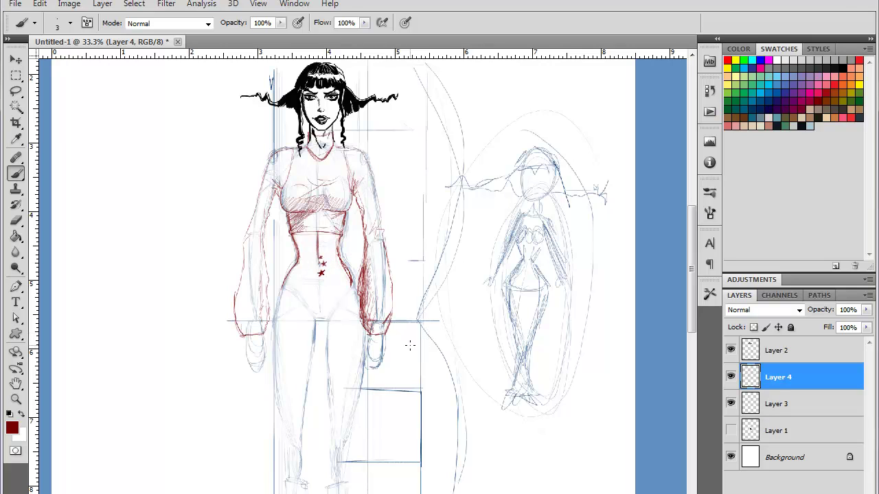
drag(410, 343, 414, 282)
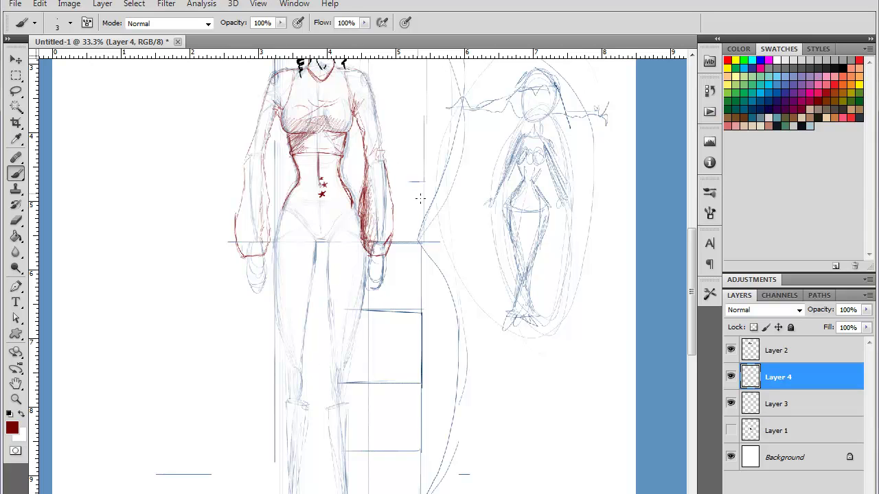
Step: Fade the elbow creases and upper contours of both sleeves
drag(438, 169, 436, 238)
key(ctrl+plus)
key(ctrl+plus)
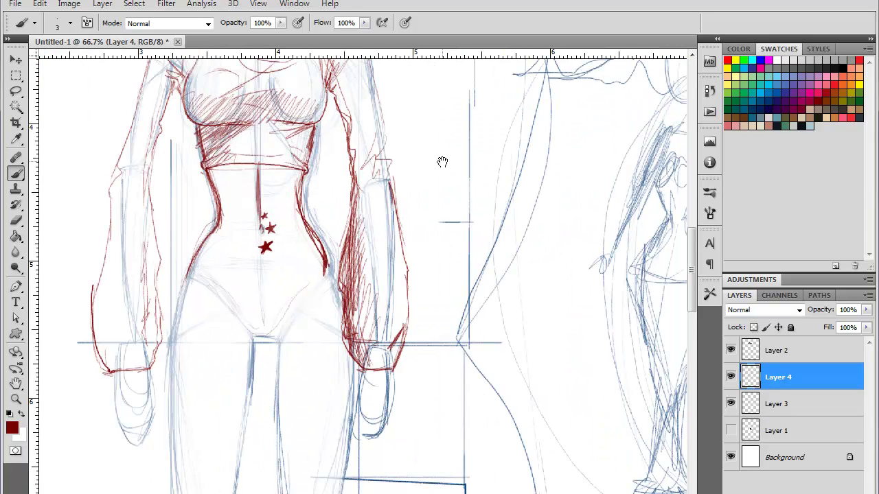
drag(442, 162, 468, 230)
drag(399, 154, 413, 227)
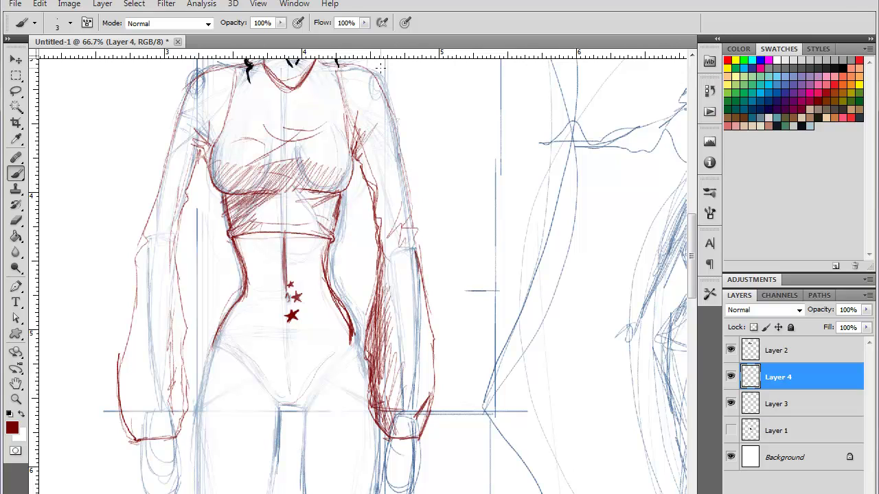
mouse_move(159, 184)
mouse_down()
mouse_move(153, 259)
mouse_move(180, 210)
mouse_up()
mouse_move(382, 246)
mouse_down()
mouse_move(379, 239)
mouse_move(398, 230)
mouse_up()
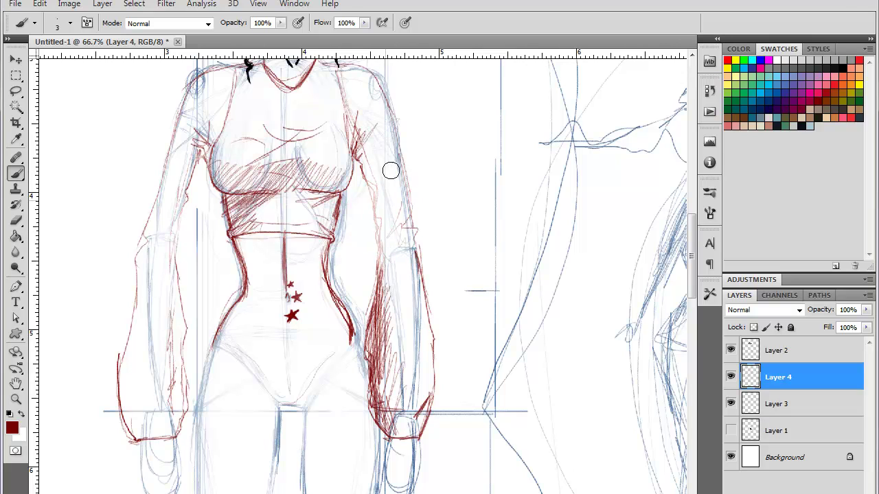
key(ctrl+z)
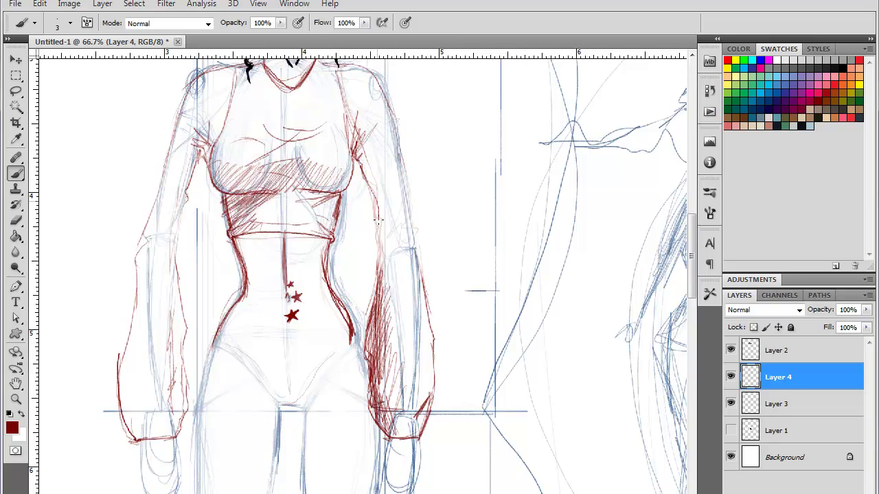
Step: Redraw the inner and outer contours of both sleeves from the upper arm past the elbow
drag(401, 177, 399, 252)
drag(374, 187, 383, 280)
drag(382, 232, 379, 289)
drag(398, 153, 420, 312)
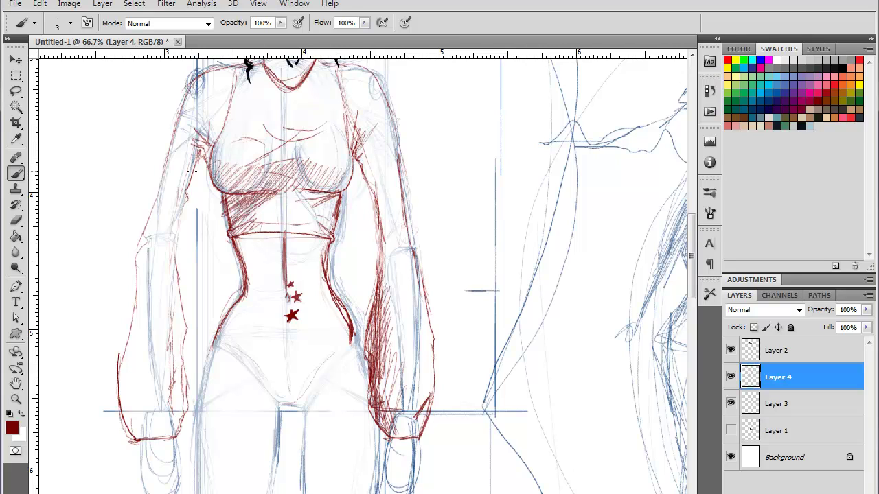
drag(193, 155, 175, 237)
drag(187, 172, 174, 236)
drag(168, 158, 147, 247)
drag(158, 187, 138, 282)
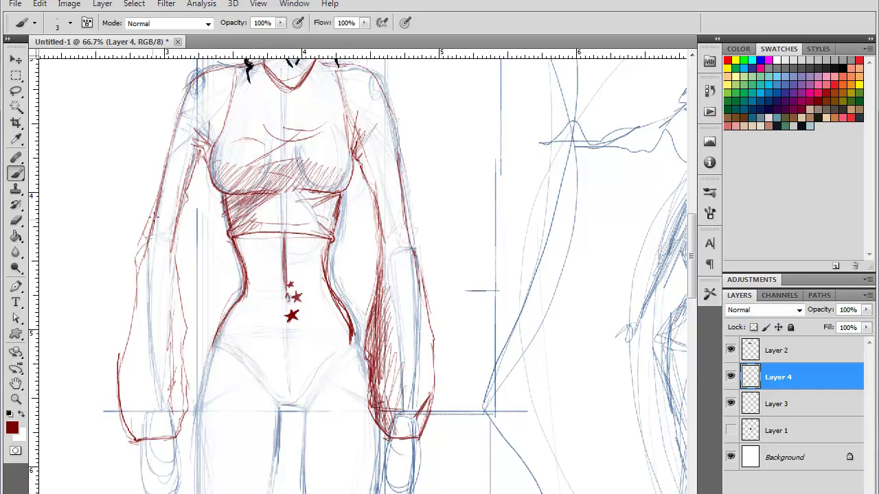
Step: Draw a diagonal band wrapped around the upper arm of the unshaded sleeve and darken its edges
mouse_move(153, 217)
mouse_down()
mouse_move(129, 327)
mouse_move(169, 305)
mouse_up()
mouse_move(180, 207)
mouse_down()
mouse_move(160, 186)
mouse_move(175, 217)
mouse_move(181, 210)
mouse_move(176, 218)
mouse_move(159, 193)
mouse_move(152, 202)
mouse_move(162, 194)
mouse_up()
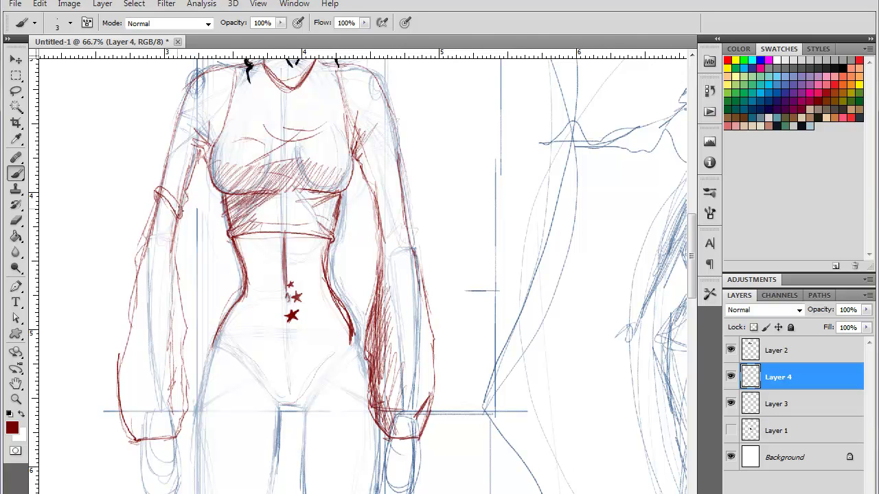
key(ctrl+plus)
key(ctrl+plus)
drag(162, 281, 488, 367)
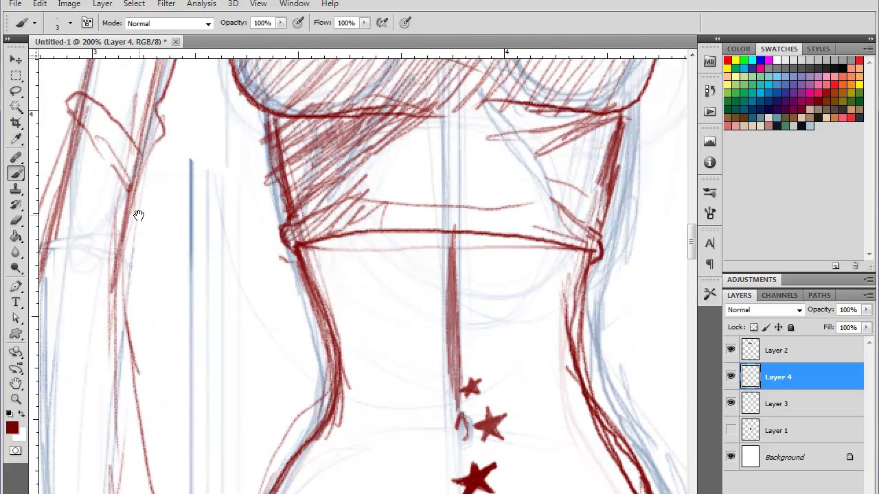
drag(138, 215, 313, 260)
drag(300, 229, 240, 145)
drag(241, 145, 253, 183)
mouse_move(311, 197)
mouse_down()
mouse_move(318, 223)
mouse_move(307, 241)
mouse_move(249, 157)
mouse_move(259, 138)
mouse_up()
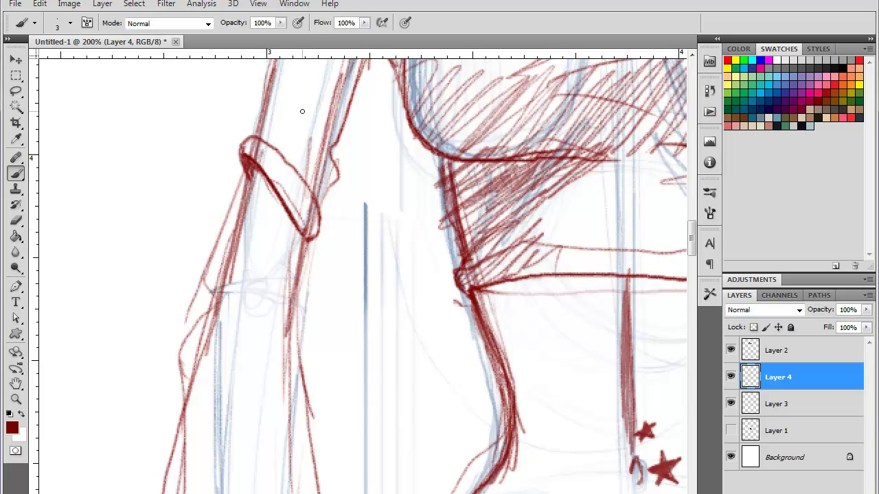
Step: Try a second, shaded band crossing the diagonal armband on the unshaded sleeve, and undo it
mouse_move(293, 193)
mouse_down()
mouse_move(318, 221)
mouse_move(302, 206)
mouse_move(363, 184)
mouse_move(362, 212)
mouse_move(340, 219)
mouse_up()
mouse_move(353, 217)
mouse_down()
mouse_move(265, 252)
mouse_move(256, 239)
mouse_move(259, 267)
mouse_move(253, 239)
mouse_move(334, 201)
mouse_move(342, 215)
mouse_move(254, 251)
mouse_move(315, 198)
mouse_move(323, 206)
mouse_move(357, 200)
mouse_move(349, 221)
mouse_move(272, 173)
mouse_move(340, 226)
mouse_move(339, 265)
mouse_move(345, 254)
mouse_move(326, 295)
mouse_move(321, 254)
mouse_move(324, 320)
mouse_up()
key(ctrl+minus)
key(ctrl+minus)
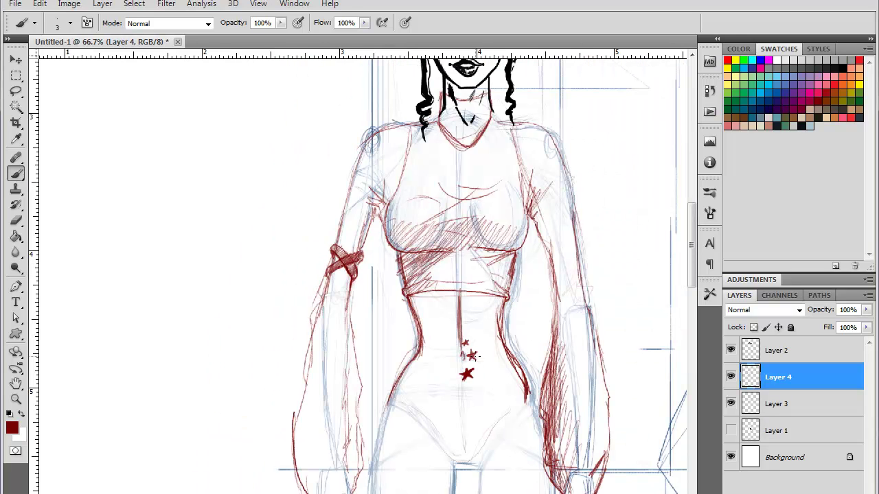
key(ctrl+alt+z)
key(ctrl+alt+z)
key(ctrl+alt+z)
key(ctrl+alt+z)
key(ctrl+alt+z)
key(ctrl+alt+z)
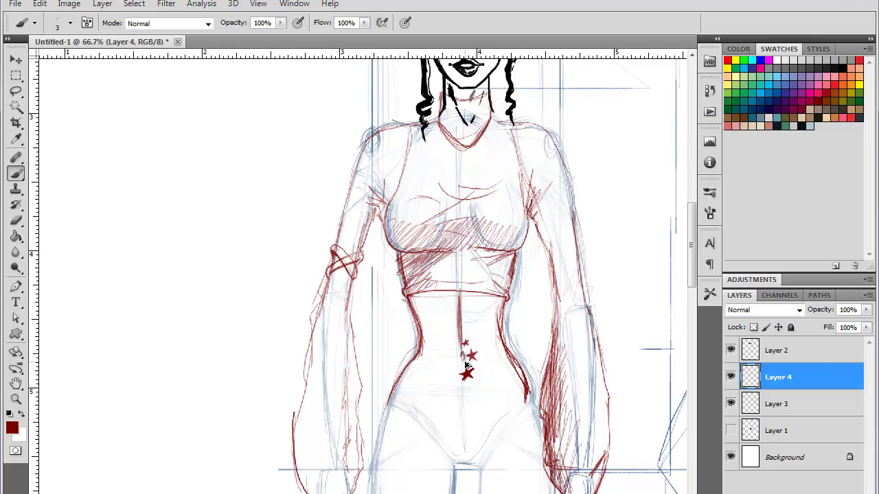
key(ctrl+alt+z)
key(ctrl+alt+z)
key(ctrl+alt+z)
Step: Draw a thin crossing strap and two horizontal straps above the unshaded sleeve's elbow, and darken the arm contours beside them
drag(361, 254, 327, 284)
drag(364, 252, 354, 258)
mouse_move(321, 281)
mouse_down()
mouse_move(352, 284)
mouse_move(320, 284)
mouse_move(350, 293)
mouse_up()
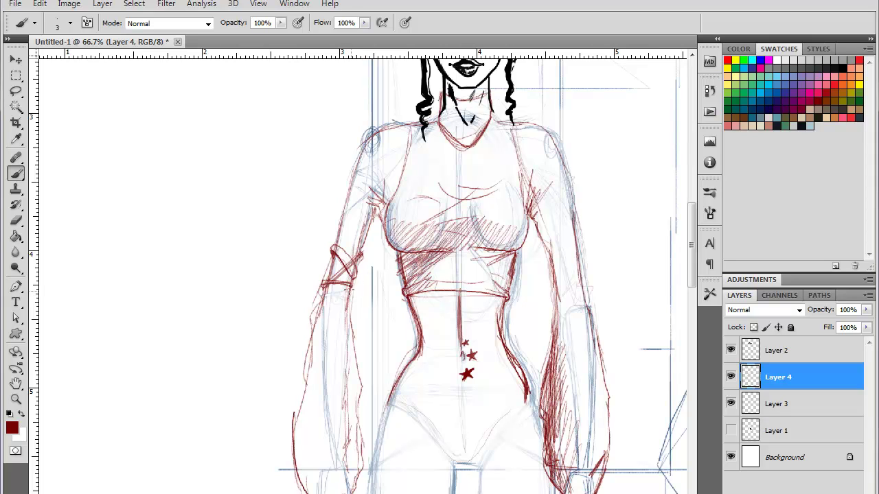
mouse_move(341, 292)
mouse_down()
mouse_move(321, 295)
mouse_move(347, 292)
mouse_up()
mouse_move(339, 240)
mouse_down()
mouse_move(330, 269)
mouse_move(352, 269)
mouse_move(368, 250)
mouse_move(345, 274)
mouse_move(334, 248)
mouse_move(351, 278)
mouse_move(333, 251)
mouse_move(333, 260)
mouse_move(333, 240)
mouse_move(331, 289)
mouse_move(320, 290)
mouse_move(353, 291)
mouse_move(349, 283)
mouse_move(348, 301)
mouse_move(316, 312)
mouse_up()
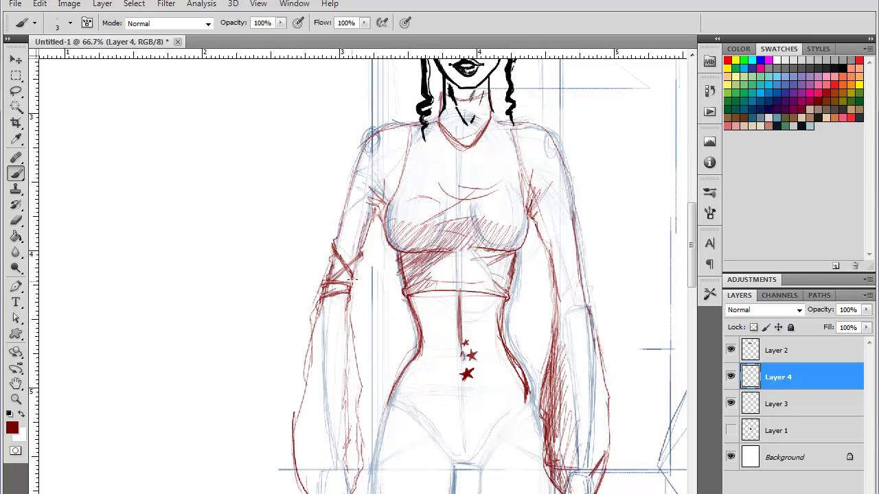
drag(351, 283, 371, 217)
Step: Draw matching crossed straps with two horizontal straps beneath them on the upper arm of the shaded sleeve
drag(576, 239, 554, 270)
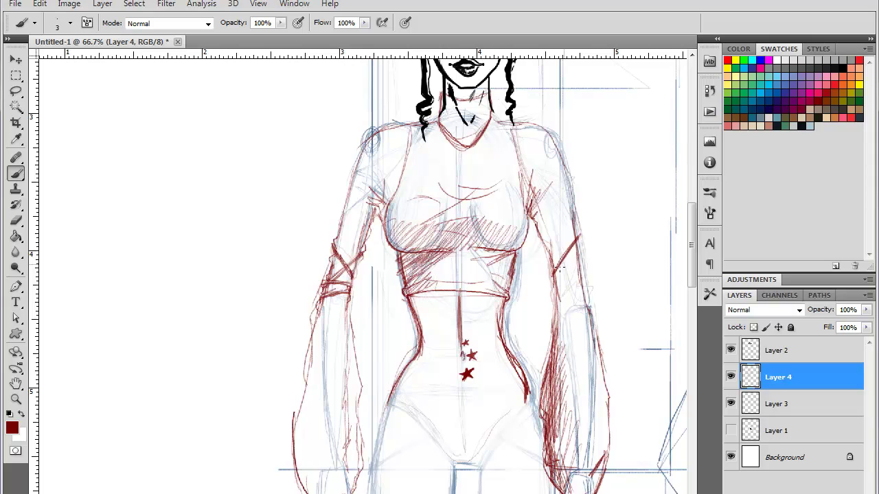
mouse_move(579, 235)
mouse_down()
mouse_move(552, 283)
mouse_move(587, 296)
mouse_up()
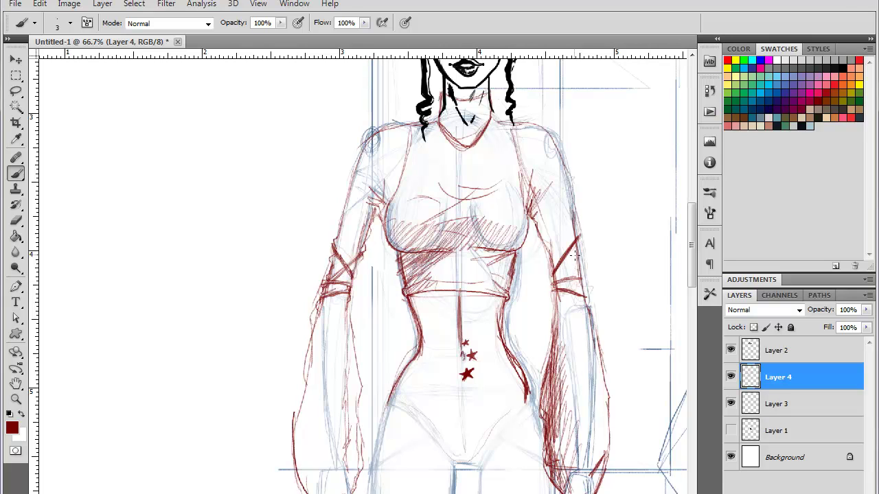
mouse_move(576, 254)
mouse_down()
mouse_move(549, 242)
mouse_move(554, 254)
mouse_move(547, 257)
mouse_move(548, 240)
mouse_up()
key(ctrl+z)
mouse_move(556, 299)
mouse_down()
mouse_move(554, 321)
mouse_move(583, 297)
mouse_move(570, 195)
mouse_up()
key(ctrl+minus)
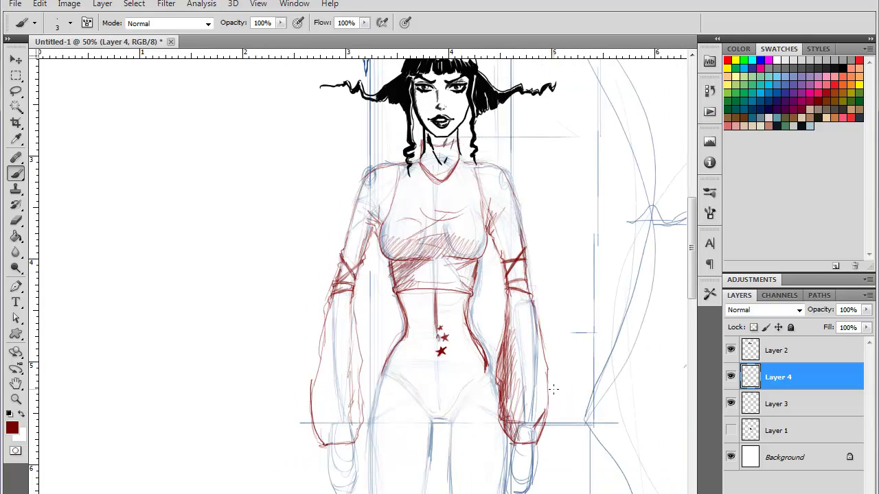
key(ctrl+minus)
drag(554, 331, 522, 335)
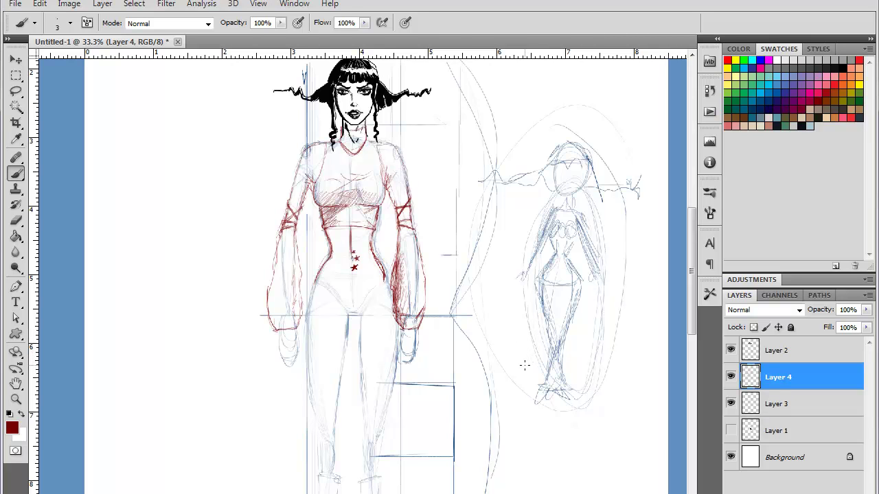
Step: Fade the V-shaped neckline and draw a wide scooped neckline across the upper chest from shoulder to shoulder
key(ctrl+plus)
key(ctrl+plus)
drag(423, 198, 486, 461)
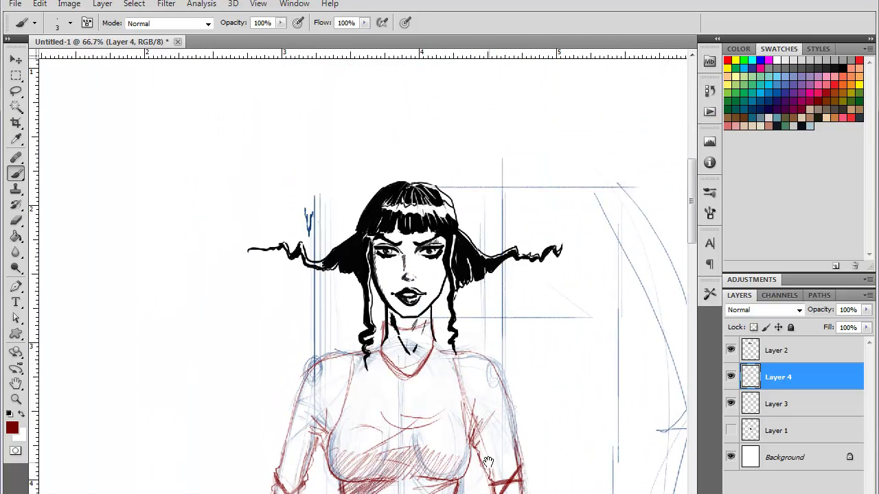
drag(482, 391, 470, 281)
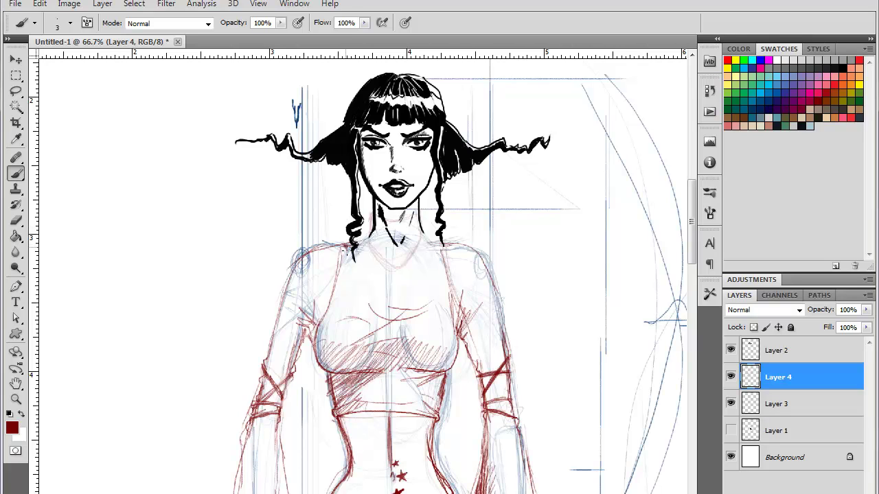
mouse_move(346, 247)
mouse_down()
mouse_move(350, 270)
mouse_move(378, 291)
mouse_up()
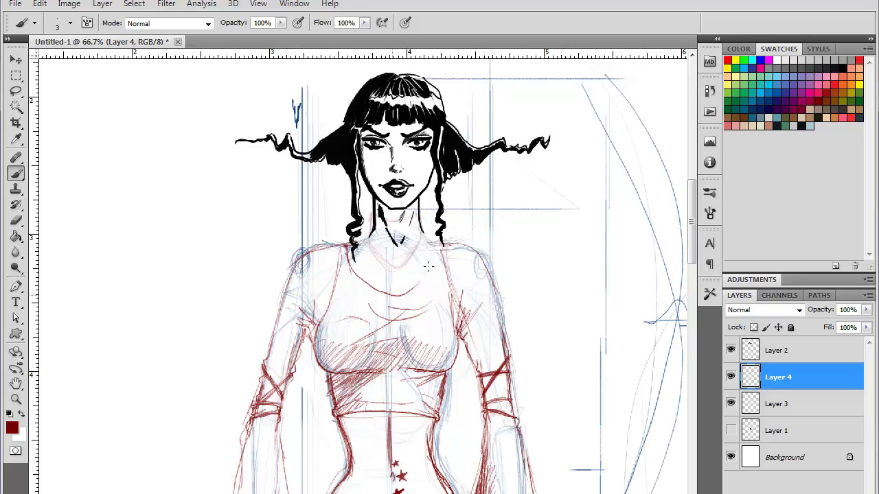
mouse_move(436, 246)
mouse_down()
mouse_move(420, 276)
mouse_move(395, 289)
mouse_up()
key(ctrl+z)
drag(434, 247, 424, 273)
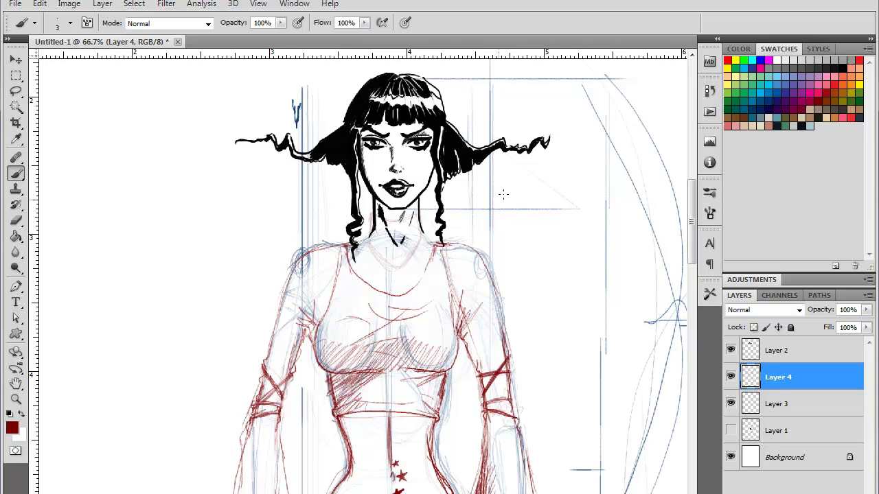
Step: Clean up the scooped neckline and redraw both shoulder seams of the top from the shoulders down to the armpits
mouse_move(435, 243)
mouse_down()
mouse_move(415, 285)
mouse_move(392, 291)
mouse_move(365, 283)
mouse_move(343, 252)
mouse_up()
right_click(346, 250)
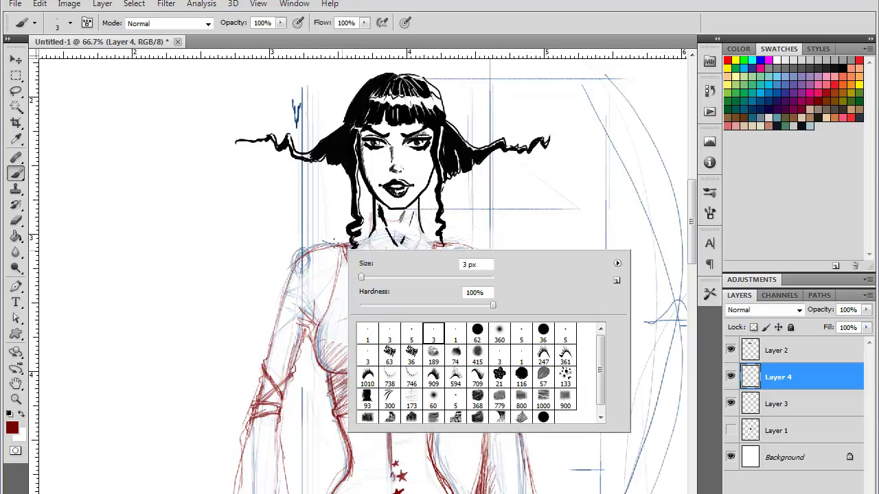
click(334, 261)
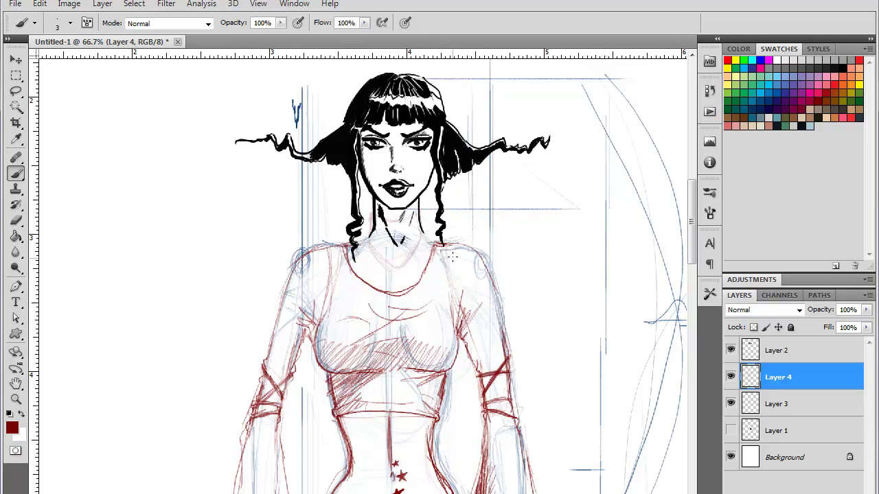
drag(454, 244, 449, 332)
Step: Draw the slope from shoulder to neck and two thick crossed straps running from the neck to the scooped neckline
drag(439, 244, 419, 223)
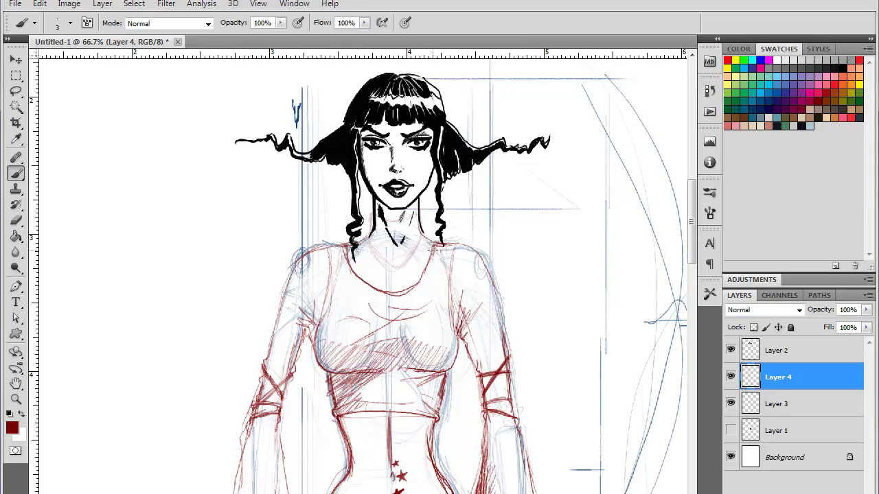
mouse_move(351, 260)
mouse_down()
mouse_move(415, 221)
mouse_move(349, 268)
mouse_move(416, 223)
mouse_move(400, 242)
mouse_move(417, 263)
mouse_up()
drag(376, 223, 424, 270)
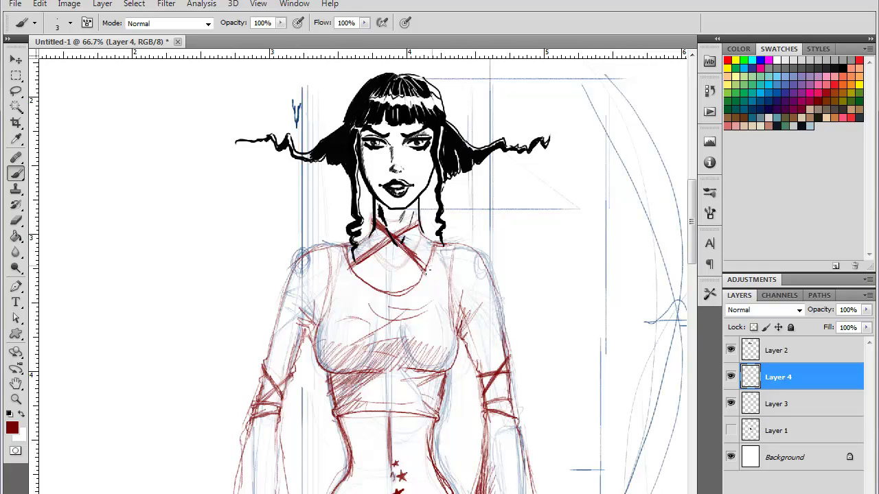
drag(423, 225, 383, 220)
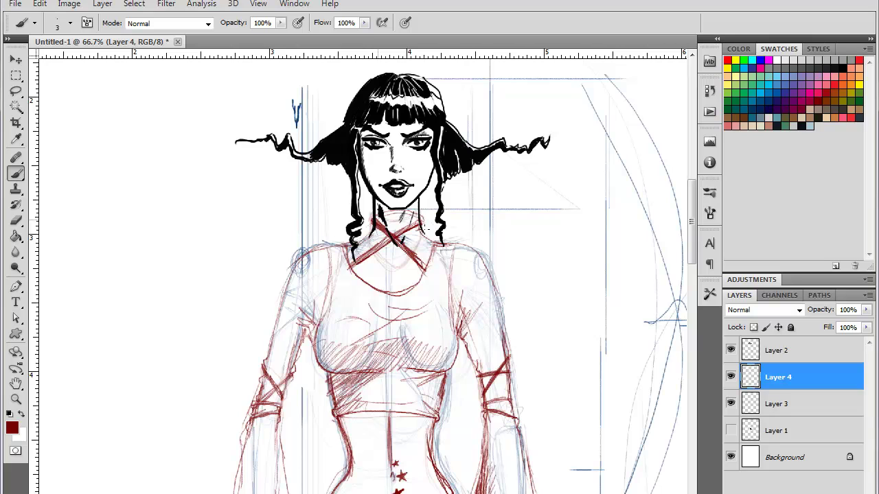
key(ctrl+z)
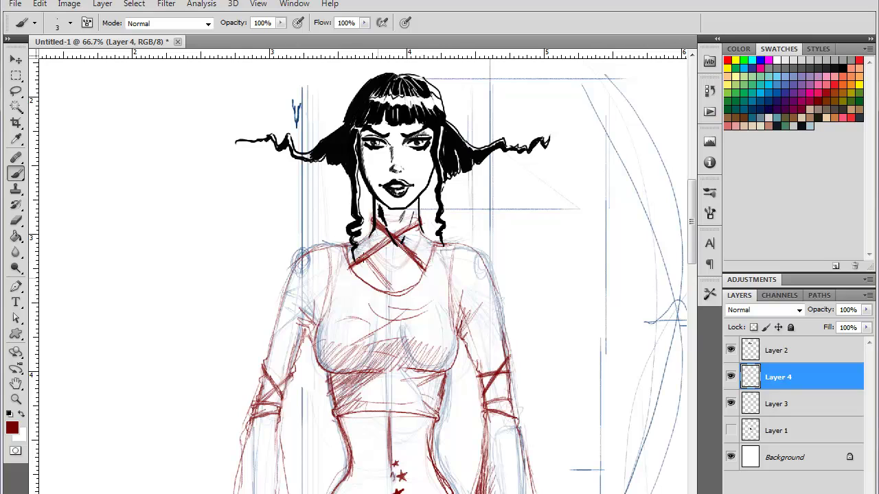
drag(384, 275, 394, 291)
drag(408, 256, 394, 293)
drag(368, 258, 387, 289)
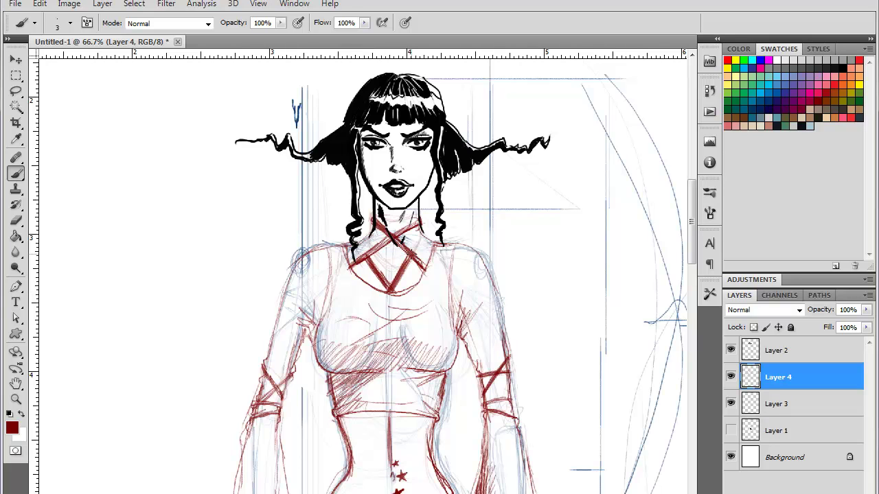
key(ctrl+minus)
key(ctrl+minus)
key(ctrl+alt+z)
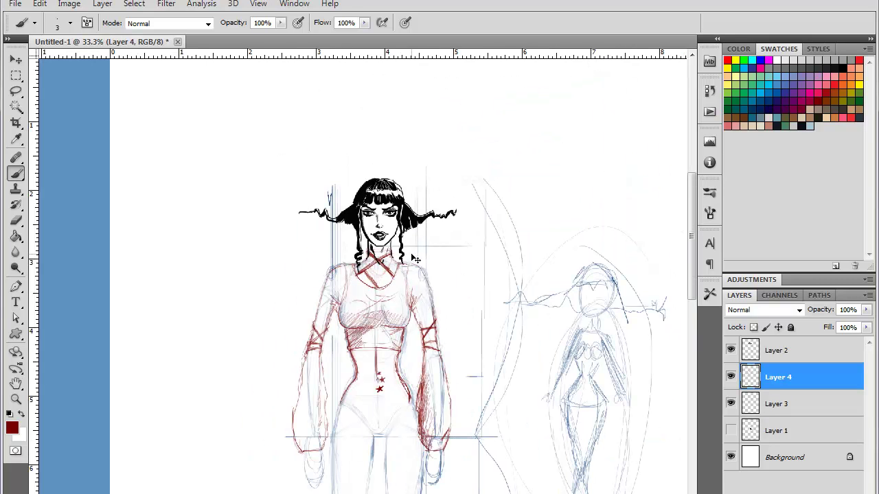
key(ctrl+alt+z)
key(ctrl+alt+z)
Step: Draw a vertical centre guide from the chin down through the chest and fade the thick crossed straps at the neck
drag(379, 243, 379, 295)
key(ctrl+plus)
key(ctrl+plus)
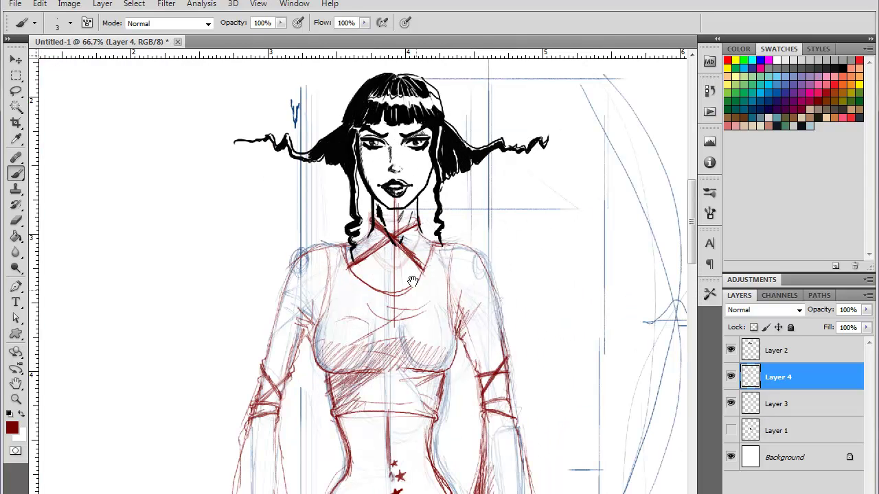
mouse_move(445, 252)
mouse_down()
mouse_move(397, 276)
mouse_move(395, 241)
mouse_move(431, 267)
mouse_move(437, 259)
mouse_move(415, 256)
mouse_up()
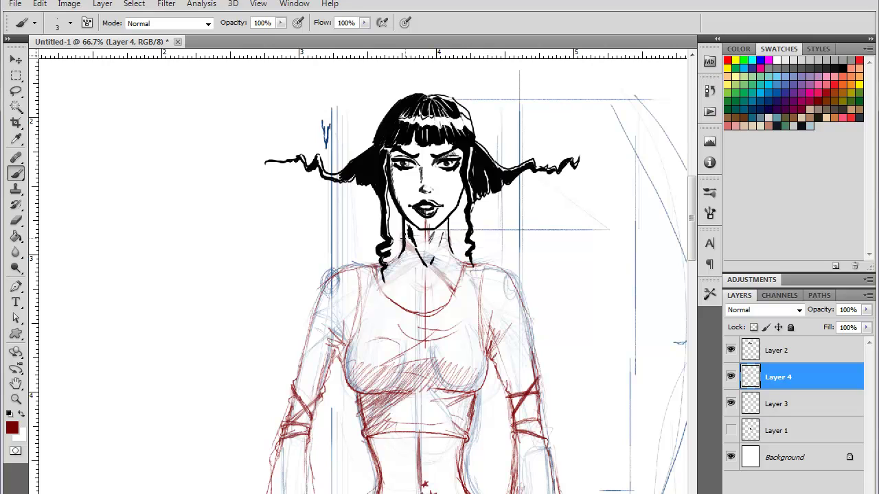
Step: Redraw one diagonal strap in dark red from the side of the neck across to the opposite edge of the scooped neckline
drag(401, 239, 455, 285)
drag(422, 255, 450, 286)
drag(404, 243, 449, 283)
drag(416, 258, 454, 288)
drag(405, 244, 454, 288)
drag(424, 263, 456, 291)
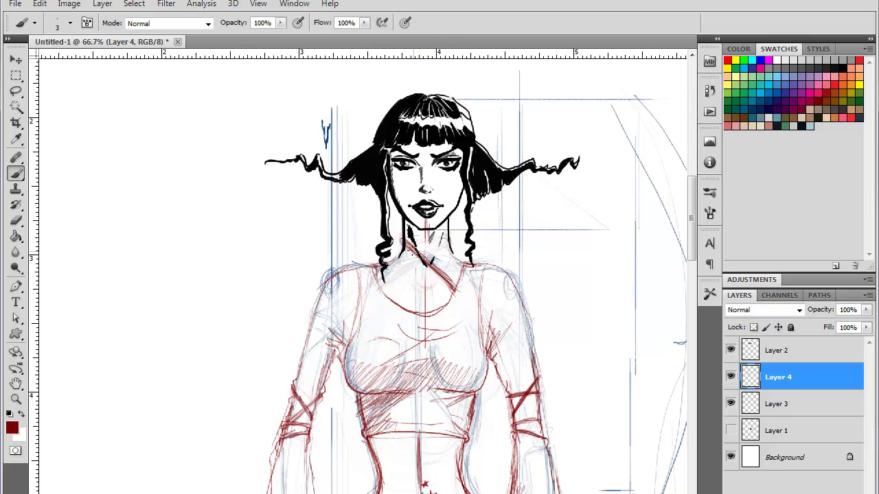
Step: Draw the opposite diagonal strap crossing the first one, with a thin collar line around the neck
mouse_move(404, 241)
mouse_down()
mouse_move(449, 241)
mouse_move(407, 277)
mouse_up()
mouse_move(439, 245)
mouse_down()
mouse_move(386, 294)
mouse_move(462, 294)
mouse_up()
key(ctrl+z)
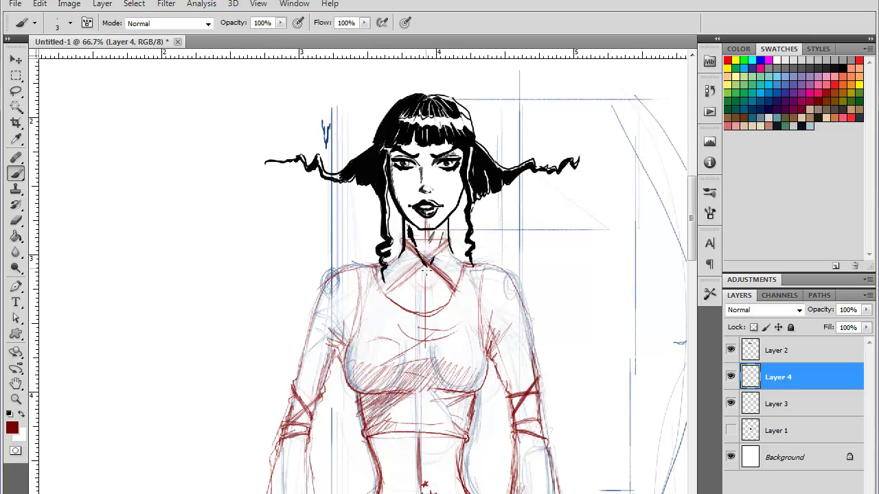
Step: Draw two shorter straps running from the crossed straps down to a V at the centre of the scooped neckline
drag(405, 309, 426, 316)
drag(443, 280, 426, 313)
drag(408, 281, 422, 316)
drag(443, 277, 427, 312)
key(ctrl+minus)
key(ctrl+minus)
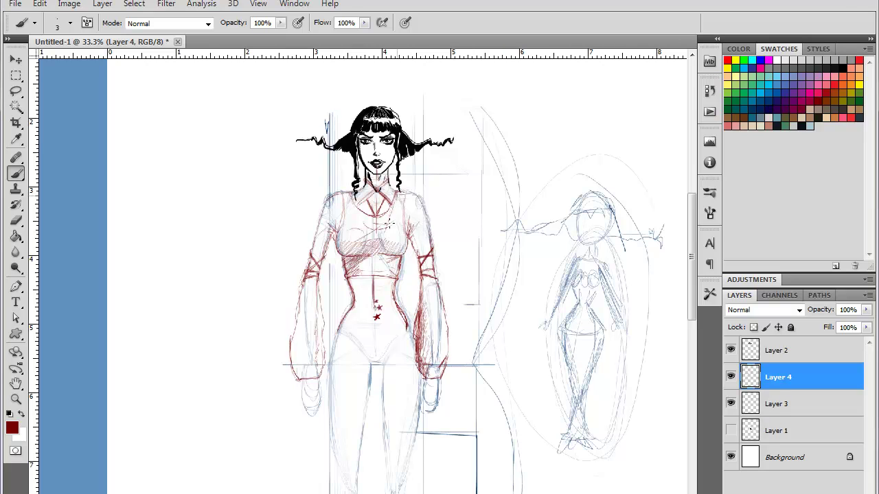
mouse_move(389, 223)
mouse_down()
mouse_move(395, 216)
mouse_move(365, 241)
mouse_move(357, 220)
mouse_move(399, 194)
mouse_move(382, 251)
mouse_up()
drag(372, 212, 351, 248)
mouse_move(357, 195)
mouse_down()
mouse_move(347, 228)
mouse_move(356, 237)
mouse_up()
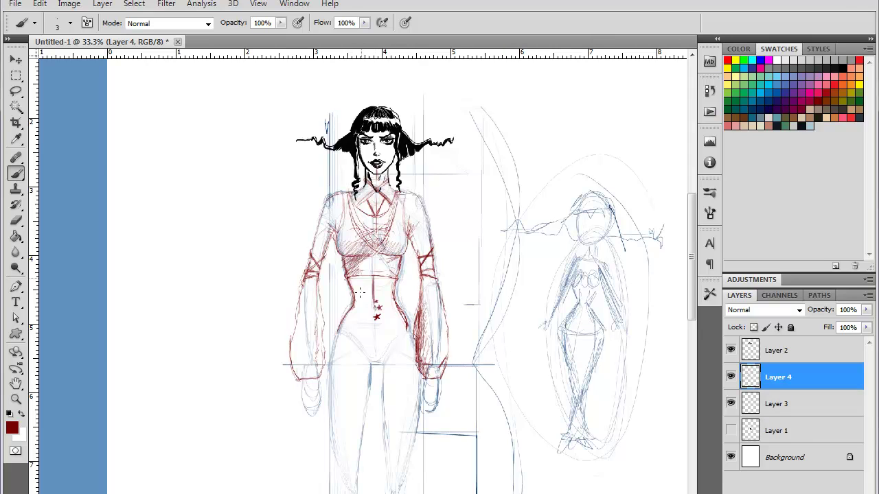
key(ctrl+alt+z)
key(ctrl+alt+z)
key(ctrl+alt+z)
key(ctrl+alt+z)
key(ctrl+alt+z)
key(ctrl+alt+z)
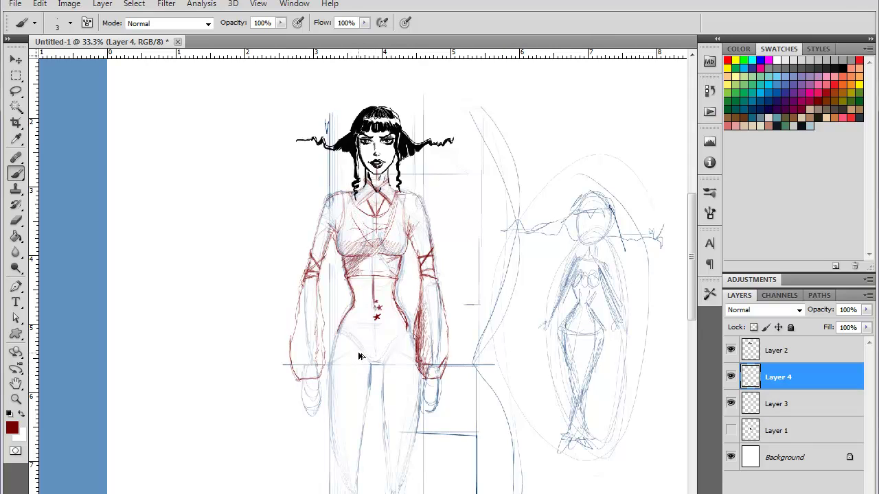
key(ctrl+alt+z)
drag(458, 362, 433, 305)
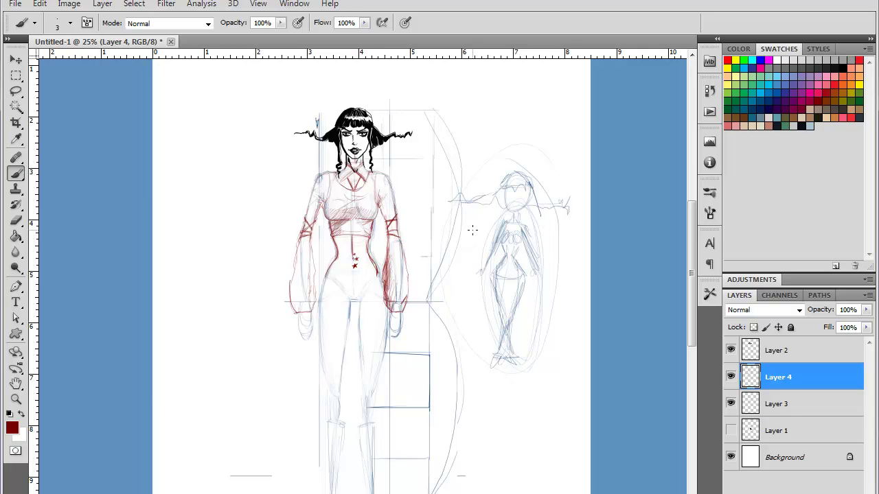
key(g)
drag(298, 242, 313, 221)
key(ctrl+z)
drag(407, 364, 375, 281)
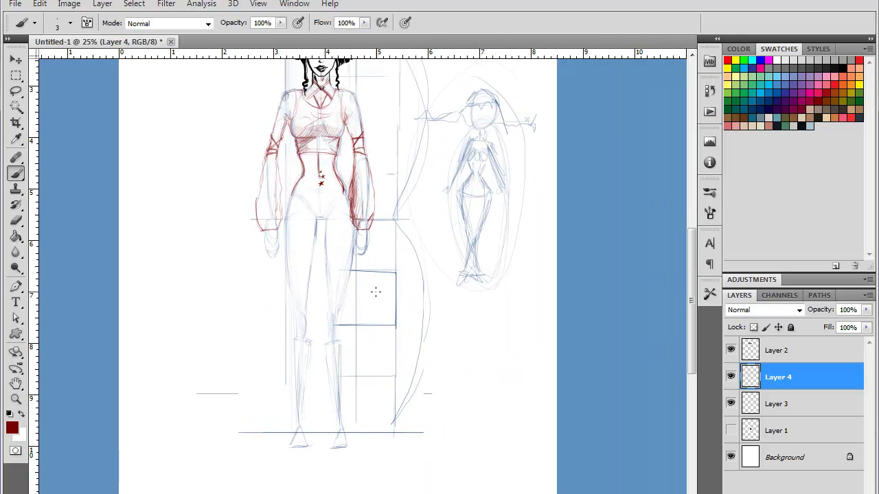
drag(405, 252, 410, 302)
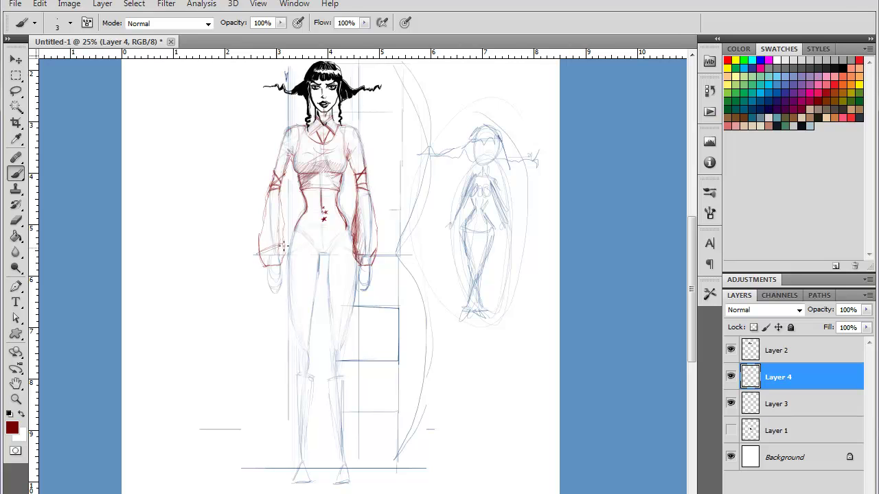
Step: Draw ruffled trim bands near the wrists of both sleeves and redraw the cuff hems beneath them
mouse_move(258, 254)
mouse_down()
mouse_move(283, 245)
mouse_move(256, 252)
mouse_move(284, 245)
mouse_move(277, 241)
mouse_move(287, 250)
mouse_move(263, 245)
mouse_up()
mouse_move(375, 243)
mouse_down()
mouse_move(351, 255)
mouse_move(371, 254)
mouse_move(353, 244)
mouse_move(371, 237)
mouse_move(358, 236)
mouse_move(376, 248)
mouse_up()
mouse_move(354, 220)
mouse_down()
mouse_move(354, 237)
mouse_move(376, 246)
mouse_up()
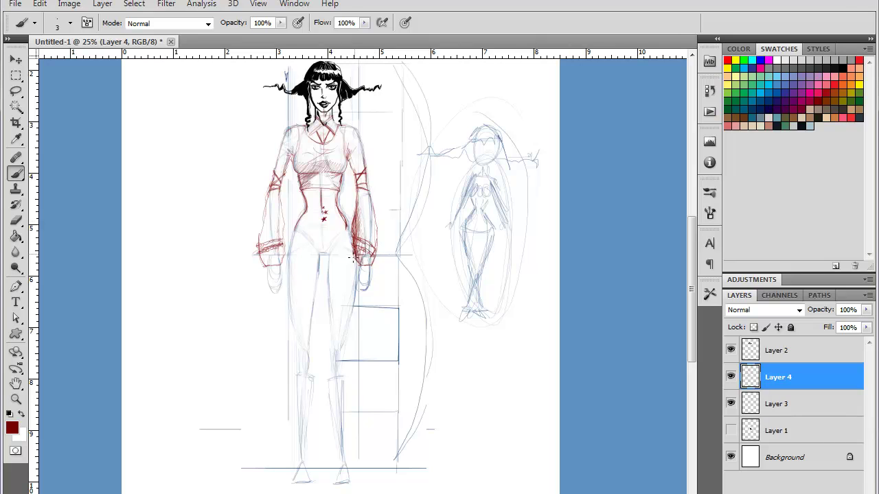
mouse_move(372, 256)
mouse_down()
mouse_move(377, 267)
mouse_move(364, 261)
mouse_up()
mouse_move(260, 258)
mouse_down()
mouse_move(261, 267)
mouse_move(278, 262)
mouse_up()
Step: Clean up the shaded sleeve and redraw both forearm outlines as straight flares from the elbow straps to the cuffs
drag(358, 228, 358, 207)
drag(374, 242, 377, 234)
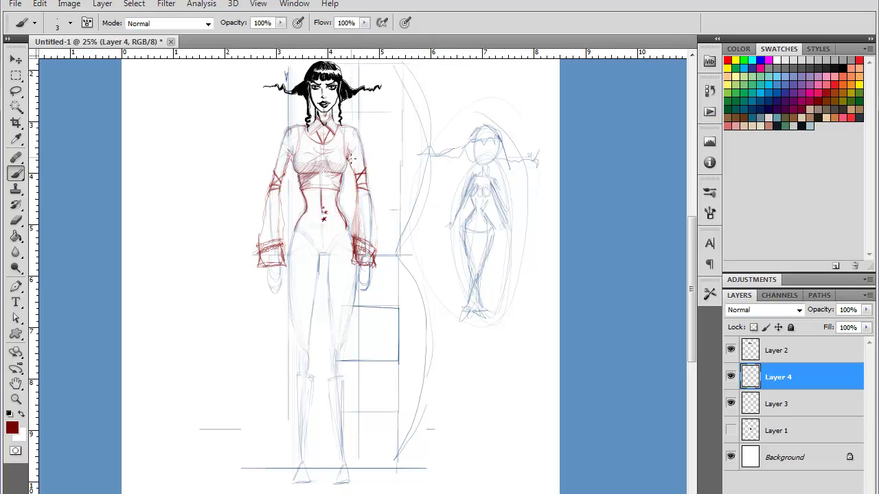
mouse_move(355, 192)
mouse_down()
mouse_move(350, 235)
mouse_move(371, 206)
mouse_move(368, 193)
mouse_move(375, 249)
mouse_up()
mouse_move(279, 193)
mouse_down()
mouse_move(280, 238)
mouse_move(269, 194)
mouse_move(261, 236)
mouse_up()
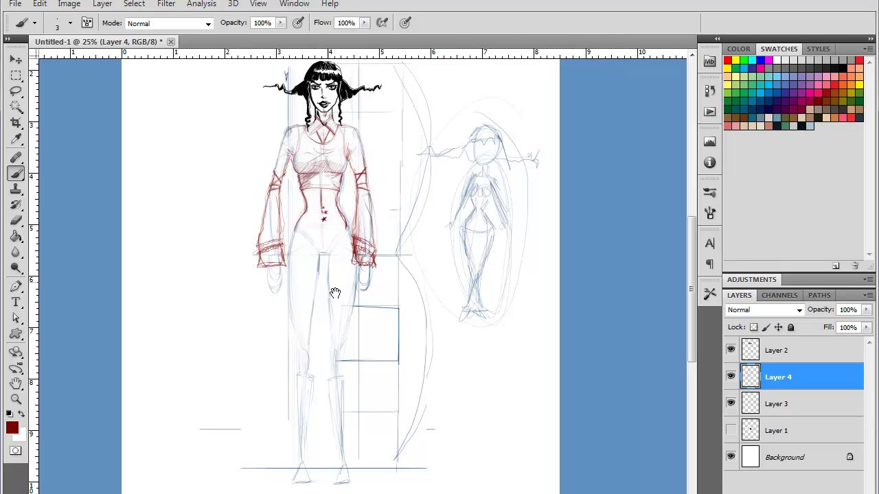
Step: Draw a low curved waistline across the hips below the navel stars
mouse_move(385, 332)
mouse_down()
mouse_move(367, 294)
mouse_move(369, 310)
mouse_up()
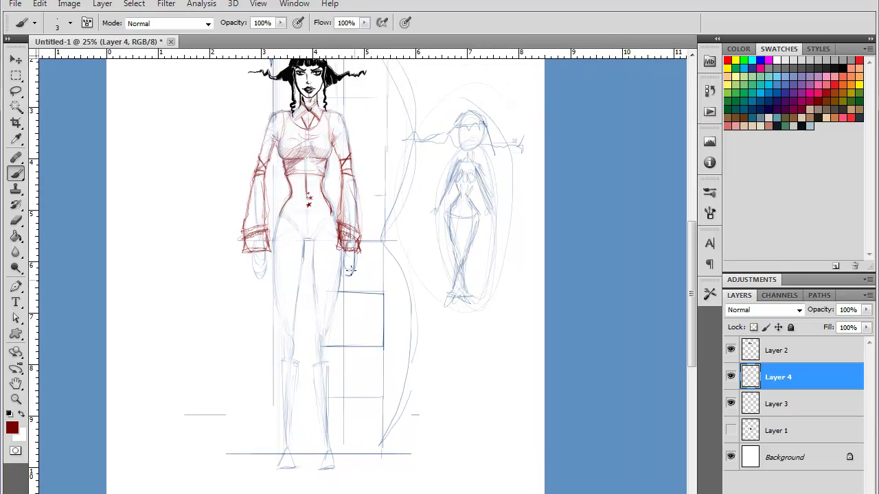
drag(281, 217, 335, 213)
drag(279, 220, 328, 220)
key(ctrl+plus)
key(ctrl+plus)
drag(271, 198, 381, 333)
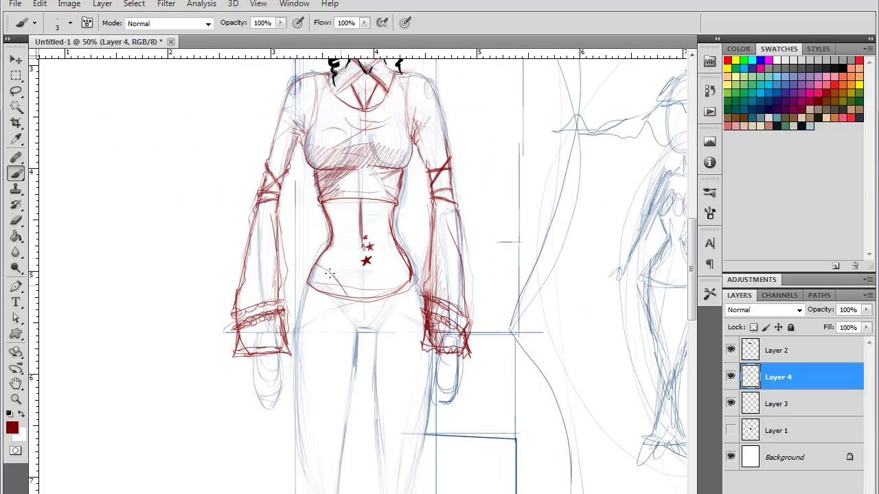
Step: Draw thick curved straps from both hips down to the low waistline and darken the hem of the cropped top
mouse_move(347, 297)
mouse_down()
mouse_move(313, 264)
mouse_move(406, 265)
mouse_move(381, 295)
mouse_up()
drag(405, 263, 381, 295)
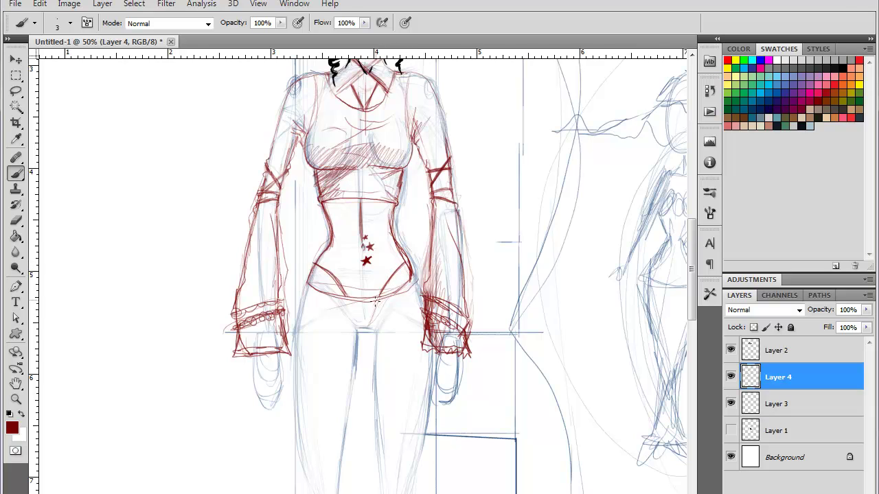
mouse_move(374, 304)
mouse_down()
mouse_move(348, 309)
mouse_move(359, 331)
mouse_move(359, 314)
mouse_move(365, 328)
mouse_move(371, 306)
mouse_up()
drag(315, 261, 398, 259)
key(ctrl+z)
drag(327, 270, 345, 292)
drag(409, 260, 382, 295)
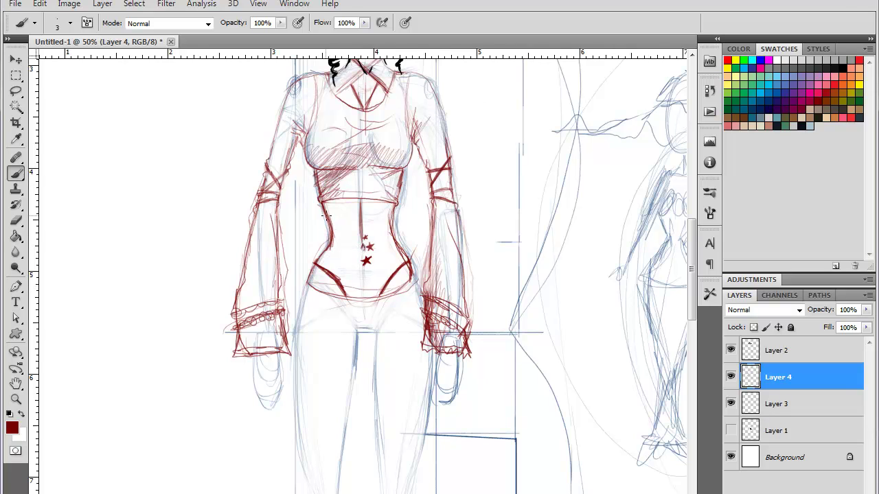
drag(395, 201, 317, 203)
Step: Darken the ends of the low waistline where it meets the hips
key(ctrl+minus)
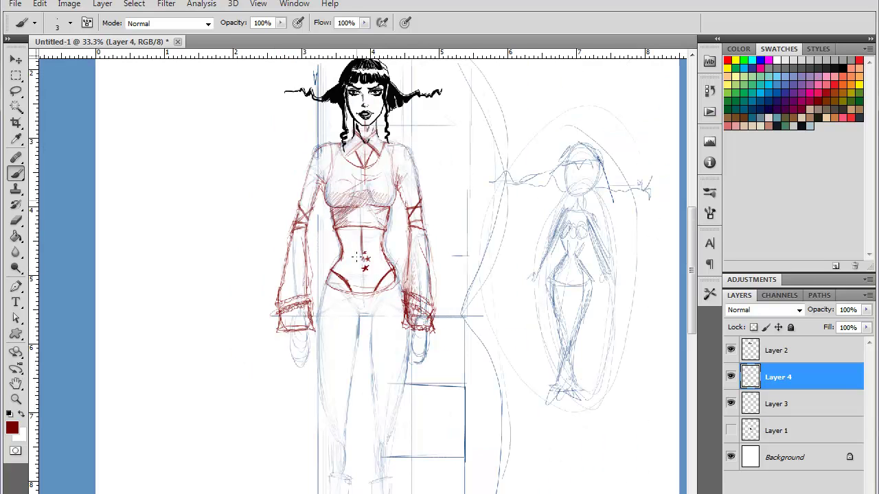
key(ctrl+plus)
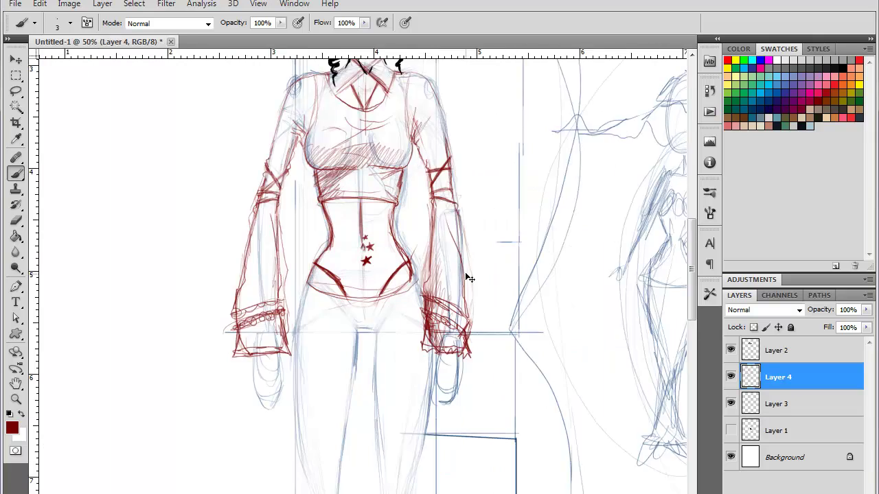
key(ctrl+plus)
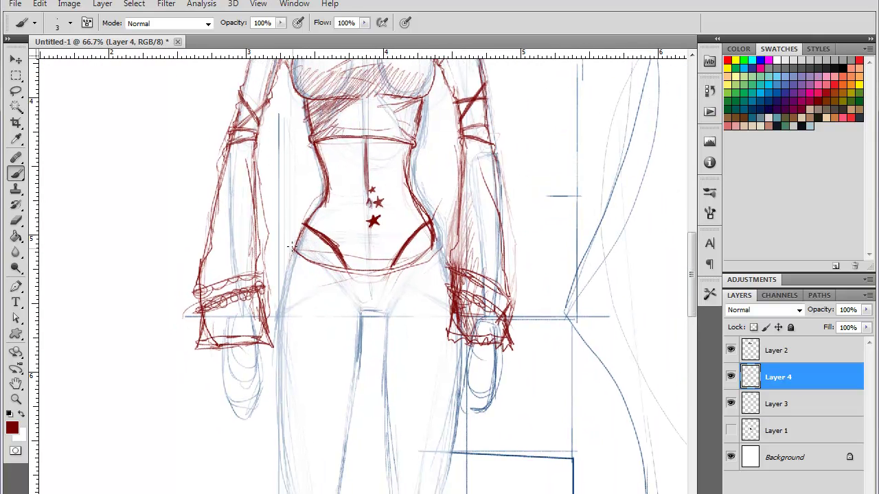
mouse_move(294, 250)
mouse_down()
mouse_move(438, 260)
mouse_move(411, 265)
mouse_move(437, 242)
mouse_move(408, 265)
mouse_move(303, 262)
mouse_up()
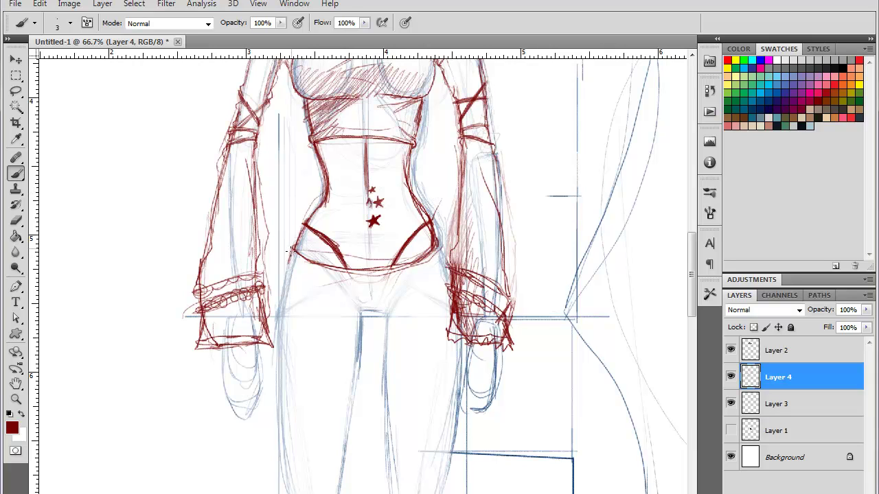
mouse_move(293, 250)
mouse_down()
mouse_move(287, 270)
mouse_move(320, 287)
mouse_up()
mouse_move(442, 264)
mouse_down()
mouse_move(437, 248)
mouse_move(441, 266)
mouse_move(420, 280)
mouse_move(367, 292)
mouse_up()
key(ctrl+alt+z)
key(ctrl+alt+z)
Step: Draw the skirt's diagonal wrap lines sweeping from one hip down across to the opposite thigh, with the outer hip contour
drag(434, 268, 281, 311)
drag(442, 261, 383, 306)
mouse_move(426, 278)
mouse_down()
mouse_move(325, 332)
mouse_move(287, 335)
mouse_up()
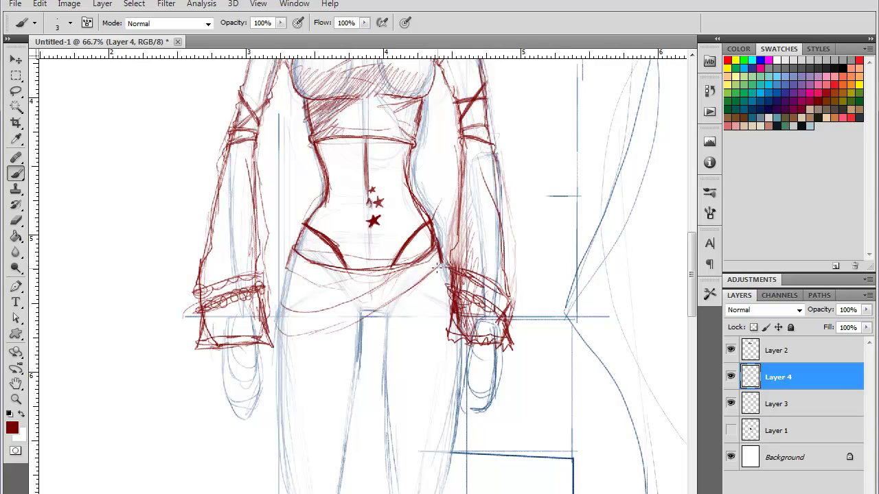
mouse_move(441, 246)
mouse_down()
mouse_move(416, 285)
mouse_move(331, 331)
mouse_move(291, 334)
mouse_move(275, 322)
mouse_move(275, 305)
mouse_move(274, 324)
mouse_move(293, 251)
mouse_move(280, 299)
mouse_move(285, 270)
mouse_up()
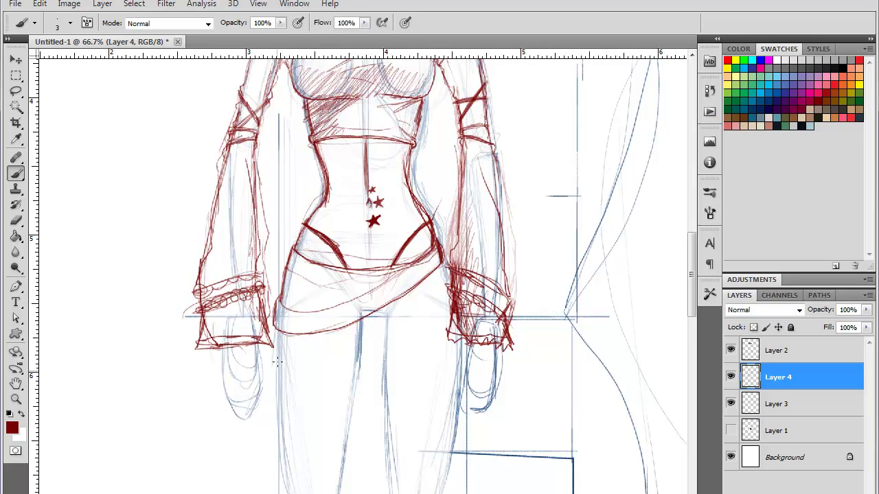
Step: Extend the skirt's sides down the thighs, add a third diagonal tier, and darken the uppermost wrap line
drag(279, 324, 274, 355)
drag(440, 259, 454, 297)
mouse_move(278, 338)
mouse_down()
mouse_move(277, 353)
mouse_move(315, 358)
mouse_move(452, 300)
mouse_move(313, 358)
mouse_move(278, 360)
mouse_move(275, 342)
mouse_move(415, 316)
mouse_move(449, 295)
mouse_up()
mouse_move(405, 269)
mouse_down()
mouse_move(362, 296)
mouse_move(418, 258)
mouse_move(356, 301)
mouse_move(304, 313)
mouse_move(279, 299)
mouse_up()
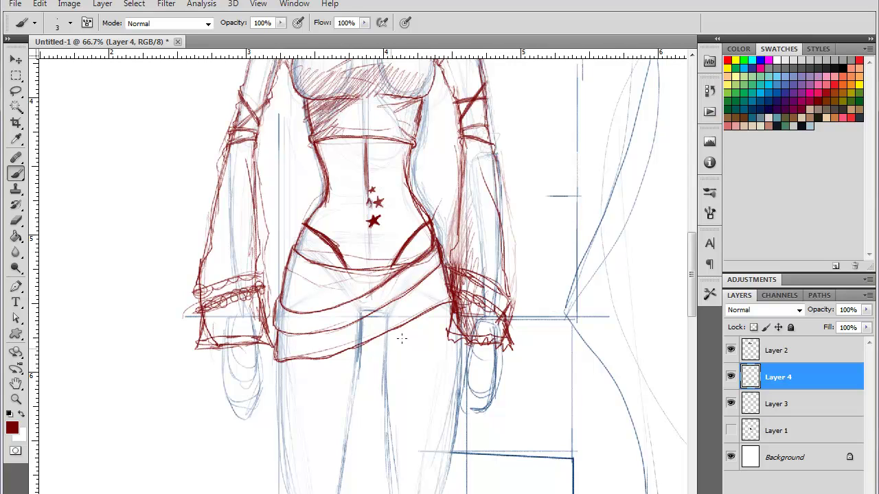
key(ctrl+minus)
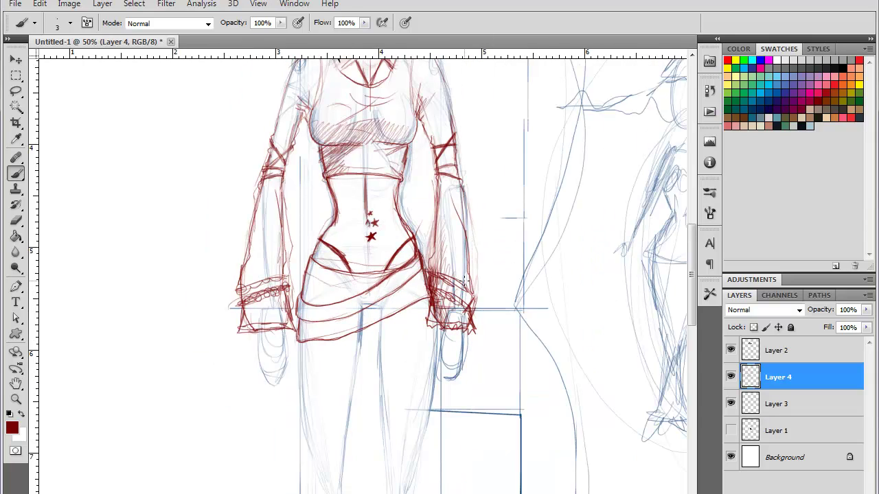
key(ctrl+plus)
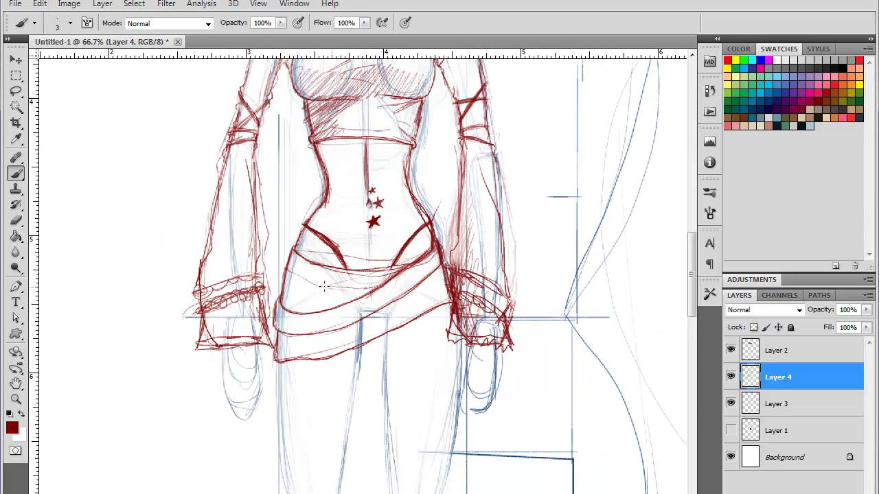
Step: Add a small belt loop below the skirt's waistline and light fold lines along its lower tiers
mouse_move(316, 268)
mouse_down()
mouse_move(313, 283)
mouse_move(321, 283)
mouse_up()
mouse_move(369, 326)
mouse_down()
mouse_move(417, 299)
mouse_move(417, 312)
mouse_up()
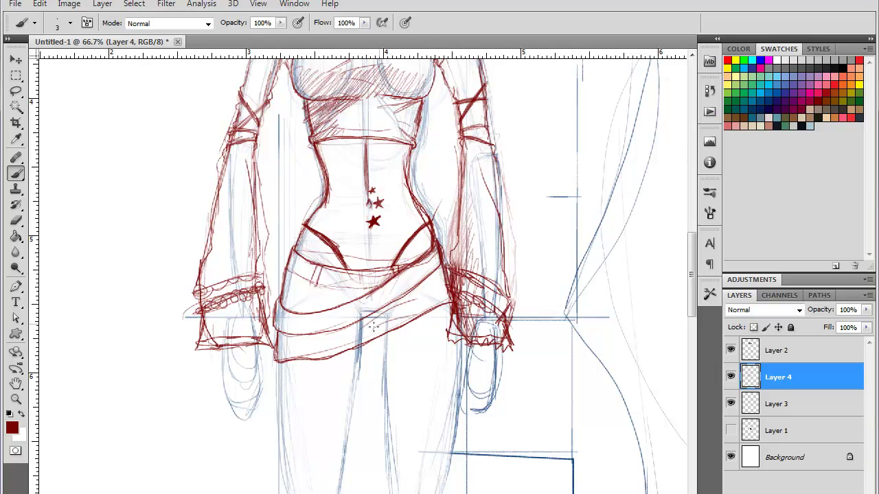
drag(309, 353, 358, 326)
Step: Erase the skirt's lowest diagonal tier and try a straighter hem across the upper thighs in its place
scroll(398, 305, down, 3)
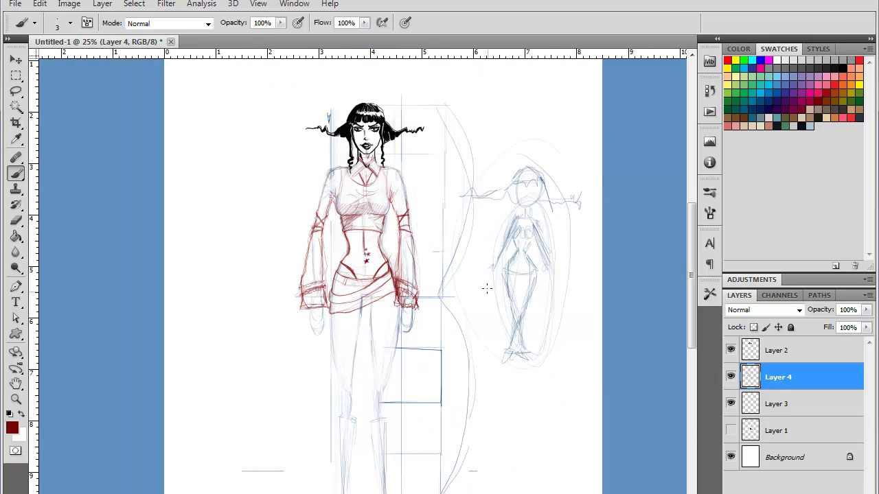
scroll(486, 289, up, 2)
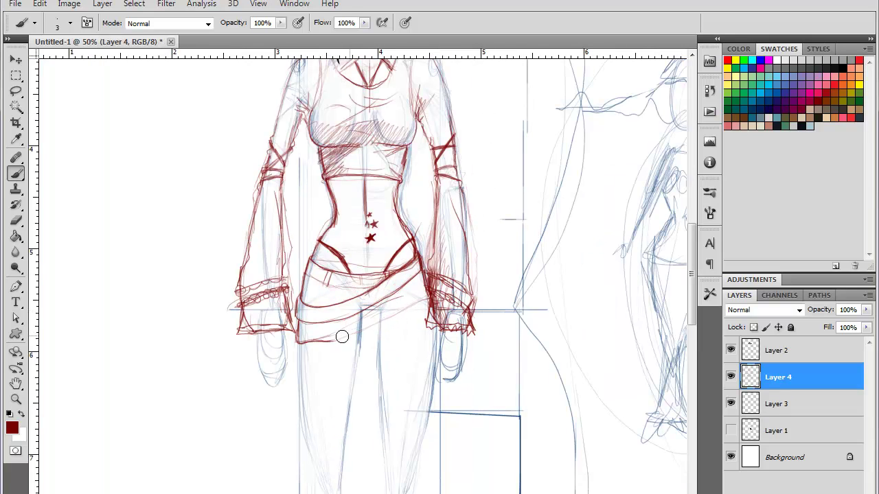
key(ctrl+z)
mouse_move(299, 329)
mouse_down()
mouse_move(392, 320)
mouse_move(429, 327)
mouse_move(308, 329)
mouse_up()
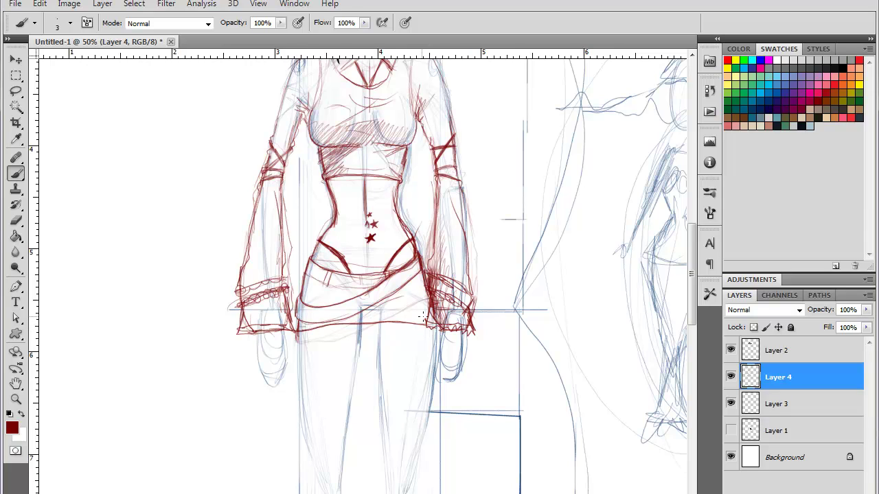
drag(425, 321, 295, 324)
key(ctrl+z)
mouse_move(297, 334)
mouse_down()
mouse_move(340, 322)
mouse_move(437, 328)
mouse_up()
key(ctrl+minus)
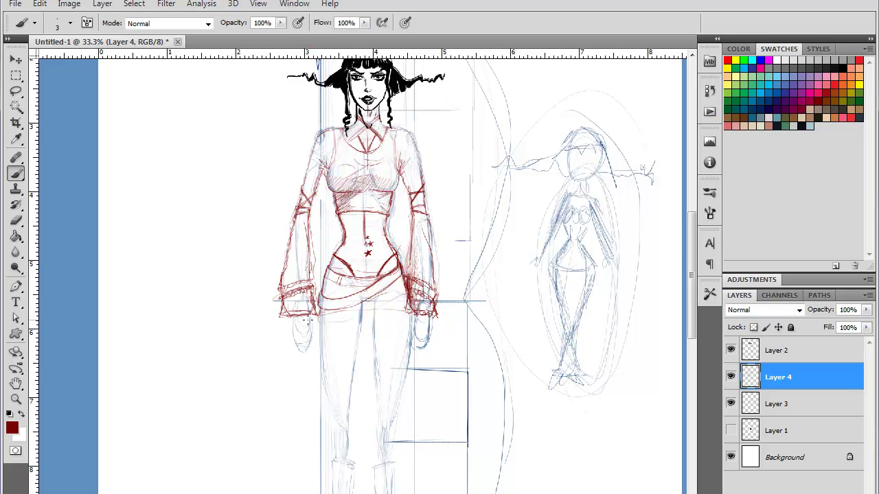
Step: Try light vertical pleat lines across the skirt's upper wrap tier
key(ctrl+plus)
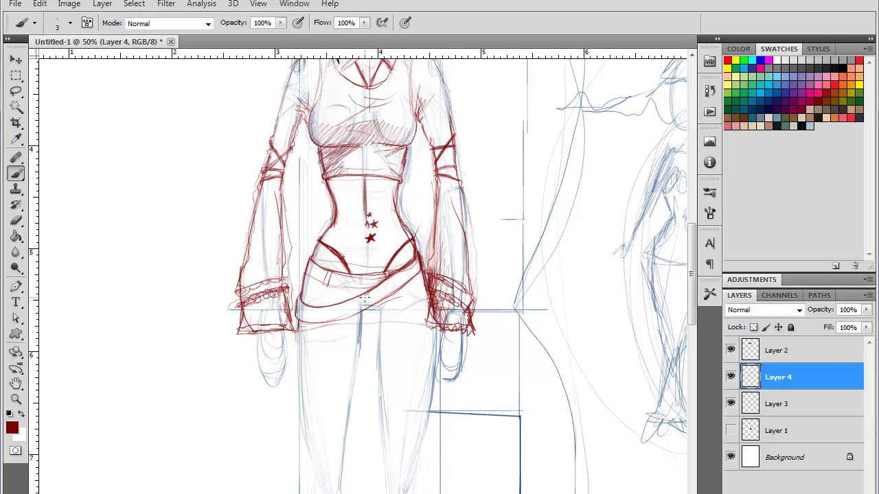
key(ctrl+plus)
drag(404, 333, 411, 315)
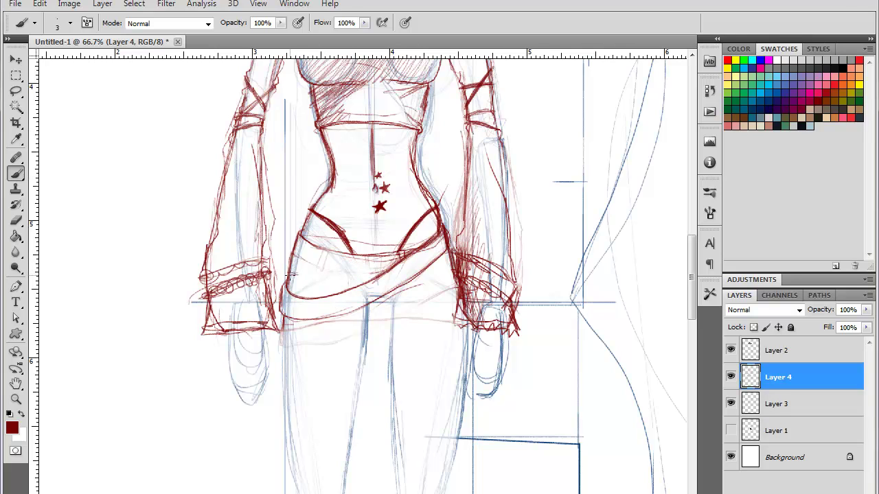
drag(289, 277, 354, 284)
drag(453, 271, 401, 284)
mouse_move(303, 246)
mouse_down()
mouse_move(301, 272)
mouse_move(315, 280)
mouse_up()
mouse_move(331, 246)
mouse_down()
mouse_move(324, 283)
mouse_move(334, 282)
mouse_up()
drag(346, 254, 349, 284)
drag(365, 253, 361, 272)
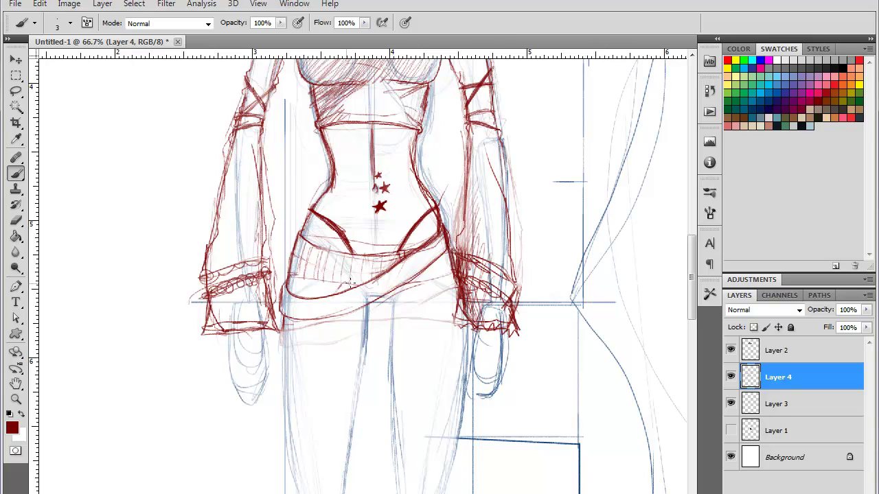
Step: Try a pleated ruffle with a wavy hem across the upper thighs beneath the skirt's diagonal wrap
mouse_move(317, 343)
mouse_down()
mouse_move(348, 282)
mouse_move(328, 319)
mouse_move(352, 317)
mouse_move(336, 338)
mouse_move(348, 325)
mouse_move(351, 357)
mouse_move(313, 359)
mouse_up()
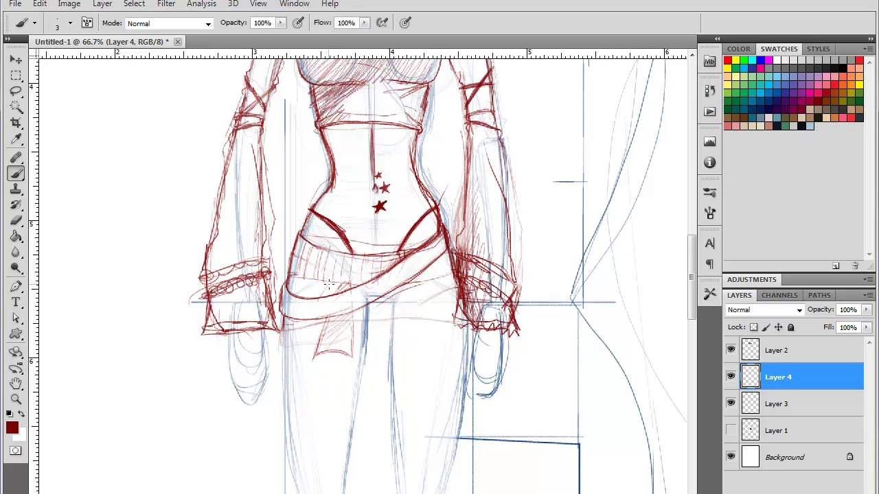
mouse_move(307, 327)
mouse_down()
mouse_move(290, 347)
mouse_move(304, 327)
mouse_move(305, 357)
mouse_move(315, 351)
mouse_move(291, 361)
mouse_up()
mouse_move(352, 345)
mouse_down()
mouse_move(360, 362)
mouse_move(371, 311)
mouse_move(375, 362)
mouse_up()
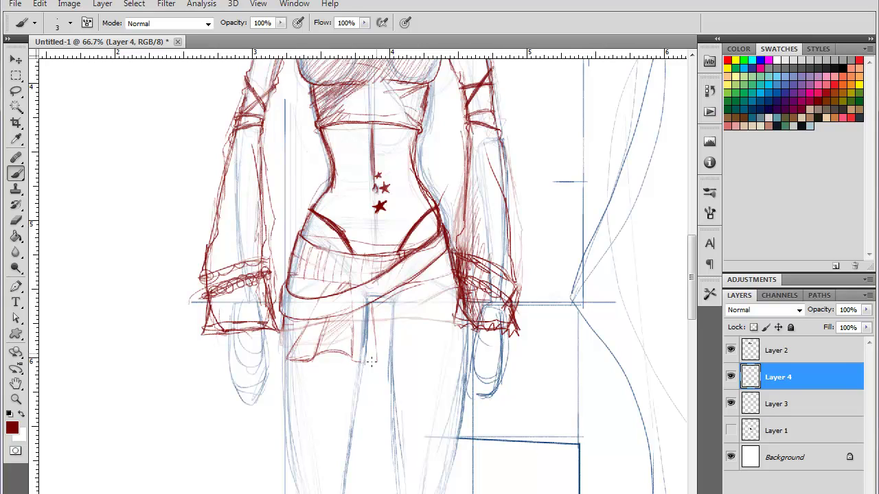
mouse_move(283, 320)
mouse_down()
mouse_move(274, 353)
mouse_move(291, 343)
mouse_up()
drag(378, 358, 405, 354)
mouse_move(407, 298)
mouse_down()
mouse_move(422, 353)
mouse_move(439, 346)
mouse_move(412, 360)
mouse_move(422, 361)
mouse_move(427, 348)
mouse_move(410, 352)
mouse_move(447, 348)
mouse_up()
drag(441, 309, 447, 351)
drag(430, 283, 445, 347)
drag(448, 340, 450, 343)
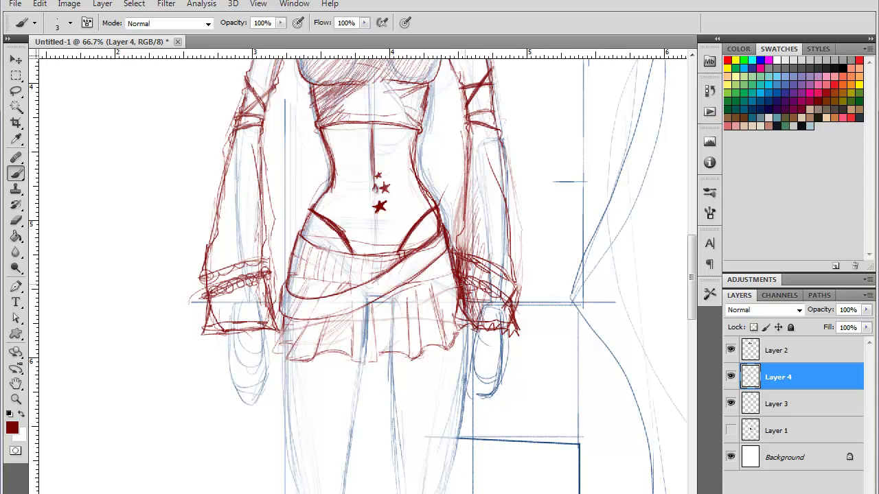
key(ctrl+minus)
key(ctrl+minus)
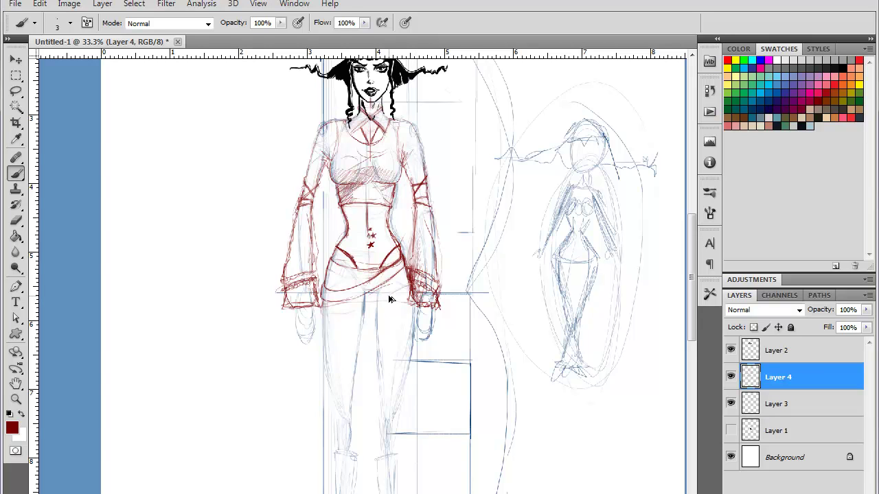
Step: Draw a curved belt band below the skirt's waistline, with a small loop near one hip and light hatching along the band
key(ctrl+plus)
drag(373, 306, 375, 362)
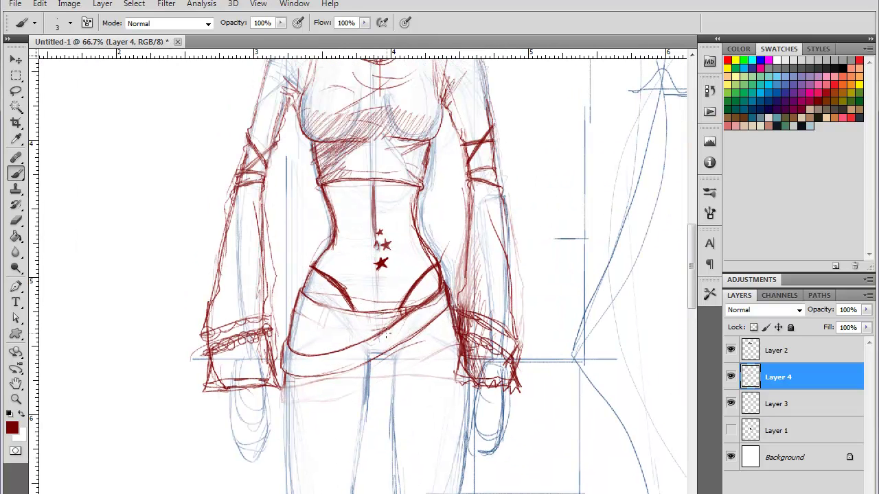
mouse_move(387, 332)
mouse_down()
mouse_move(303, 322)
mouse_move(321, 330)
mouse_move(301, 294)
mouse_move(352, 317)
mouse_move(398, 312)
mouse_move(372, 317)
mouse_up()
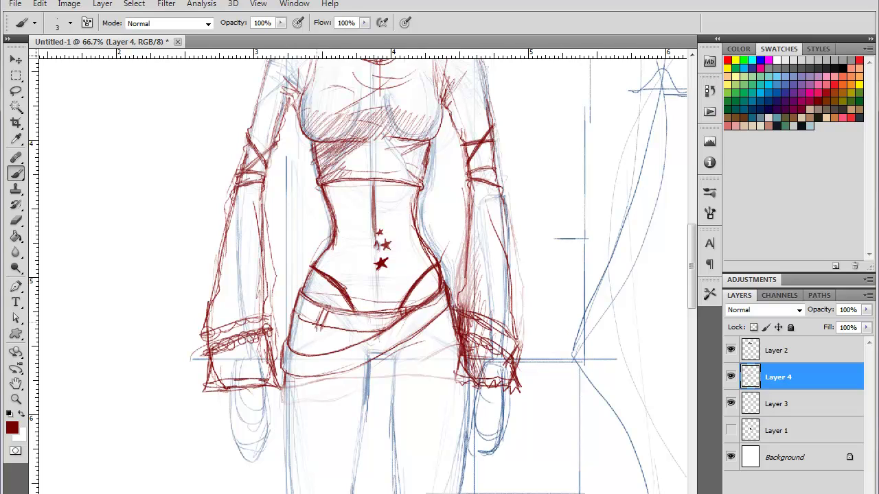
mouse_move(317, 324)
mouse_down()
mouse_move(292, 313)
mouse_move(299, 310)
mouse_move(303, 320)
mouse_move(318, 305)
mouse_move(311, 317)
mouse_move(332, 317)
mouse_move(327, 329)
mouse_move(373, 308)
mouse_move(368, 337)
mouse_move(389, 317)
mouse_up()
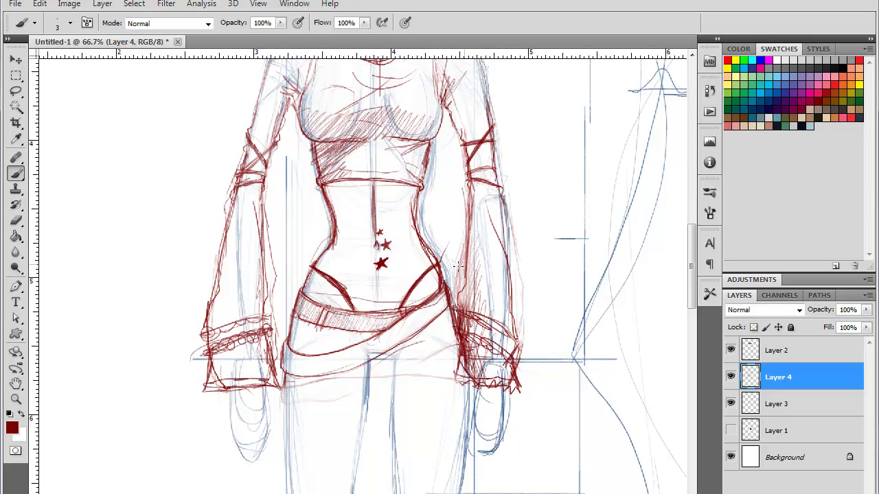
Step: Outline the inner and outer thigh of the figure's right leg and add diagonal strap lines around its knee
drag(483, 342, 471, 280)
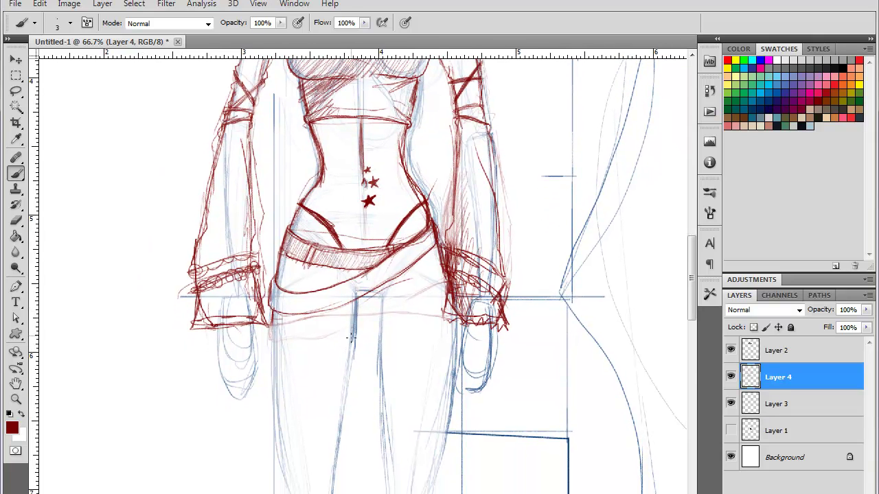
key(ctrl+minus)
key(ctrl+minus)
drag(381, 376, 337, 228)
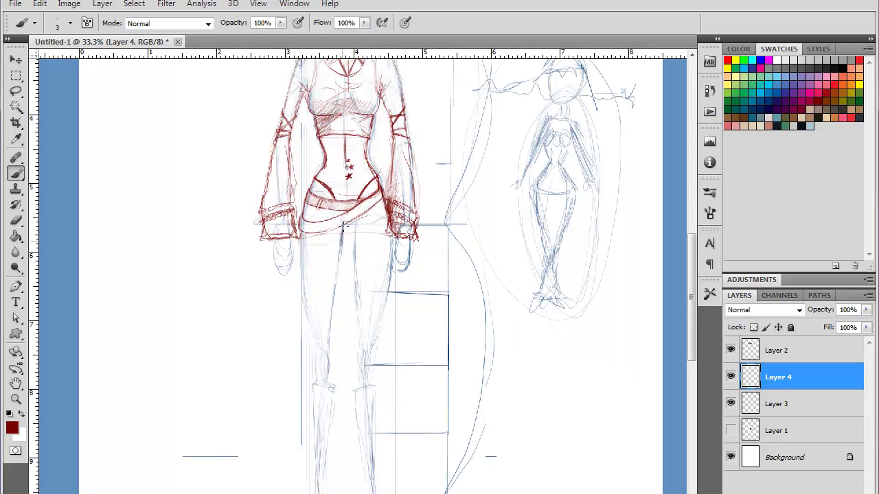
drag(337, 265, 333, 288)
mouse_move(298, 265)
mouse_down()
mouse_move(317, 364)
mouse_move(325, 333)
mouse_move(319, 300)
mouse_move(307, 298)
mouse_move(319, 289)
mouse_move(299, 306)
mouse_up()
mouse_move(316, 299)
mouse_down()
mouse_move(297, 308)
mouse_move(299, 333)
mouse_up()
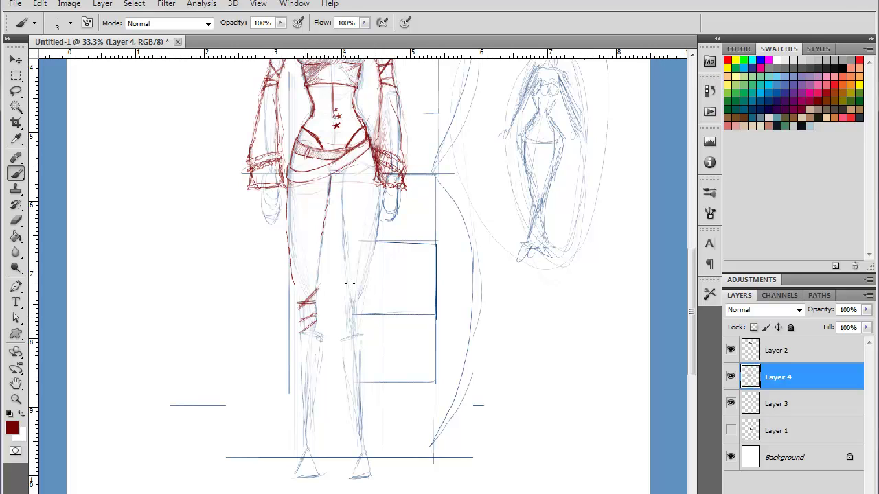
Step: Draw matching crisscross strap lines around the knee of the figure's left leg
mouse_move(344, 291)
mouse_down()
mouse_move(354, 300)
mouse_move(341, 325)
mouse_up()
drag(356, 322, 347, 329)
mouse_move(344, 298)
mouse_down()
mouse_move(358, 306)
mouse_move(346, 305)
mouse_move(355, 333)
mouse_up()
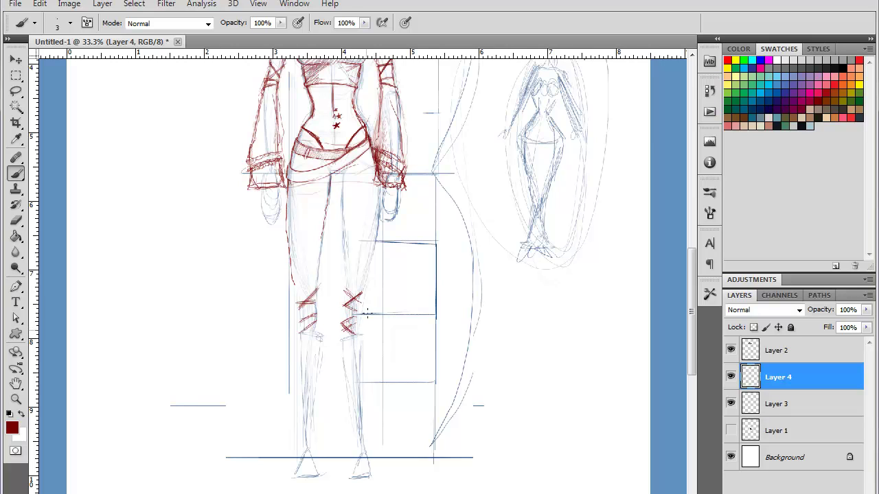
key(ctrl+minus)
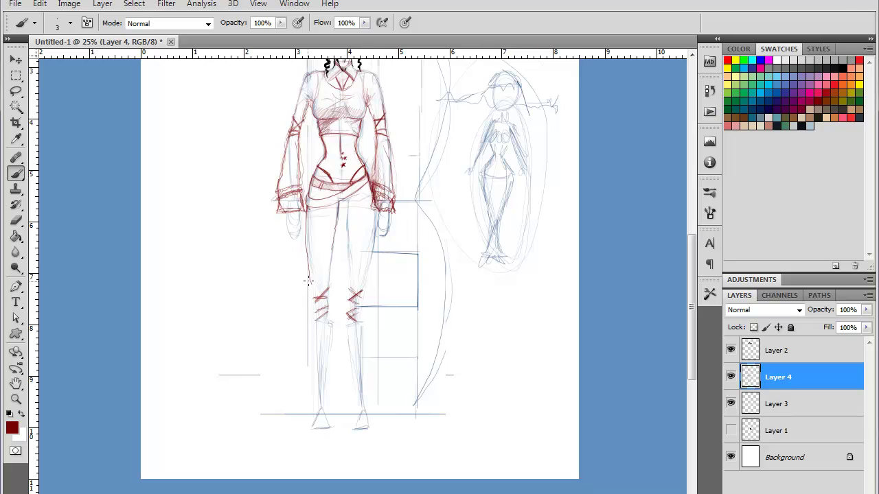
mouse_move(315, 298)
mouse_down()
mouse_move(309, 319)
mouse_move(325, 320)
mouse_move(330, 354)
mouse_up()
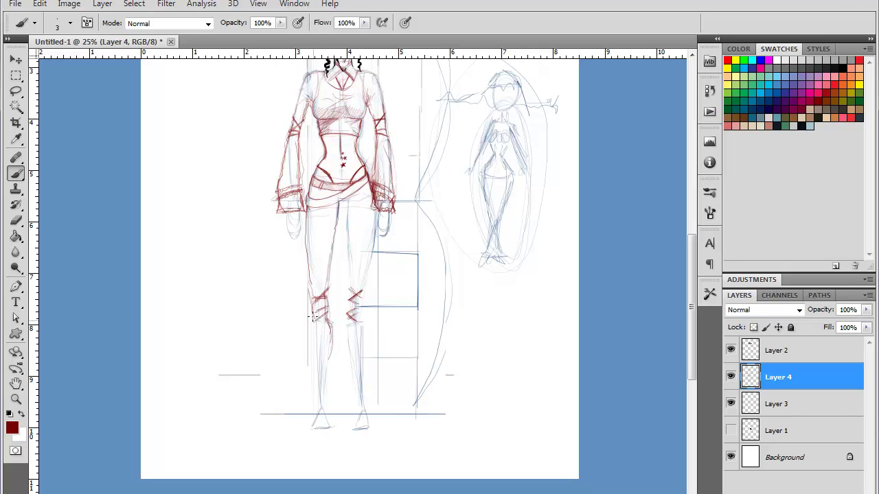
mouse_move(312, 314)
mouse_down()
mouse_move(311, 365)
mouse_move(327, 358)
mouse_move(326, 370)
mouse_move(314, 362)
mouse_move(308, 395)
mouse_up()
key(ctrl+alt+z)
key(ctrl+alt+z)
drag(326, 386, 323, 410)
Step: Remove the dark red leg outlines and zigzag knee marks from both legs, leaving only the blue construction sketch
key(ctrl+alt+z)
key(ctrl+alt+z)
key(ctrl+alt+z)
key(ctrl+alt+z)
key(ctrl+alt+z)
key(ctrl+alt+z)
key(ctrl+alt+z)
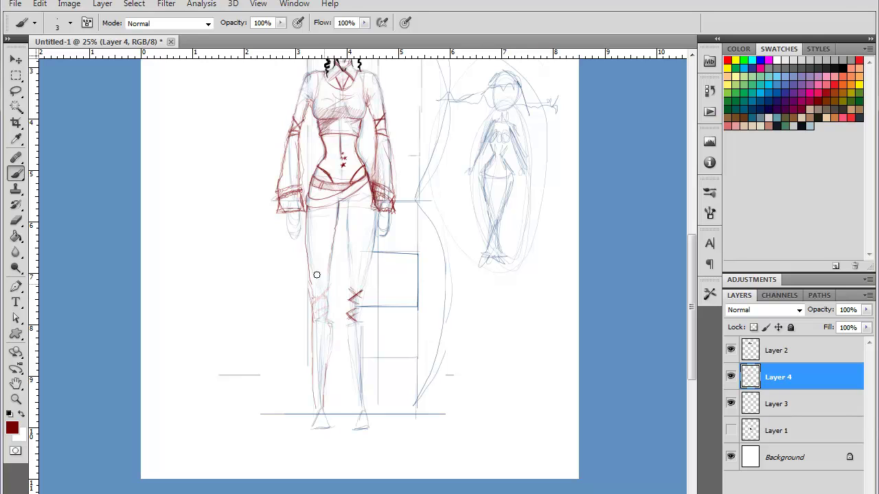
key(ctrl+alt+z)
key(ctrl+alt+z)
key(ctrl+alt+z)
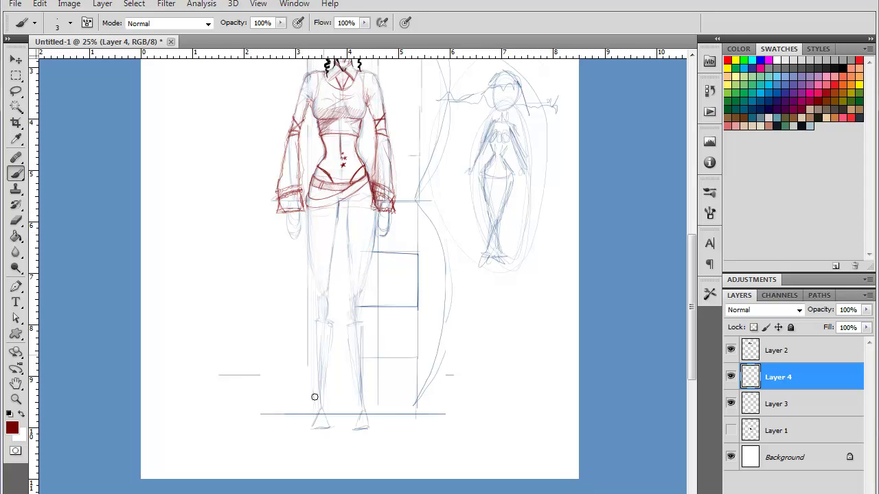
Step: Sketch the wrap skirt's diagonal lower hem and side edge in dark red, plus the upper contours of the left-hand leg
key(ctrl+plus)
key(ctrl+plus)
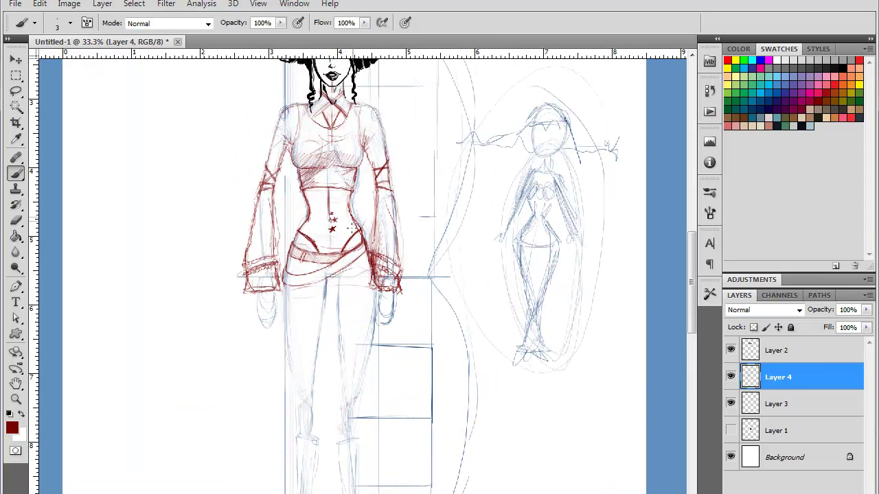
mouse_move(244, 302)
mouse_down()
mouse_move(409, 223)
mouse_move(373, 266)
mouse_move(250, 324)
mouse_up()
key(ctrl+z)
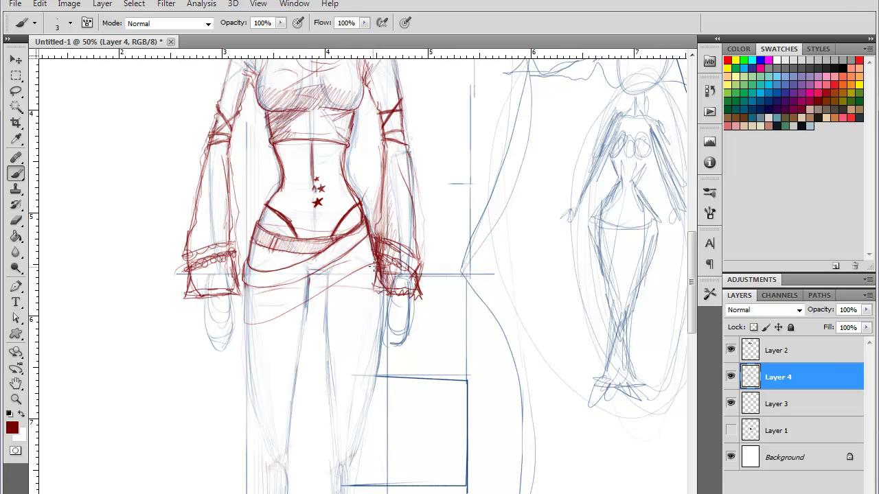
mouse_move(376, 262)
mouse_down()
mouse_move(244, 336)
mouse_move(246, 280)
mouse_move(242, 328)
mouse_up()
key(ctrl+alt+z)
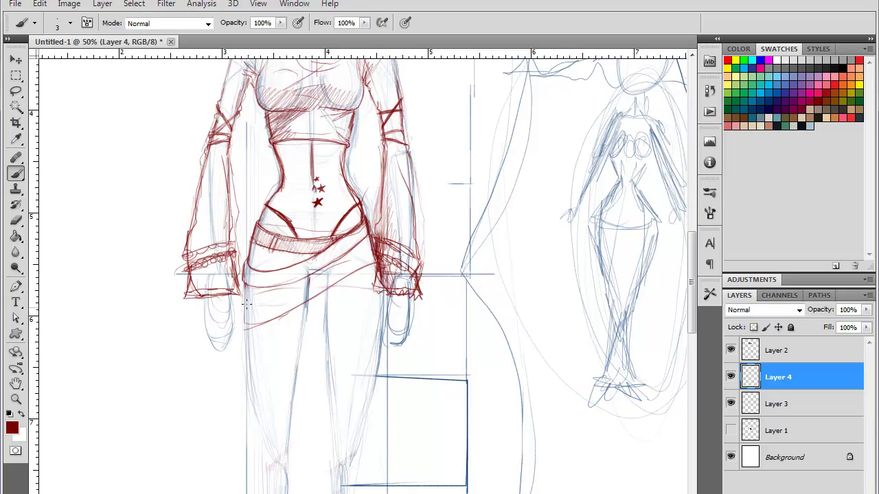
key(ctrl+alt+z)
drag(244, 286, 247, 339)
key(ctrl+alt+z)
key(ctrl+alt+z)
drag(243, 306, 243, 338)
mouse_move(244, 288)
mouse_down()
mouse_move(245, 340)
mouse_move(281, 309)
mouse_up()
drag(245, 340, 249, 393)
drag(305, 316, 287, 376)
key(ctrl+minus)
key(ctrl+minus)
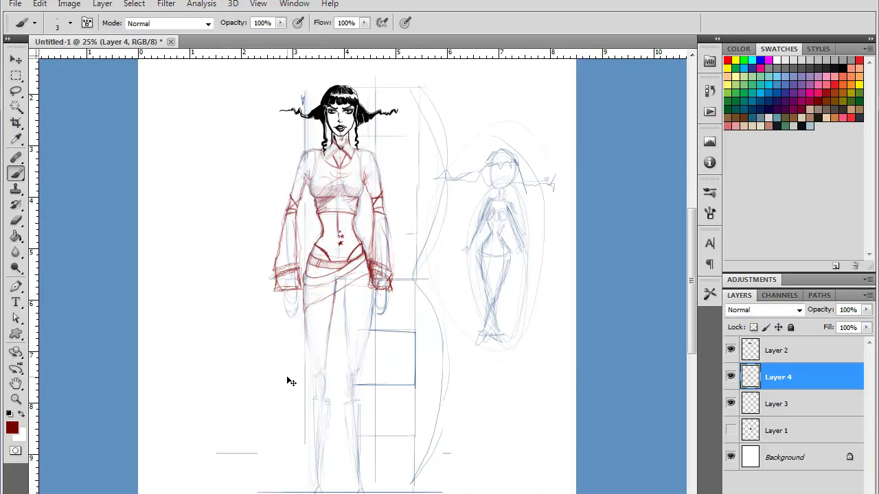
Step: Darken the skirt's side edge and diagonal hem with repeated strokes and add fold lines across the wrap
key(ctrl+plus)
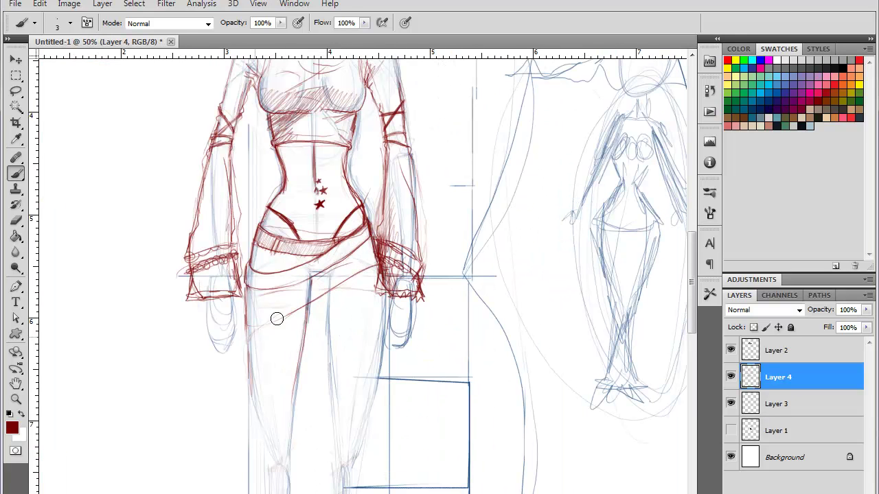
key(ctrl+plus)
mouse_move(261, 328)
mouse_down()
mouse_move(214, 354)
mouse_move(208, 374)
mouse_move(201, 356)
mouse_move(214, 335)
mouse_move(202, 348)
mouse_move(217, 316)
mouse_up()
drag(201, 353, 206, 284)
mouse_move(215, 333)
mouse_down()
mouse_move(206, 356)
mouse_move(211, 327)
mouse_up()
mouse_move(205, 357)
mouse_down()
mouse_move(210, 317)
mouse_move(210, 412)
mouse_move(271, 324)
mouse_move(344, 272)
mouse_up()
drag(308, 279, 334, 260)
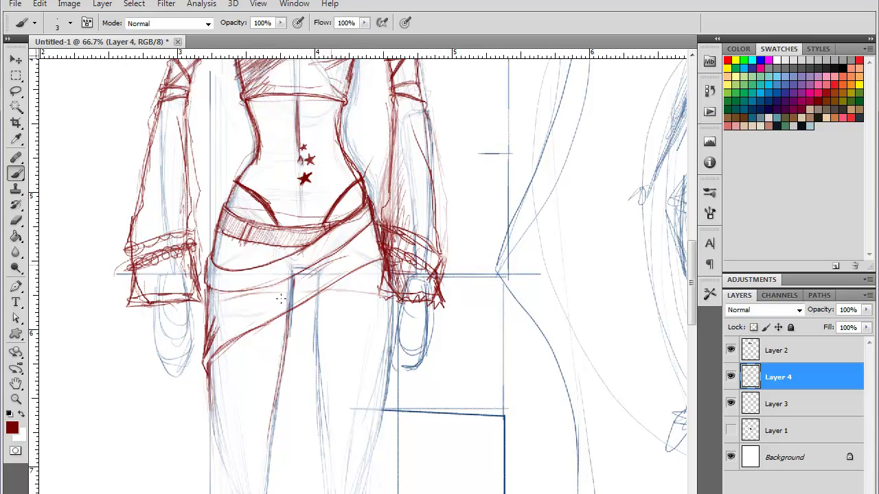
Step: Redo the fold strokes at the middle of the skirt as diagonal hatching that shades the wrap between its folds
mouse_move(250, 313)
mouse_down()
mouse_move(315, 278)
mouse_move(250, 301)
mouse_up()
key(ctrl+alt+z)
key(ctrl+alt+z)
key(ctrl+alt+z)
key(ctrl+alt+z)
drag(328, 261, 252, 305)
mouse_move(327, 263)
mouse_down()
mouse_move(253, 306)
mouse_move(286, 302)
mouse_move(268, 311)
mouse_up()
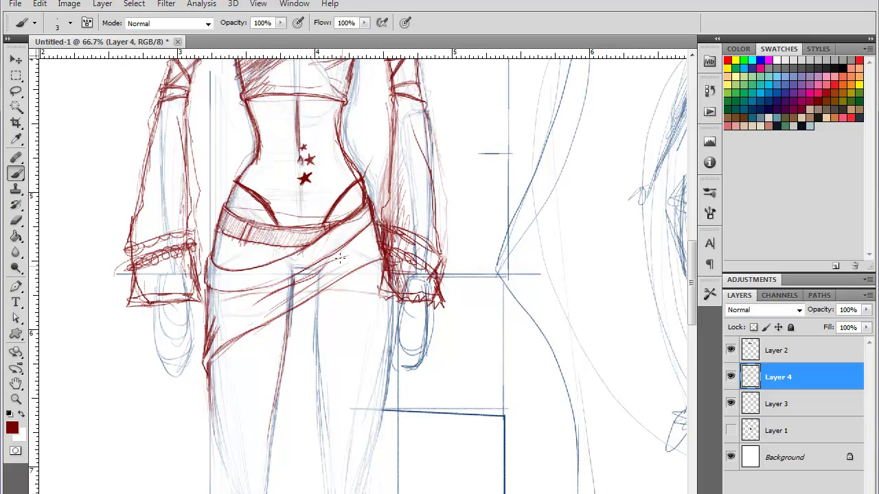
mouse_move(339, 259)
mouse_down()
mouse_move(289, 304)
mouse_move(280, 301)
mouse_up()
drag(304, 269, 273, 300)
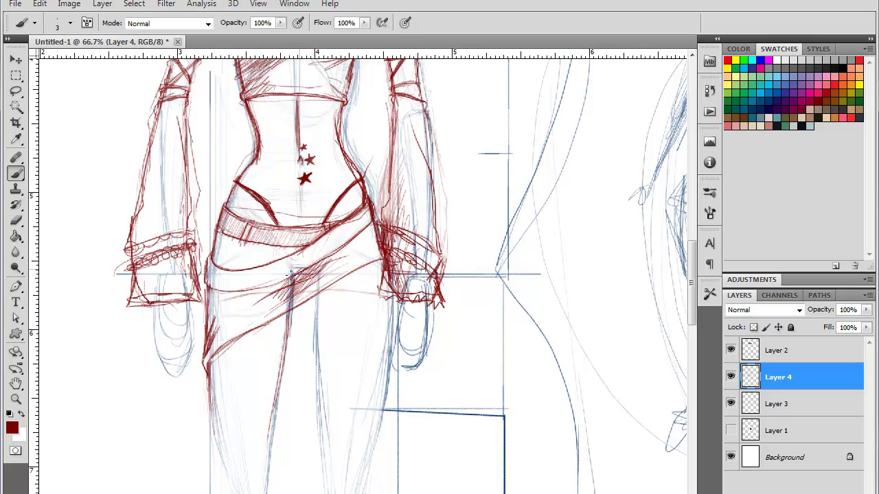
key(ctrl+minus)
key(ctrl+minus)
key(ctrl+minus)
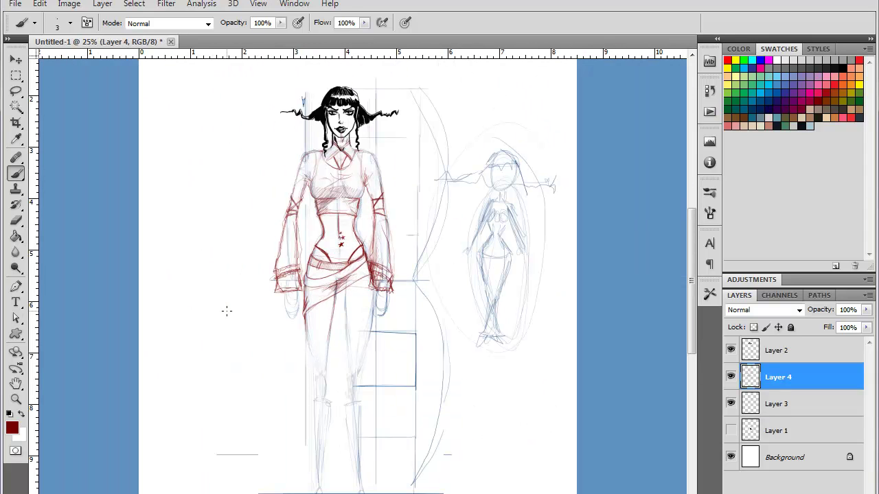
Step: Draw a slanted belt with a hatched square buckle along the skirt's upper wrap and reinforce the folds below it
key(ctrl+plus)
key(ctrl+plus)
key(ctrl+plus)
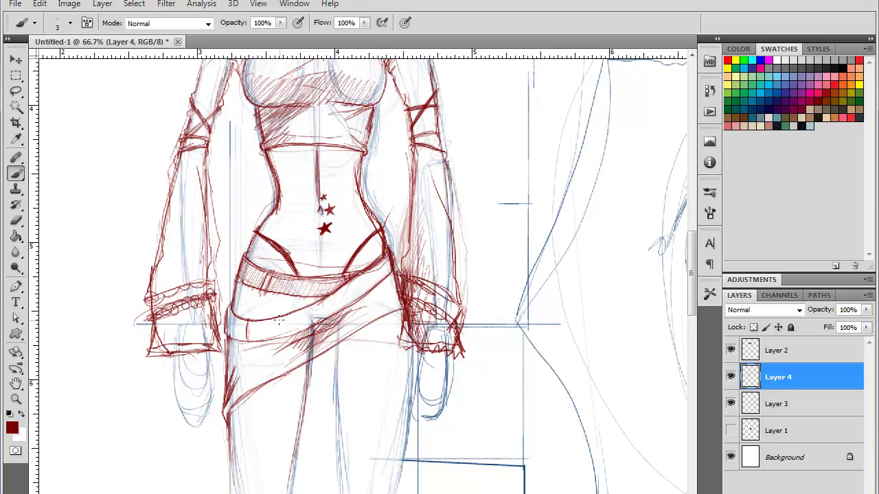
mouse_move(274, 318)
mouse_down()
mouse_move(267, 338)
mouse_move(273, 326)
mouse_move(252, 331)
mouse_move(262, 316)
mouse_move(241, 331)
mouse_move(265, 318)
mouse_move(255, 335)
mouse_move(272, 324)
mouse_move(258, 342)
mouse_move(278, 328)
mouse_move(272, 317)
mouse_move(252, 317)
mouse_move(243, 336)
mouse_move(257, 344)
mouse_move(243, 325)
mouse_up()
mouse_move(387, 257)
mouse_down()
mouse_move(329, 299)
mouse_move(267, 325)
mouse_up()
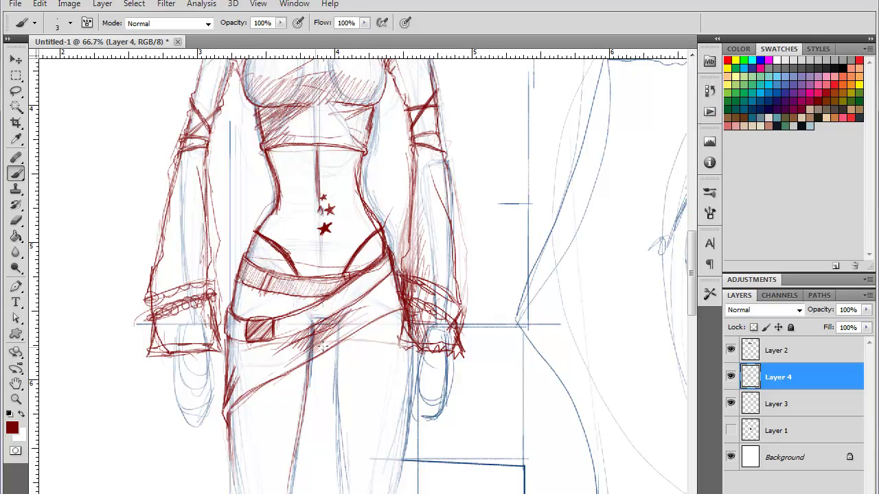
mouse_move(386, 275)
mouse_down()
mouse_move(308, 328)
mouse_move(275, 338)
mouse_move(223, 335)
mouse_move(227, 302)
mouse_move(227, 406)
mouse_up()
key(ctrl+minus)
key(ctrl+minus)
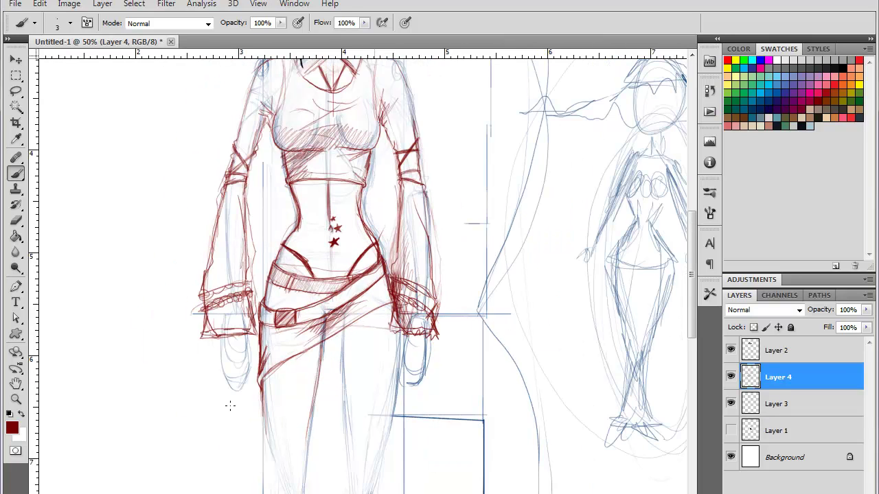
Step: Letter "LM" on the slanted belt beside the square buckle
key(ctrl+plus)
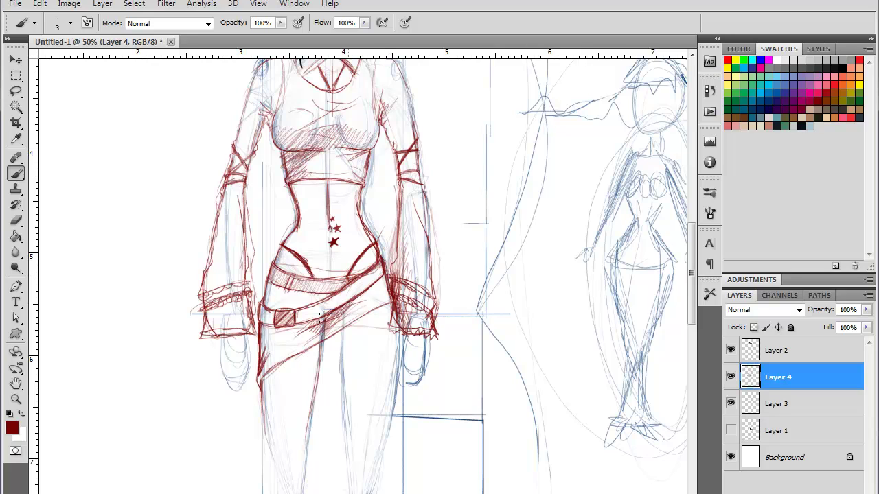
key(ctrl+plus)
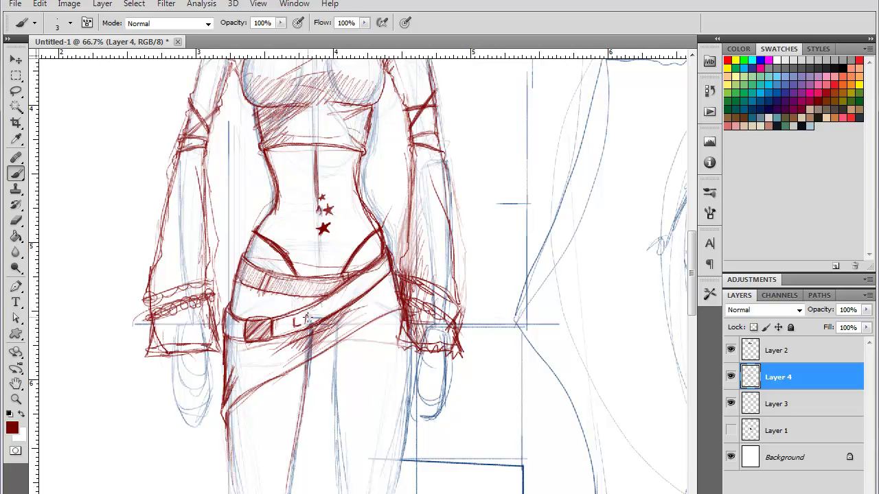
drag(300, 323, 314, 321)
key(ctrl+minus)
key(ctrl+minus)
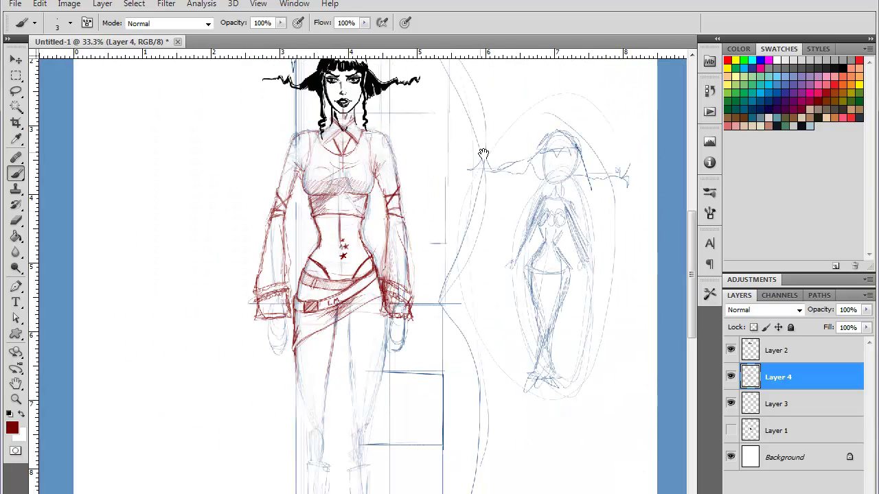
drag(484, 154, 402, 198)
drag(329, 321, 384, 264)
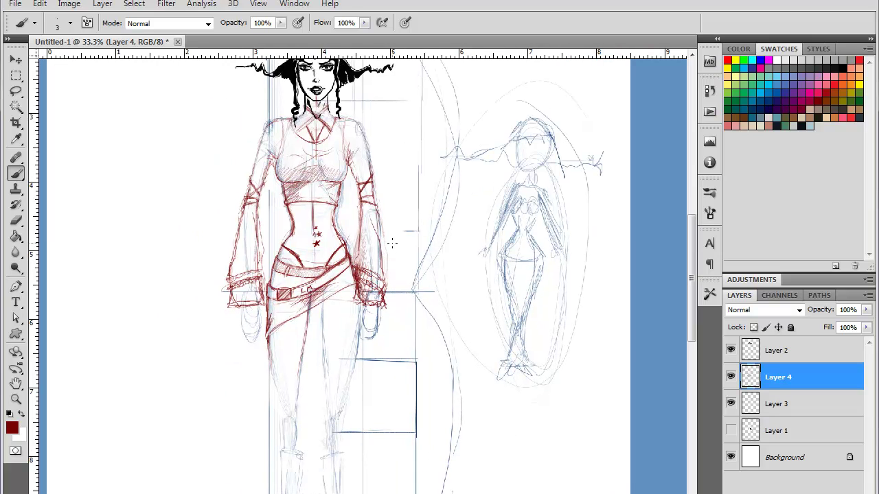
drag(448, 167, 417, 204)
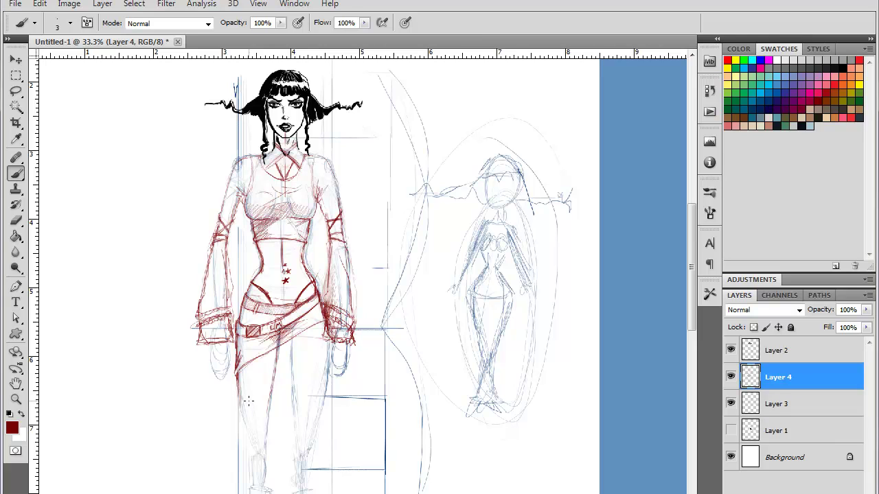
key(ctrl+z)
key(ctrl+z)
Step: Sketch the inner and outer contours of the left-hand leg in dark red from the skirt hem down to the knee
scroll(357, 267, up, 1)
scroll(384, 261, down, 3)
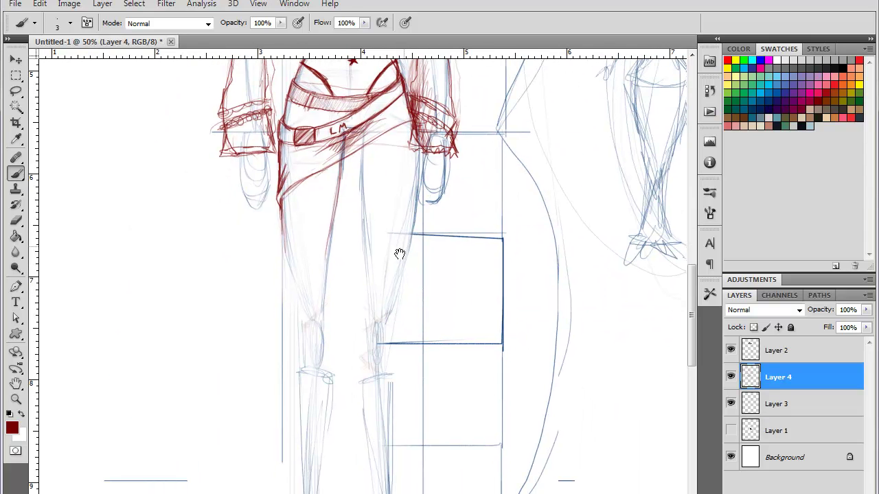
drag(341, 171, 324, 296)
drag(332, 220, 318, 319)
mouse_move(328, 249)
mouse_down()
mouse_move(320, 309)
mouse_move(329, 345)
mouse_up()
drag(326, 323, 326, 364)
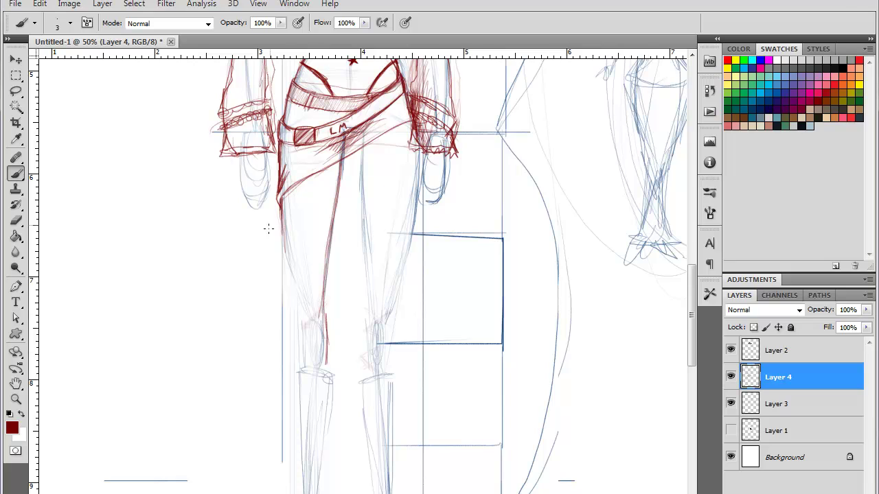
drag(282, 209, 295, 323)
drag(284, 263, 295, 357)
mouse_move(296, 316)
mouse_down()
mouse_move(295, 342)
mouse_move(324, 282)
mouse_up()
mouse_move(323, 226)
mouse_down()
mouse_move(320, 154)
mouse_move(326, 360)
mouse_move(324, 238)
mouse_up()
drag(341, 160, 324, 309)
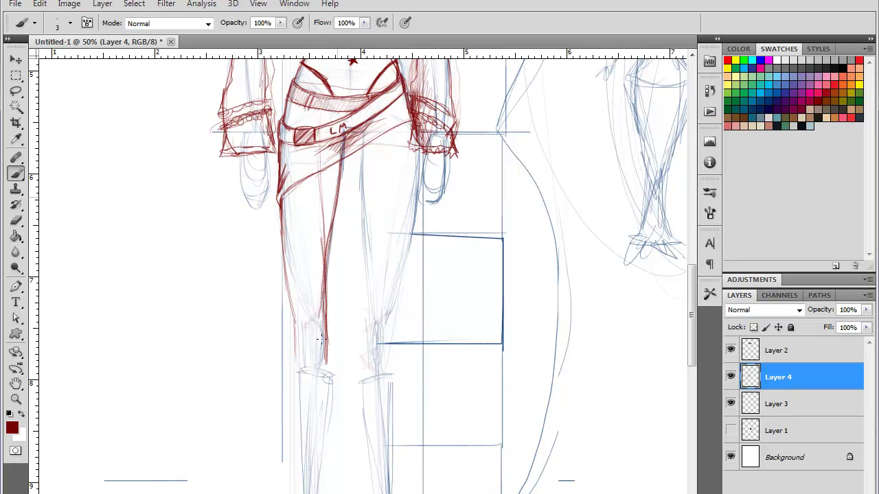
key(ctrl+alt+z)
key(ctrl+alt+z)
key(ctrl+alt+z)
key(ctrl+alt+z)
key(ctrl+alt+z)
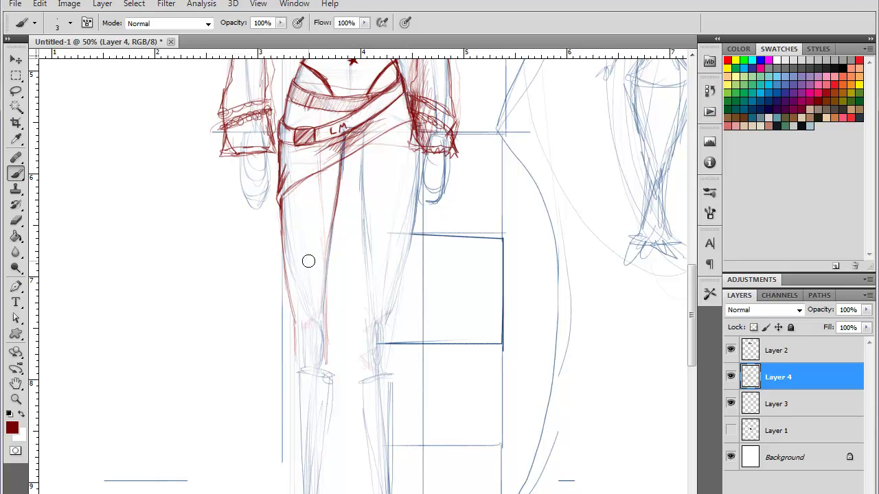
Step: Extend the left-hand leg's inner contour past the knee along the calf and mark the sides of the kneecap
mouse_move(333, 207)
mouse_down()
mouse_move(327, 252)
mouse_move(329, 355)
mouse_up()
mouse_move(328, 321)
mouse_down()
mouse_move(324, 367)
mouse_move(315, 227)
mouse_move(323, 263)
mouse_move(313, 309)
mouse_up()
drag(321, 274, 304, 372)
drag(313, 175, 304, 306)
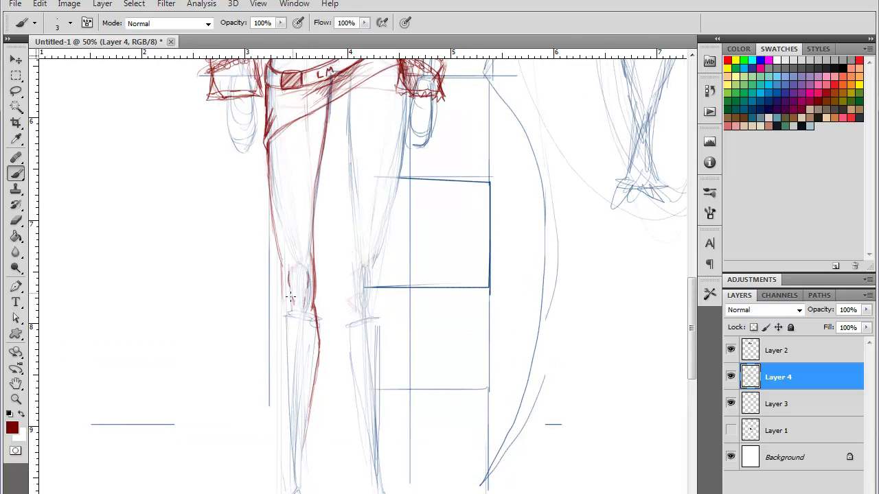
Step: Outline the outer edge of the left-hand lower leg from the knee down towards the ankle
drag(281, 265, 281, 331)
drag(281, 291, 283, 369)
drag(283, 322, 284, 379)
drag(280, 257, 289, 436)
drag(285, 376, 289, 449)
drag(285, 403, 290, 464)
Step: Sketch the right-hand leg's inner contour in dark red from the skirt down to the knee, redoing the upper thigh stroke
key(space)
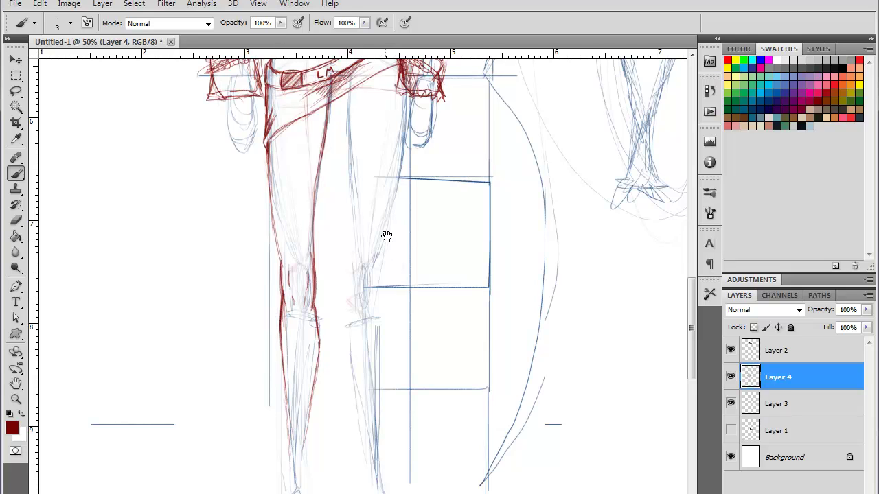
drag(361, 127, 348, 172)
drag(341, 223, 336, 292)
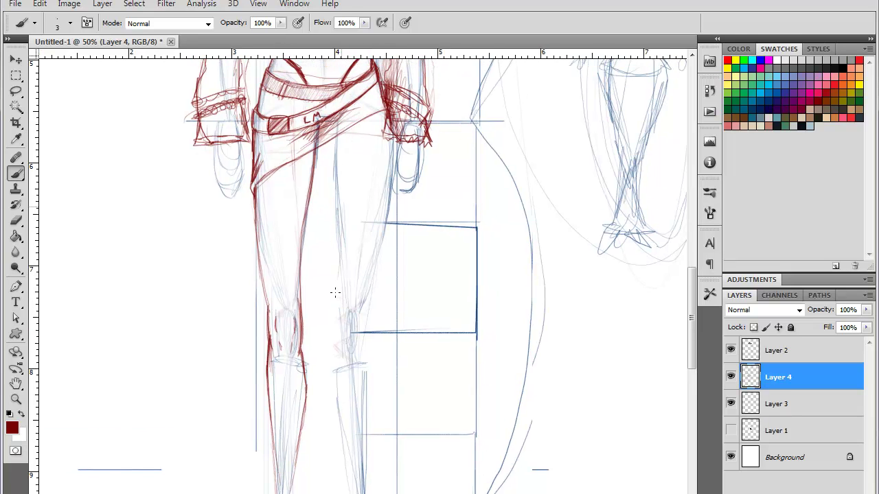
drag(341, 238, 336, 298)
mouse_move(337, 261)
mouse_down()
mouse_move(337, 362)
mouse_move(333, 140)
mouse_move(337, 319)
mouse_up()
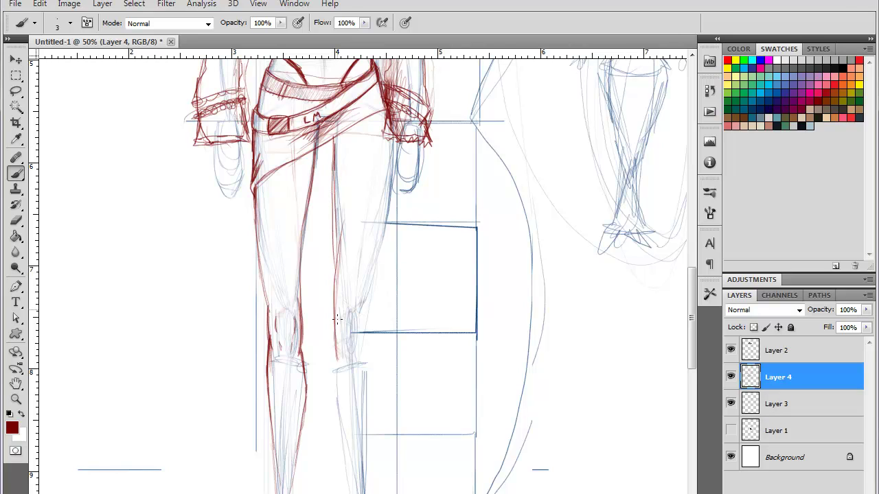
key(ctrl+z)
drag(337, 143, 335, 245)
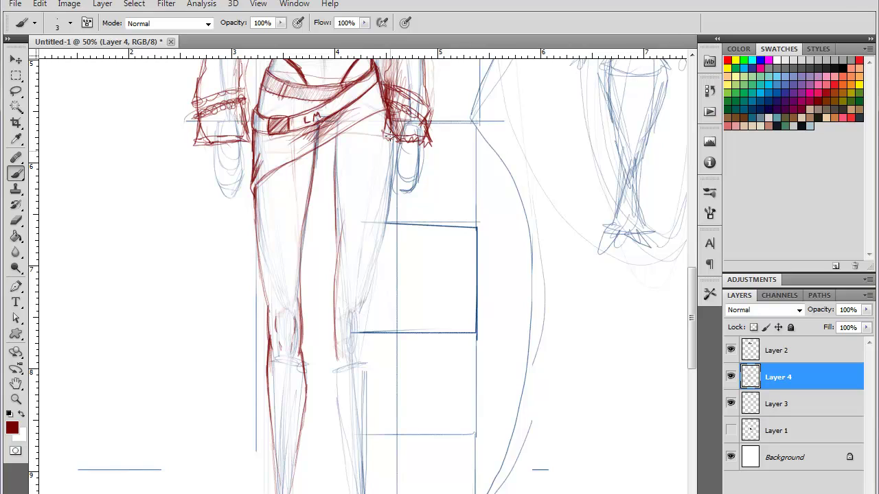
drag(392, 131, 377, 247)
drag(387, 184, 367, 293)
drag(379, 246, 368, 291)
drag(392, 140, 370, 273)
key(ctrl+alt+z)
key(ctrl+alt+z)
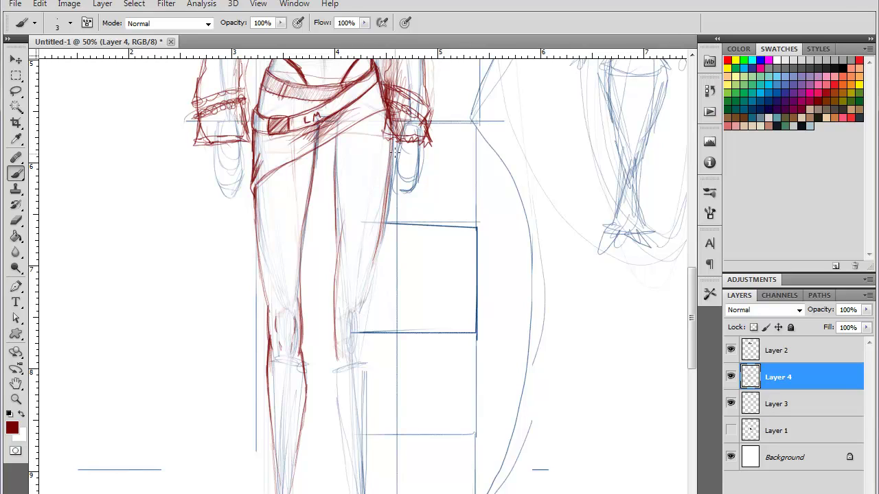
key(ctrl+alt+z)
key(ctrl+alt+z)
key(ctrl+alt+z)
key(ctrl+alt+z)
Step: Outline the right-hand leg's outer contour from the sleeve cuff down to just below the knee
mouse_move(395, 141)
mouse_down()
mouse_move(381, 249)
mouse_move(360, 277)
mouse_move(368, 343)
mouse_up()
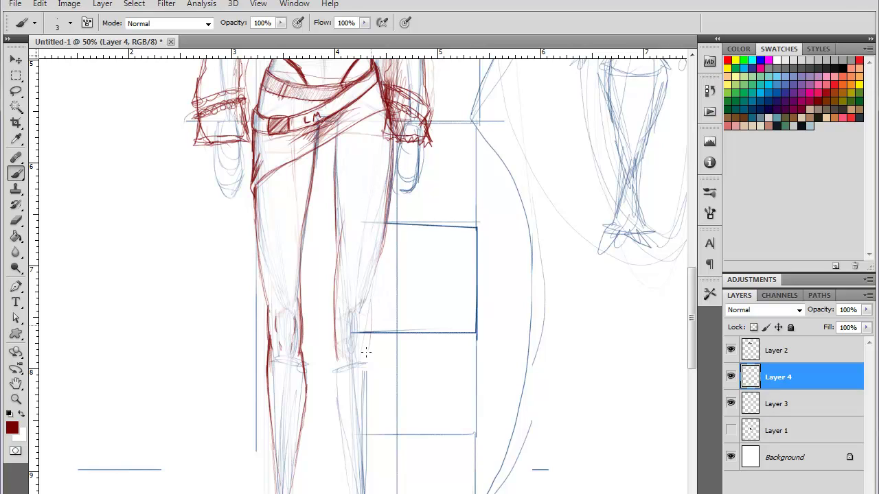
drag(371, 303, 366, 344)
drag(375, 271, 367, 338)
mouse_move(379, 237)
mouse_down()
mouse_move(369, 326)
mouse_move(361, 321)
mouse_move(355, 342)
mouse_move(342, 331)
mouse_move(353, 348)
mouse_move(353, 333)
mouse_move(353, 347)
mouse_up()
Step: Shade beside the right-hand kneecap and reinforce that leg's inner contour from the thigh to the knee
mouse_move(344, 307)
mouse_down()
mouse_move(335, 331)
mouse_move(340, 356)
mouse_up()
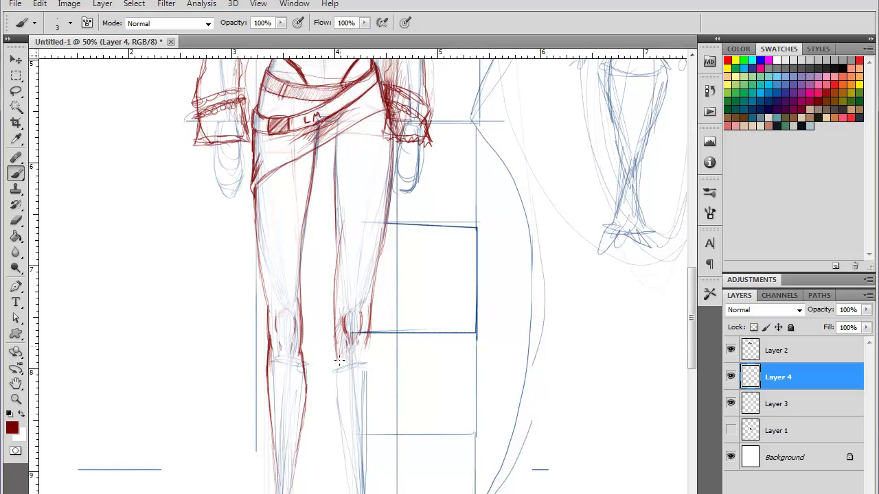
mouse_move(337, 289)
mouse_down()
mouse_move(334, 331)
mouse_move(341, 327)
mouse_up()
drag(340, 261, 338, 313)
drag(341, 232, 335, 284)
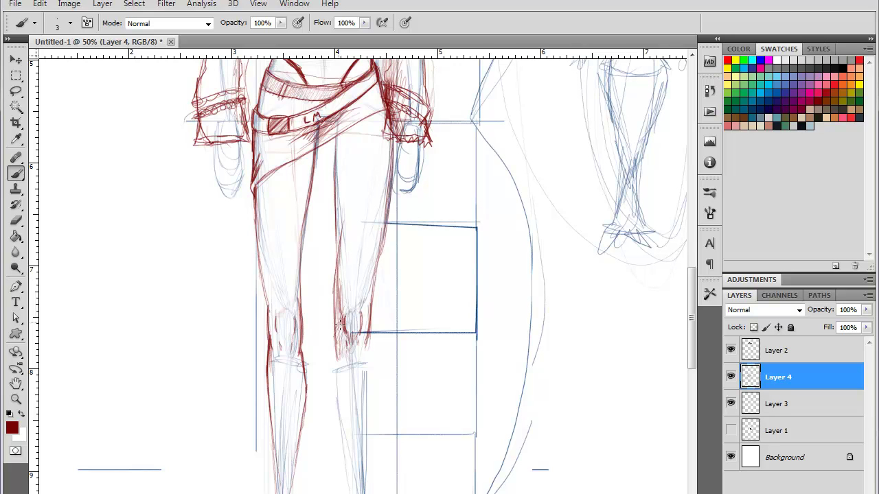
key(ctrl+minus)
drag(322, 238, 320, 314)
drag(323, 261, 324, 312)
drag(318, 232, 322, 305)
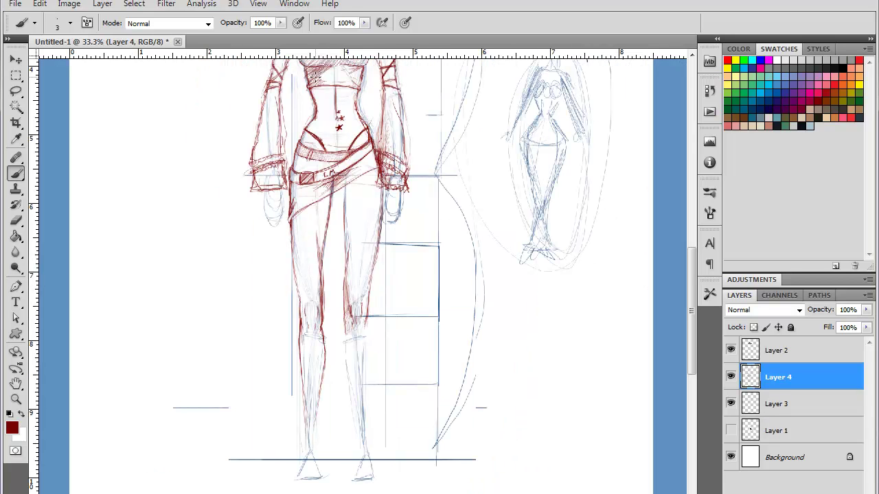
key(ctrl+alt+z)
key(ctrl+alt+z)
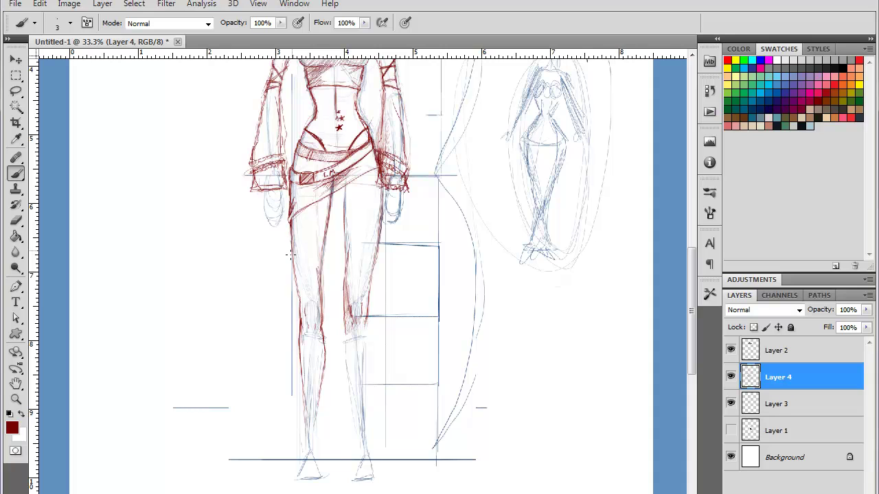
Step: Fade the dark red contours of both straight legs below the skirt by erasing over them
mouse_move(344, 185)
mouse_down()
mouse_move(342, 252)
mouse_move(355, 311)
mouse_up()
key(ctrl+minus)
key(ctrl+minus)
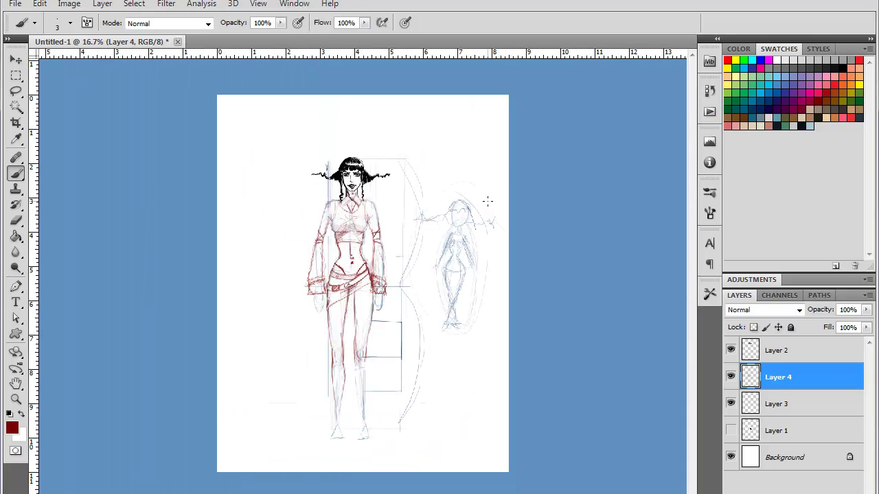
key(ctrl+plus)
drag(428, 231, 361, 189)
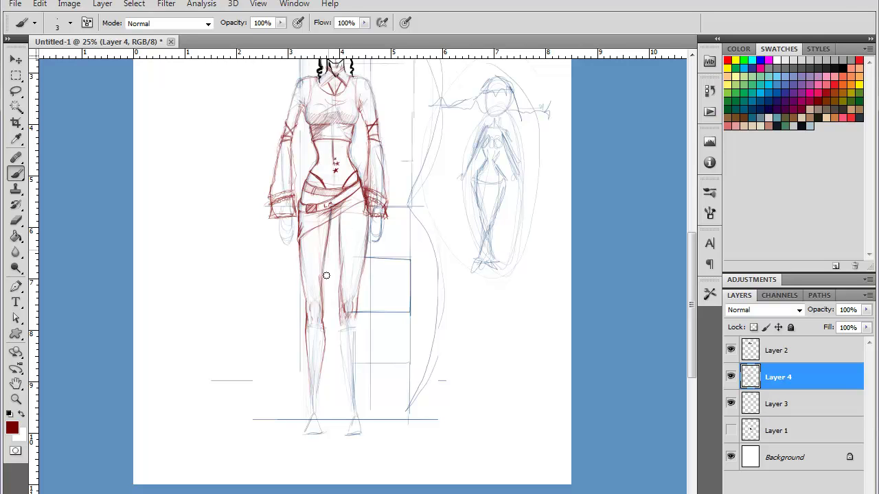
mouse_move(307, 319)
mouse_down()
mouse_move(316, 370)
mouse_move(316, 345)
mouse_move(365, 273)
mouse_move(367, 235)
mouse_up()
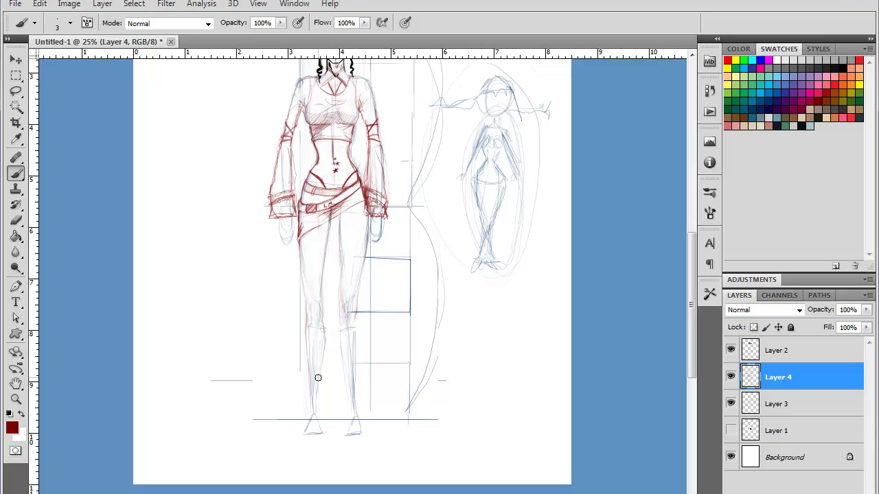
Step: Sketch the right-hand thigh angled inward from the skirt to a central knee in dark red, redoing the first stroke
mouse_move(359, 191)
mouse_down()
mouse_move(355, 249)
mouse_move(333, 213)
mouse_move(326, 294)
mouse_move(327, 236)
mouse_move(330, 290)
mouse_move(338, 232)
mouse_move(327, 269)
mouse_up()
key(ctrl+z)
drag(330, 231, 327, 295)
mouse_move(357, 202)
mouse_down()
mouse_move(346, 280)
mouse_move(351, 227)
mouse_move(325, 327)
mouse_move(328, 286)
mouse_up()
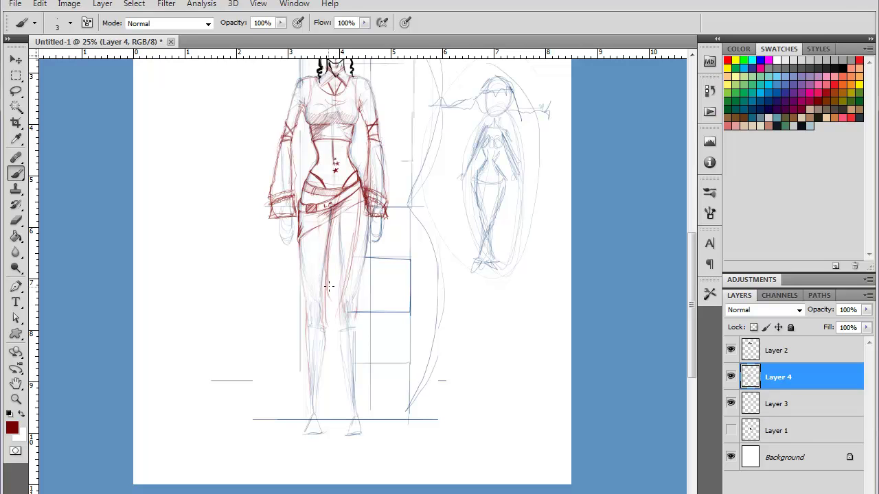
drag(342, 316, 362, 202)
mouse_move(332, 271)
mouse_down()
mouse_move(326, 223)
mouse_move(332, 339)
mouse_move(350, 303)
mouse_move(359, 232)
mouse_move(355, 272)
mouse_move(347, 222)
mouse_move(332, 266)
mouse_move(335, 213)
mouse_move(331, 313)
mouse_up()
drag(333, 271, 327, 329)
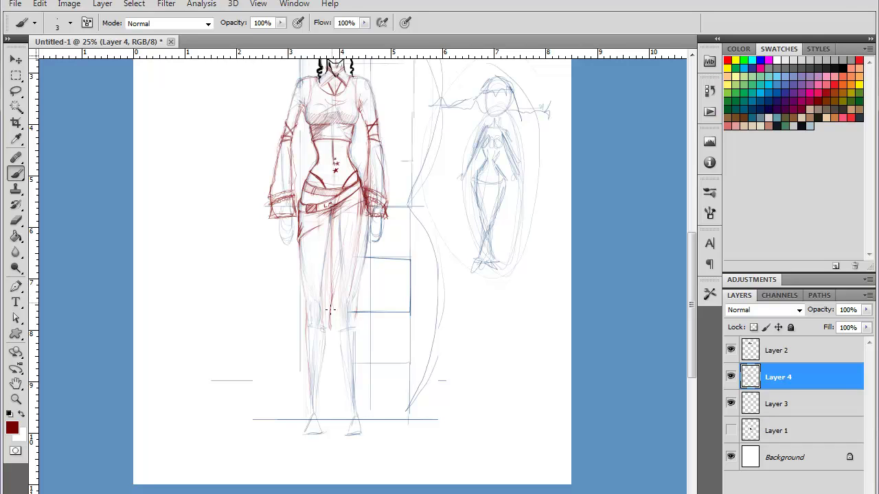
drag(337, 218, 332, 305)
Step: Sketch both contours of the front leg's lower half, tapering from the knee to a central ankle
mouse_move(359, 210)
mouse_down()
mouse_move(346, 306)
mouse_move(324, 343)
mouse_move(328, 401)
mouse_up()
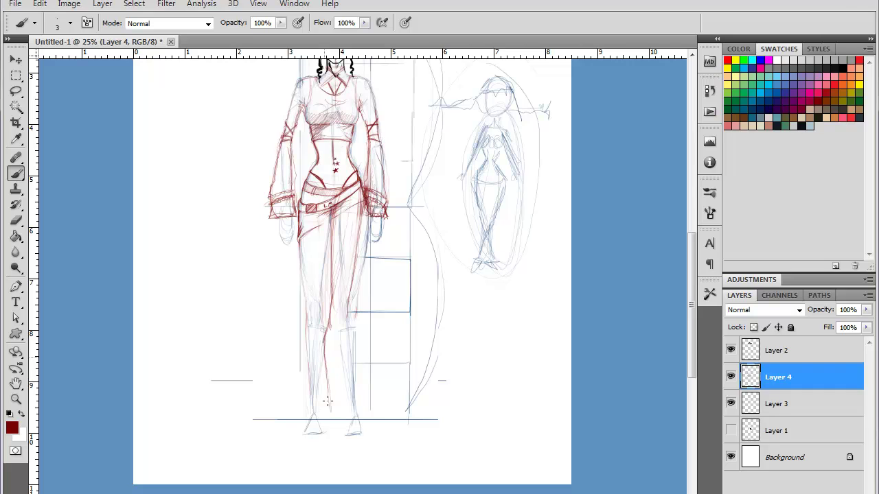
drag(346, 325, 335, 389)
drag(342, 343, 330, 425)
drag(343, 309, 342, 325)
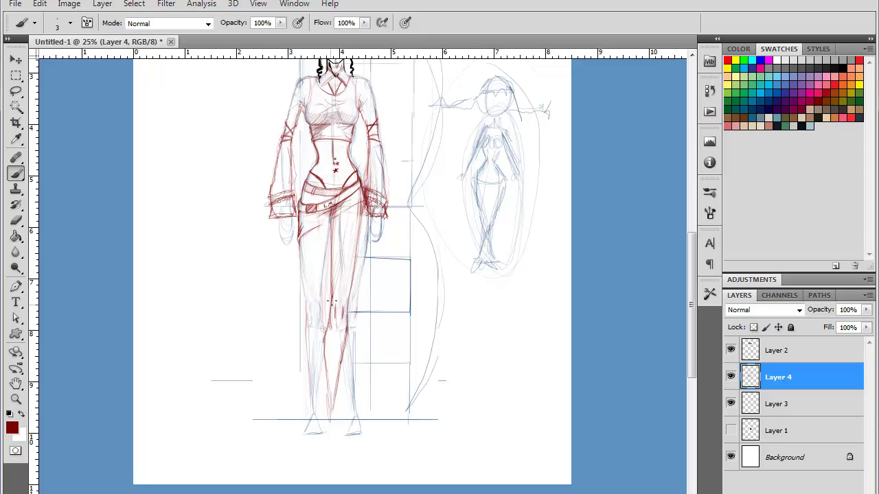
Step: Try additional short strokes around the front knee and undo them
drag(331, 285, 328, 324)
mouse_move(333, 269)
mouse_down()
mouse_move(331, 313)
mouse_move(328, 306)
mouse_up()
key(ctrl+alt+z)
key(ctrl+alt+z)
key(ctrl+alt+z)
Step: Reinforce the front leg's inner thigh contour in dark red from the skirt opening down to the knee
key(ctrl+plus)
key(ctrl+plus)
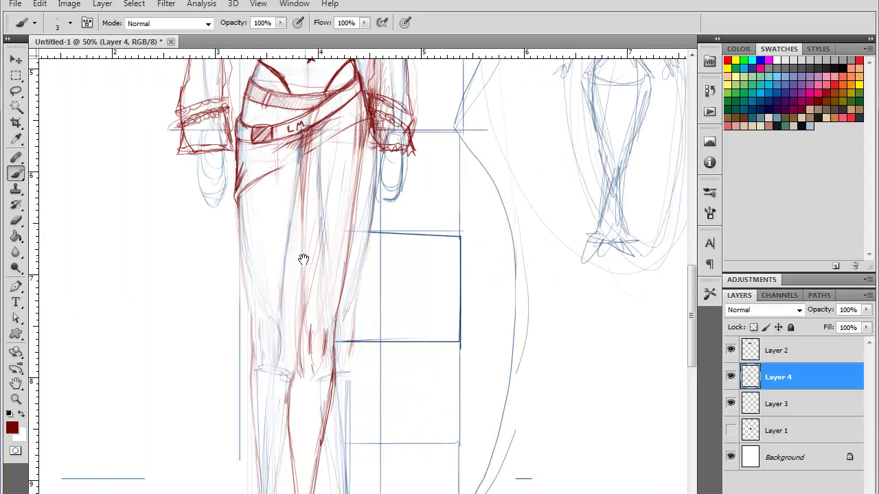
drag(303, 259, 315, 249)
drag(311, 301, 315, 357)
drag(312, 299, 314, 352)
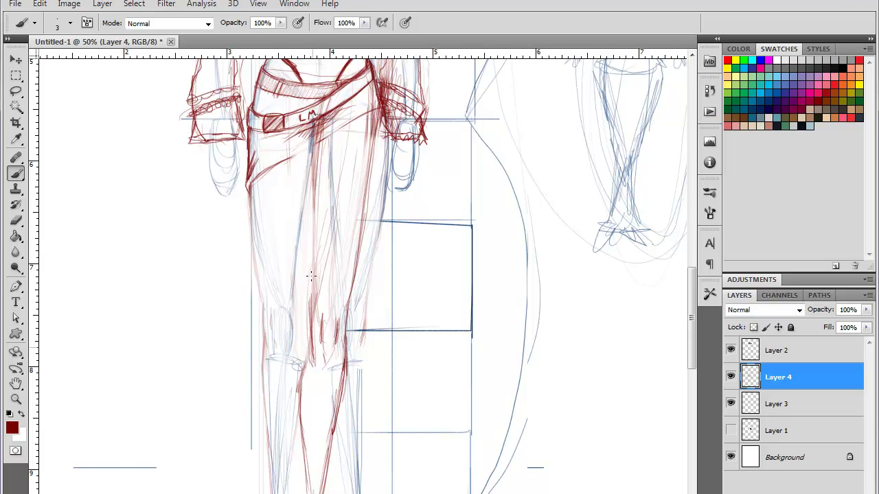
mouse_move(311, 275)
mouse_down()
mouse_move(311, 328)
mouse_move(313, 319)
mouse_up()
drag(316, 250, 313, 286)
drag(324, 209, 316, 250)
drag(324, 195, 316, 229)
drag(319, 129, 312, 224)
mouse_move(314, 254)
mouse_down()
mouse_move(312, 186)
mouse_move(316, 250)
mouse_up()
Step: Reinforce the front leg's outer thigh contour from the hip below the belt down to the knee
mouse_move(375, 120)
mouse_down()
mouse_move(355, 260)
mouse_move(360, 245)
mouse_up()
drag(378, 119, 355, 279)
drag(366, 205, 349, 295)
mouse_move(363, 220)
mouse_down()
mouse_move(348, 300)
mouse_move(382, 197)
mouse_move(317, 302)
mouse_up()
Step: Strengthen the front leg's lower contours from the knee down to the ankle
mouse_move(326, 253)
mouse_down()
mouse_move(315, 322)
mouse_move(317, 305)
mouse_up()
drag(321, 265, 318, 324)
drag(318, 291, 324, 365)
drag(319, 333, 325, 422)
mouse_move(351, 356)
mouse_down()
mouse_move(351, 314)
mouse_move(331, 402)
mouse_up()
drag(323, 363, 319, 392)
Step: Sketch the front foot as a forward-facing shoe with an ankle band, rounded toe and sole line
mouse_move(340, 359)
mouse_down()
mouse_move(339, 389)
mouse_move(316, 399)
mouse_move(321, 381)
mouse_move(311, 414)
mouse_move(331, 403)
mouse_move(314, 403)
mouse_move(311, 430)
mouse_move(332, 429)
mouse_move(340, 406)
mouse_move(343, 431)
mouse_up()
mouse_move(309, 427)
mouse_down()
mouse_move(343, 425)
mouse_move(309, 433)
mouse_up()
drag(308, 433, 343, 430)
mouse_move(320, 397)
mouse_down()
mouse_move(331, 383)
mouse_move(341, 394)
mouse_up()
drag(320, 396, 309, 428)
drag(307, 434, 343, 443)
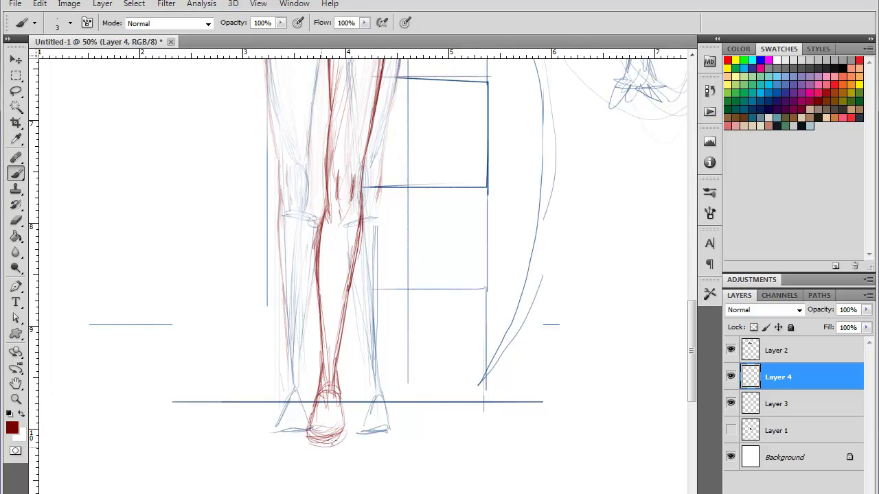
key(ctrl+minus)
key(ctrl+minus)
scroll(419, 226, up, 3)
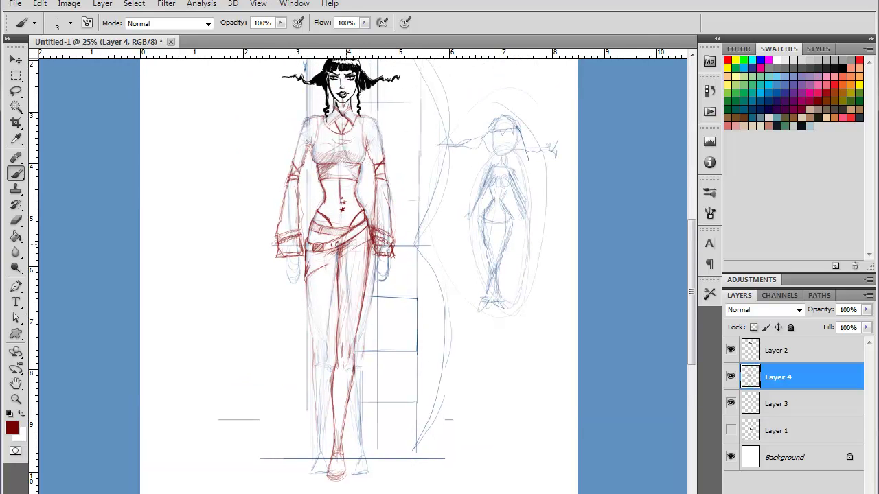
Step: Try a long curved stroke beside the right-hand hip and sleeve and undo it
mouse_move(356, 327)
mouse_down()
mouse_move(353, 200)
mouse_move(364, 218)
mouse_up()
drag(352, 199, 346, 240)
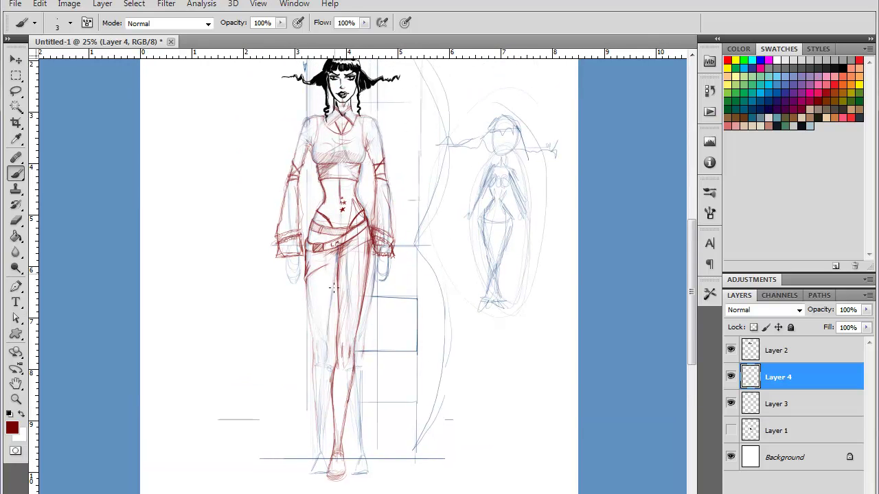
drag(387, 315, 400, 184)
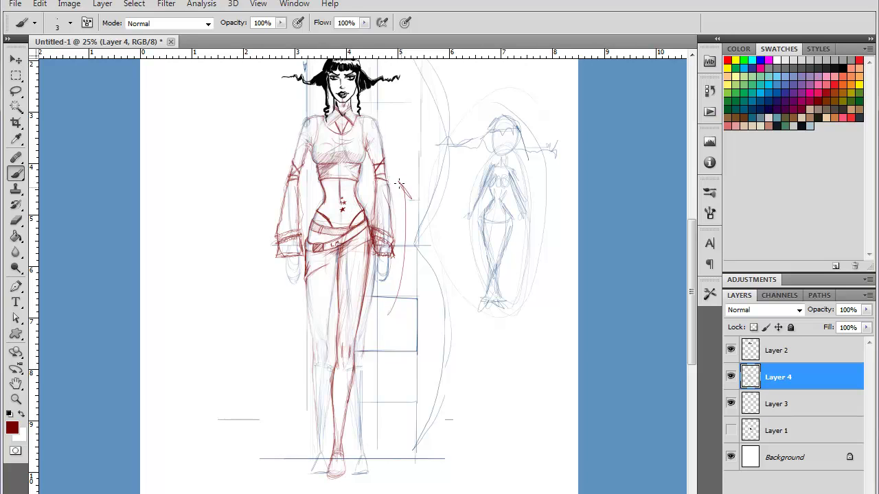
key(ctrl+z)
Step: Sketch the left-hand thigh's outer contour curving inward from the belt to the front knee
drag(381, 330, 349, 303)
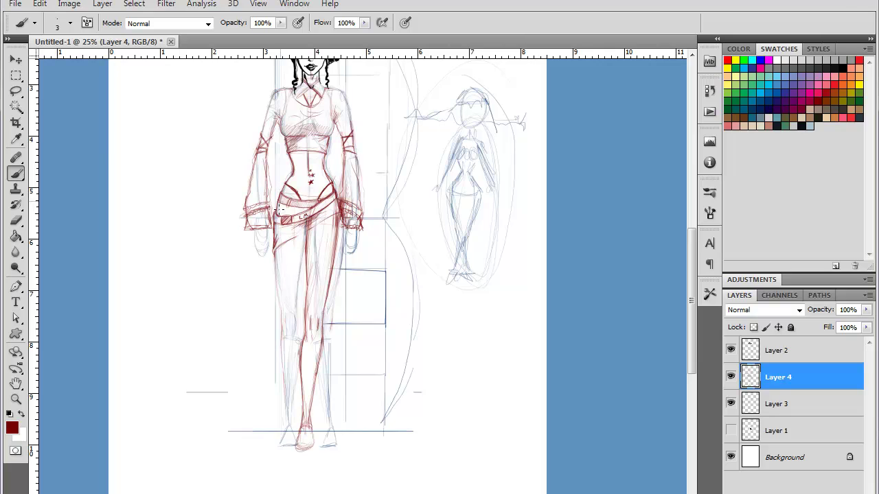
drag(280, 251, 283, 282)
drag(278, 227, 294, 319)
drag(278, 208, 299, 330)
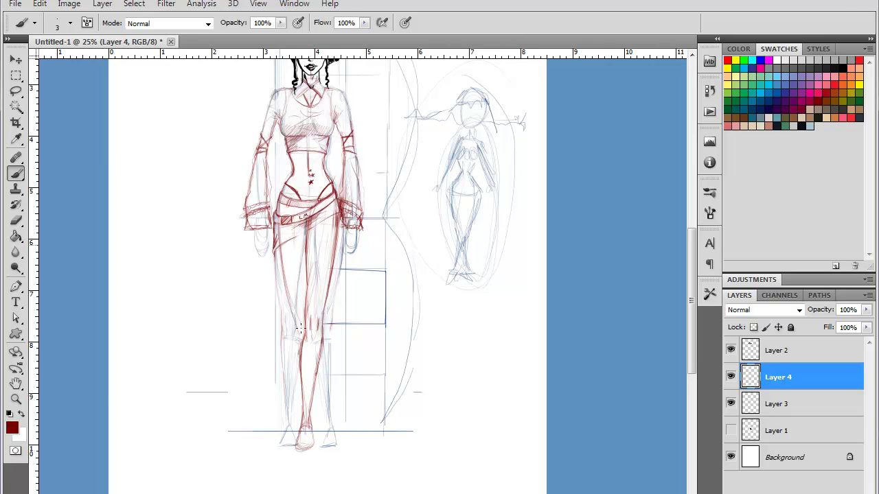
drag(280, 227, 293, 303)
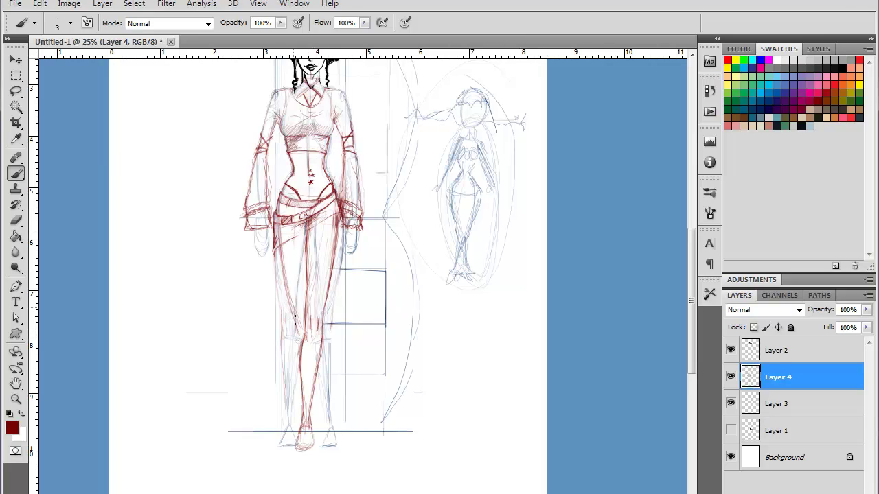
Step: Try sketching the back leg's calf emerging behind the front knee and curving down towards the ankle
mouse_move(314, 324)
mouse_down()
mouse_move(319, 369)
mouse_move(310, 314)
mouse_move(324, 389)
mouse_up()
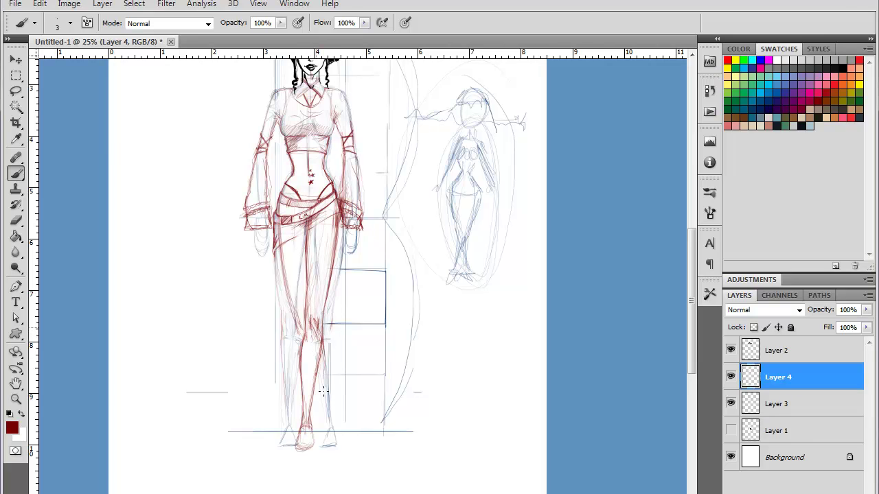
drag(322, 339, 333, 418)
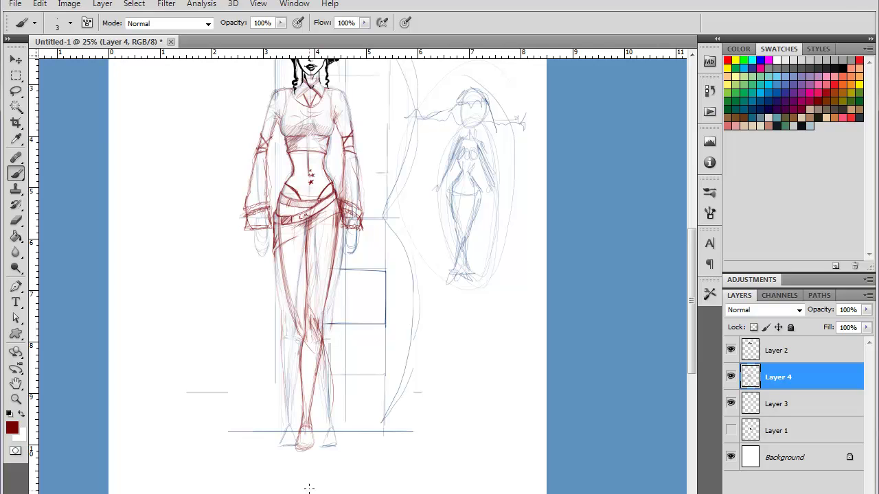
click(757, 64)
drag(335, 371, 333, 403)
Step: Try tracing the back leg's thigh and calf in black, increasing the brush size to 5
click(844, 68)
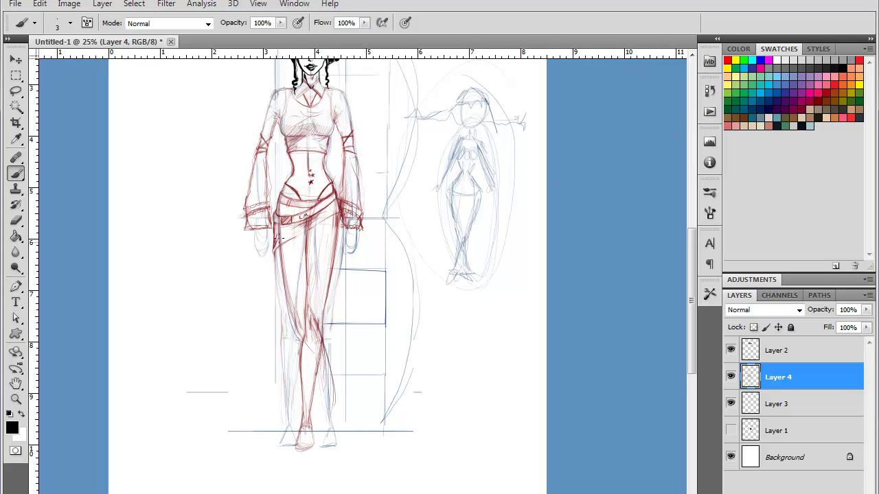
mouse_move(279, 221)
mouse_down()
mouse_move(304, 342)
mouse_move(333, 400)
mouse_up()
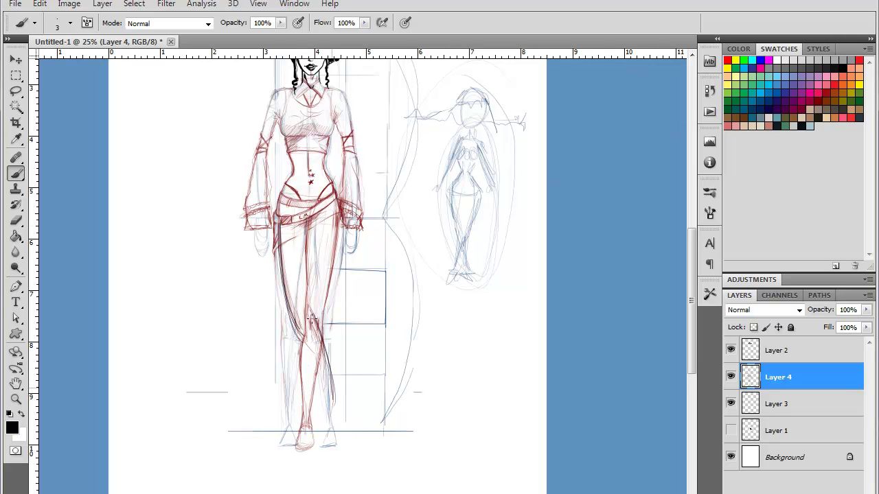
drag(313, 318, 333, 395)
drag(311, 306, 330, 397)
right_click(304, 241)
click(370, 327)
drag(277, 225, 299, 334)
mouse_move(278, 225)
mouse_down()
mouse_move(305, 341)
mouse_move(332, 401)
mouse_up()
drag(310, 318, 329, 416)
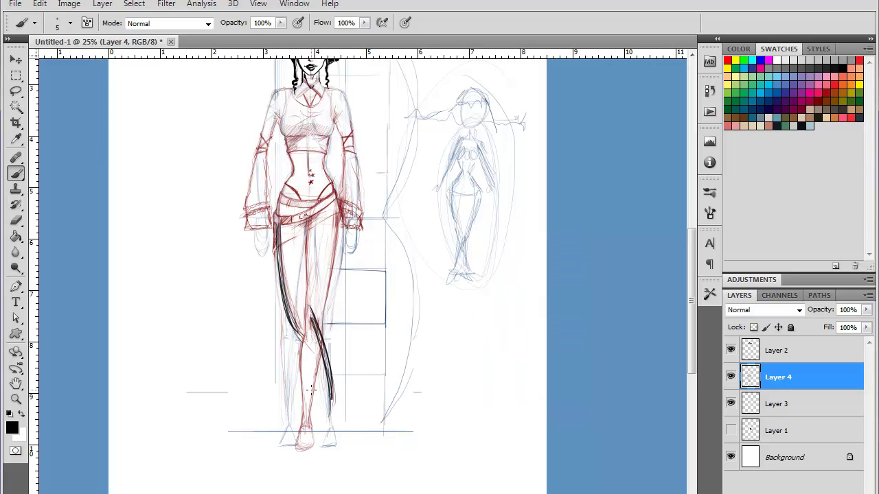
Step: Undo the black tracing and the trial strokes on the back leg's calf
key(ctrl+alt+z)
key(ctrl+alt+z)
key(ctrl+alt+z)
key(ctrl+alt+z)
key(ctrl+alt+z)
key(ctrl+alt+z)
key(ctrl+alt+z)
key(ctrl+alt+z)
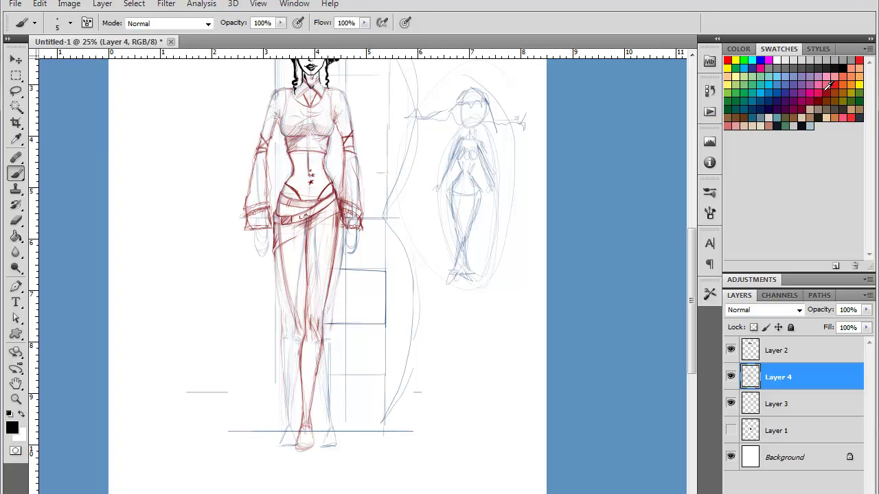
Step: Switch the brush colour to dark crimson and redraw the left-hand thigh's outer contour from the belt to the knee
click(800, 85)
drag(277, 218, 282, 292)
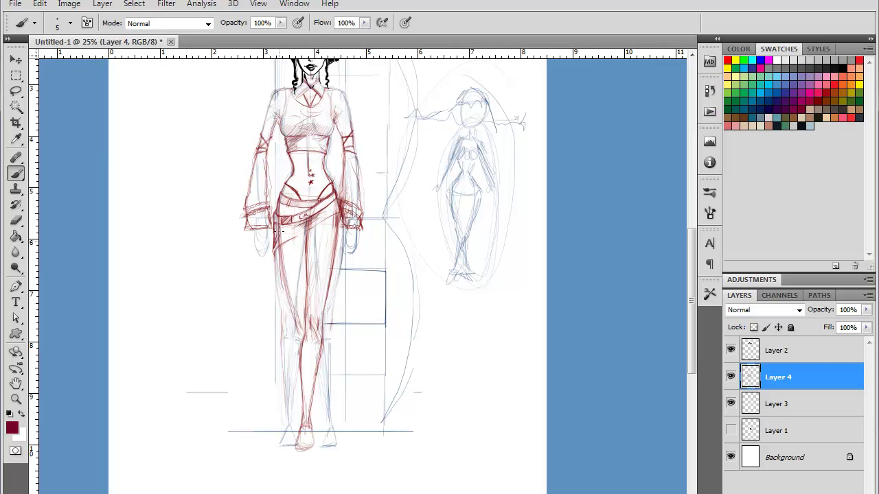
drag(278, 200, 287, 302)
drag(278, 215, 296, 327)
drag(277, 236, 297, 321)
Step: Draw the back leg's calf crossing behind the front knee and outline its ankle and foot in dark crimson
mouse_move(277, 214)
mouse_down()
mouse_move(280, 273)
mouse_move(299, 337)
mouse_move(326, 344)
mouse_move(320, 328)
mouse_move(328, 379)
mouse_up()
mouse_move(324, 342)
mouse_down()
mouse_move(330, 377)
mouse_move(319, 389)
mouse_up()
mouse_move(307, 328)
mouse_down()
mouse_move(312, 363)
mouse_move(320, 334)
mouse_move(331, 370)
mouse_move(328, 402)
mouse_up()
drag(328, 381, 328, 417)
mouse_move(309, 371)
mouse_down()
mouse_move(314, 415)
mouse_move(317, 406)
mouse_move(330, 440)
mouse_move(324, 351)
mouse_up()
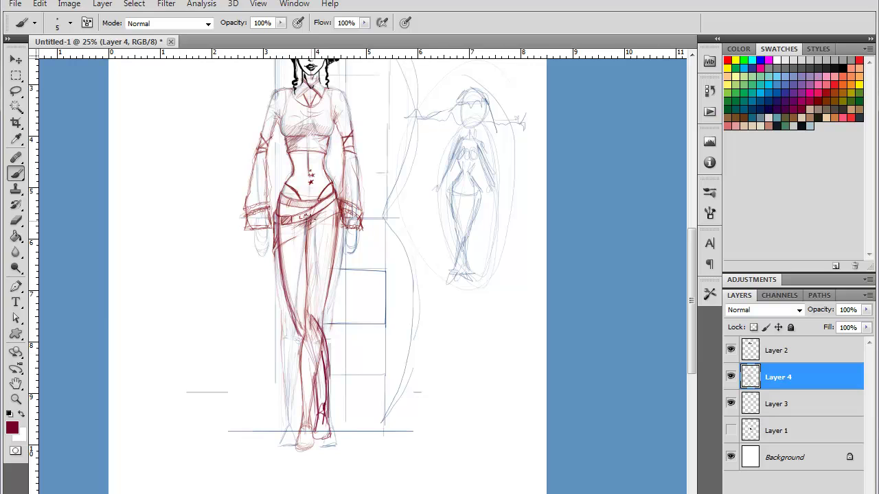
Step: Reinforce the outlines and soles of both feet in dark red and add a long curved line beside the legs
scroll(328, 306, down, 5)
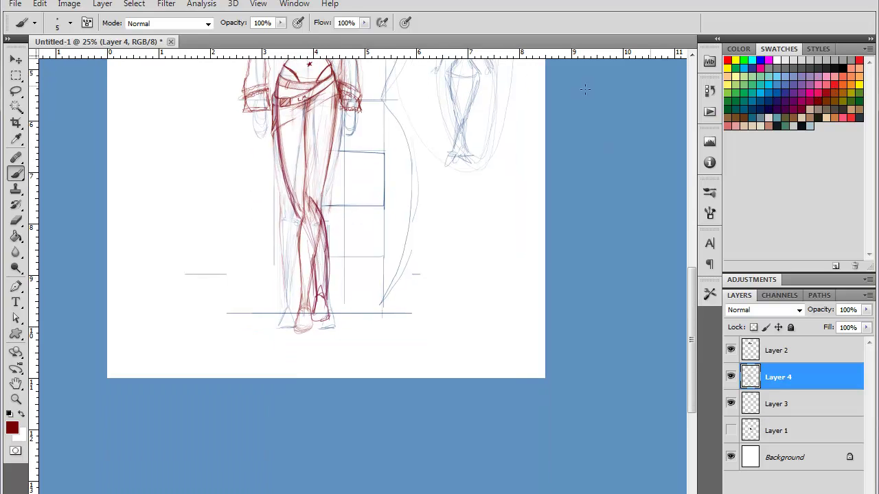
drag(324, 273, 325, 305)
drag(364, 195, 344, 332)
mouse_move(316, 297)
mouse_down()
mouse_move(315, 324)
mouse_move(298, 316)
mouse_move(292, 334)
mouse_move(313, 337)
mouse_up()
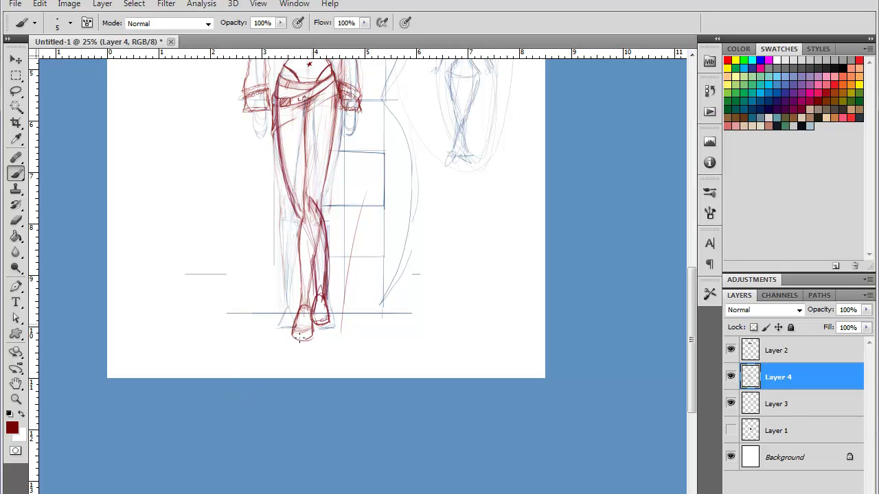
mouse_move(319, 298)
mouse_down()
mouse_move(310, 321)
mouse_move(331, 322)
mouse_up()
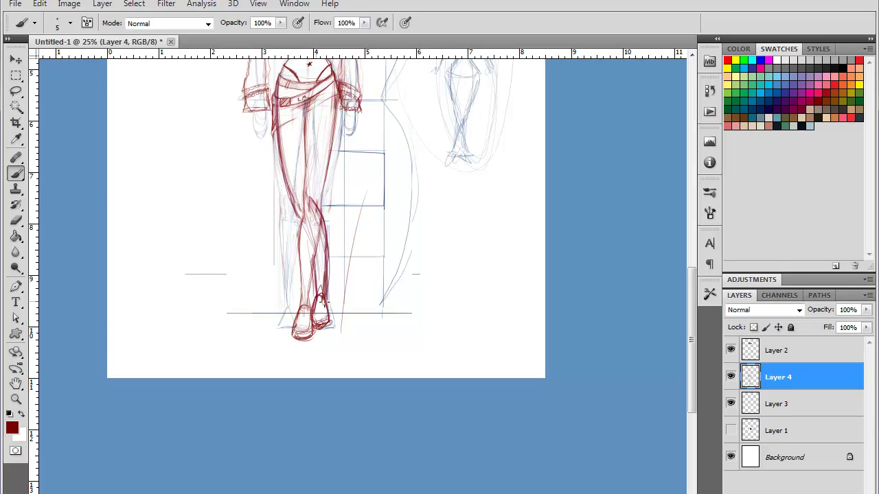
Step: Darken the front leg's outer edge from the knee to the ankle where it overlaps the back leg
drag(322, 244, 320, 314)
drag(318, 223, 309, 306)
drag(314, 267, 308, 316)
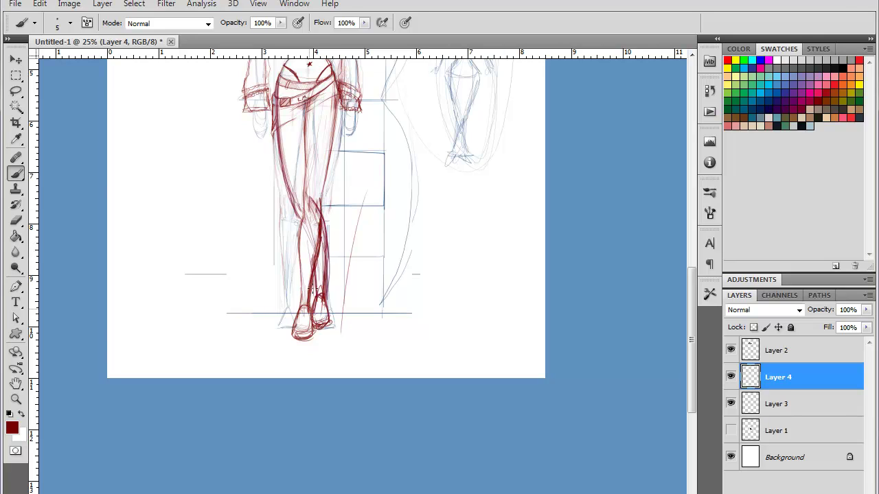
drag(322, 234, 316, 258)
key(ctrl+minus)
key(ctrl+minus)
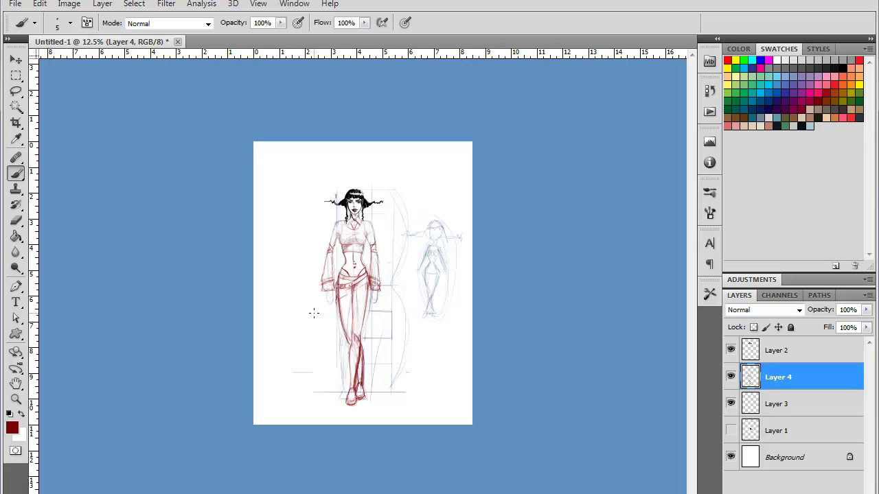
key(ctrl+plus)
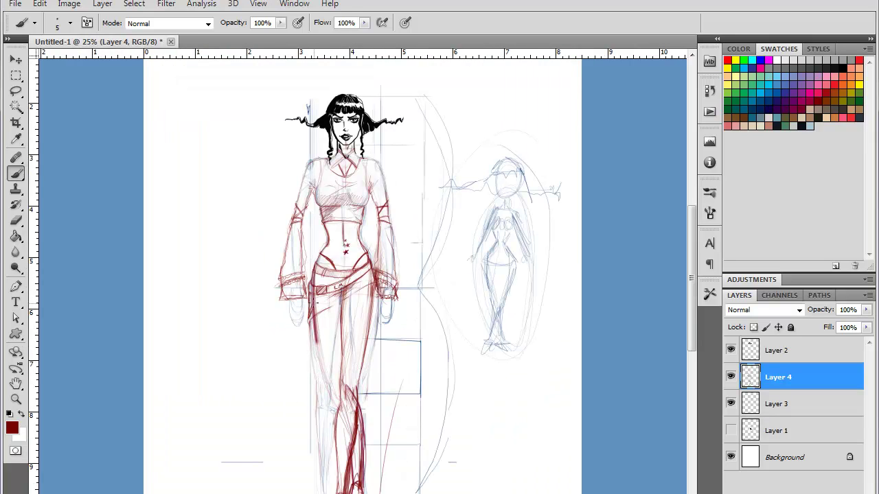
Step: Build up the left-hand thigh's outer contour in dark red from below the belt buckle to the knee
drag(312, 299, 322, 363)
drag(317, 333, 328, 374)
drag(309, 300, 332, 387)
mouse_move(323, 355)
mouse_down()
mouse_move(341, 405)
mouse_move(335, 415)
mouse_up()
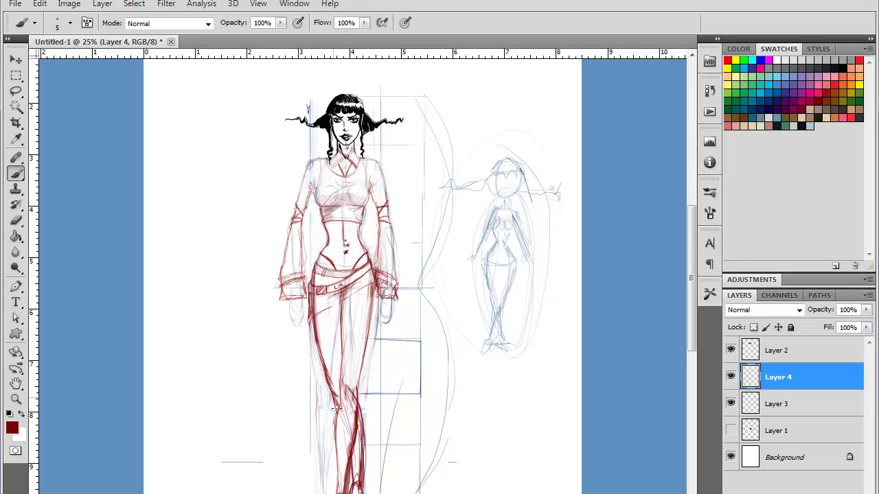
drag(333, 382, 335, 412)
drag(321, 344, 316, 364)
key(ctrl+minus)
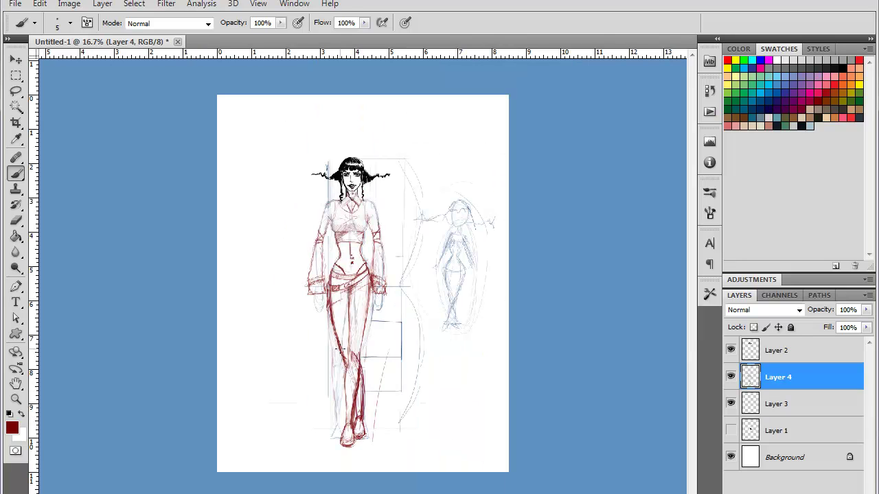
Step: Try another stroke down the back leg's calf and undo the most recent strokes
drag(354, 352, 359, 391)
key(ctrl+alt+z)
key(ctrl+alt+z)
key(ctrl+alt+z)
key(ctrl+alt+z)
key(ctrl+alt+z)
key(ctrl+alt+z)
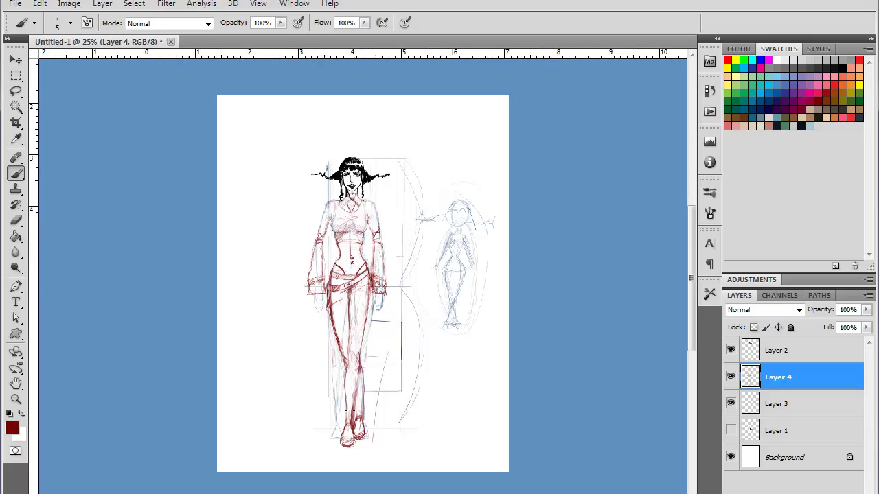
Step: Rework the upper part of the left-hand thigh's outer contour below the belt buckle in dark red
key(ctrl+plus)
key(ctrl+plus)
key(ctrl+plus)
mouse_move(261, 284)
mouse_down()
mouse_move(260, 402)
mouse_move(261, 292)
mouse_move(268, 369)
mouse_move(255, 302)
mouse_move(257, 442)
mouse_up()
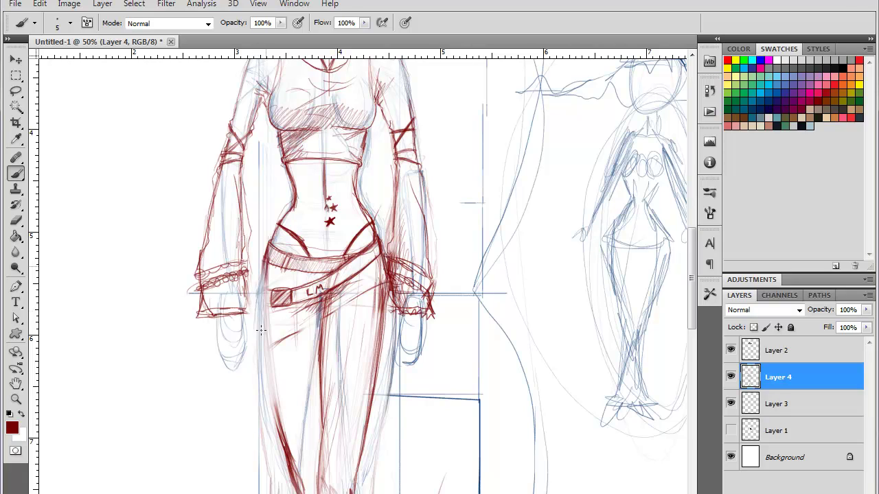
mouse_move(261, 330)
mouse_down()
mouse_move(265, 278)
mouse_move(273, 416)
mouse_up()
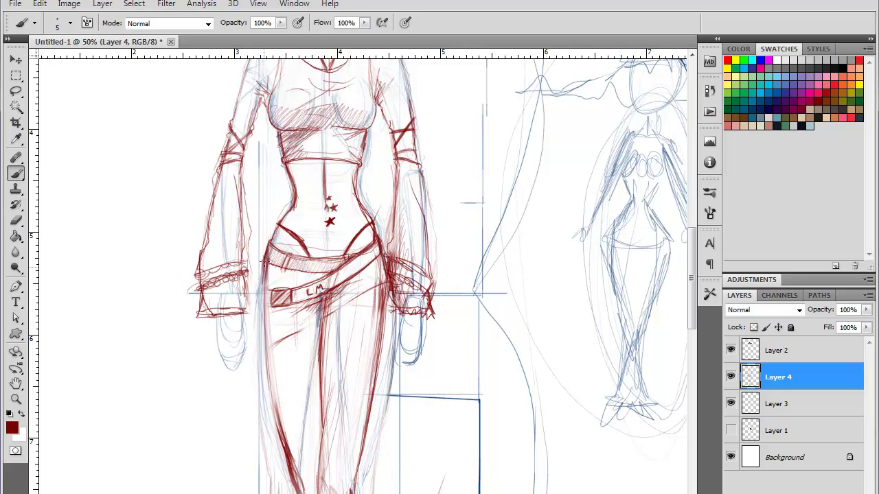
Step: Draw the pointed outline of the hip wrap below the belts and extend the buckle belt to the left-hand hip edge
drag(263, 261, 261, 352)
mouse_move(261, 289)
mouse_down()
mouse_move(267, 364)
mouse_move(267, 352)
mouse_move(375, 284)
mouse_up()
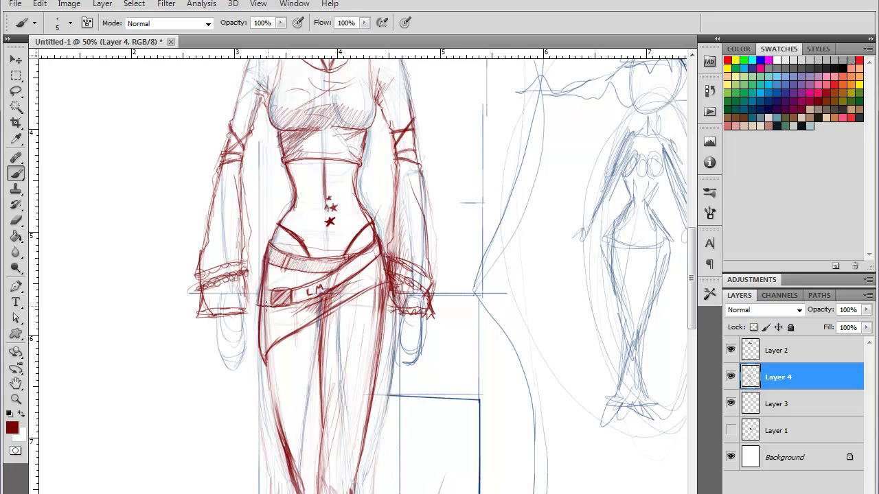
drag(267, 307, 274, 291)
mouse_move(259, 285)
mouse_down()
mouse_move(264, 357)
mouse_move(254, 319)
mouse_move(255, 369)
mouse_up()
Step: Redraw the left-hand thigh's outer contour from the hip wrap down to the knee with a 3-pixel brush
right_click(276, 266)
click(367, 358)
click(254, 289)
drag(246, 296, 256, 372)
mouse_move(247, 307)
mouse_down()
mouse_move(256, 370)
mouse_move(250, 338)
mouse_move(285, 451)
mouse_up()
drag(267, 387, 254, 368)
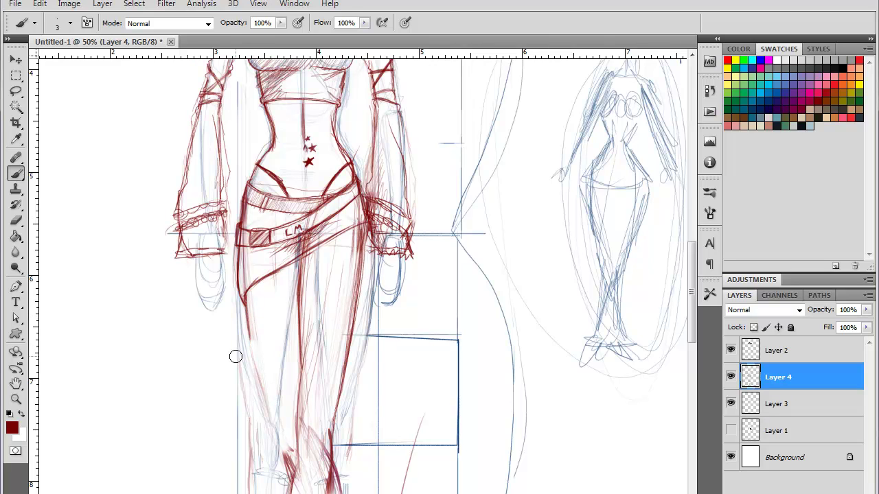
key(ctrl+plus)
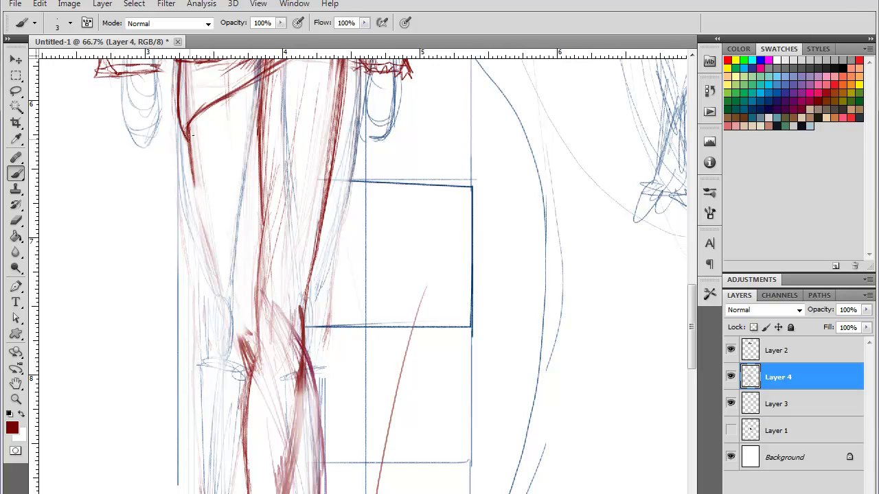
mouse_move(189, 118)
mouse_down()
mouse_move(199, 225)
mouse_move(196, 194)
mouse_move(218, 283)
mouse_move(194, 193)
mouse_move(230, 316)
mouse_move(245, 335)
mouse_up()
mouse_move(228, 299)
mouse_down()
mouse_move(251, 335)
mouse_move(238, 326)
mouse_move(247, 368)
mouse_move(245, 343)
mouse_up()
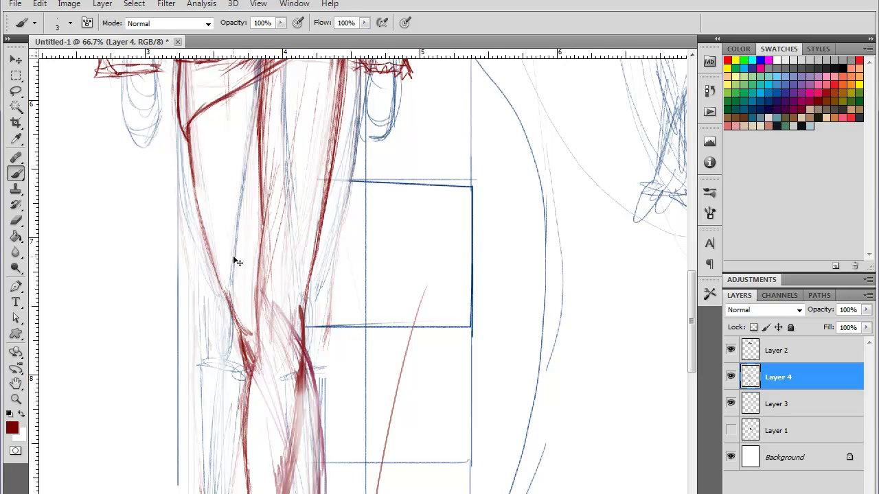
Step: Rework the front leg's inner contour in dark red from mid-thigh down to the knee
key(ctrl+minus)
key(ctrl+minus)
drag(392, 301, 362, 300)
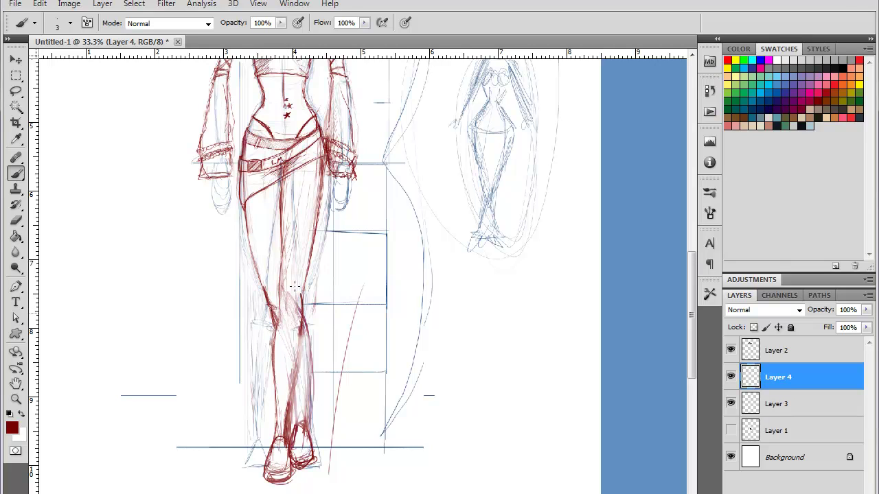
drag(280, 285, 276, 324)
drag(280, 250, 282, 321)
drag(278, 276, 275, 316)
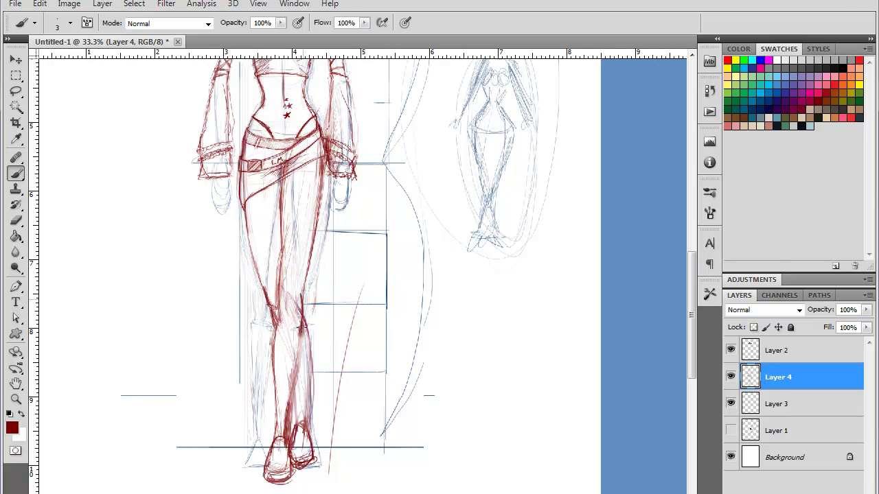
Step: Darken the right-hand calf's outer contour in dark red from the knee to the ankle
drag(296, 351, 305, 340)
drag(310, 376, 309, 410)
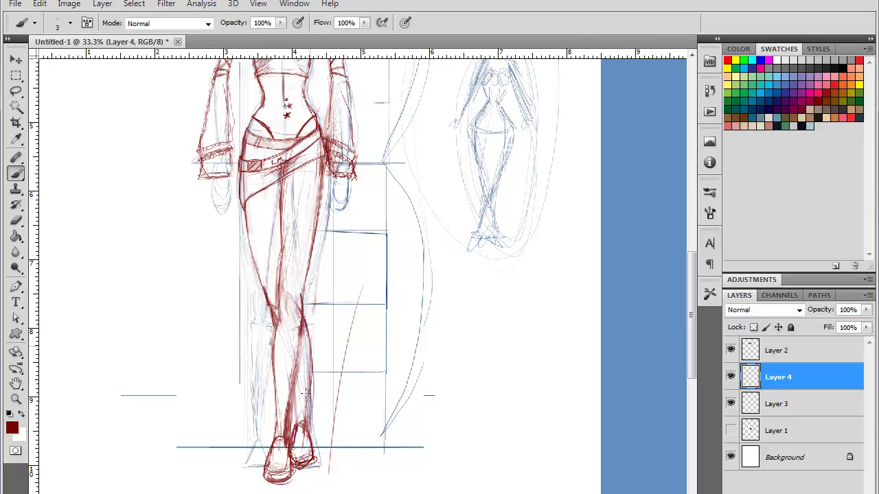
drag(309, 344, 304, 427)
key(ctrl+minus)
key(ctrl+minus)
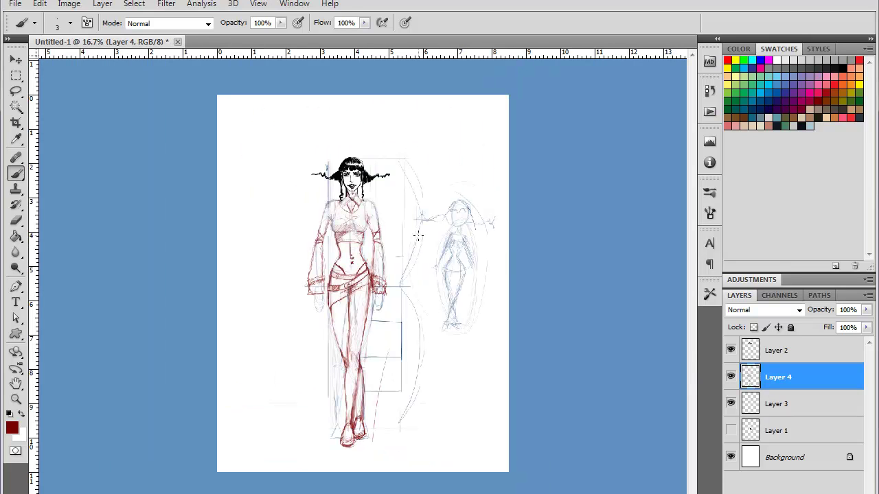
Step: Sketch curved lines across the front leg at the lower thigh, just below the knee and at mid-shin
key(ctrl+plus)
drag(461, 326, 419, 251)
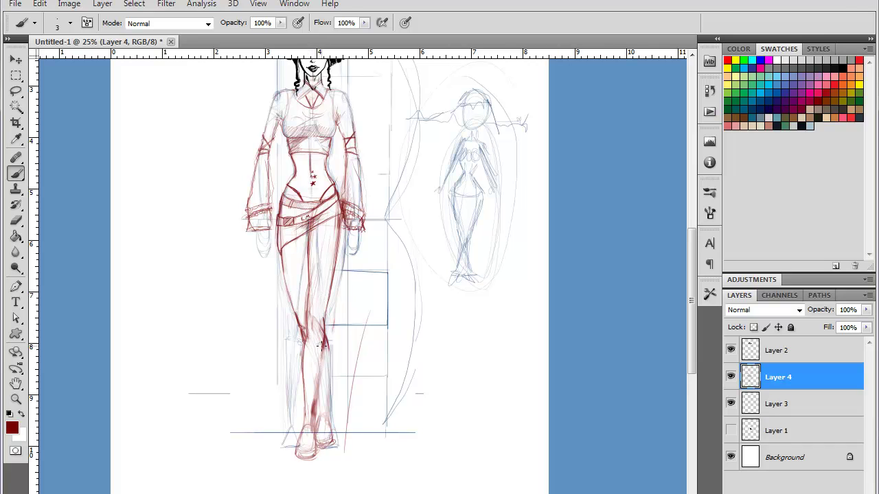
drag(321, 346, 305, 346)
drag(308, 292, 332, 287)
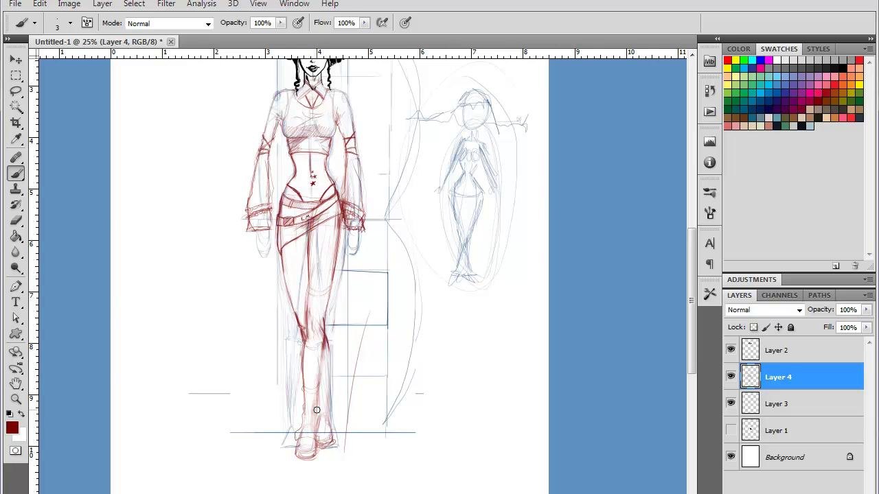
Step: Draw a loose leg warmer on the front leg with a curved top below the knee and wavy sides down to the foot
key(ctrl+plus)
drag(265, 475, 386, 294)
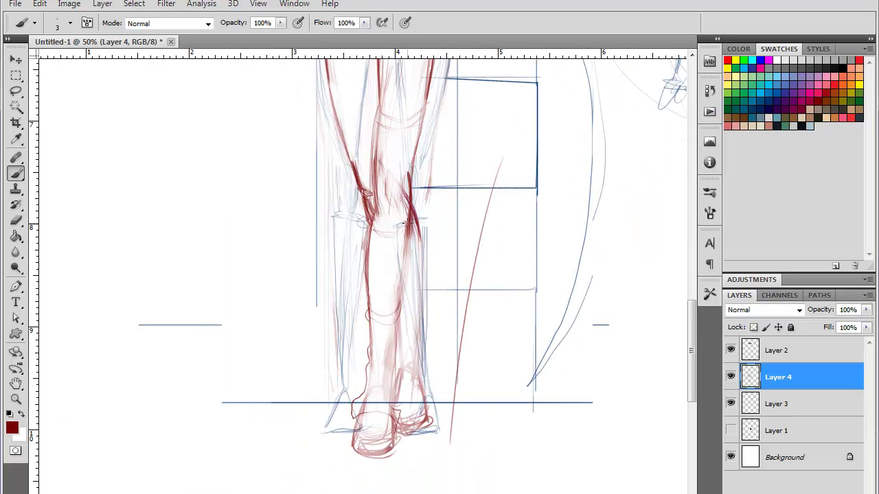
mouse_move(409, 221)
mouse_down()
mouse_move(369, 226)
mouse_move(413, 226)
mouse_move(374, 231)
mouse_move(376, 219)
mouse_move(366, 219)
mouse_move(354, 317)
mouse_up()
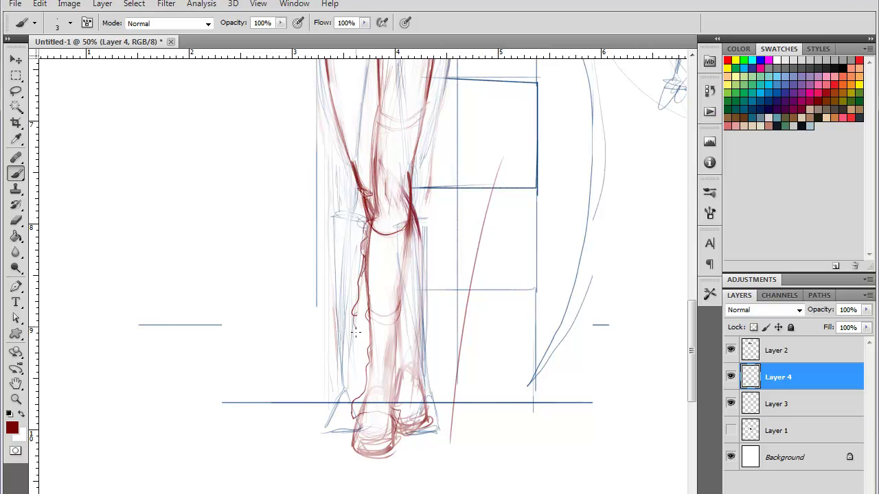
drag(411, 235, 408, 354)
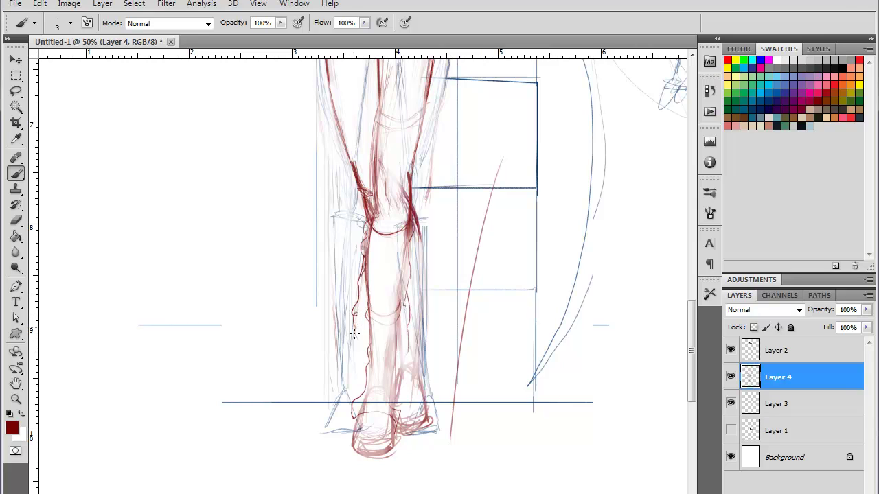
mouse_move(355, 334)
mouse_down()
mouse_move(350, 425)
mouse_move(389, 413)
mouse_move(398, 430)
mouse_move(408, 235)
mouse_up()
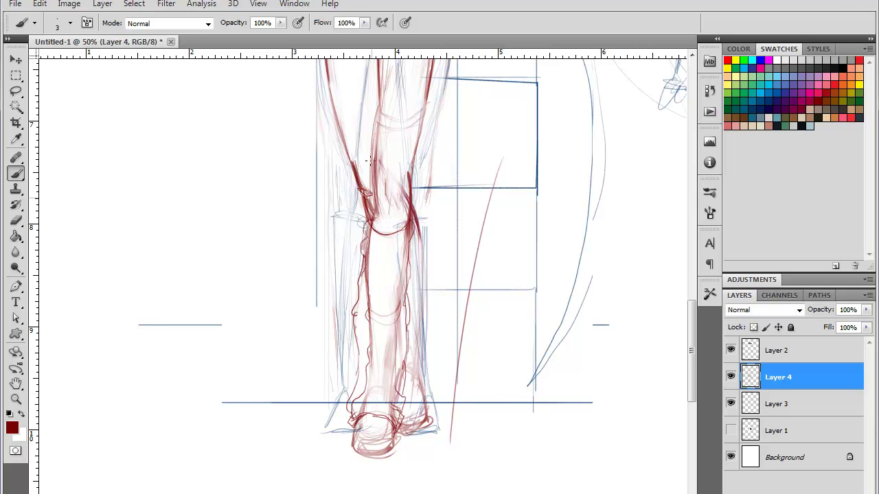
mouse_move(369, 255)
mouse_down()
mouse_move(373, 355)
mouse_move(388, 337)
mouse_move(395, 275)
mouse_move(390, 259)
mouse_move(362, 399)
mouse_move(373, 392)
mouse_move(395, 412)
mouse_move(386, 243)
mouse_up()
key(ctrl+minus)
key(ctrl+minus)
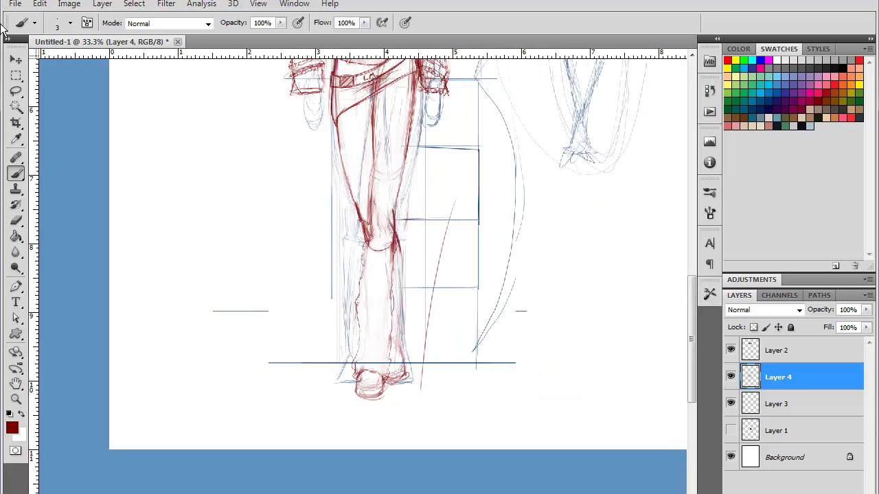
Step: Draw the stocking's top band on the front leg's lower thigh and hatch the stocking down to the knee
drag(472, 182, 439, 280)
key(ctrl+plus)
drag(358, 402, 381, 324)
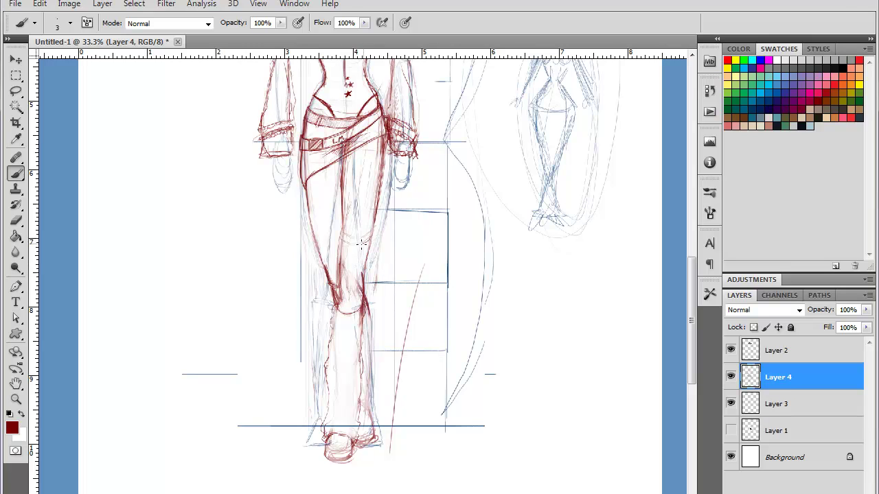
drag(344, 238, 376, 234)
mouse_move(371, 234)
mouse_down()
mouse_move(340, 232)
mouse_move(347, 291)
mouse_move(340, 259)
mouse_move(347, 236)
mouse_move(339, 268)
mouse_move(365, 243)
mouse_move(341, 307)
mouse_move(362, 266)
mouse_move(345, 308)
mouse_move(363, 276)
mouse_move(356, 311)
mouse_move(363, 306)
mouse_move(333, 306)
mouse_move(336, 297)
mouse_move(330, 308)
mouse_move(323, 436)
mouse_move(356, 433)
mouse_move(354, 381)
mouse_up()
mouse_move(364, 313)
mouse_down()
mouse_move(355, 334)
mouse_move(359, 415)
mouse_up()
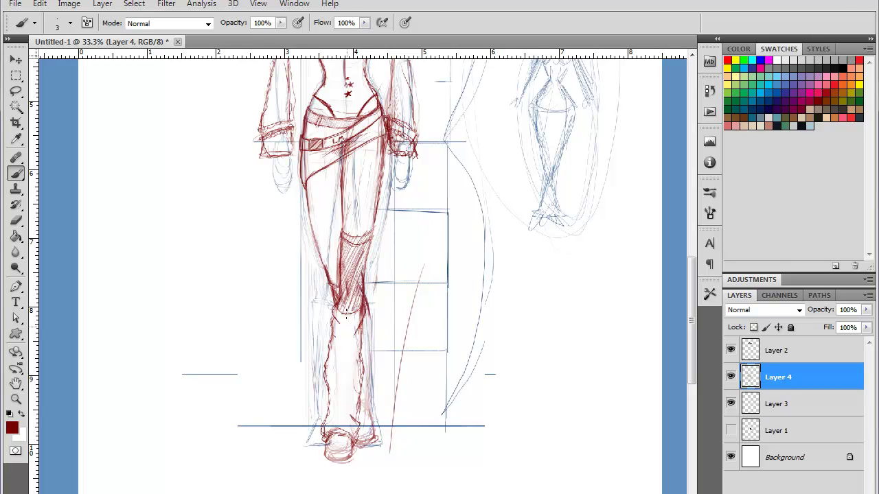
Step: Draw hatched horizontal stripes across the front leg's warmer from below the knee to the ankle, redoing unsatisfactory strokes
mouse_move(335, 320)
mouse_down()
mouse_move(364, 313)
mouse_move(334, 322)
mouse_move(343, 334)
mouse_move(359, 331)
mouse_up()
key(ctrl+alt+z)
key(ctrl+alt+z)
mouse_move(346, 335)
mouse_down()
mouse_move(332, 330)
mouse_move(360, 332)
mouse_up()
mouse_move(347, 348)
mouse_down()
mouse_move(329, 364)
mouse_move(363, 363)
mouse_move(346, 375)
mouse_move(327, 365)
mouse_move(331, 373)
mouse_move(363, 367)
mouse_move(358, 389)
mouse_move(327, 396)
mouse_move(362, 390)
mouse_move(360, 381)
mouse_move(329, 385)
mouse_move(333, 393)
mouse_move(325, 392)
mouse_move(364, 387)
mouse_move(332, 386)
mouse_move(330, 403)
mouse_move(358, 403)
mouse_move(328, 404)
mouse_move(340, 421)
mouse_move(325, 423)
mouse_move(357, 417)
mouse_up()
key(ctrl+z)
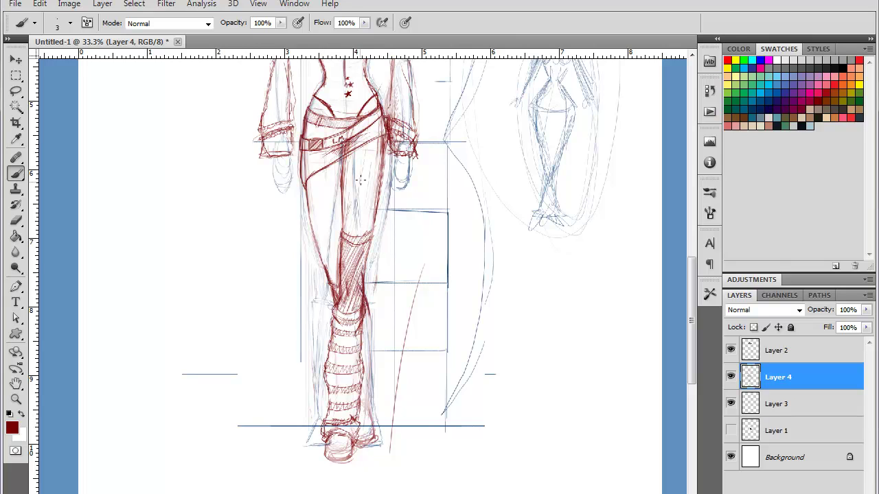
mouse_move(341, 320)
mouse_down()
mouse_move(332, 392)
mouse_move(334, 368)
mouse_move(323, 373)
mouse_move(326, 436)
mouse_move(349, 434)
mouse_up()
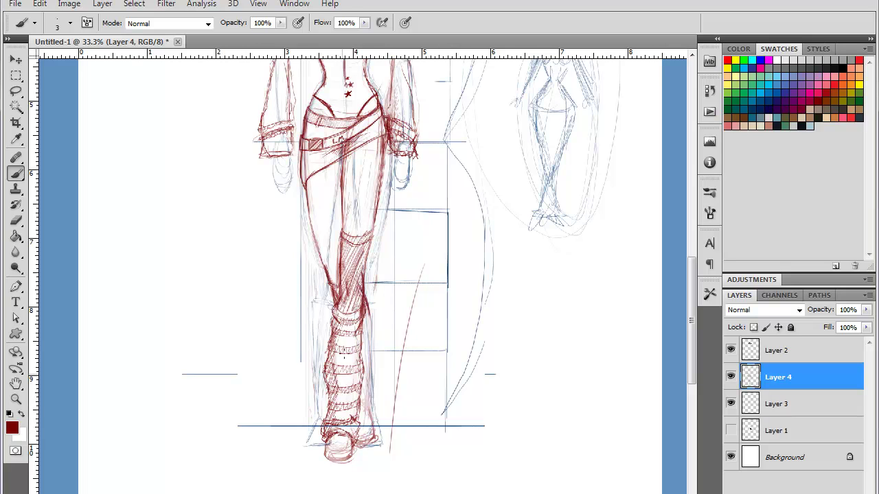
Step: Strengthen the stocking's top band and hatch a shadow down the front thigh's inner side
mouse_move(380, 281)
mouse_down()
mouse_move(371, 325)
mouse_move(351, 325)
mouse_up()
drag(361, 283, 350, 335)
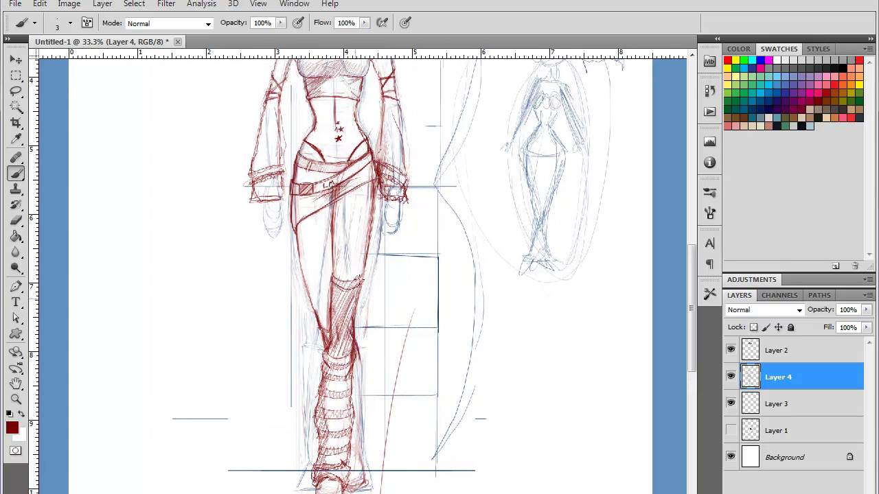
mouse_move(362, 280)
mouse_down()
mouse_move(365, 270)
mouse_move(352, 290)
mouse_move(332, 281)
mouse_move(328, 298)
mouse_move(335, 283)
mouse_up()
drag(341, 205, 333, 237)
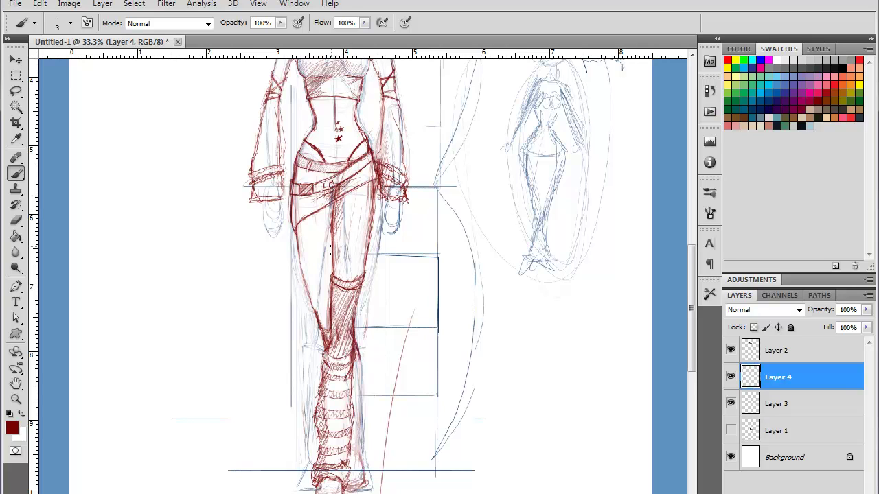
key(ctrl+minus)
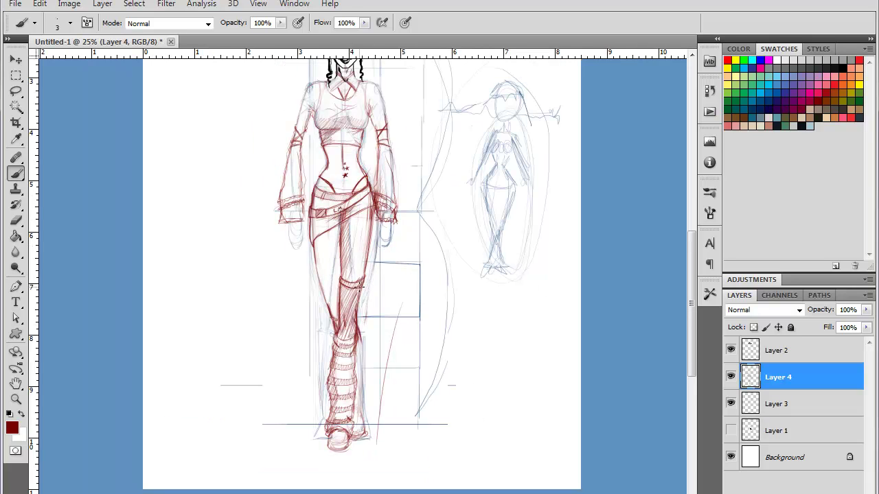
Step: Draw dark crossed straps around the front leg's knee and reinforce the top of the leg warmer
key(ctrl+minus)
key(ctrl+plus)
key(ctrl+plus)
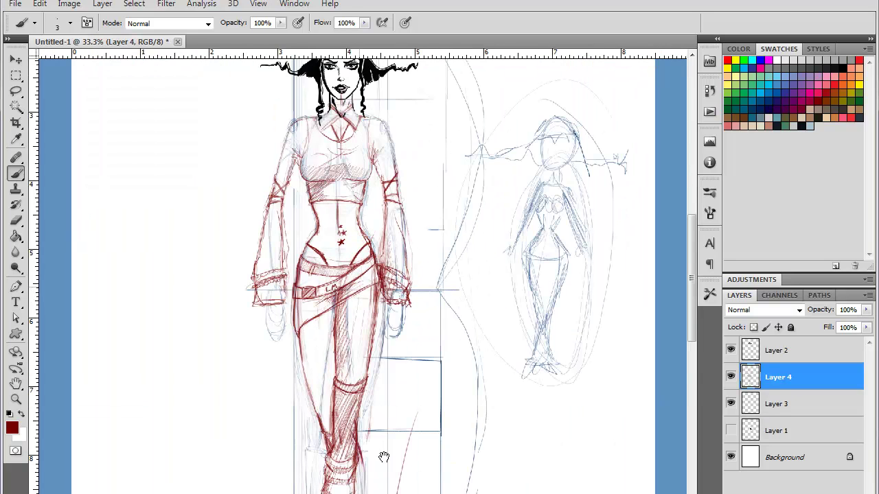
scroll(357, 212, down, 5)
mouse_move(318, 228)
mouse_down()
mouse_move(331, 249)
mouse_move(316, 237)
mouse_move(312, 244)
mouse_move(338, 242)
mouse_move(319, 245)
mouse_move(343, 225)
mouse_move(315, 237)
mouse_move(331, 250)
mouse_move(313, 256)
mouse_move(337, 264)
mouse_move(308, 266)
mouse_move(330, 261)
mouse_up()
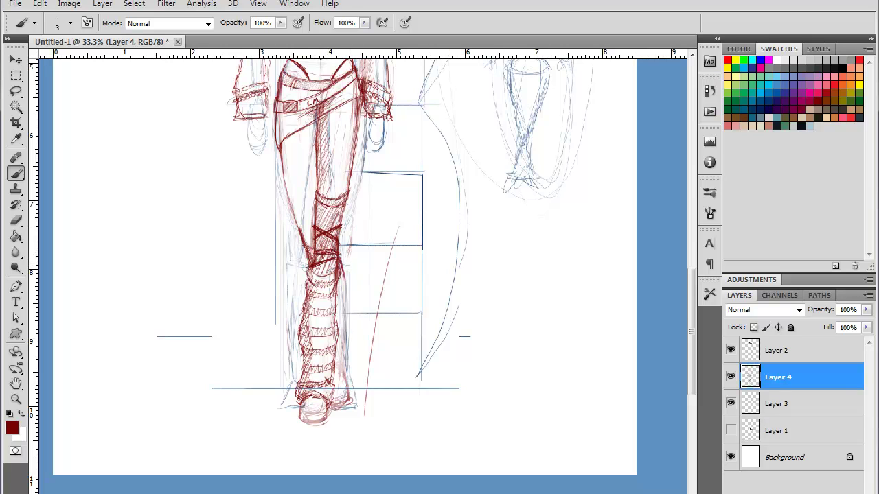
drag(419, 162, 412, 221)
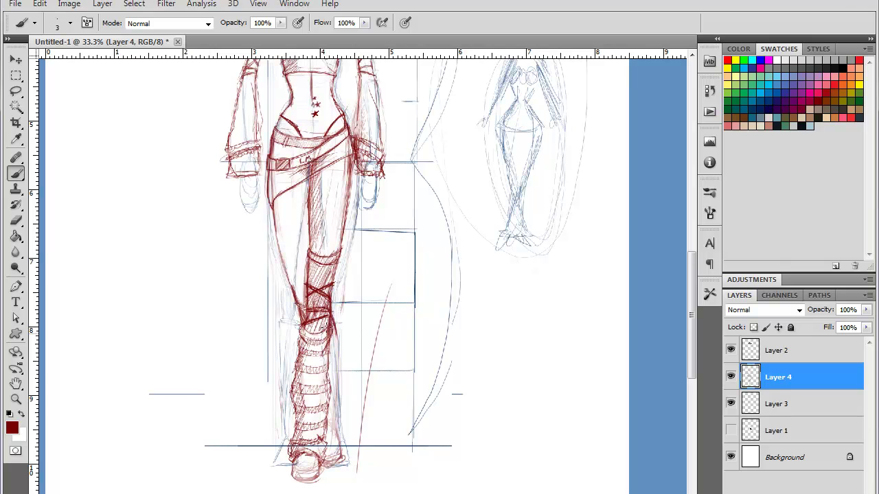
drag(297, 328, 322, 348)
drag(291, 258, 300, 182)
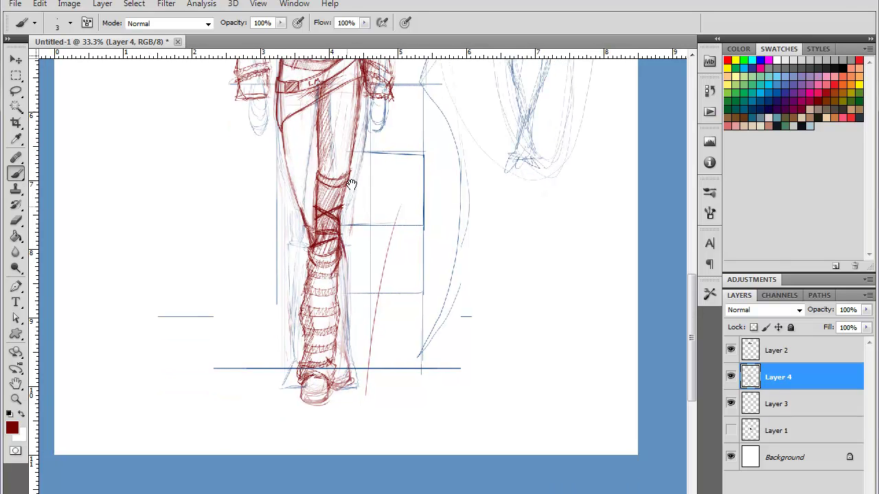
Step: Try shaggy diagonal hatching over the front leg's warmer and beyond its sides, and undo it
mouse_move(308, 254)
mouse_down()
mouse_move(291, 295)
mouse_move(297, 375)
mouse_up()
mouse_move(342, 263)
mouse_down()
mouse_move(346, 317)
mouse_move(335, 383)
mouse_up()
mouse_move(309, 264)
mouse_down()
mouse_move(292, 281)
mouse_move(284, 332)
mouse_move(291, 368)
mouse_move(315, 377)
mouse_move(336, 344)
mouse_up()
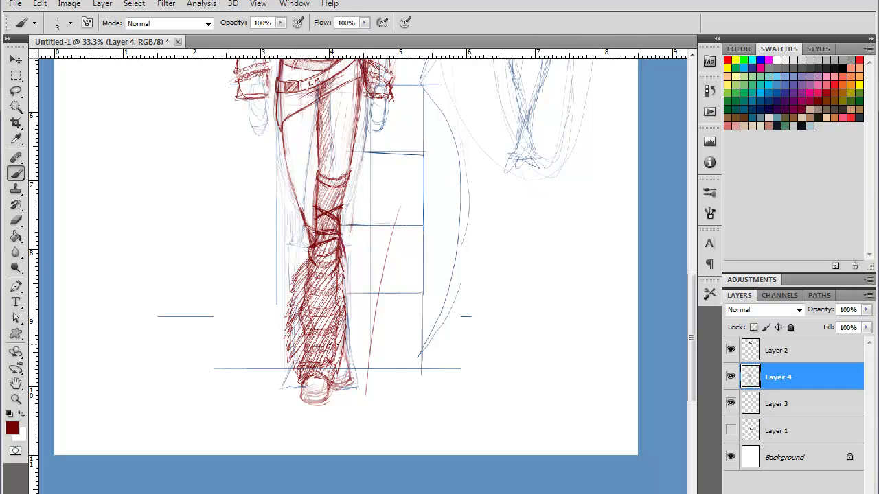
key(ctrl+minus)
key(ctrl+minus)
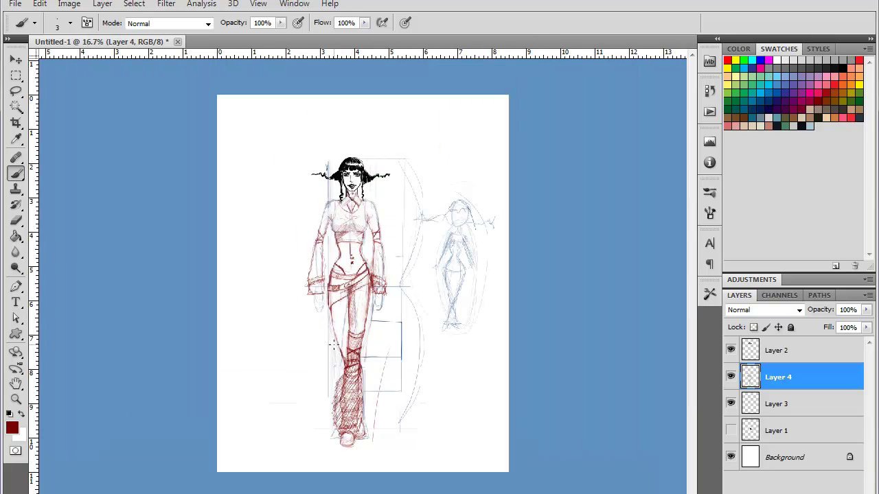
key(ctrl+alt+z)
key(ctrl+alt+z)
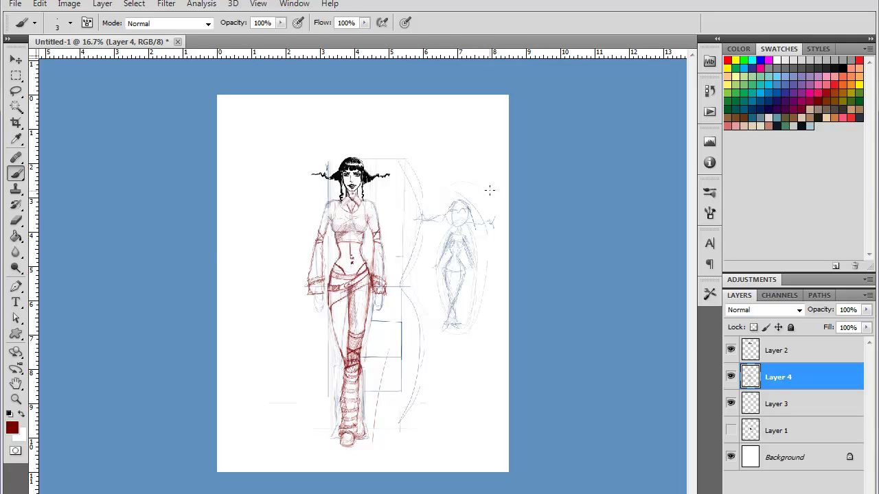
Step: Sketch the left-hand hand with its fingers in dark red below the sleeve cuff, undoing the strokes that miss
key(ctrl+plus)
key(ctrl+plus)
key(ctrl+plus)
drag(251, 355, 441, 365)
key(ctrl+plus)
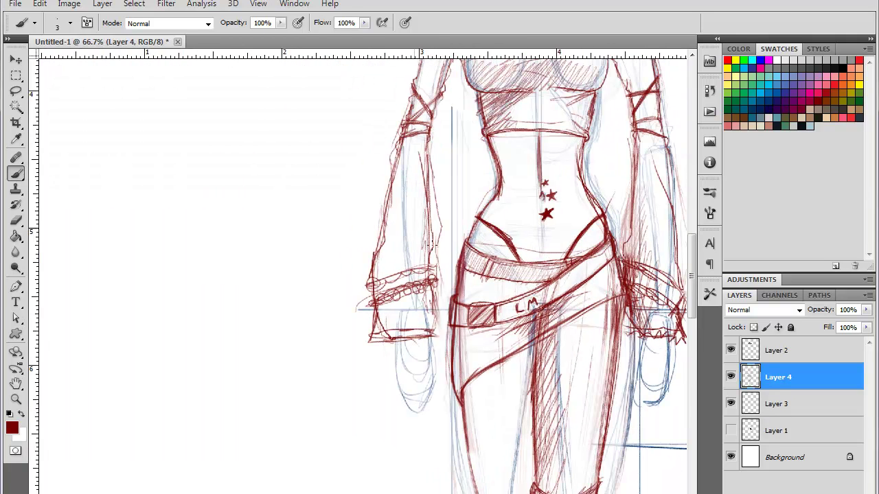
drag(502, 321, 491, 314)
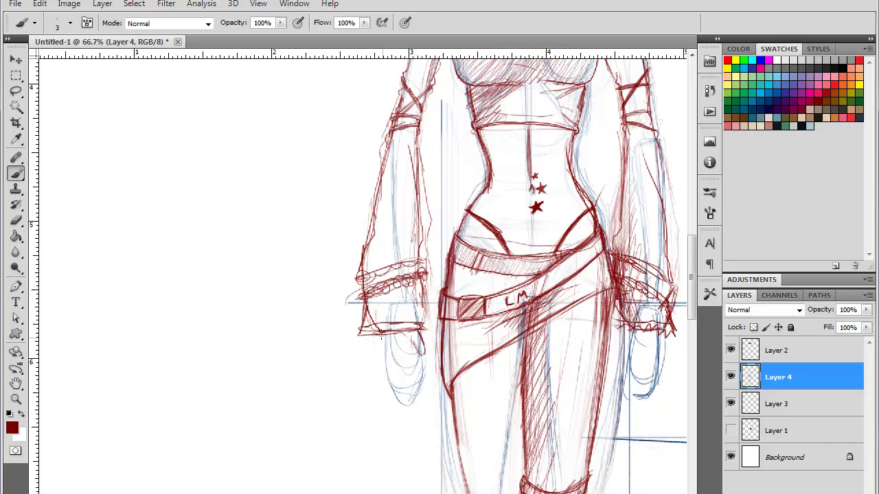
mouse_move(380, 334)
mouse_down()
mouse_move(377, 379)
mouse_move(413, 349)
mouse_move(407, 363)
mouse_move(416, 374)
mouse_move(415, 363)
mouse_move(412, 370)
mouse_move(399, 362)
mouse_move(404, 397)
mouse_move(412, 387)
mouse_move(404, 398)
mouse_move(400, 360)
mouse_move(404, 385)
mouse_move(412, 379)
mouse_move(390, 366)
mouse_move(389, 387)
mouse_move(393, 359)
mouse_move(395, 390)
mouse_move(381, 352)
mouse_move(380, 373)
mouse_move(377, 337)
mouse_up()
key(ctrl+alt+z)
key(ctrl+alt+z)
key(ctrl+alt+z)
key(ctrl+alt+z)
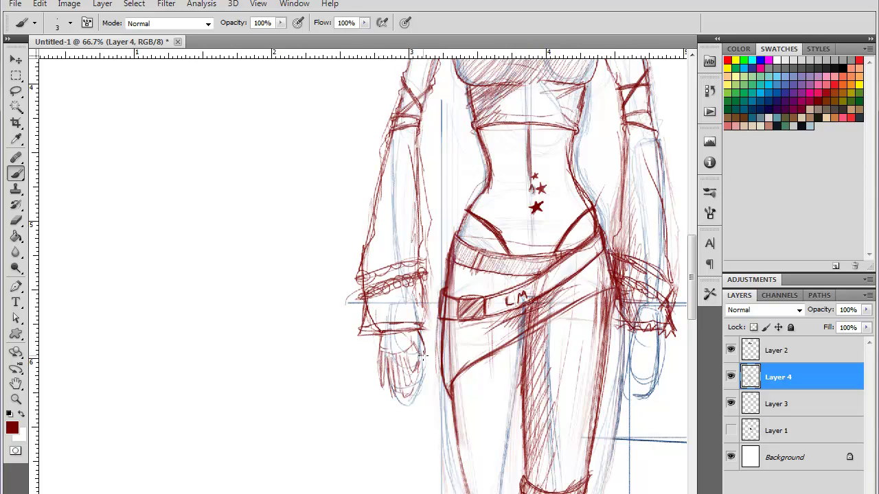
Step: Sketch the right-hand hand in dark red below the sleeve cuff, over the blue construction lines
key(ctrl+minus)
key(ctrl+minus)
key(ctrl+plus)
key(ctrl+plus)
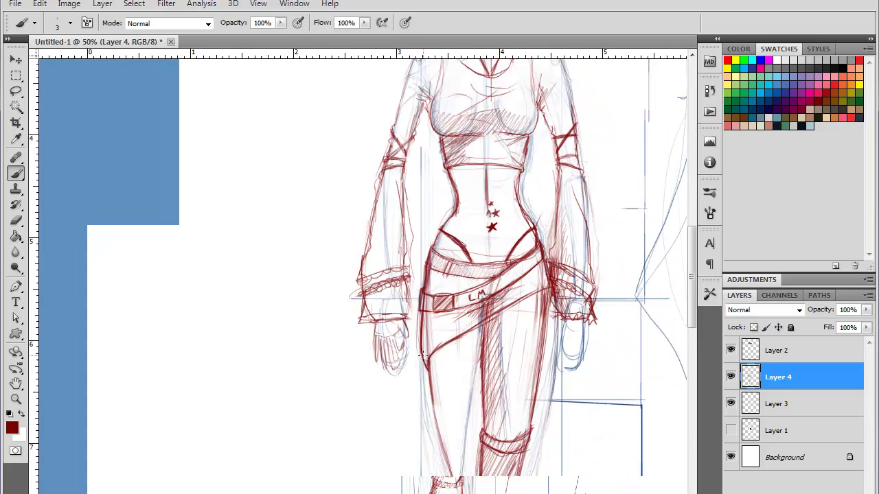
drag(627, 232, 475, 175)
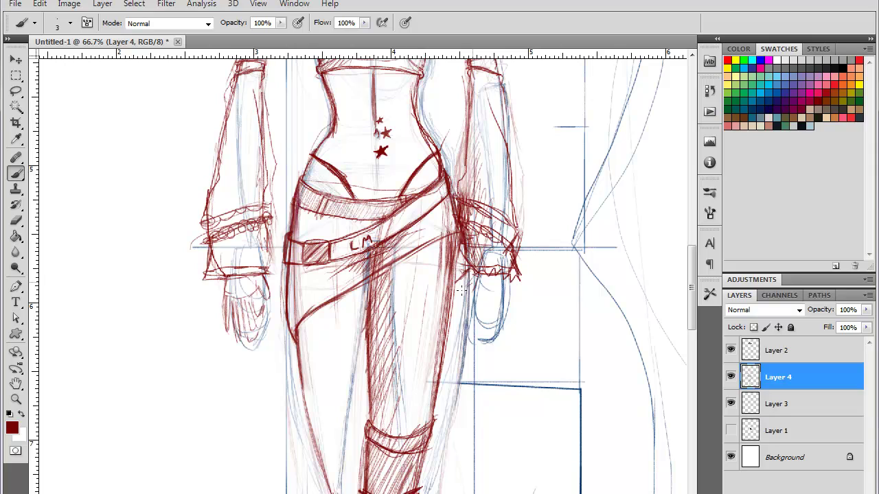
drag(472, 286, 458, 293)
mouse_move(508, 278)
mouse_down()
mouse_move(473, 286)
mouse_move(480, 300)
mouse_move(507, 293)
mouse_move(477, 292)
mouse_move(481, 301)
mouse_move(469, 300)
mouse_move(467, 331)
mouse_up()
mouse_move(494, 302)
mouse_down()
mouse_move(501, 320)
mouse_move(474, 328)
mouse_up()
mouse_move(469, 292)
mouse_down()
mouse_move(489, 324)
mouse_move(493, 287)
mouse_move(508, 282)
mouse_move(474, 297)
mouse_move(471, 281)
mouse_up()
key(ctrl+minus)
key(ctrl+minus)
key(ctrl+minus)
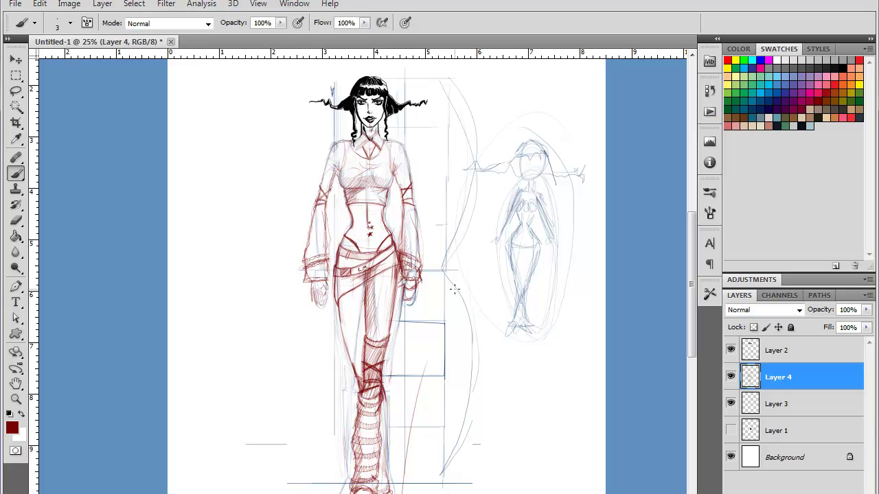
Step: Draw the stocking's top band across the back leg's thigh and add dark crossed straps at its knee in dark red
drag(441, 379, 406, 284)
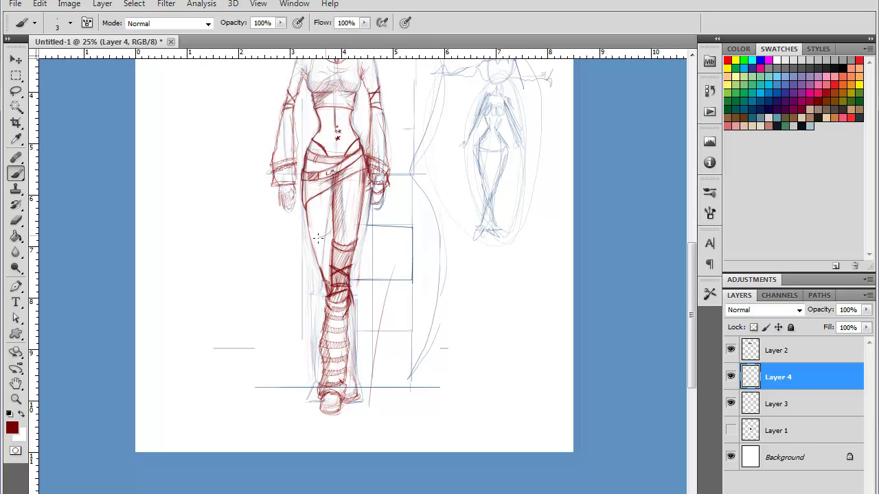
mouse_move(311, 238)
mouse_down()
mouse_move(333, 228)
mouse_move(335, 236)
mouse_move(320, 242)
mouse_up()
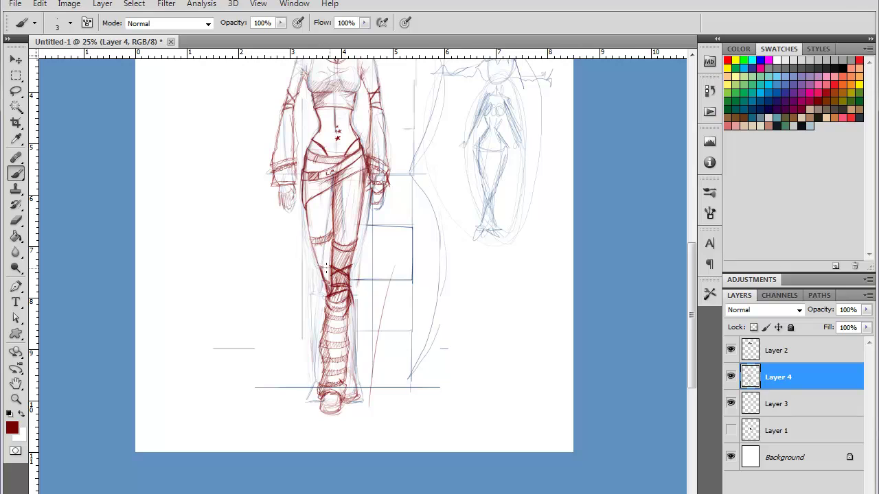
drag(324, 264, 328, 278)
Step: Shade the back leg's lower part densely beside the striped leg warmer with a shaggy outer edge, undoing the stroke that misses
drag(362, 352, 355, 383)
key(ctrl+z)
mouse_move(351, 375)
mouse_down()
mouse_move(359, 362)
mouse_move(357, 382)
mouse_move(349, 317)
mouse_move(349, 364)
mouse_move(353, 306)
mouse_move(362, 366)
mouse_move(356, 354)
mouse_move(350, 378)
mouse_move(350, 318)
mouse_move(352, 401)
mouse_up()
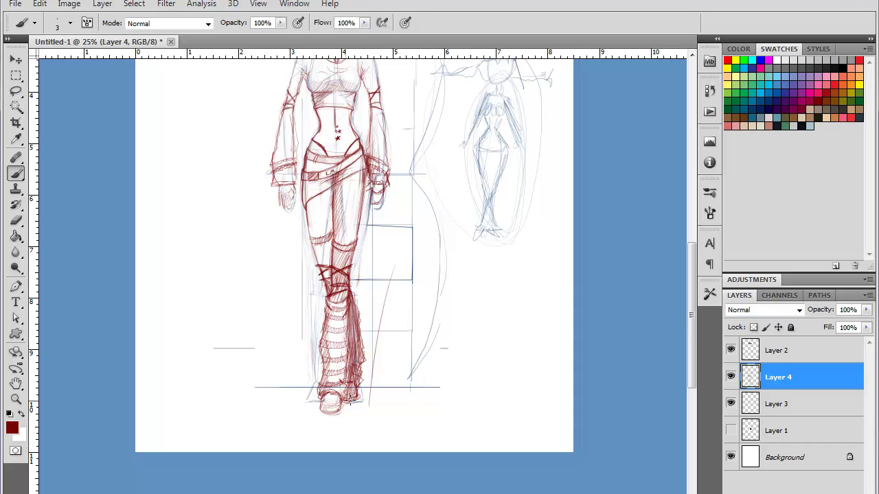
Step: Hatch the back leg's stocking below its top band and draw a garter band around the front leg's thigh
mouse_move(447, 183)
mouse_down()
mouse_move(450, 268)
mouse_move(448, 260)
mouse_up()
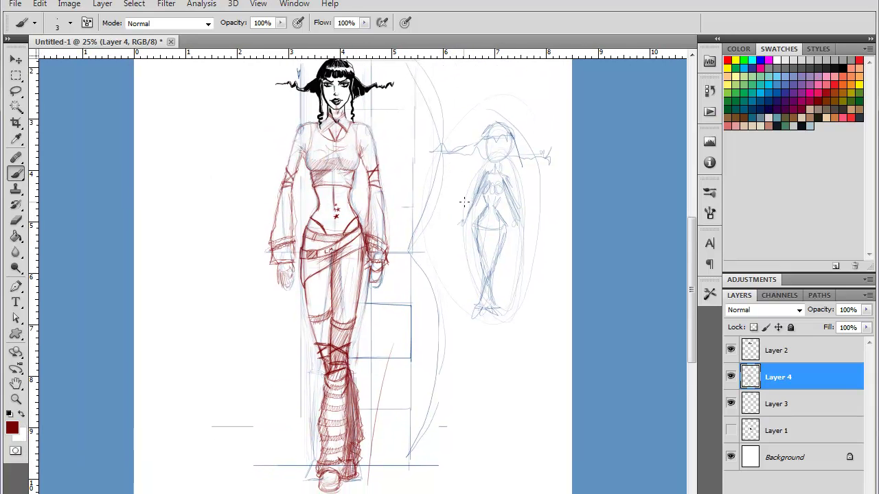
click(731, 404)
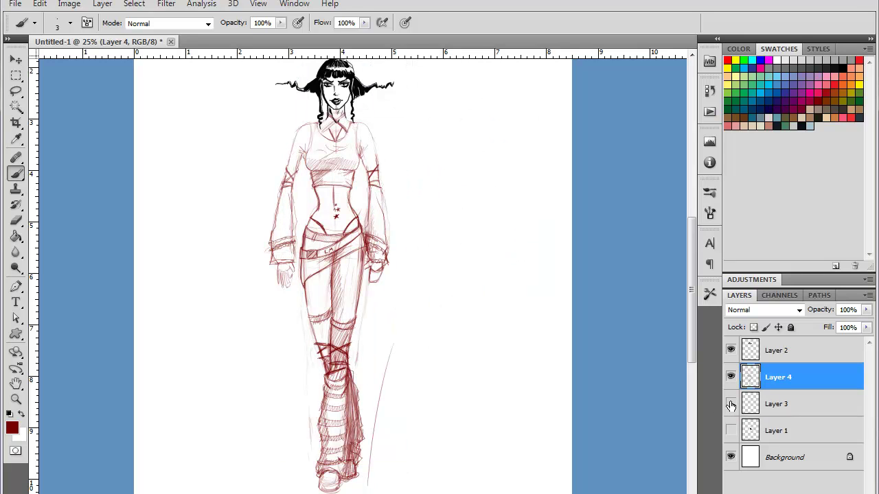
click(730, 404)
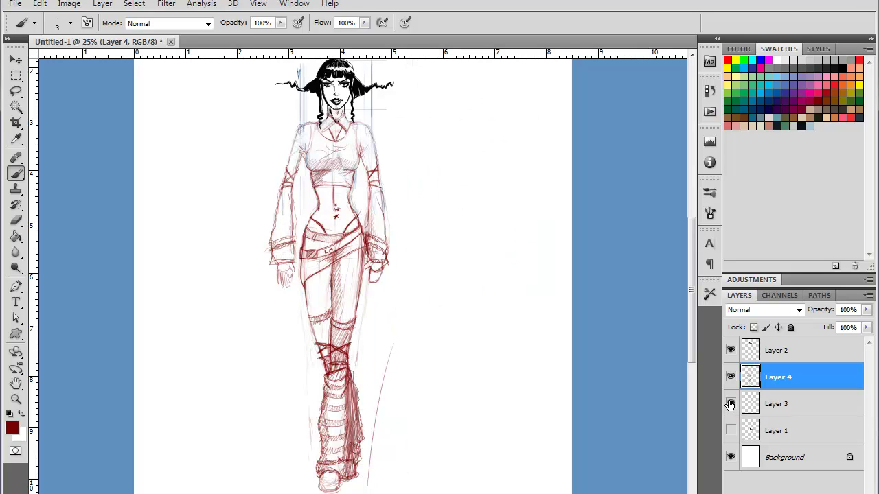
mouse_move(311, 328)
mouse_down()
mouse_move(328, 320)
mouse_move(320, 357)
mouse_move(329, 332)
mouse_move(315, 321)
mouse_move(307, 326)
mouse_up()
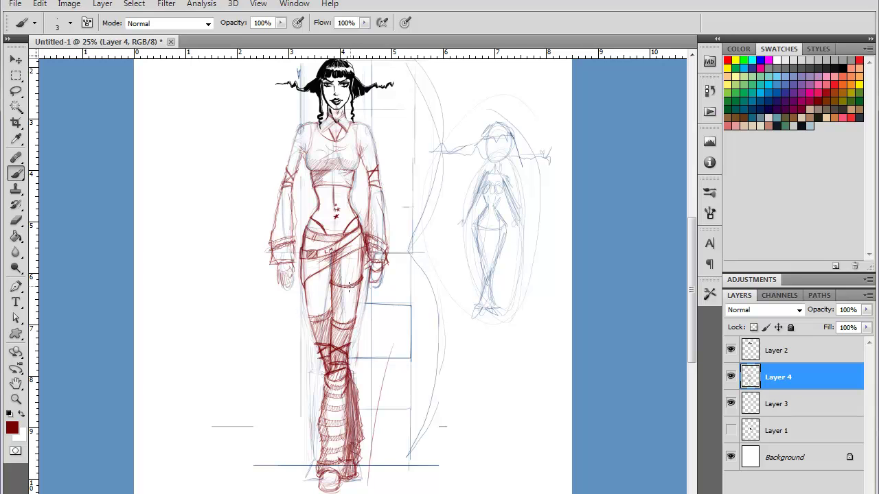
key(ctrl+minus)
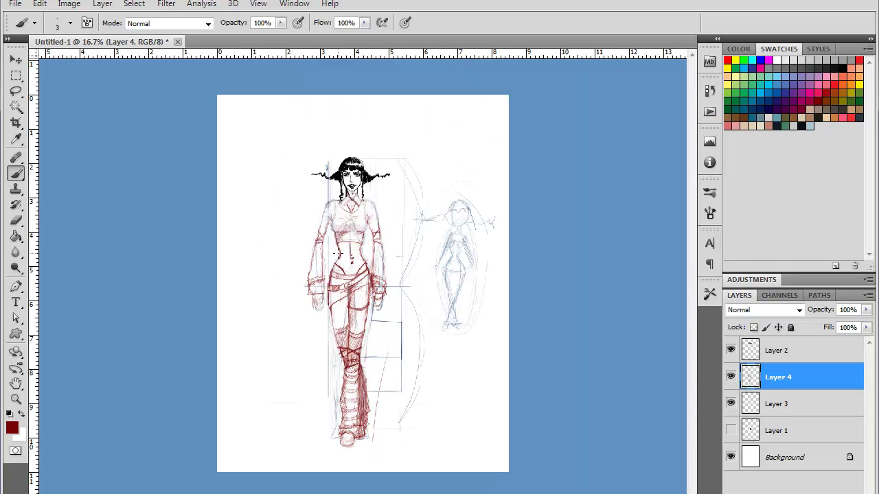
key(ctrl+plus)
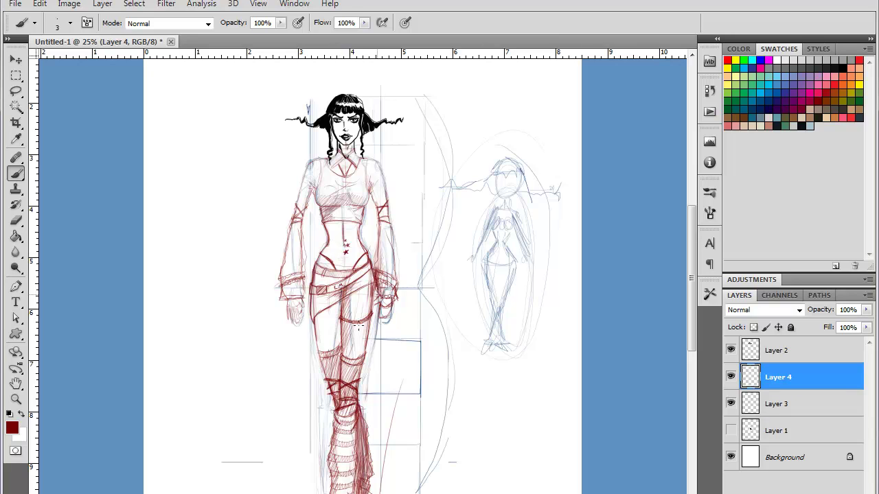
Step: Draw a thick dark band around the front leg just below the knee, at the top of the striped leg warmer
drag(368, 390, 402, 308)
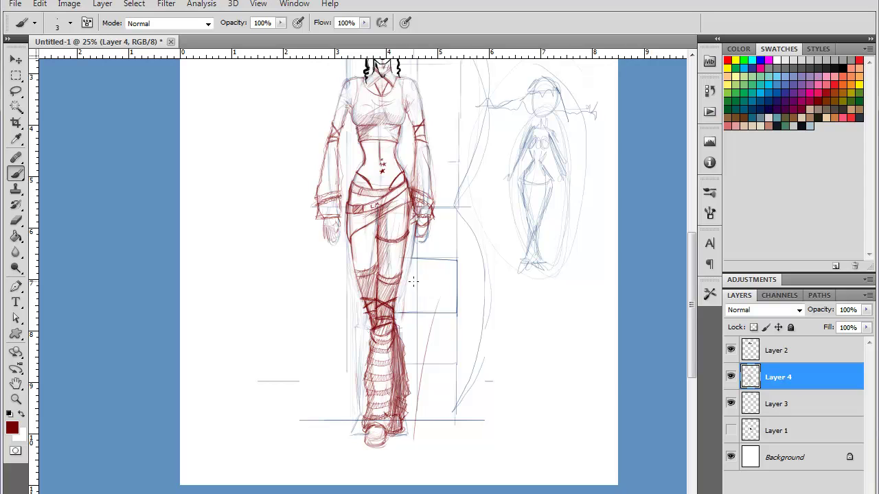
key(ctrl+plus)
key(ctrl+plus)
key(ctrl+plus)
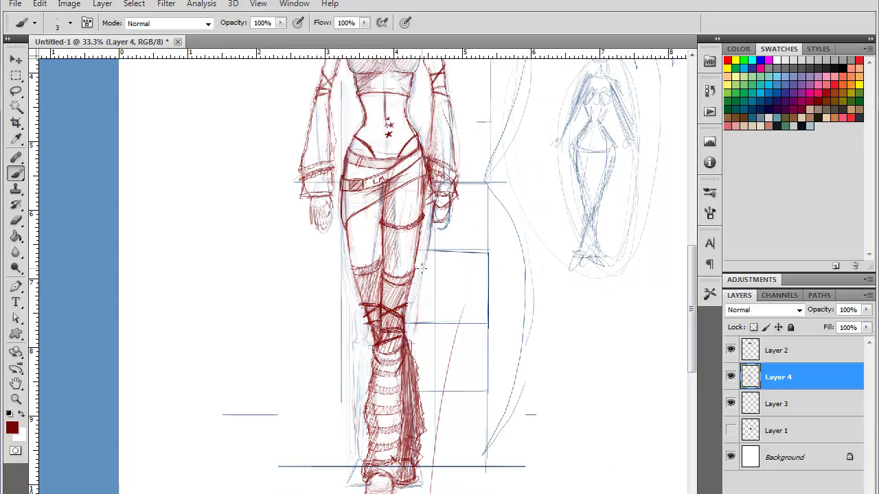
drag(445, 370, 448, 263)
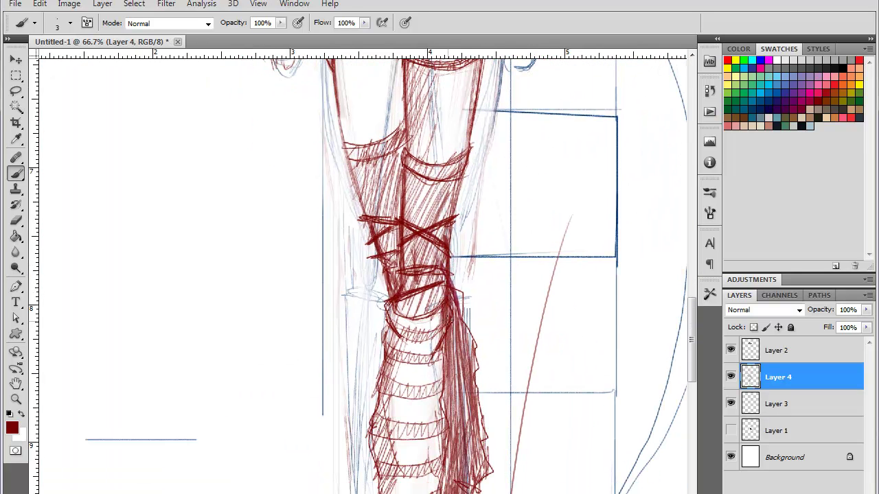
mouse_move(440, 320)
mouse_down()
mouse_move(409, 322)
mouse_move(386, 304)
mouse_move(414, 328)
mouse_move(446, 306)
mouse_move(422, 319)
mouse_move(391, 311)
mouse_move(409, 328)
mouse_move(432, 320)
mouse_up()
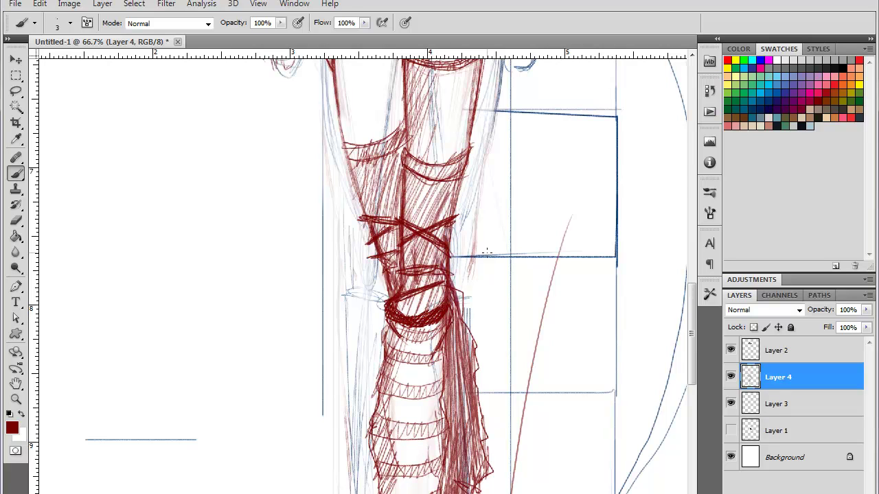
Step: Outline the front foot's shoe with a rounded toe cap and thick sole, and hatch its shaded parts in dark red
key(ctrl+minus)
key(ctrl+minus)
key(ctrl+minus)
key(ctrl+plus)
key(ctrl+plus)
key(ctrl+plus)
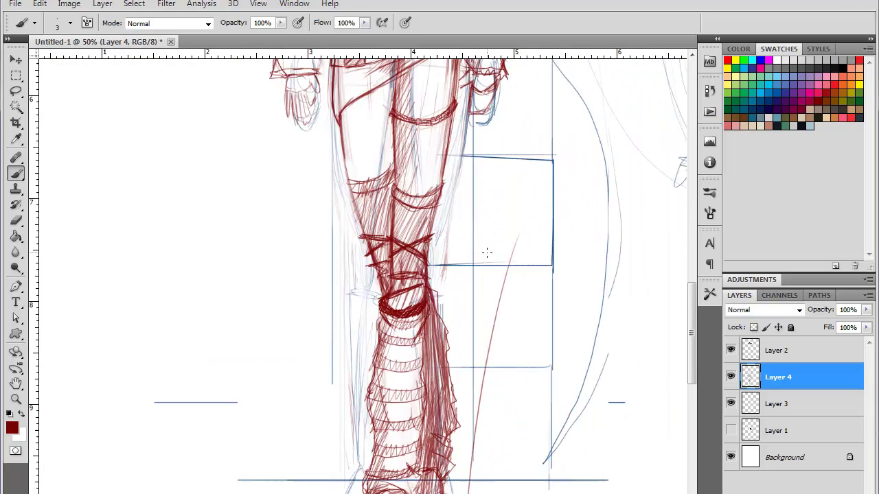
drag(456, 398, 450, 215)
drag(447, 318, 450, 221)
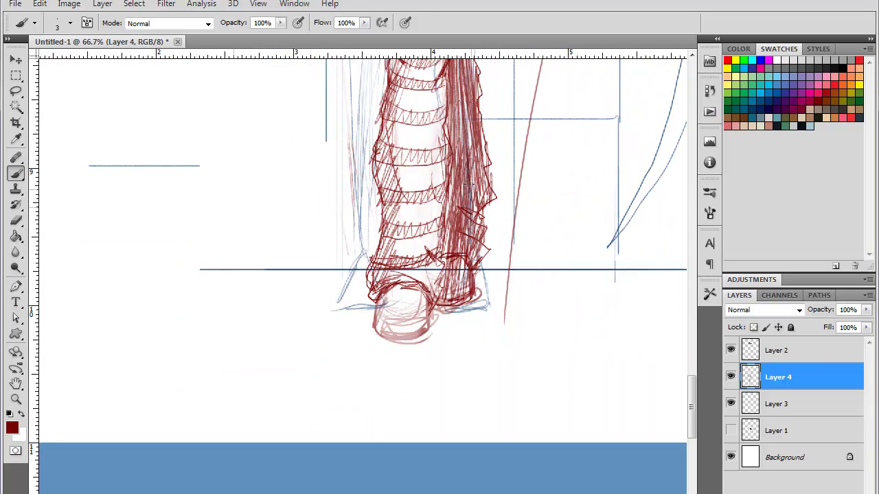
key(ctrl+plus)
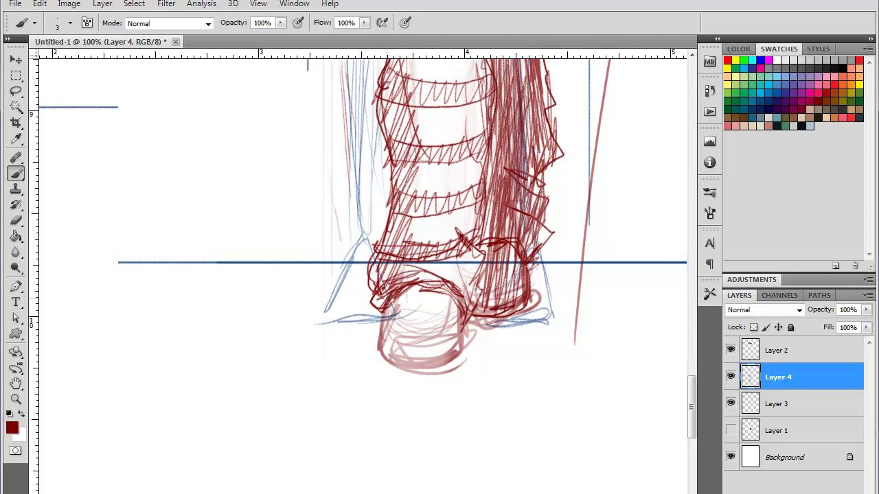
mouse_move(388, 332)
mouse_down()
mouse_move(401, 301)
mouse_move(380, 331)
mouse_move(399, 340)
mouse_move(437, 346)
mouse_move(457, 338)
mouse_move(461, 322)
mouse_move(447, 298)
mouse_move(455, 337)
mouse_move(410, 346)
mouse_move(380, 319)
mouse_move(379, 326)
mouse_move(381, 319)
mouse_move(373, 339)
mouse_move(380, 318)
mouse_move(379, 365)
mouse_up()
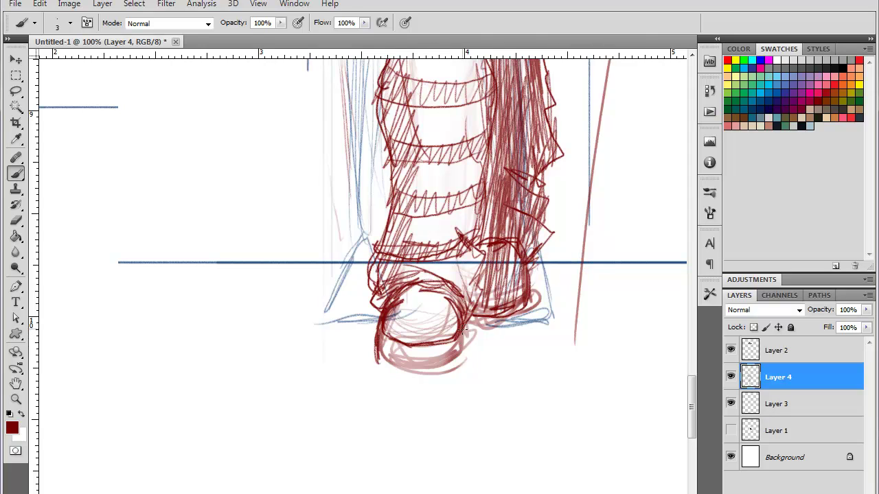
mouse_move(461, 328)
mouse_down()
mouse_move(470, 336)
mouse_move(462, 371)
mouse_up()
mouse_move(382, 321)
mouse_down()
mouse_move(375, 371)
mouse_move(455, 374)
mouse_move(469, 365)
mouse_move(405, 377)
mouse_up()
mouse_move(393, 342)
mouse_down()
mouse_move(389, 367)
mouse_move(458, 362)
mouse_move(388, 337)
mouse_move(453, 335)
mouse_move(408, 333)
mouse_move(407, 292)
mouse_move(389, 321)
mouse_move(397, 333)
mouse_move(406, 340)
mouse_move(422, 329)
mouse_move(457, 330)
mouse_up()
mouse_move(388, 332)
mouse_down()
mouse_move(377, 364)
mouse_move(405, 374)
mouse_move(440, 364)
mouse_move(442, 370)
mouse_up()
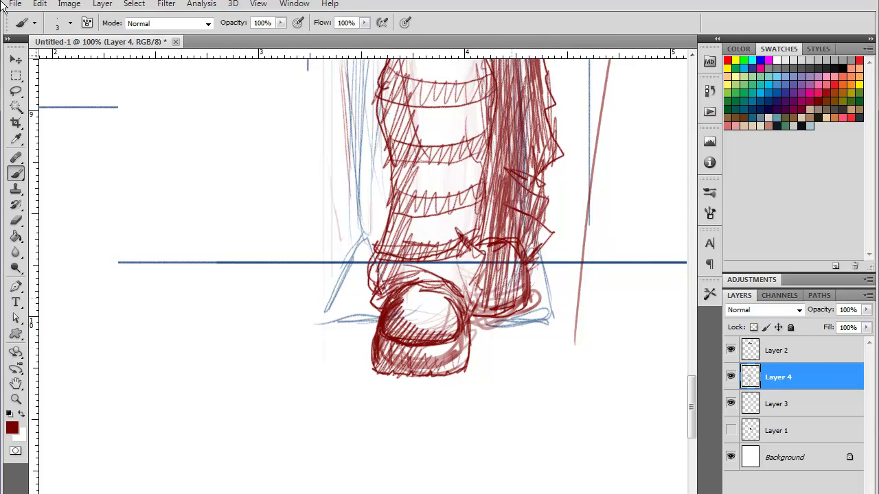
Step: Review the whole figure's proportions and outfit, comparing it with the blue construction lines of Layer 3 hidden and shown
key(ctrl+minus)
key(ctrl+minus)
key(ctrl+minus)
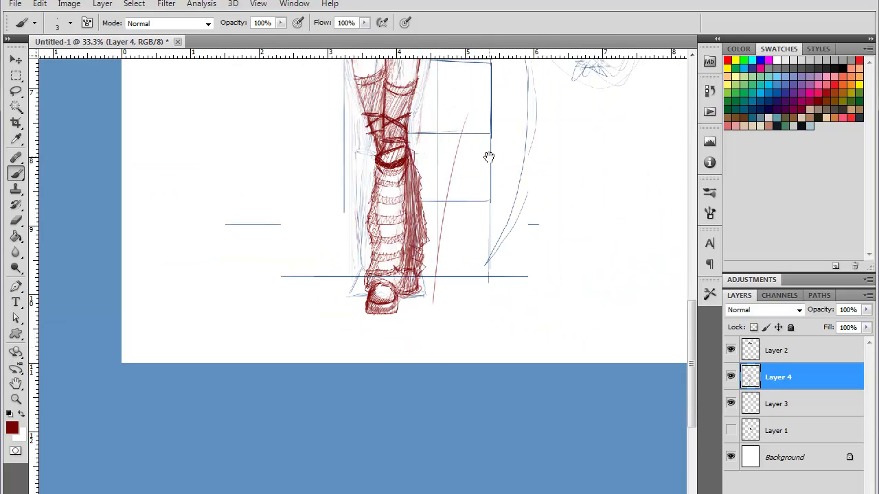
drag(488, 157, 485, 264)
drag(509, 198, 504, 238)
scroll(504, 237, up, 2)
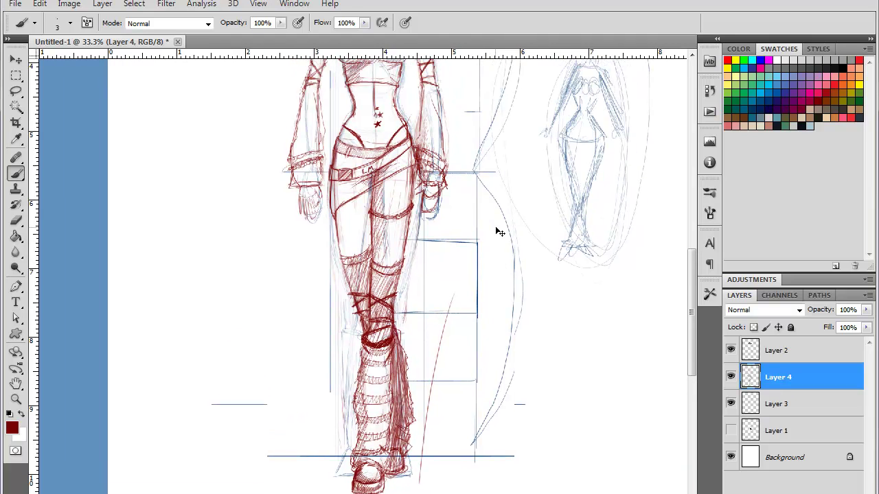
key(ctrl+minus)
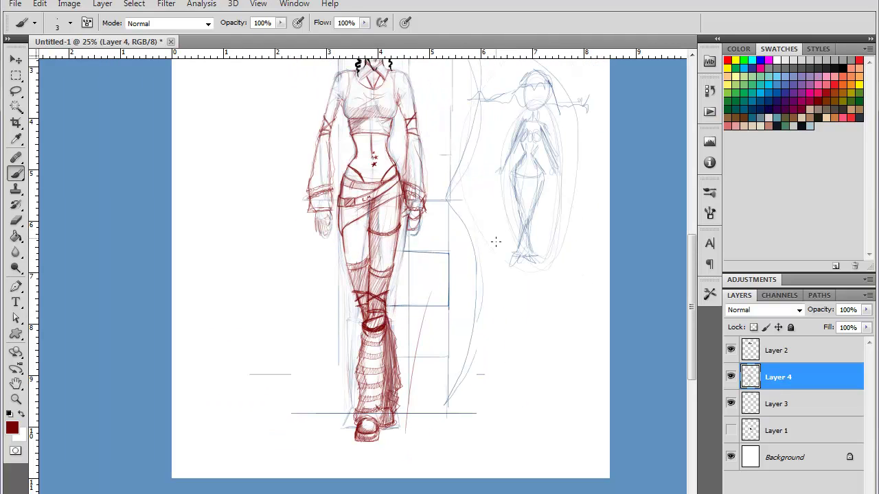
key(ctrl+minus)
key(ctrl+plus)
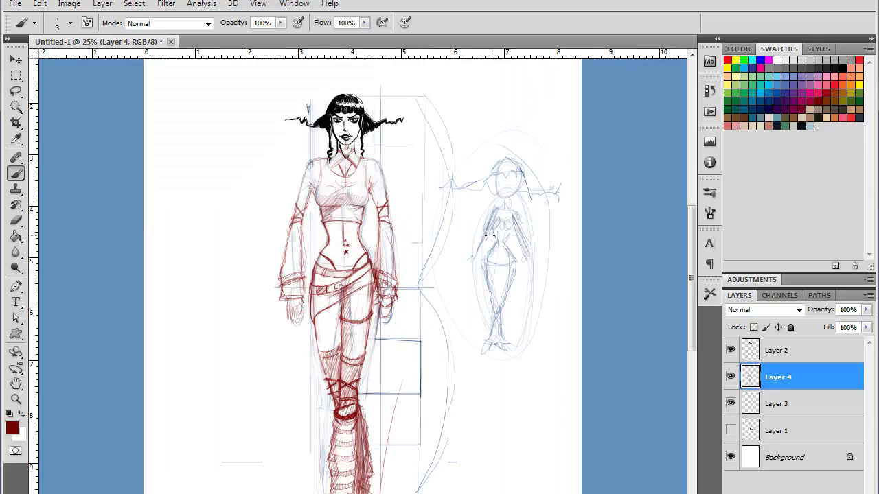
drag(496, 307, 477, 264)
key(ctrl+minus)
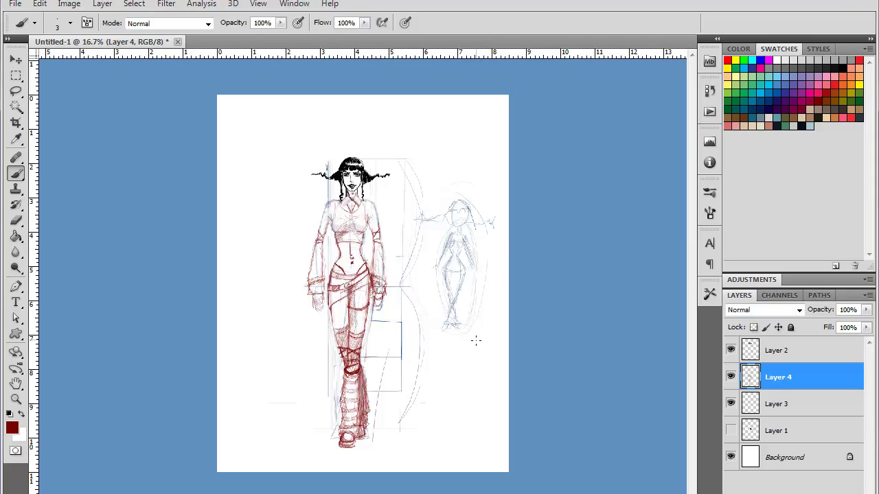
key(ctrl+plus)
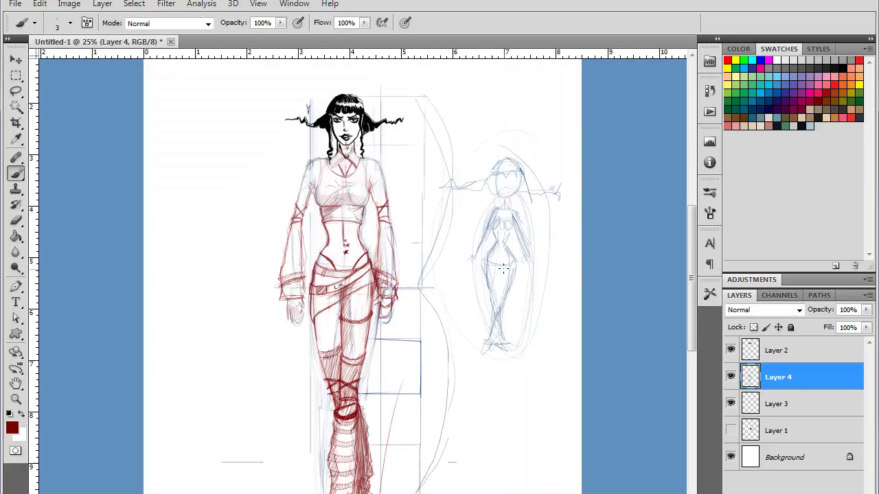
key(ctrl+plus)
drag(567, 211, 472, 191)
click(731, 404)
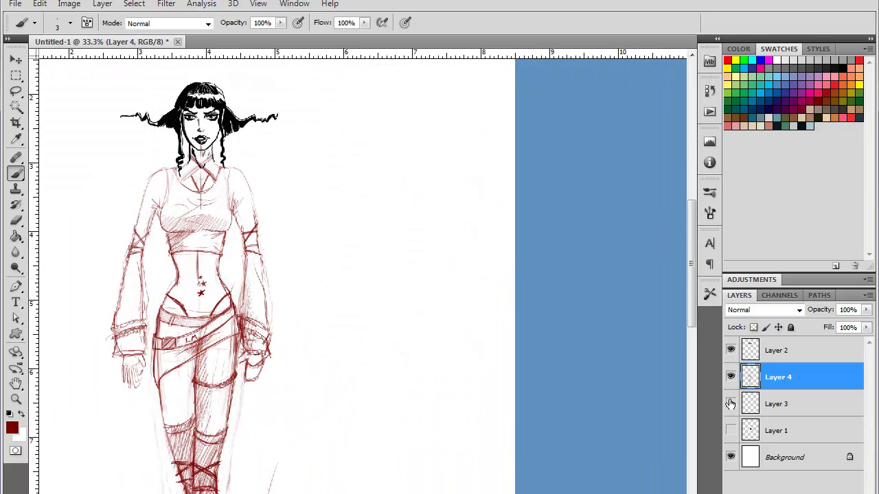
click(731, 404)
Step: Fade the small blue figure on Layer 3 by erasing lightly over it with the soft 360 px eraser
click(767, 406)
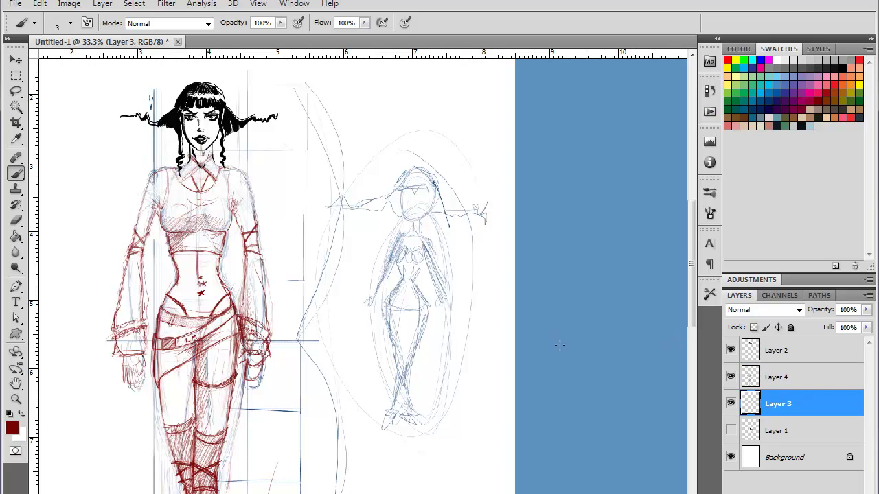
click(15, 221)
right_click(426, 262)
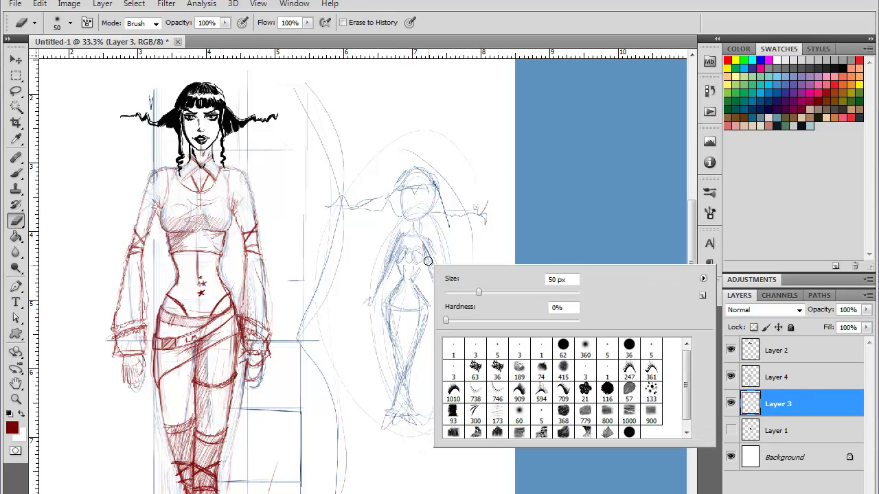
click(585, 346)
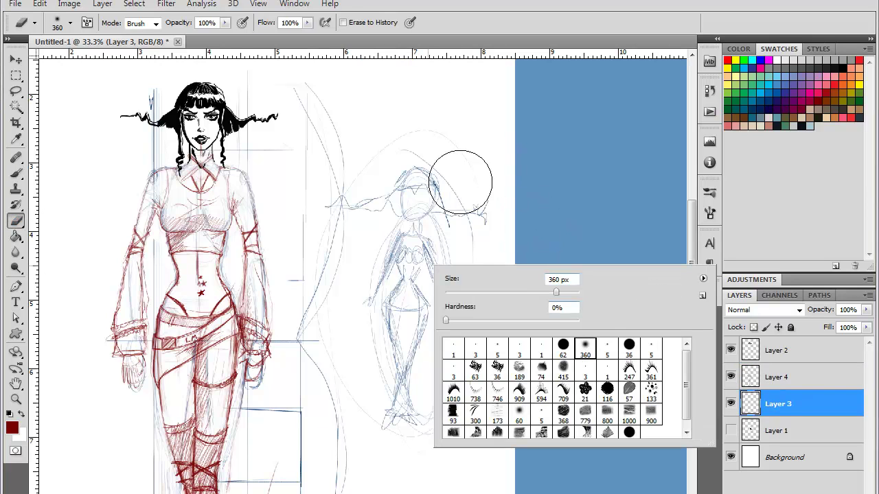
click(413, 205)
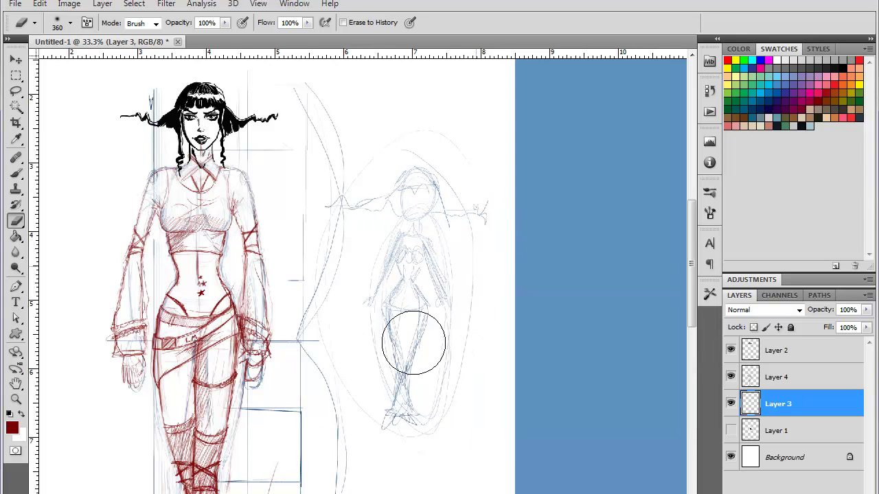
mouse_move(410, 391)
mouse_down()
mouse_move(394, 241)
mouse_move(412, 214)
mouse_up()
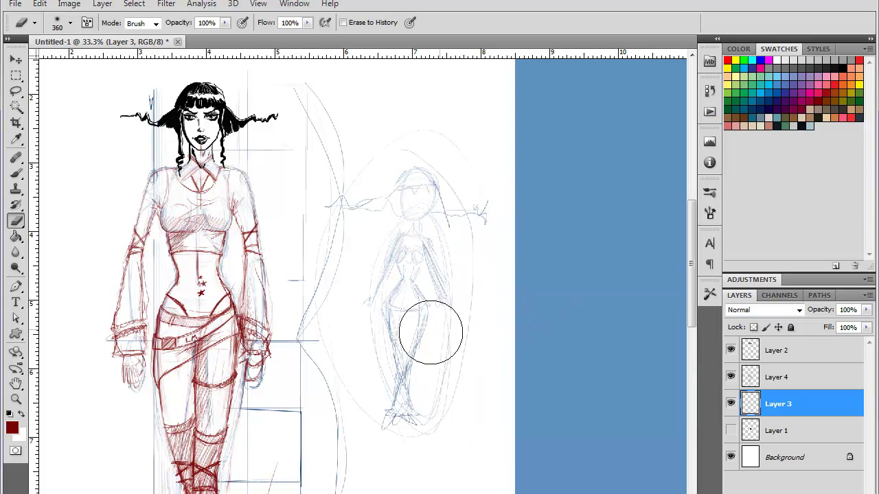
mouse_move(431, 333)
mouse_down()
mouse_move(394, 317)
mouse_move(400, 458)
mouse_move(396, 333)
mouse_up()
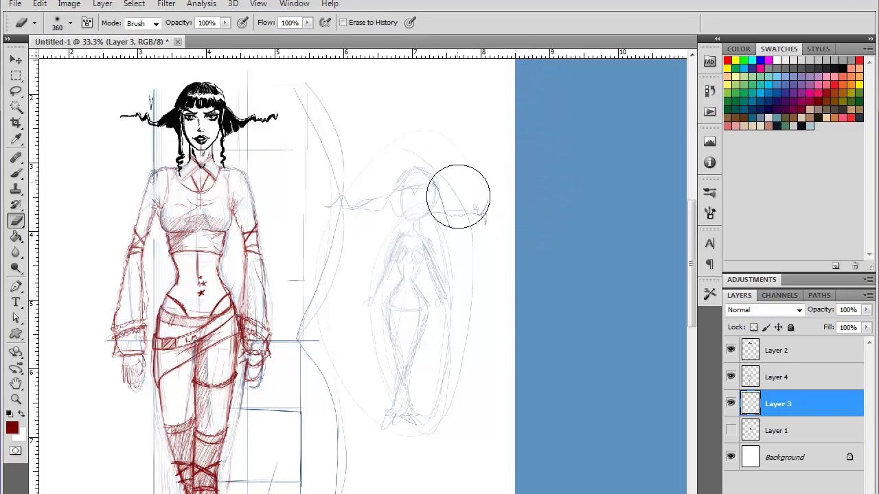
Step: Switch back to the 3 px brush and make Layer 4 the active layer for drawing over the small figure
click(16, 173)
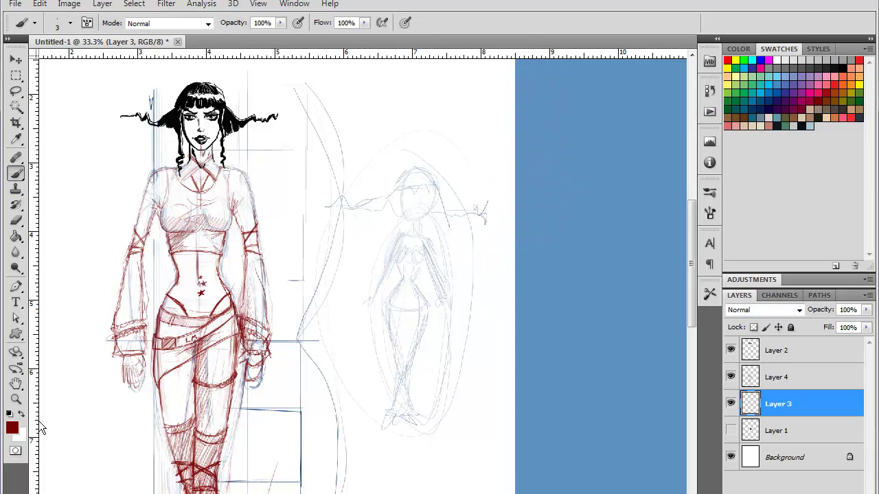
click(781, 379)
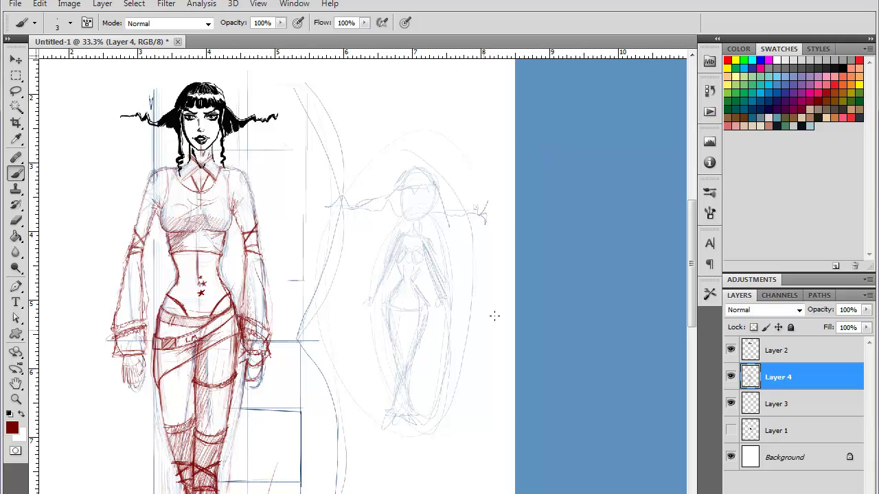
key(ctrl+plus)
key(ctrl+plus)
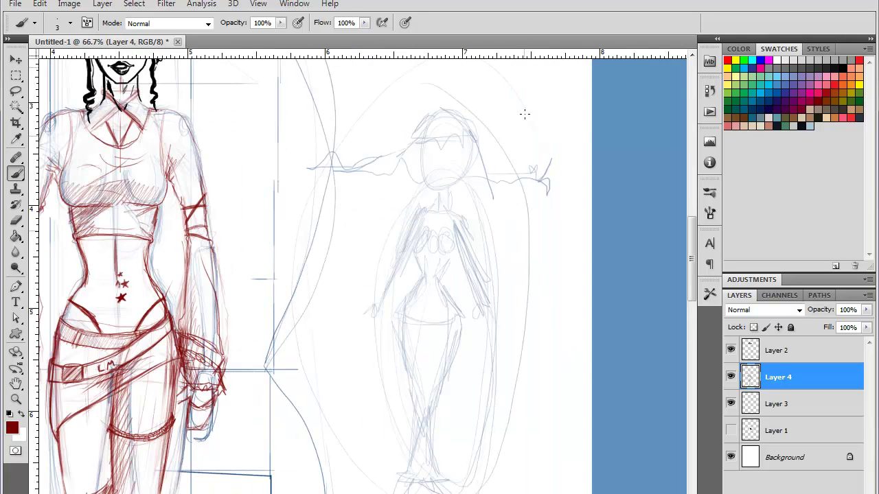
drag(506, 194, 567, 340)
drag(556, 270, 567, 323)
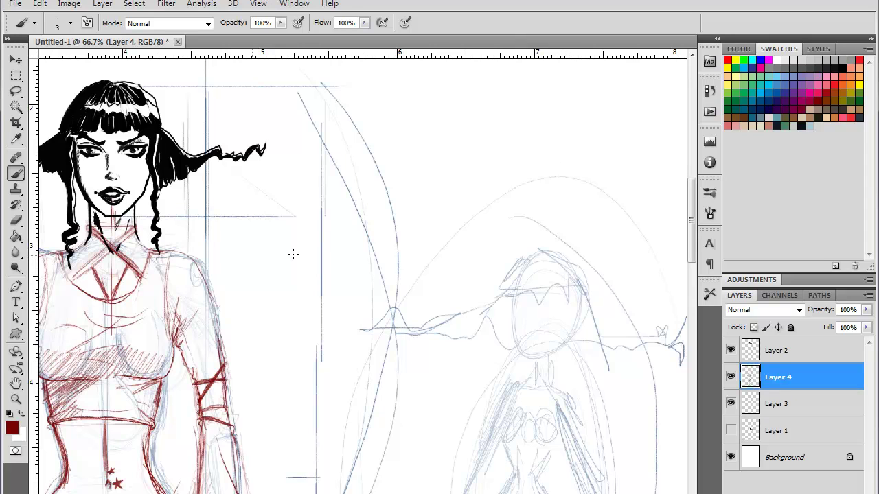
key(ctrl+minus)
key(ctrl+minus)
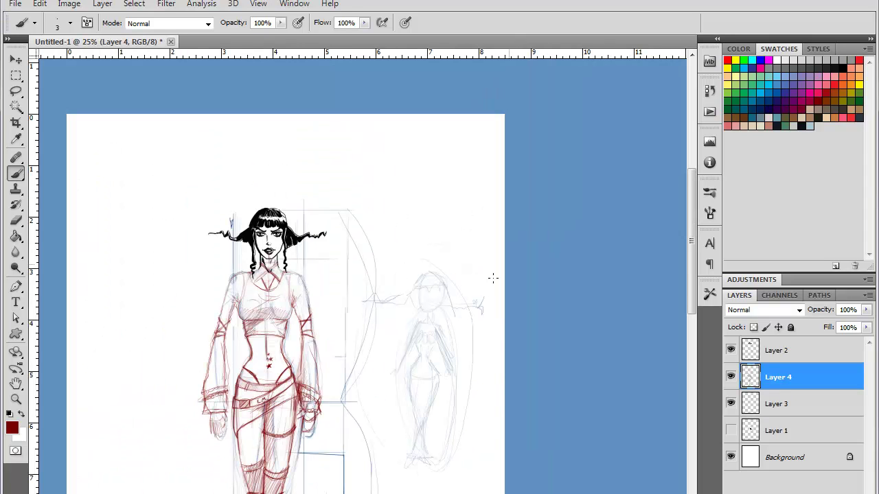
mouse_move(448, 403)
mouse_down()
mouse_move(457, 275)
mouse_move(473, 287)
mouse_up()
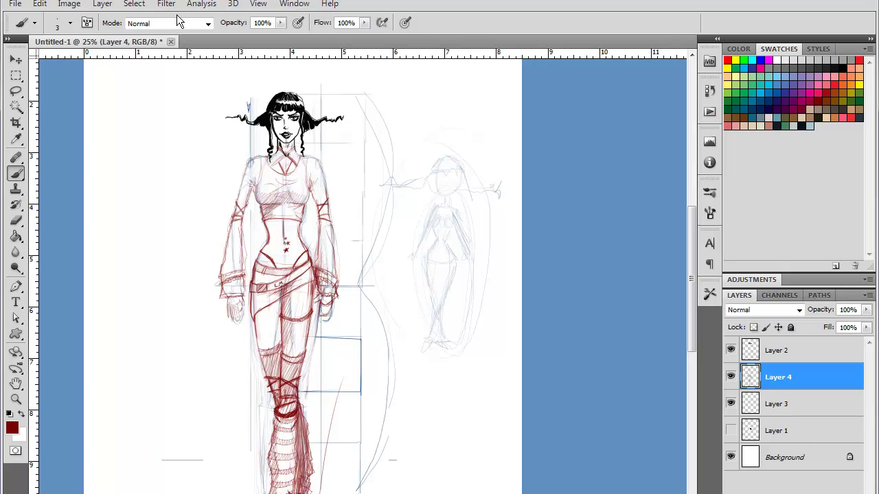
right_click(144, 43)
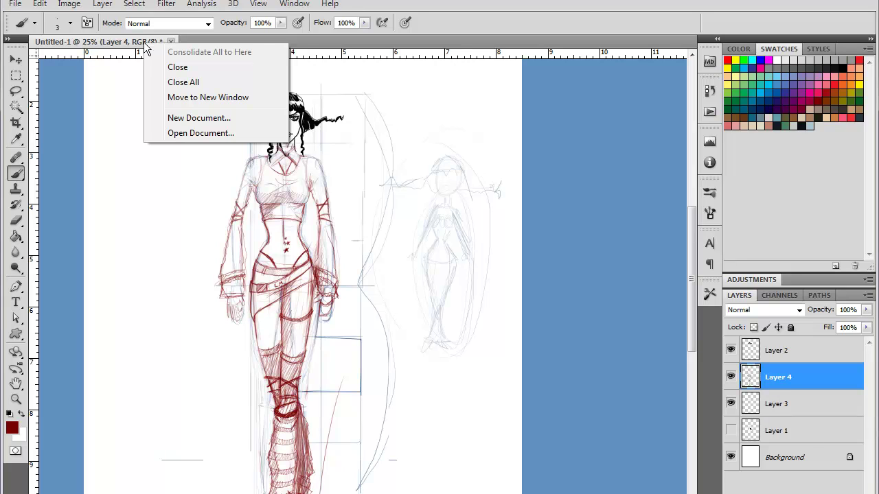
click(181, 117)
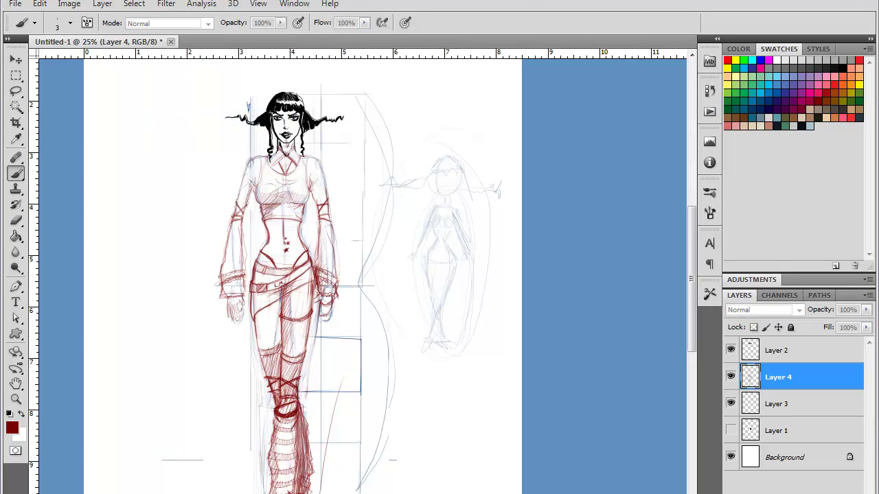
key(Escape)
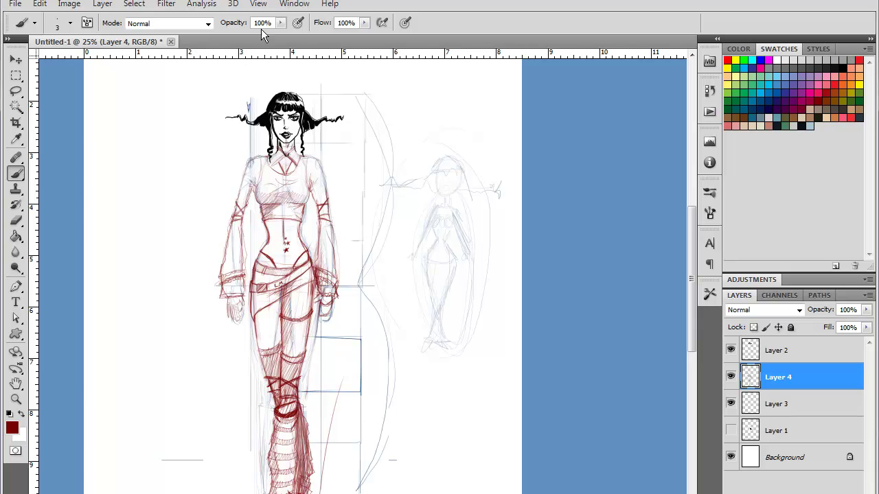
Step: Show the Navigator overview of the page and move it clear of the canvas
click(295, 4)
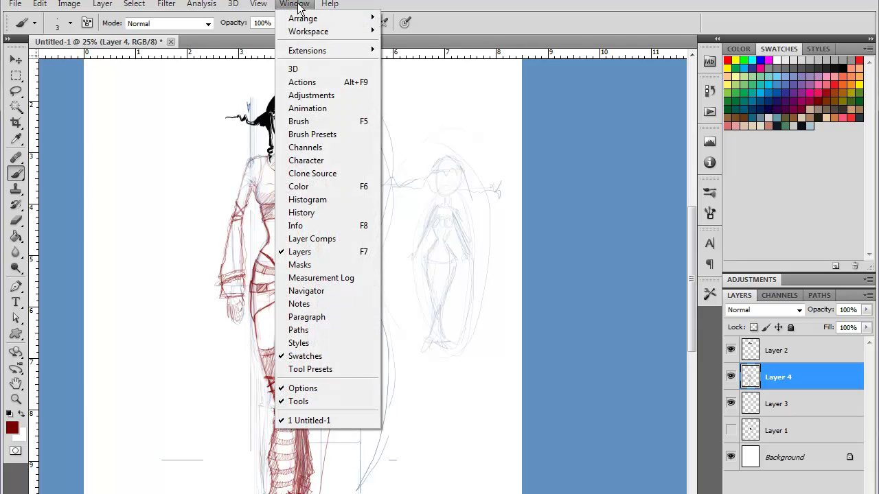
click(309, 292)
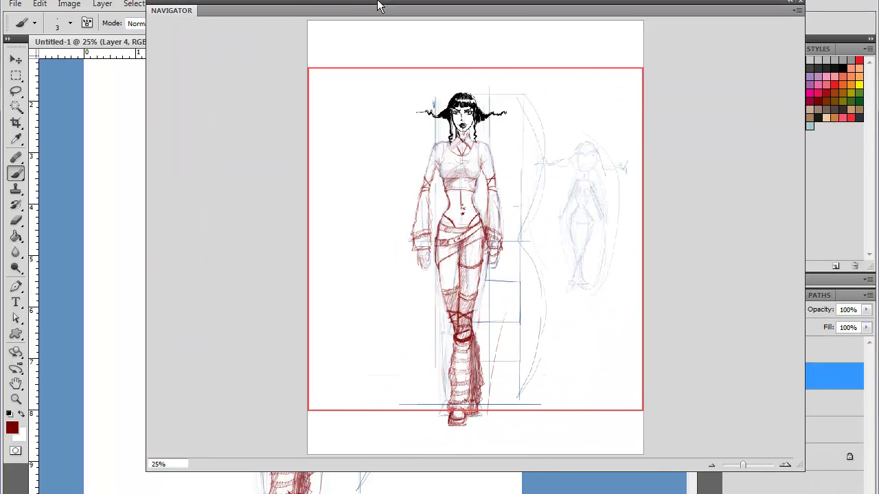
drag(378, 2, 379, 0)
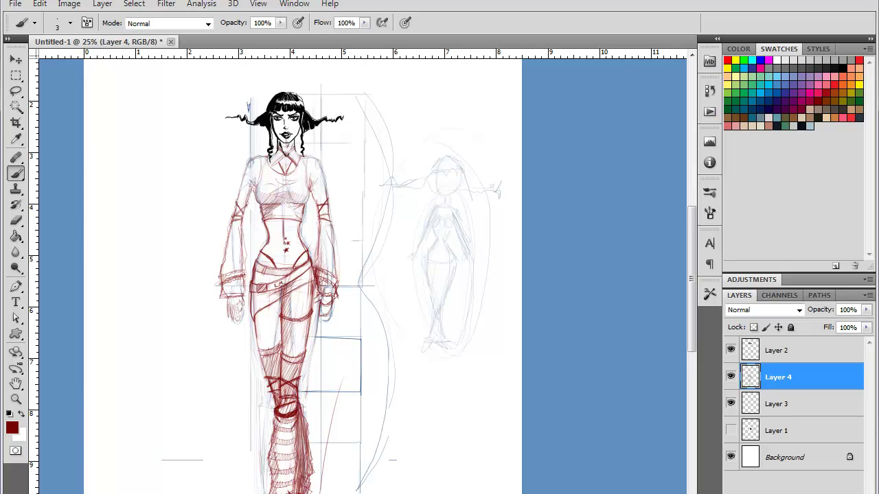
Step: Examine the small blue side figure against the main character at several magnifications, from close up to the whole page
scroll(362, 277, down, 1)
scroll(363, 277, up, 2)
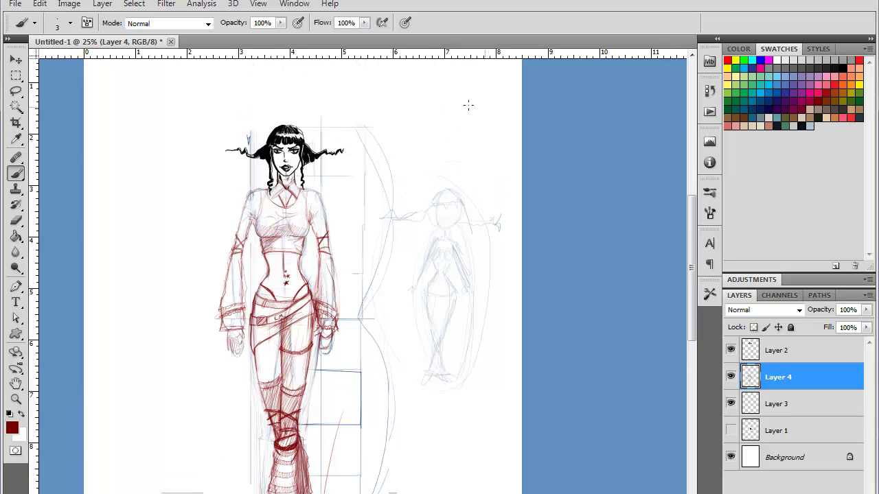
key(ctrl+plus)
key(ctrl+plus)
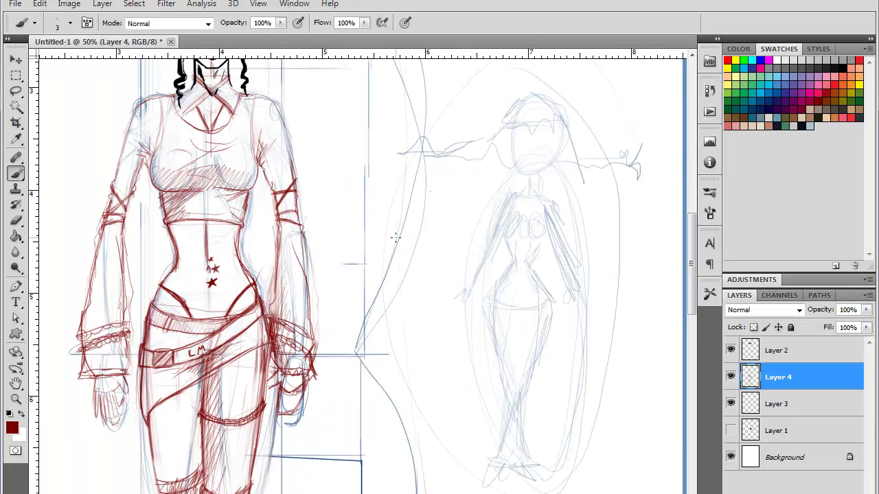
drag(376, 171, 253, 223)
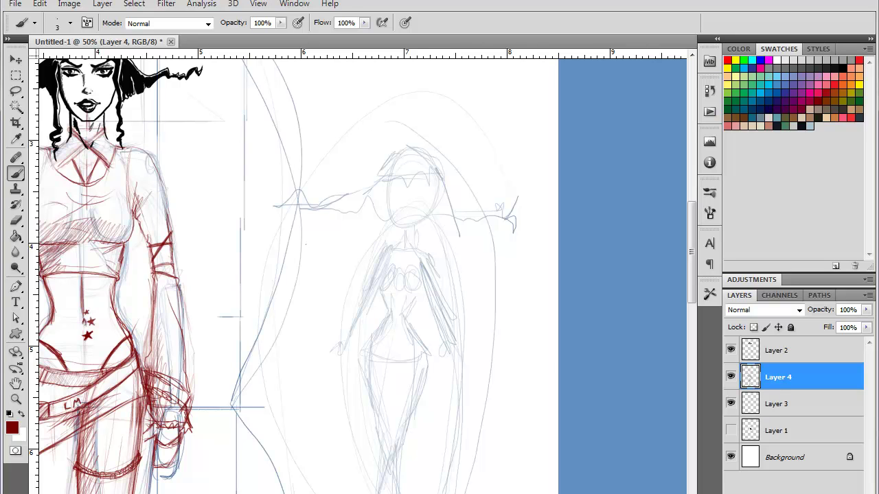
key(ctrl+minus)
key(ctrl+plus)
key(ctrl+plus)
key(ctrl+plus)
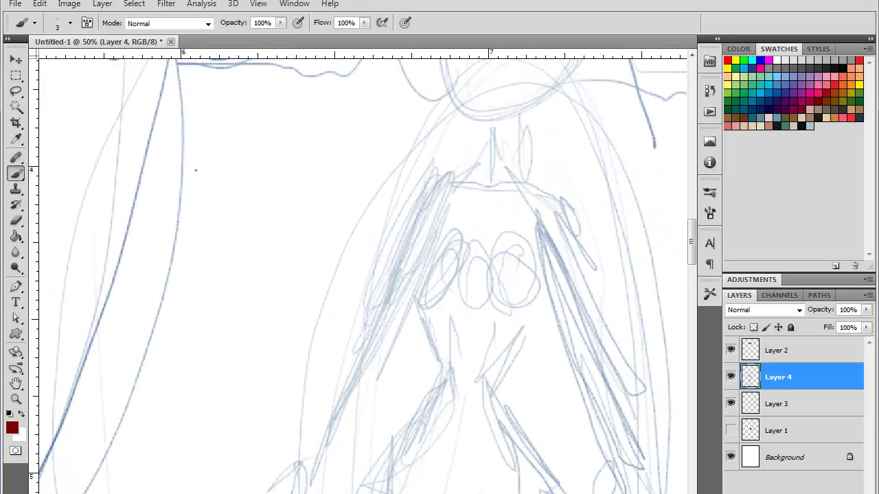
key(ctrl+minus)
key(ctrl+minus)
key(ctrl+minus)
key(ctrl+minus)
key(ctrl+minus)
key(ctrl+plus)
key(ctrl+plus)
key(ctrl+plus)
key(ctrl+plus)
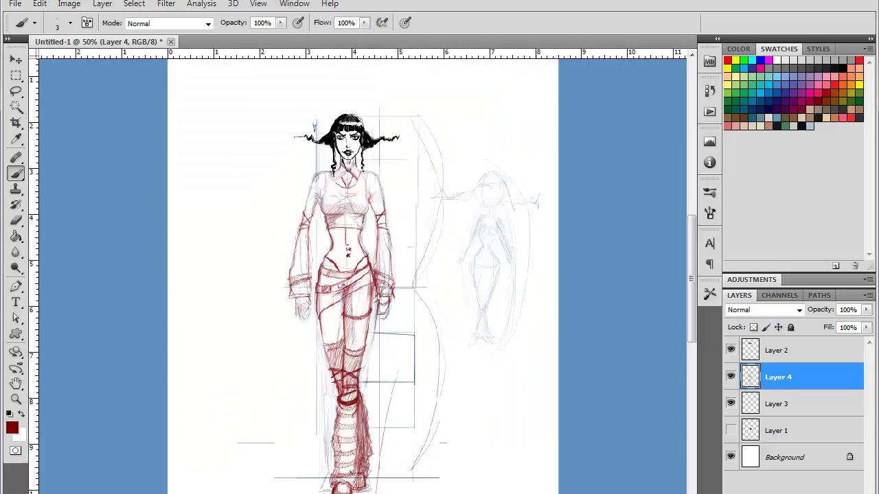
key(ctrl+minus)
key(ctrl+minus)
key(ctrl+minus)
scroll(362, 282, up, 5)
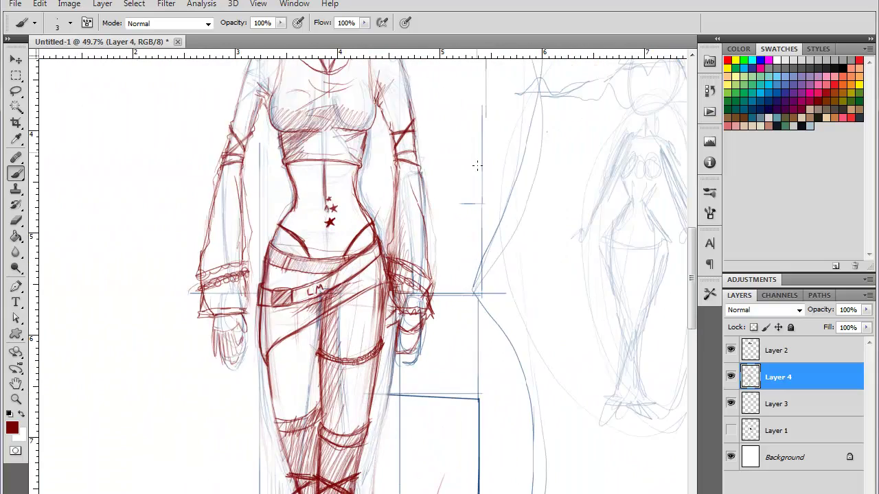
drag(598, 235, 420, 251)
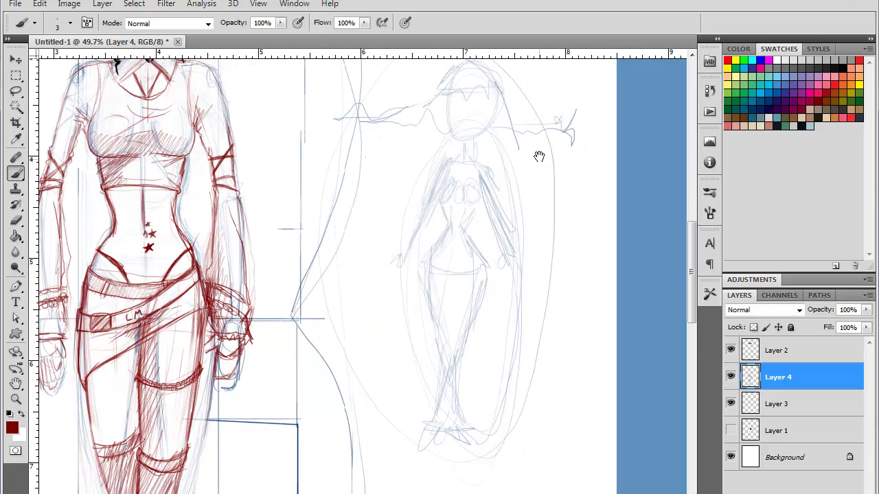
mouse_move(542, 158)
mouse_down()
mouse_move(506, 270)
mouse_move(490, 275)
mouse_up()
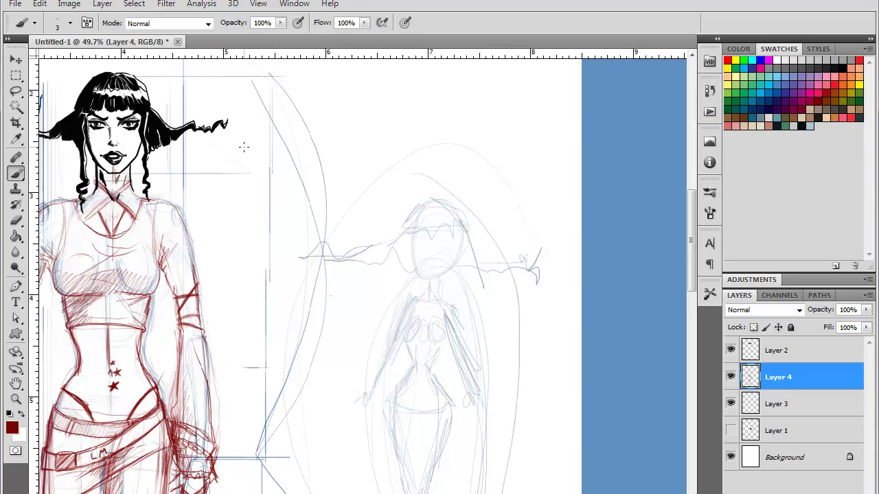
key(ctrl+minus)
key(ctrl+minus)
key(ctrl+minus)
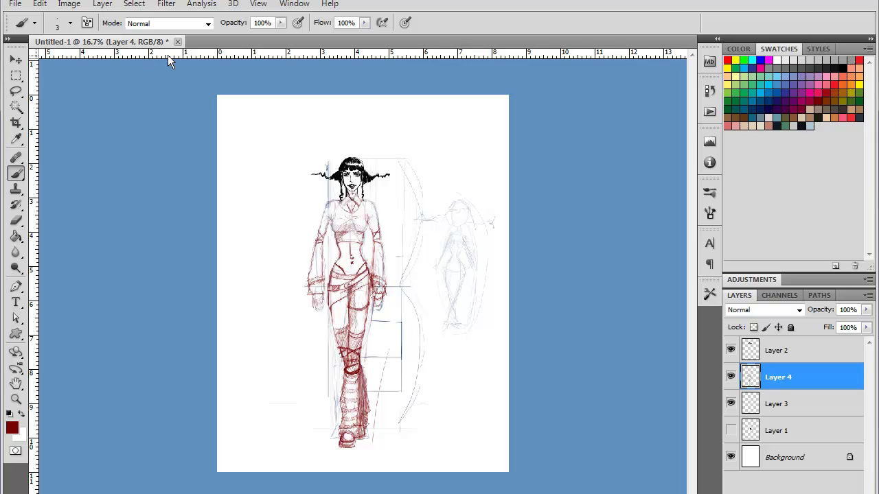
Step: Flatten the image and copy the entire canvas
click(103, 5)
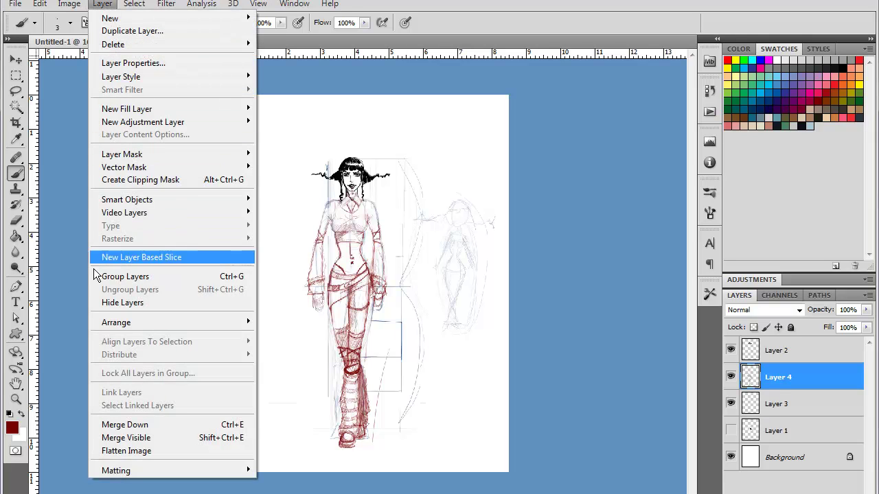
click(124, 452)
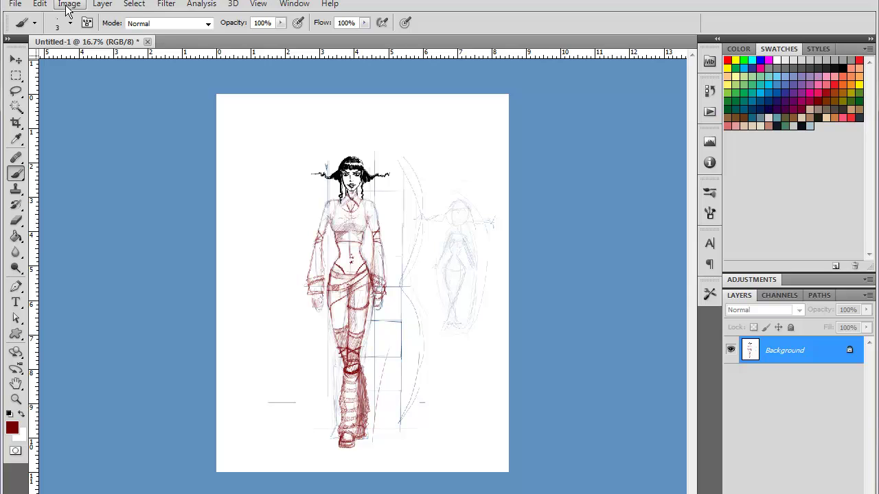
click(134, 4)
click(135, 19)
click(39, 4)
click(43, 96)
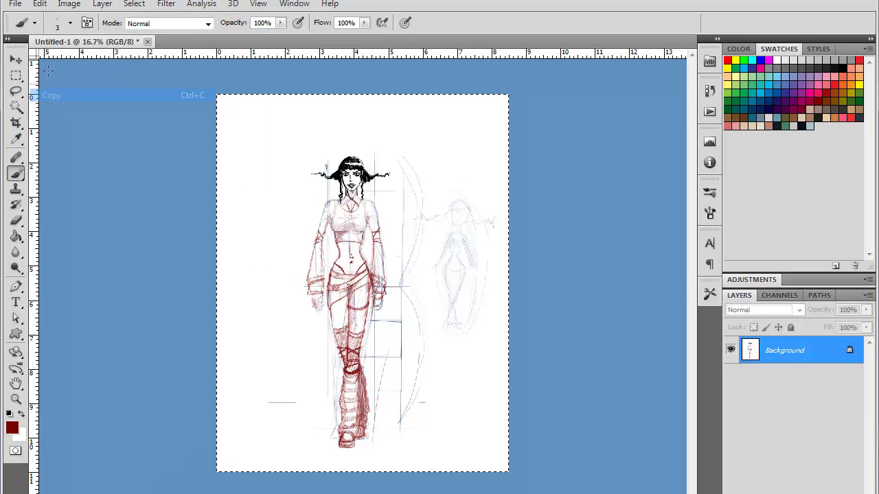
Step: Paste the copied drawing into a new blank document, and undo the flattening in the original to restore its separate layers
click(15, 4)
click(27, 15)
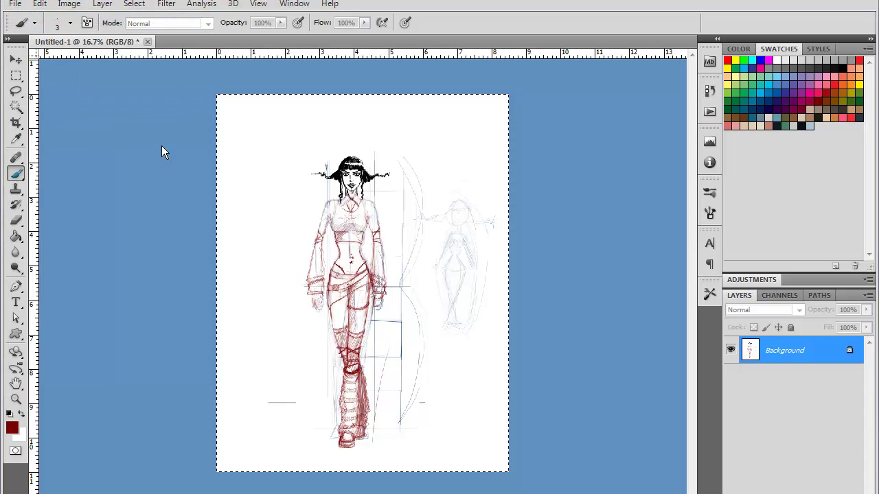
click(579, 184)
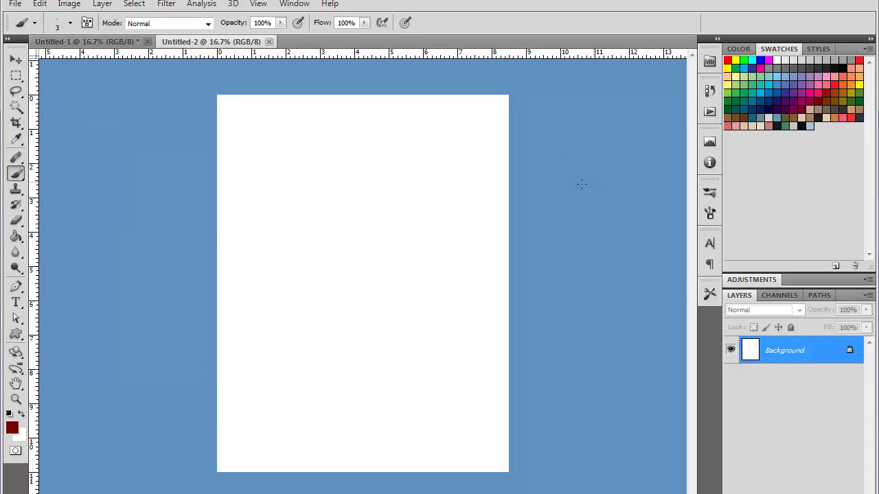
click(39, 4)
click(48, 119)
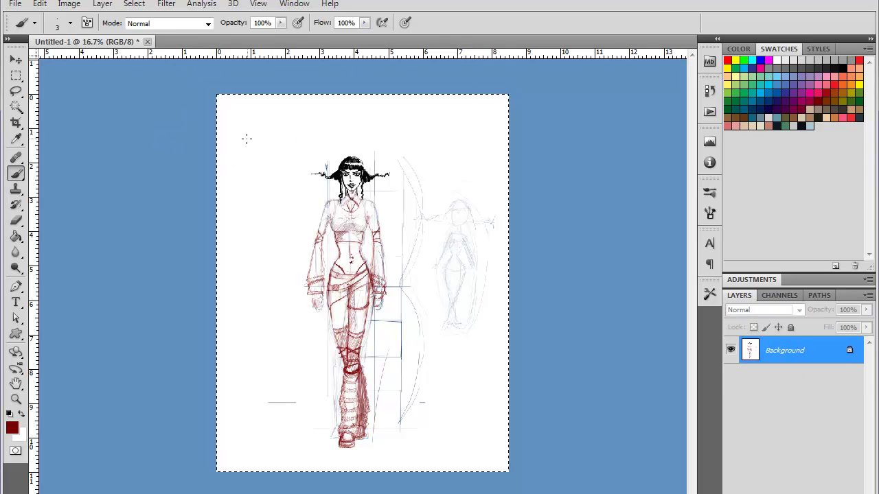
key(ctrl+alt+z)
key(ctrl+alt+z)
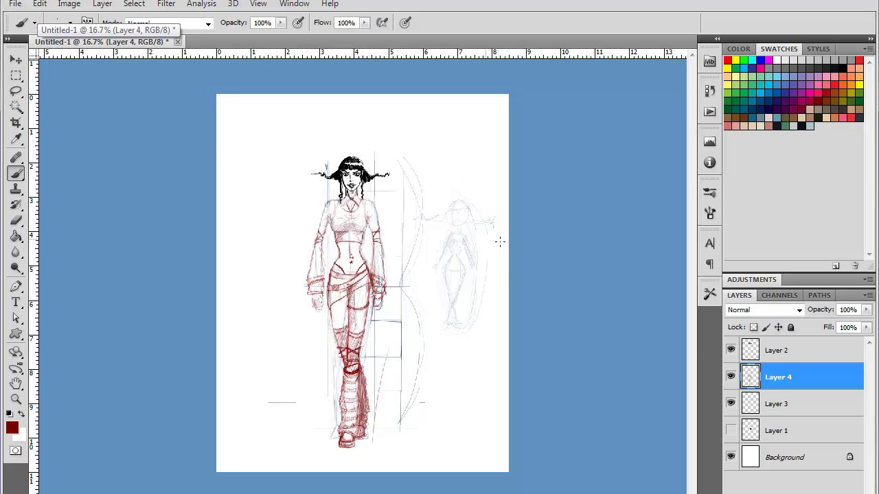
Step: Outline the small figure's hair in black on Layer 4, with a rounded crown, strands from the parting and a jagged fringe
key(ctrl+plus)
key(ctrl+plus)
key(ctrl+plus)
drag(563, 210, 320, 264)
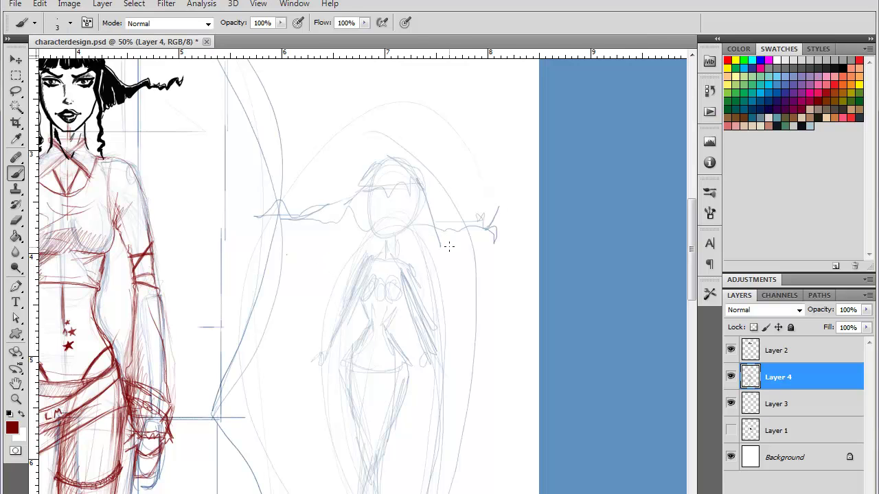
key(ctrl+plus)
key(ctrl+plus)
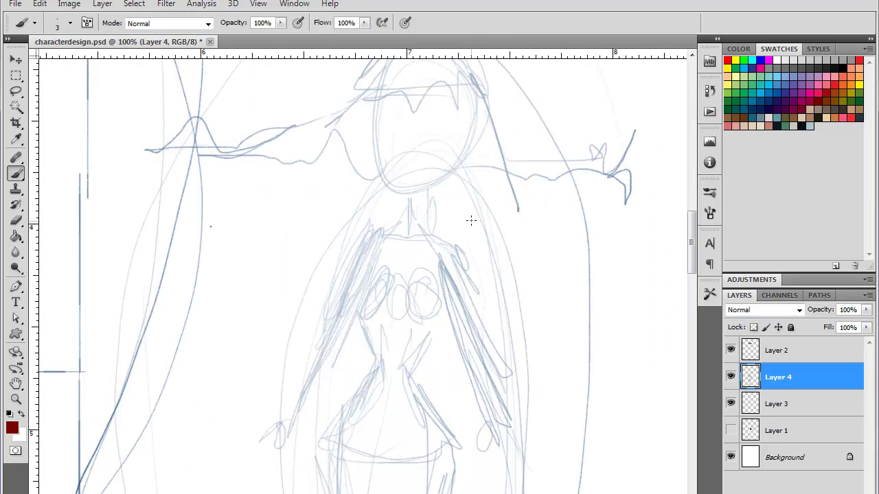
drag(471, 220, 385, 314)
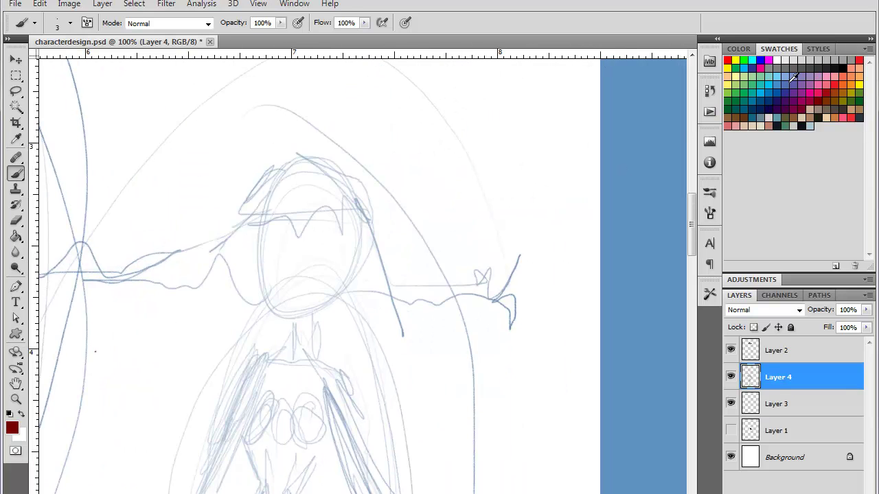
click(850, 61)
drag(317, 240, 331, 236)
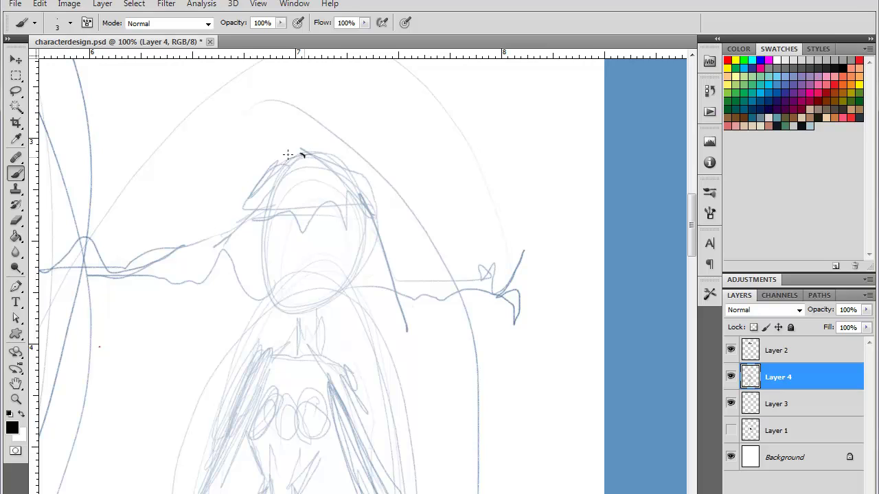
drag(287, 155, 261, 176)
key(ctrl+z)
mouse_move(301, 151)
mouse_down()
mouse_move(250, 188)
mouse_move(241, 212)
mouse_up()
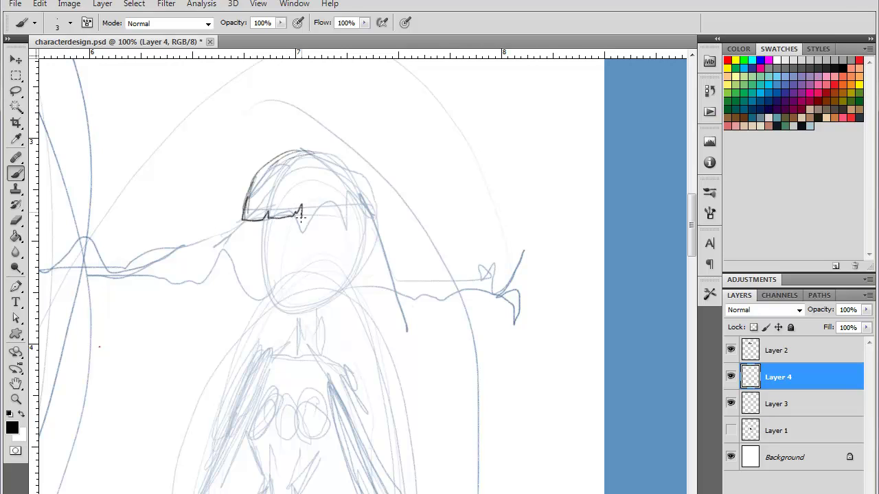
drag(327, 217, 332, 193)
mouse_move(379, 215)
mouse_down()
mouse_move(346, 165)
mouse_move(292, 157)
mouse_move(302, 158)
mouse_move(292, 167)
mouse_move(310, 162)
mouse_move(309, 173)
mouse_move(311, 166)
mouse_move(351, 189)
mouse_up()
drag(320, 330, 359, 289)
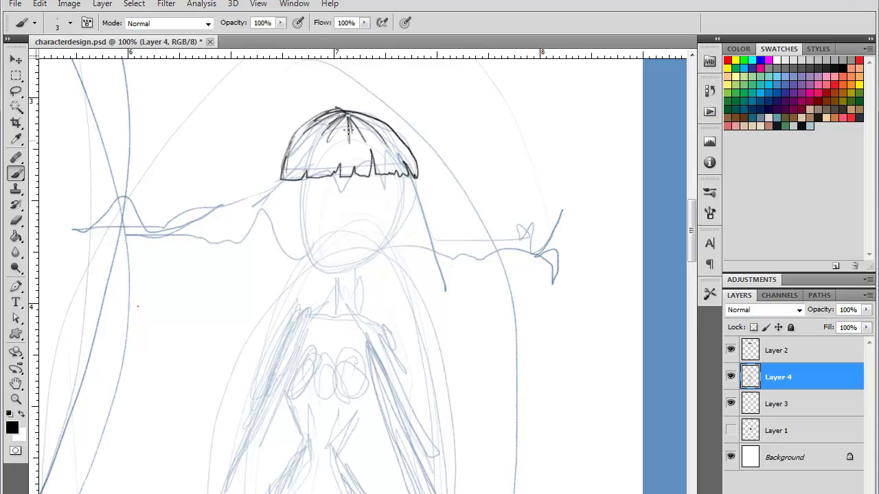
Step: Sketch the small figure's facial guides: a vertical centre line, a horizontal eye line and a short chin mark
drag(341, 253, 343, 276)
drag(344, 114, 342, 279)
drag(313, 205, 377, 204)
mouse_move(308, 202)
mouse_down()
mouse_move(397, 202)
mouse_move(288, 203)
mouse_up()
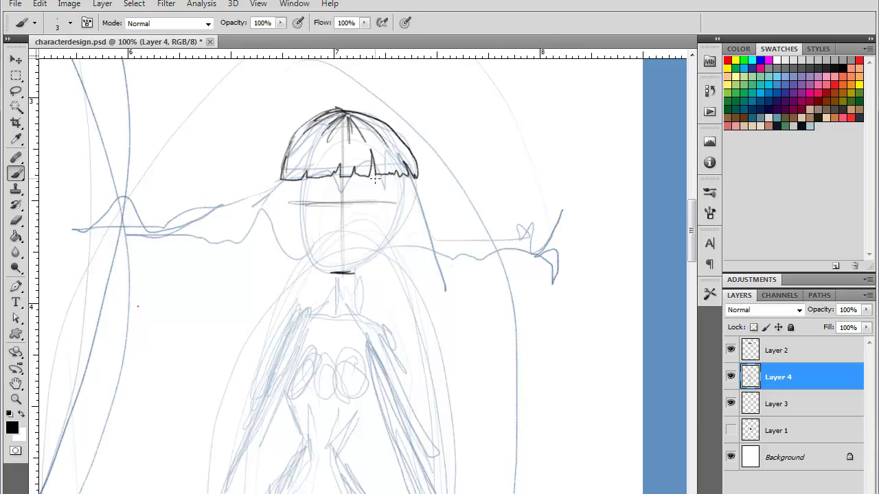
Step: Draw both sides of the small figure's face in black, curving from under the fringe down to the narrow chin
key(ctrl+plus)
key(ctrl+alt+z)
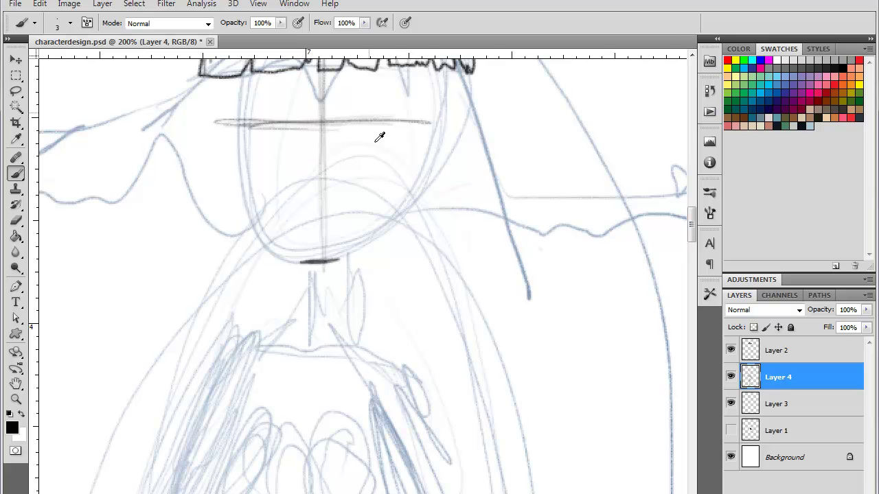
drag(413, 205, 440, 314)
mouse_move(366, 370)
mouse_down()
mouse_move(355, 372)
mouse_move(368, 370)
mouse_up()
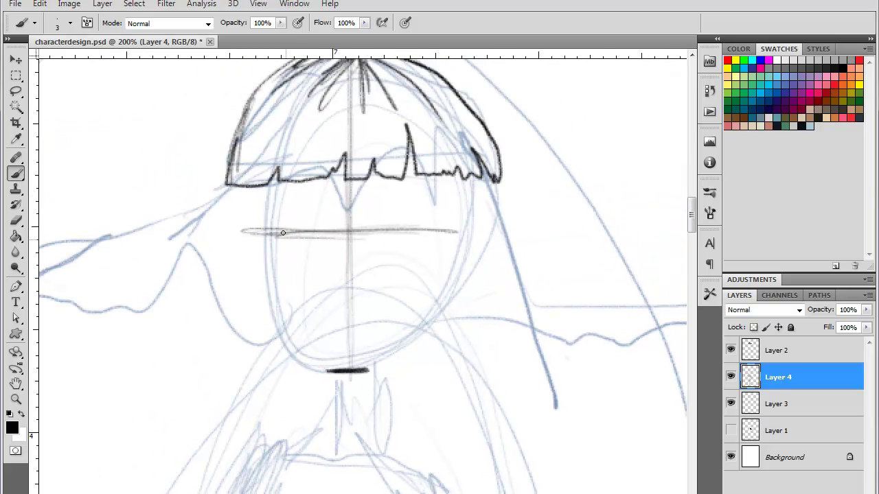
mouse_move(260, 216)
mouse_down()
mouse_move(272, 196)
mouse_move(264, 272)
mouse_move(299, 344)
mouse_move(328, 371)
mouse_move(300, 347)
mouse_move(256, 237)
mouse_up()
drag(262, 197, 254, 238)
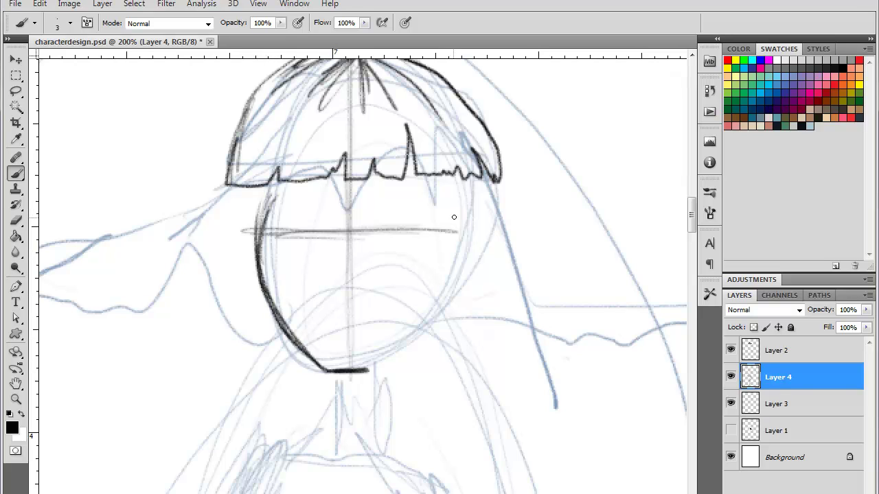
mouse_move(454, 206)
mouse_down()
mouse_move(454, 230)
mouse_move(437, 288)
mouse_move(406, 337)
mouse_move(369, 366)
mouse_move(389, 355)
mouse_move(442, 283)
mouse_move(447, 197)
mouse_move(376, 369)
mouse_move(429, 282)
mouse_move(400, 342)
mouse_move(330, 368)
mouse_up()
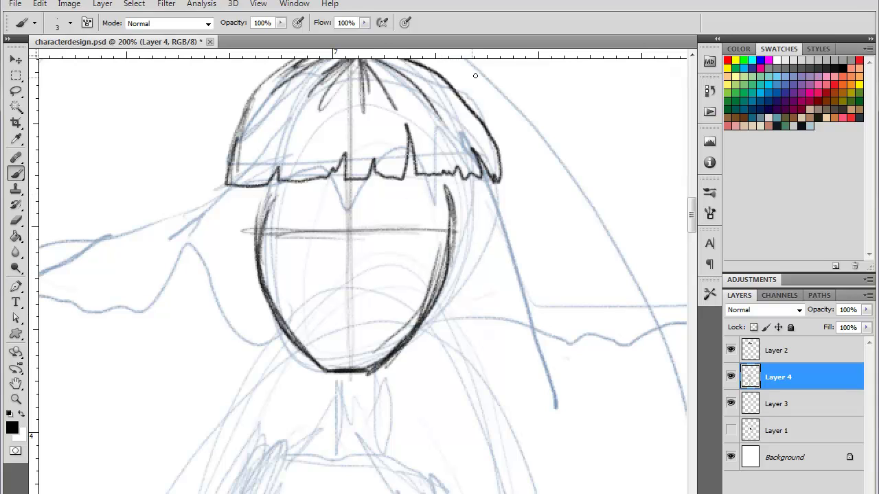
Step: Strengthen the right side of the small figure's face outline in black, from under the fringe down to the chin
drag(416, 206, 405, 309)
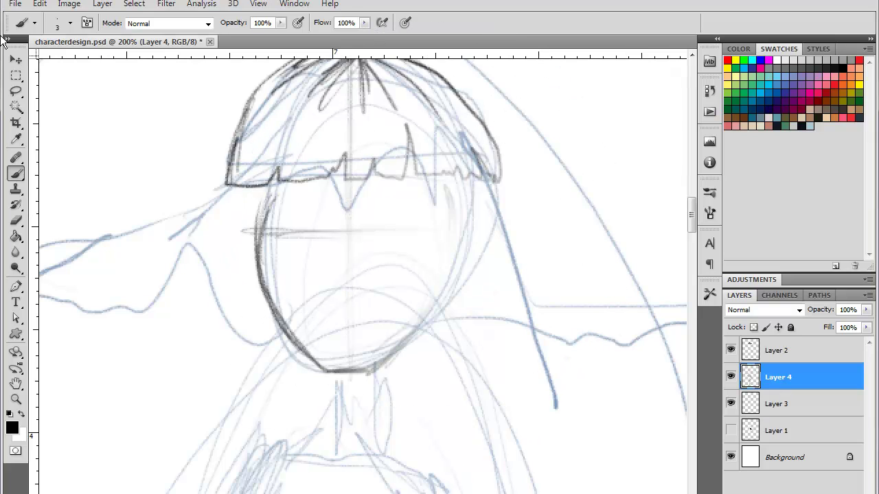
key(ctrl+z)
mouse_move(447, 195)
mouse_down()
mouse_move(442, 286)
mouse_move(374, 368)
mouse_up()
drag(374, 369, 430, 288)
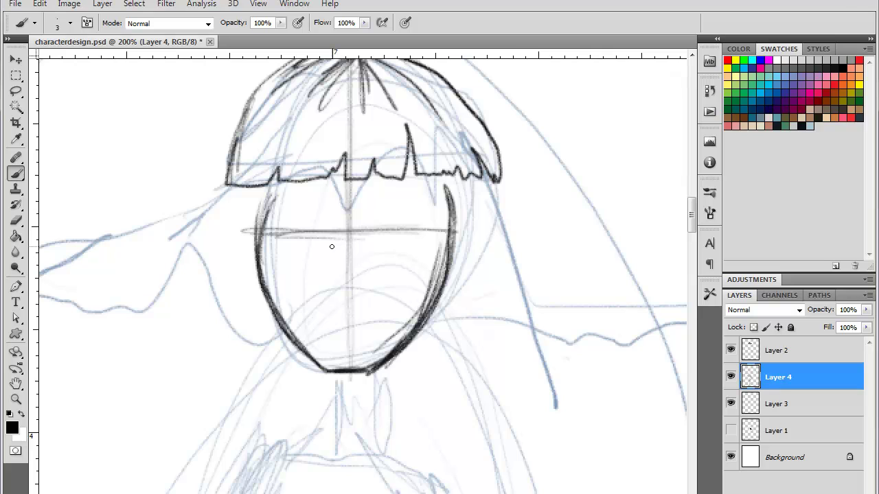
Step: Sketch ovals for the small figure's eyes, nose and mouth around the facial guides, and round off the chin
mouse_move(330, 246)
mouse_down()
mouse_move(320, 235)
mouse_move(331, 245)
mouse_move(294, 236)
mouse_move(329, 245)
mouse_move(314, 257)
mouse_move(330, 246)
mouse_move(412, 254)
mouse_move(374, 237)
mouse_move(385, 258)
mouse_up()
key(ctrl+z)
key(ctrl+z)
mouse_move(351, 288)
mouse_down()
mouse_move(340, 283)
mouse_move(361, 280)
mouse_move(338, 285)
mouse_up()
mouse_move(337, 318)
mouse_down()
mouse_move(350, 309)
mouse_move(369, 320)
mouse_move(357, 333)
mouse_move(369, 322)
mouse_move(368, 336)
mouse_move(322, 330)
mouse_up()
mouse_move(443, 279)
mouse_down()
mouse_move(374, 371)
mouse_move(317, 365)
mouse_move(417, 323)
mouse_move(443, 268)
mouse_up()
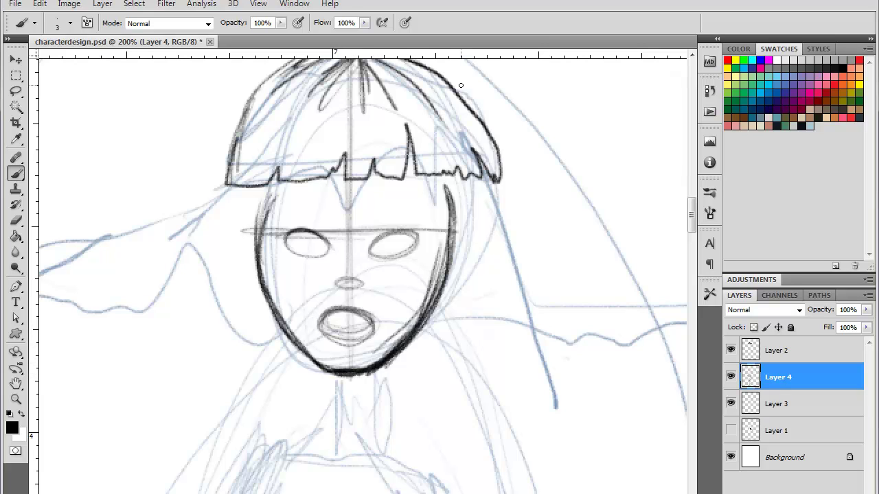
Step: Fade the right jaw line with a 49 px eraser and redraw both sides of the face in black down to the chin
click(16, 220)
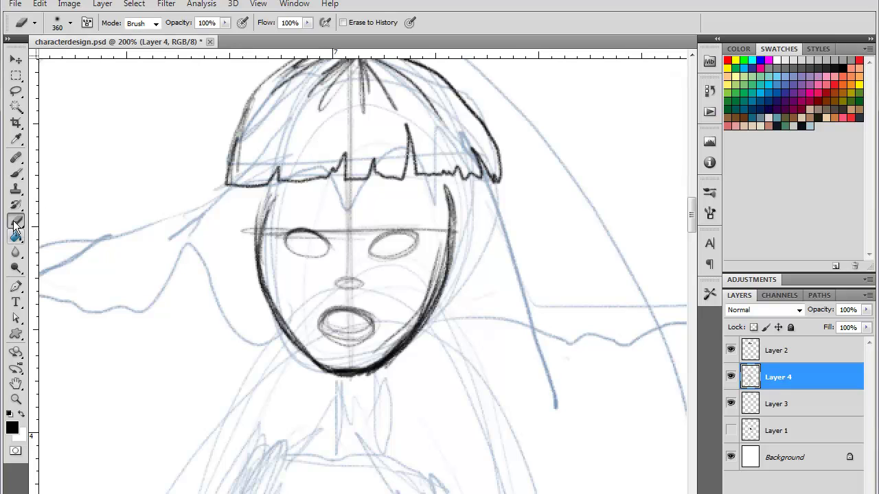
right_click(371, 288)
click(416, 311)
mouse_move(444, 254)
mouse_down()
mouse_move(421, 331)
mouse_move(447, 268)
mouse_move(397, 351)
mouse_up()
click(15, 174)
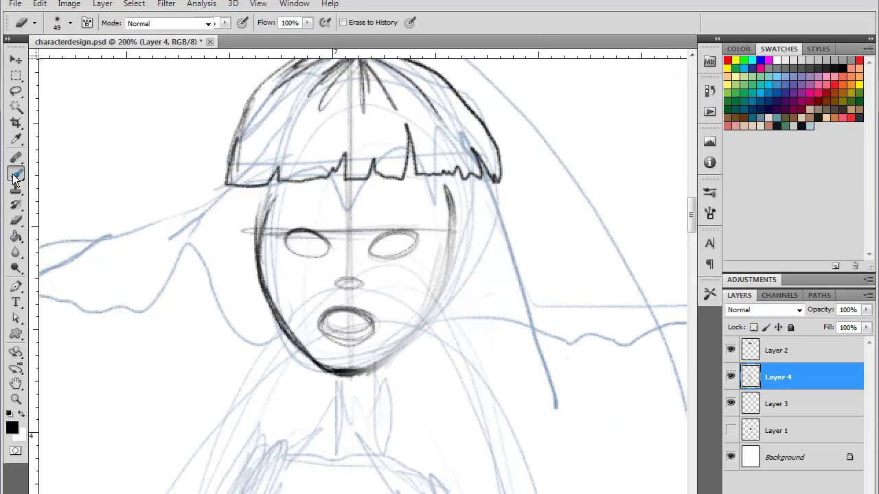
mouse_move(451, 217)
mouse_down()
mouse_move(435, 294)
mouse_move(377, 366)
mouse_up()
mouse_move(416, 329)
mouse_down()
mouse_move(359, 371)
mouse_move(330, 375)
mouse_up()
drag(261, 204, 258, 292)
mouse_move(256, 223)
mouse_down()
mouse_move(319, 370)
mouse_move(343, 378)
mouse_up()
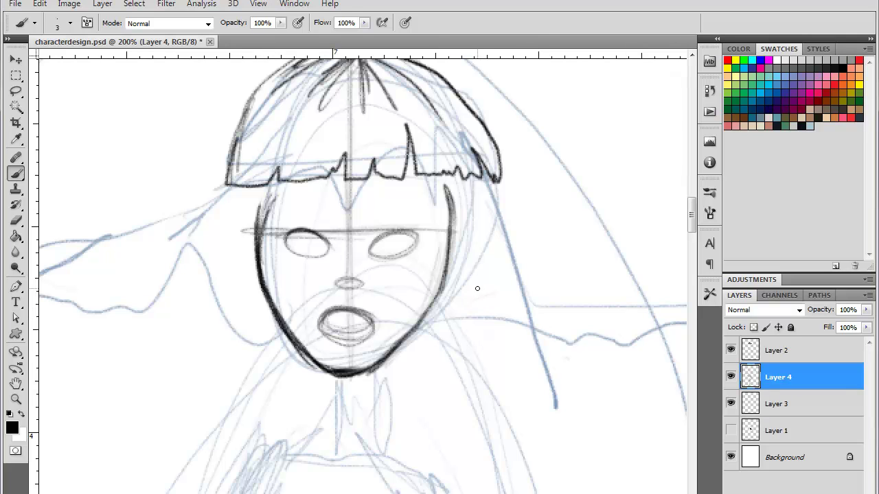
Step: Darken the upper lid line of both eyes in black, slanting each down towards the nose
key(ctrl+plus)
key(ctrl+plus)
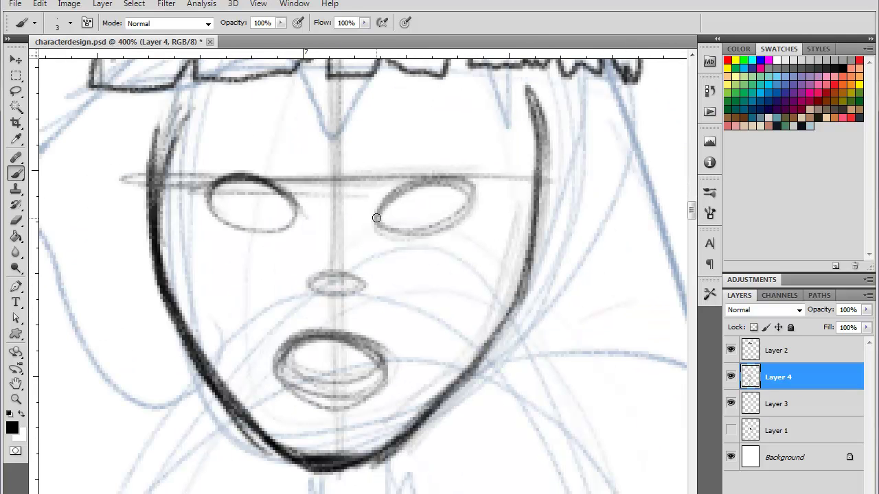
mouse_move(376, 218)
mouse_down()
mouse_move(407, 185)
mouse_move(376, 212)
mouse_move(469, 184)
mouse_up()
drag(279, 193, 302, 221)
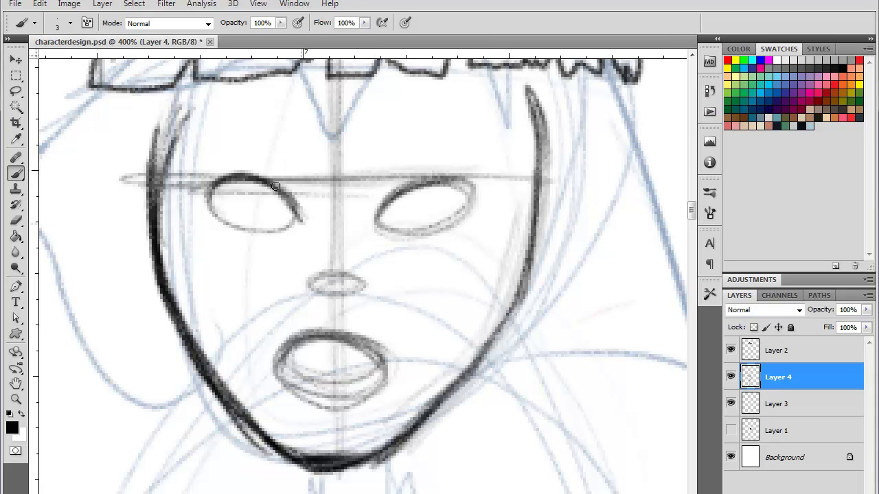
drag(257, 166, 302, 221)
mouse_move(275, 187)
mouse_down()
mouse_move(211, 204)
mouse_move(266, 180)
mouse_up()
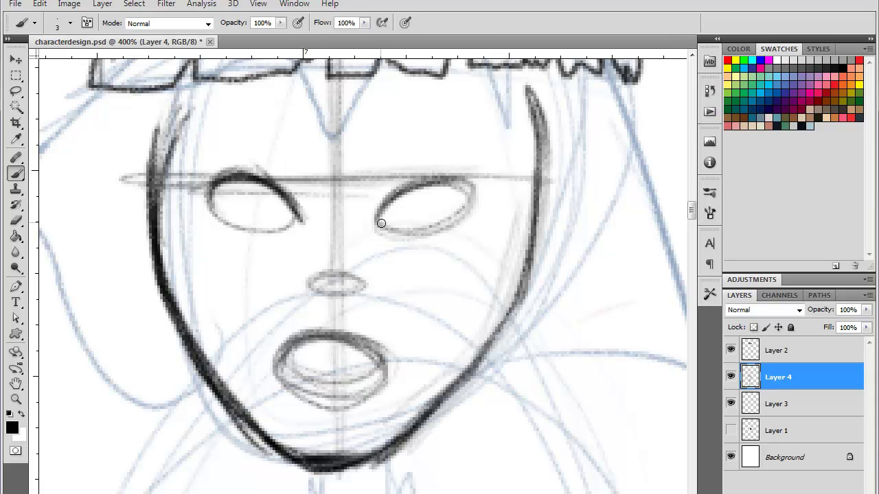
mouse_move(381, 223)
mouse_down()
mouse_move(389, 202)
mouse_move(426, 181)
mouse_move(475, 189)
mouse_up()
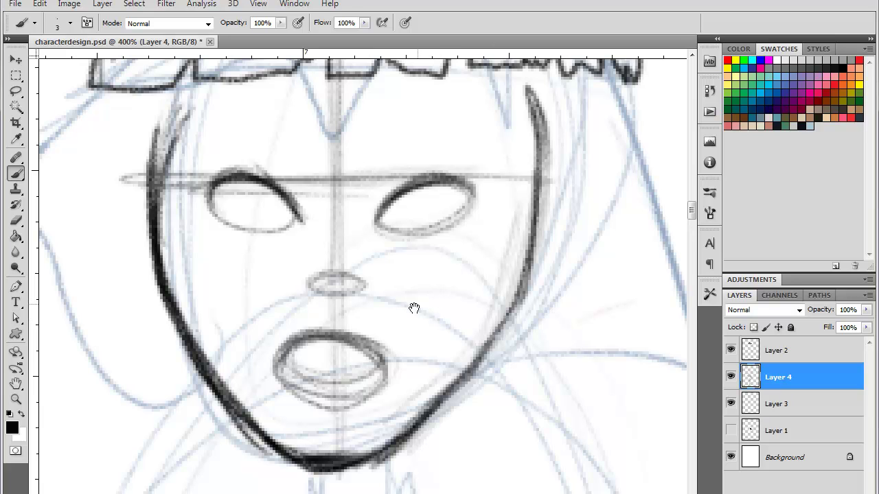
Step: Ink the left eye with heavy upper lashes and a lower lid, adding an arched eyebrow and an eyelid crease
drag(414, 278, 426, 283)
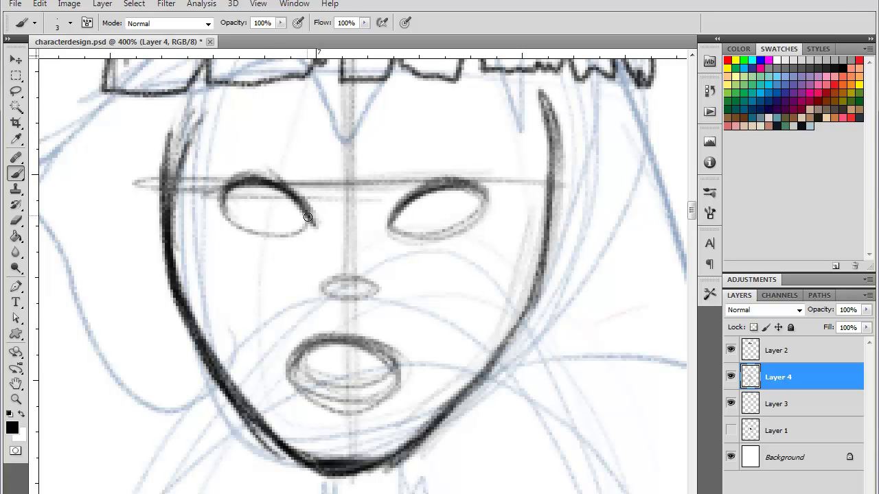
mouse_move(307, 217)
mouse_down()
mouse_move(252, 177)
mouse_move(215, 190)
mouse_move(191, 185)
mouse_move(211, 192)
mouse_move(181, 181)
mouse_move(215, 191)
mouse_move(229, 185)
mouse_move(206, 171)
mouse_move(236, 173)
mouse_move(295, 204)
mouse_move(301, 210)
mouse_move(244, 179)
mouse_move(260, 186)
mouse_move(218, 208)
mouse_move(221, 216)
mouse_move(216, 209)
mouse_move(234, 225)
mouse_move(214, 209)
mouse_move(219, 231)
mouse_move(249, 238)
mouse_move(285, 230)
mouse_move(244, 238)
mouse_move(286, 236)
mouse_up()
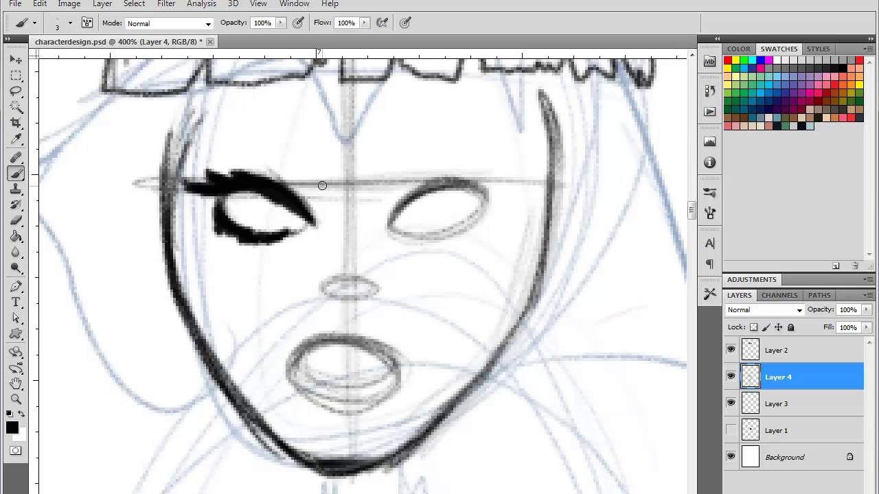
mouse_move(322, 185)
mouse_down()
mouse_move(319, 165)
mouse_move(315, 181)
mouse_move(242, 130)
mouse_move(204, 142)
mouse_move(227, 108)
mouse_move(264, 134)
mouse_move(211, 130)
mouse_move(227, 108)
mouse_move(261, 136)
mouse_move(234, 111)
mouse_move(217, 125)
mouse_move(247, 122)
mouse_move(233, 116)
mouse_move(304, 172)
mouse_move(320, 169)
mouse_move(317, 184)
mouse_move(307, 180)
mouse_up()
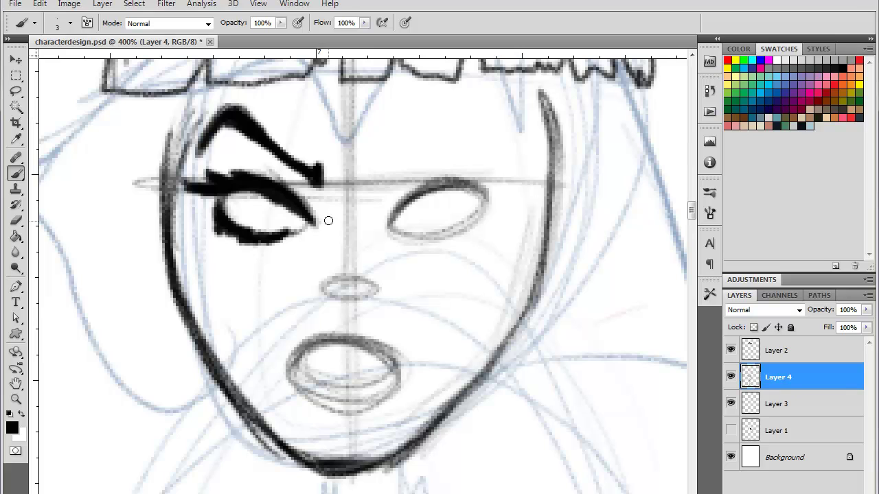
mouse_move(329, 220)
mouse_down()
mouse_move(249, 158)
mouse_move(204, 183)
mouse_move(215, 168)
mouse_move(222, 165)
mouse_move(222, 182)
mouse_move(254, 160)
mouse_move(285, 175)
mouse_up()
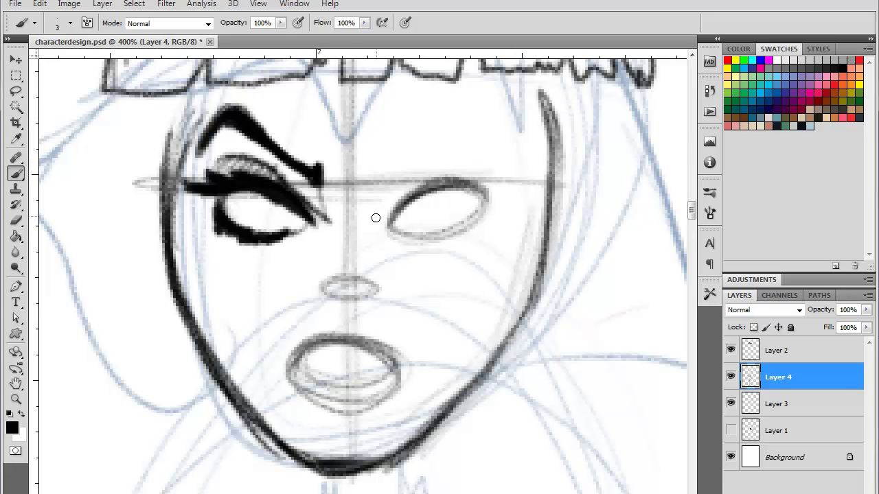
Step: Ink the right eye with a thick upper lid, flared lashes, a lid crease and a heavy lower lash line
mouse_move(376, 218)
mouse_down()
mouse_move(404, 186)
mouse_move(447, 169)
mouse_move(488, 181)
mouse_move(369, 227)
mouse_move(415, 180)
mouse_move(385, 212)
mouse_move(422, 194)
mouse_move(479, 197)
mouse_move(434, 188)
mouse_up()
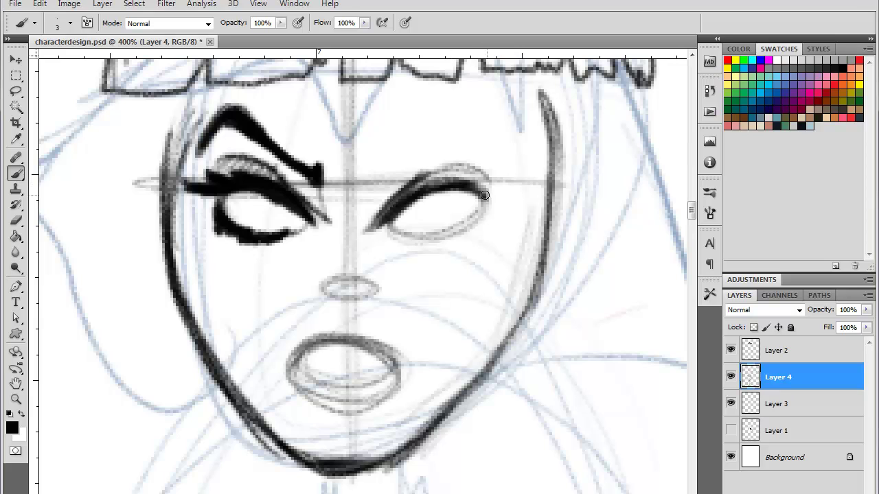
mouse_move(485, 196)
mouse_down()
mouse_move(522, 176)
mouse_move(485, 193)
mouse_move(503, 186)
mouse_move(474, 188)
mouse_move(483, 174)
mouse_move(468, 182)
mouse_move(482, 174)
mouse_move(482, 193)
mouse_move(454, 188)
mouse_move(462, 171)
mouse_move(391, 213)
mouse_up()
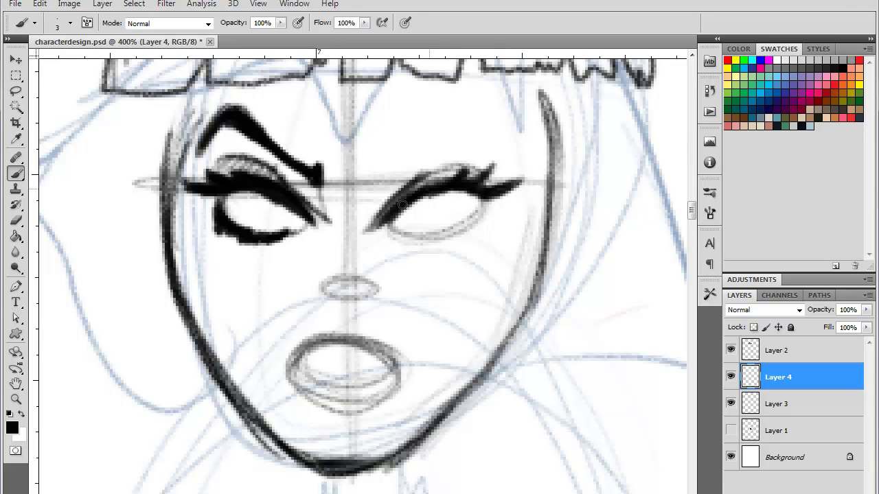
mouse_move(487, 192)
mouse_down()
mouse_move(407, 200)
mouse_move(438, 185)
mouse_move(482, 200)
mouse_move(478, 226)
mouse_move(482, 212)
mouse_move(426, 240)
mouse_up()
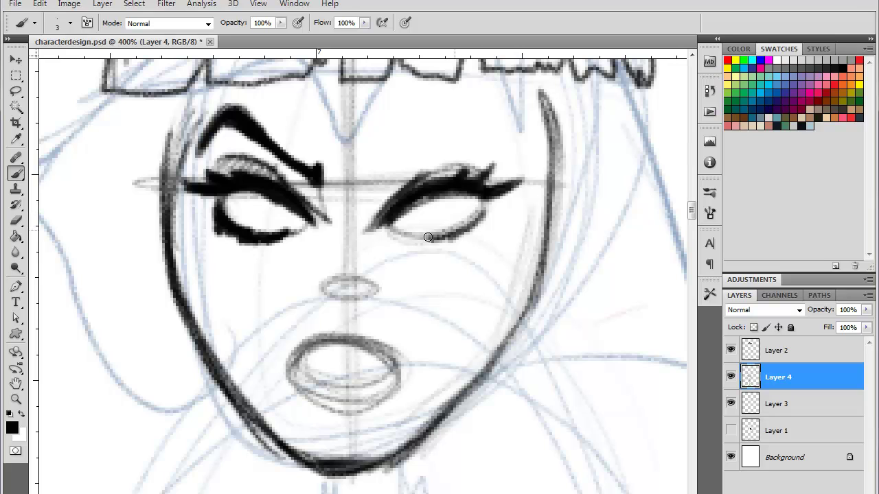
mouse_move(470, 221)
mouse_down()
mouse_move(399, 237)
mouse_move(487, 220)
mouse_move(482, 239)
mouse_move(483, 231)
mouse_move(431, 245)
mouse_move(443, 239)
mouse_up()
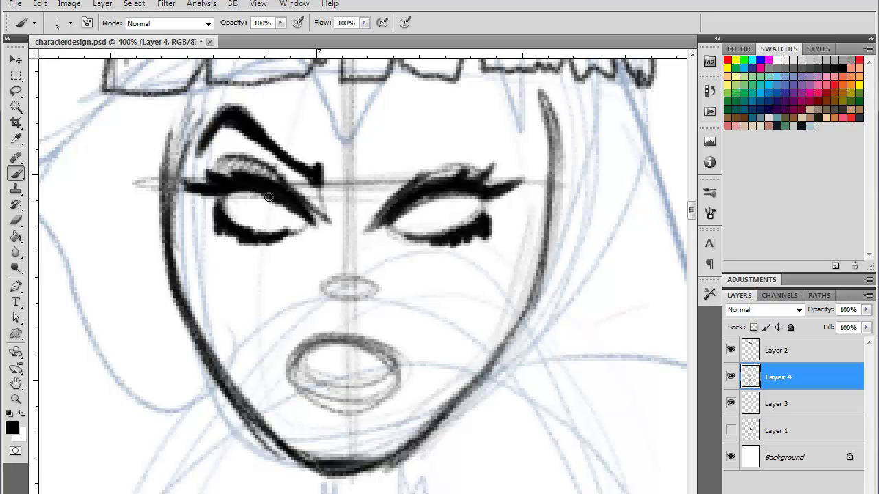
Step: Draw the iris and black pupil in both eyes and add small white highlights
mouse_move(265, 195)
mouse_down()
mouse_move(260, 209)
mouse_move(275, 230)
mouse_move(278, 206)
mouse_move(300, 217)
mouse_move(281, 233)
mouse_move(266, 229)
mouse_up()
mouse_move(444, 199)
mouse_down()
mouse_move(436, 215)
mouse_move(475, 203)
mouse_move(463, 196)
mouse_move(459, 212)
mouse_move(452, 199)
mouse_move(460, 205)
mouse_up()
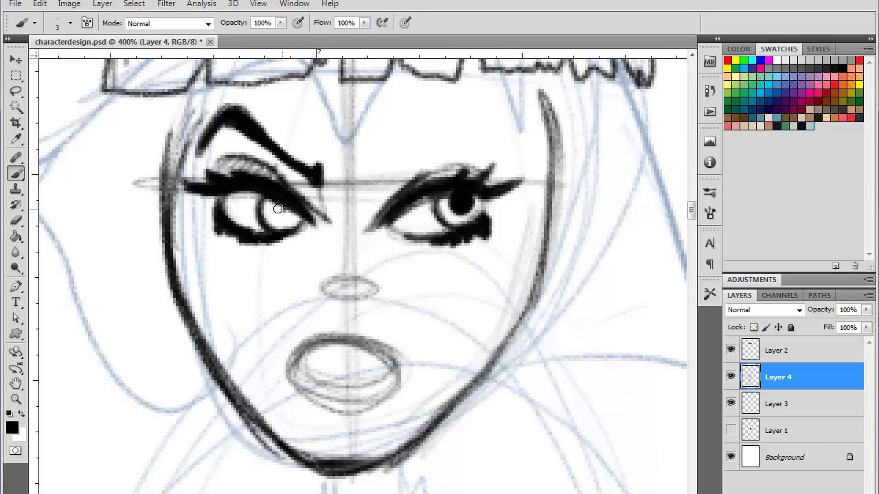
mouse_move(277, 208)
mouse_down()
mouse_move(286, 214)
mouse_move(259, 206)
mouse_move(273, 200)
mouse_move(268, 221)
mouse_move(287, 212)
mouse_move(285, 229)
mouse_move(300, 221)
mouse_up()
mouse_move(459, 188)
mouse_down()
mouse_move(432, 203)
mouse_move(460, 188)
mouse_move(451, 221)
mouse_move(475, 190)
mouse_move(483, 221)
mouse_up()
alt+click(537, 156)
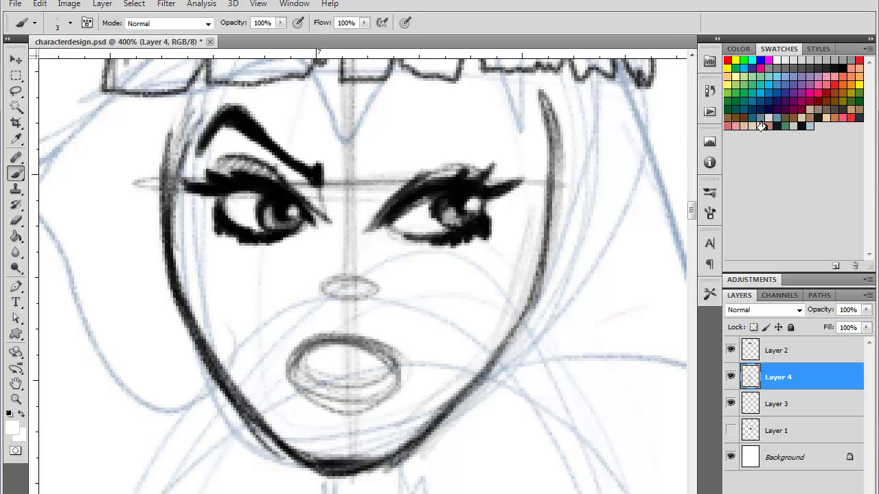
Step: Draw the right eyebrow in black and hatch shading over both eyelids and down the left side of the face
click(847, 66)
drag(396, 198, 361, 228)
mouse_move(377, 172)
mouse_down()
mouse_move(490, 120)
mouse_move(512, 157)
mouse_move(486, 120)
mouse_move(411, 162)
mouse_move(475, 146)
mouse_move(514, 155)
mouse_move(507, 116)
mouse_move(512, 144)
mouse_move(493, 105)
mouse_move(472, 112)
mouse_move(516, 155)
mouse_move(501, 116)
mouse_move(484, 105)
mouse_move(462, 131)
mouse_move(493, 123)
mouse_move(487, 115)
mouse_move(447, 130)
mouse_move(382, 168)
mouse_move(382, 176)
mouse_move(488, 108)
mouse_move(395, 197)
mouse_move(376, 200)
mouse_move(439, 142)
mouse_move(428, 176)
mouse_move(472, 140)
mouse_move(469, 179)
mouse_move(504, 175)
mouse_up()
mouse_move(313, 205)
mouse_down()
mouse_move(261, 151)
mouse_move(235, 149)
mouse_move(241, 165)
mouse_move(213, 155)
mouse_move(179, 197)
mouse_move(186, 172)
mouse_move(199, 206)
mouse_move(180, 233)
mouse_move(212, 215)
mouse_move(184, 295)
mouse_move(212, 304)
mouse_move(248, 403)
mouse_move(206, 322)
mouse_move(240, 405)
mouse_up()
Step: Draw the nose in black over its oval guide, with a short bridge line, shaded tip and darkened underside
drag(427, 331, 432, 272)
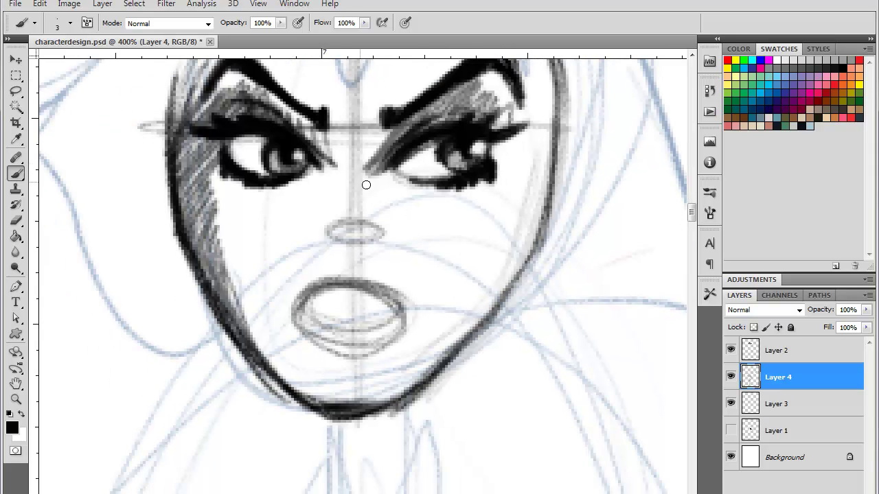
mouse_move(366, 240)
mouse_down()
mouse_move(326, 234)
mouse_move(381, 237)
mouse_up()
mouse_move(328, 221)
mouse_down()
mouse_move(351, 216)
mouse_move(335, 204)
mouse_move(331, 180)
mouse_up()
drag(366, 241, 371, 244)
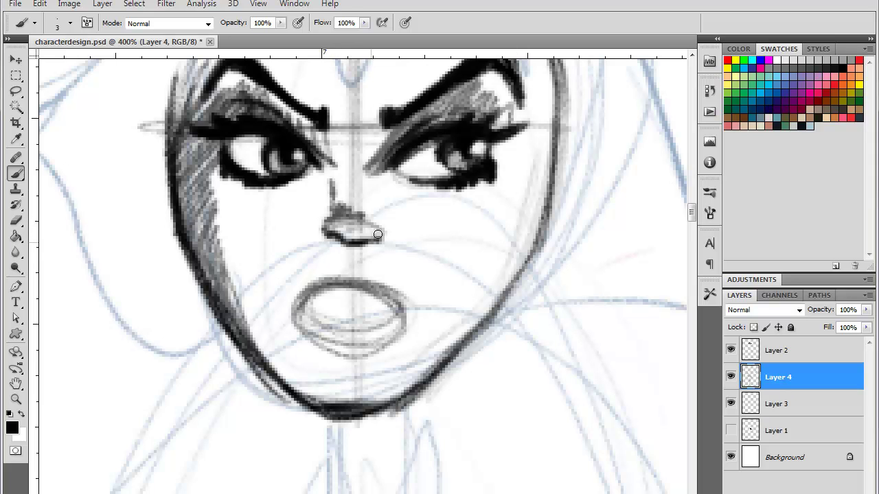
key(ctrl+minus)
key(ctrl+minus)
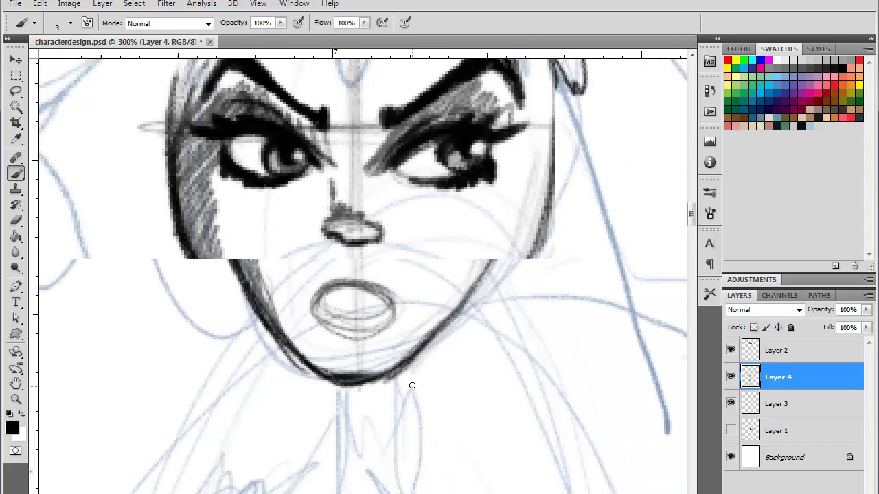
key(ctrl+plus)
key(ctrl+plus)
key(ctrl+plus)
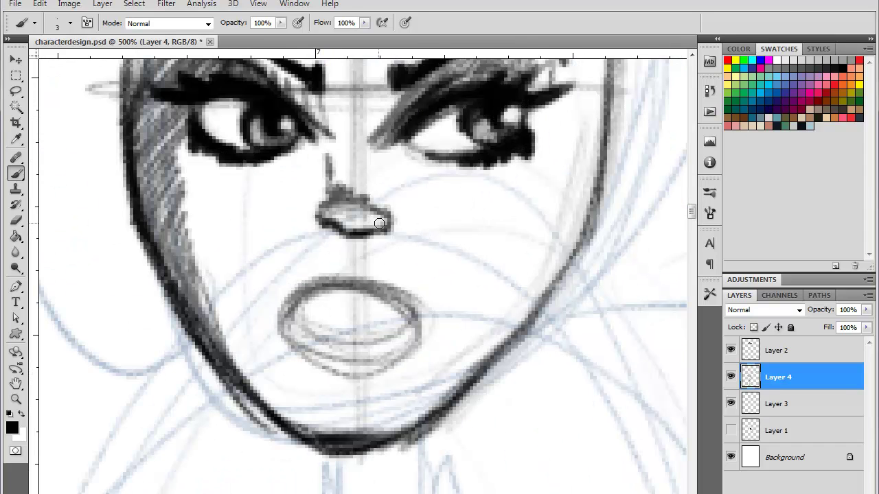
mouse_move(379, 223)
mouse_down()
mouse_move(367, 232)
mouse_move(317, 226)
mouse_up()
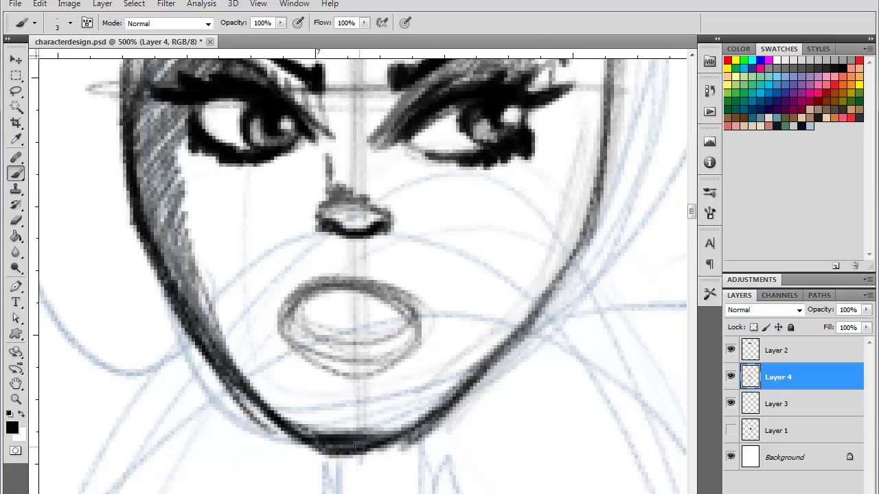
Step: Fade the sketched mouth oval to a light grey guide
key(ctrl+minus)
key(ctrl+minus)
key(ctrl+minus)
key(ctrl+minus)
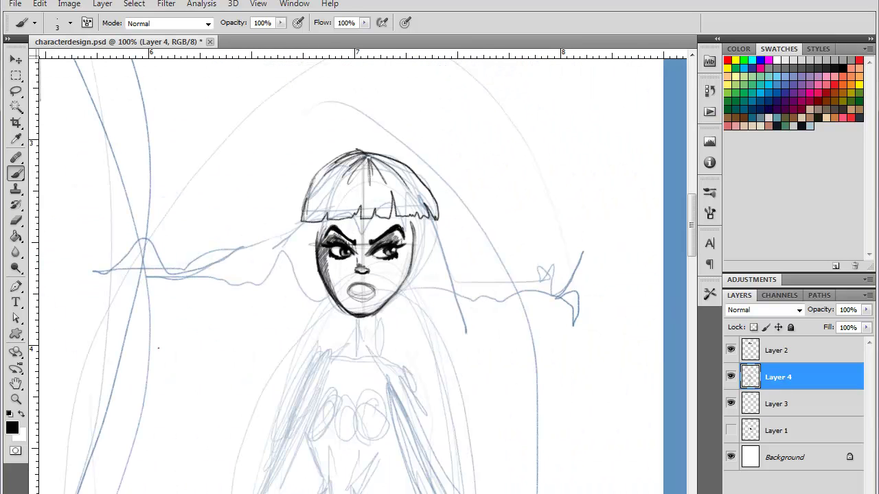
key(ctrl+plus)
key(ctrl+plus)
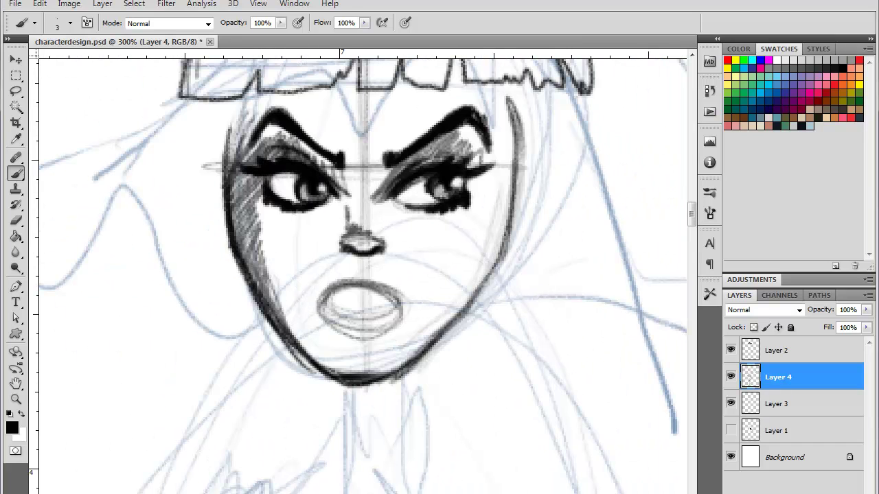
drag(374, 302, 358, 317)
Step: Ink the lips over the faded guide, with a dark curved upper lip, marked corners and a shaded lower lip
key(ctrl+plus)
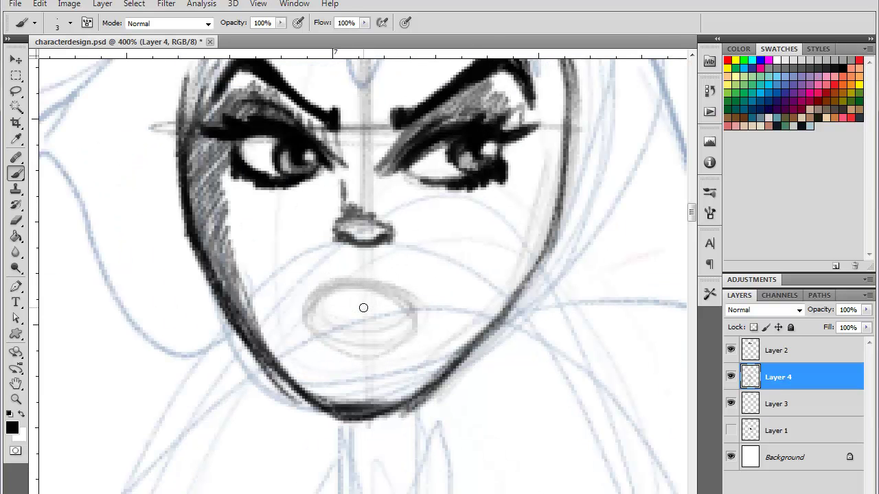
key(ctrl+plus)
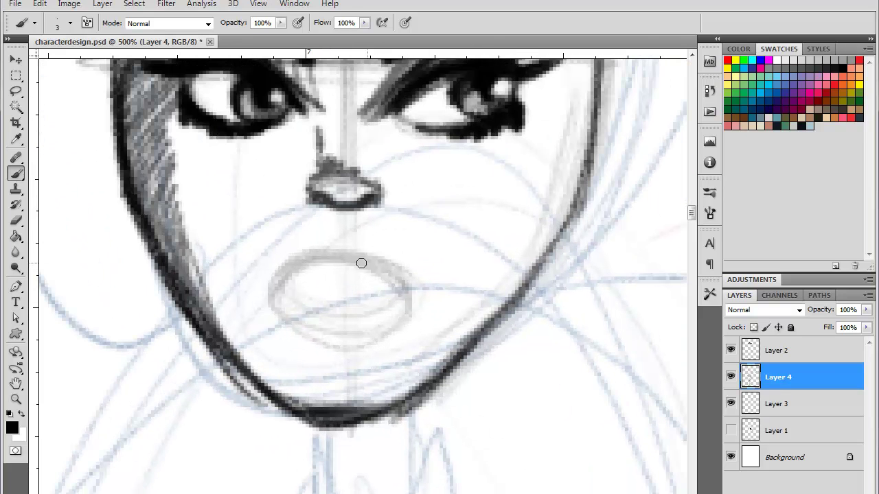
mouse_move(327, 243)
mouse_down()
mouse_move(366, 241)
mouse_move(330, 241)
mouse_move(295, 270)
mouse_move(312, 254)
mouse_move(245, 274)
mouse_up()
mouse_move(367, 246)
mouse_down()
mouse_move(418, 277)
mouse_move(444, 277)
mouse_move(327, 242)
mouse_up()
mouse_move(252, 285)
mouse_down()
mouse_move(329, 267)
mouse_move(434, 283)
mouse_move(401, 288)
mouse_move(310, 269)
mouse_move(284, 280)
mouse_move(320, 252)
mouse_move(311, 273)
mouse_move(367, 251)
mouse_move(363, 268)
mouse_move(379, 268)
mouse_move(392, 287)
mouse_move(429, 284)
mouse_up()
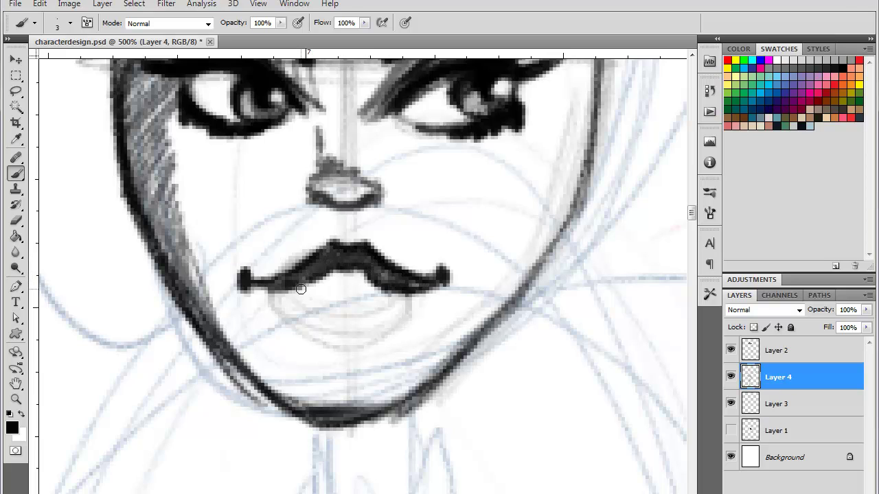
mouse_move(301, 289)
mouse_down()
mouse_move(357, 297)
mouse_move(286, 317)
mouse_move(313, 343)
mouse_move(366, 355)
mouse_move(398, 312)
mouse_move(353, 351)
mouse_move(303, 335)
mouse_move(289, 296)
mouse_move(284, 303)
mouse_move(292, 284)
mouse_move(287, 309)
mouse_move(296, 317)
mouse_move(317, 311)
mouse_move(321, 332)
mouse_move(355, 334)
mouse_move(381, 321)
mouse_move(360, 300)
mouse_move(369, 294)
mouse_move(305, 299)
mouse_move(322, 307)
mouse_move(387, 295)
mouse_move(361, 270)
mouse_move(319, 268)
mouse_move(313, 272)
mouse_move(421, 288)
mouse_move(438, 282)
mouse_move(438, 273)
mouse_move(292, 272)
mouse_move(251, 288)
mouse_move(297, 288)
mouse_up()
Step: Examine the small figure's inked face at reduced size against the large full figure
key(ctrl+minus)
key(ctrl+minus)
key(ctrl+minus)
key(ctrl+minus)
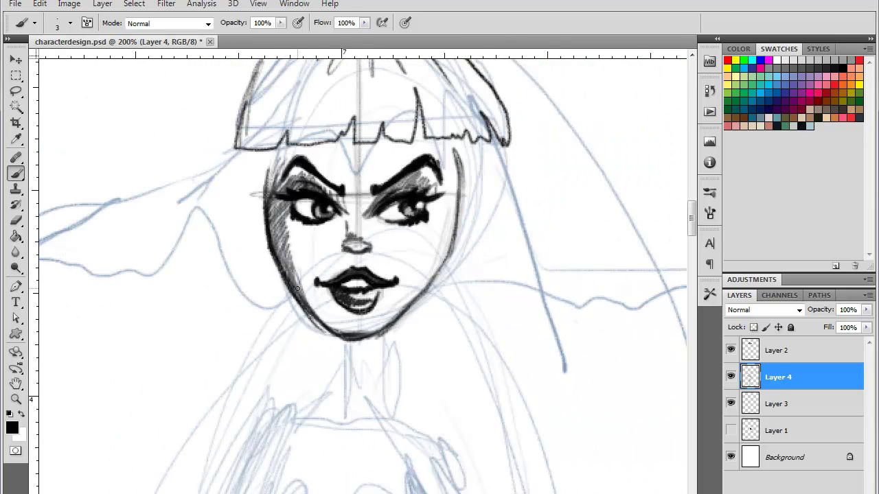
key(ctrl+minus)
key(ctrl+minus)
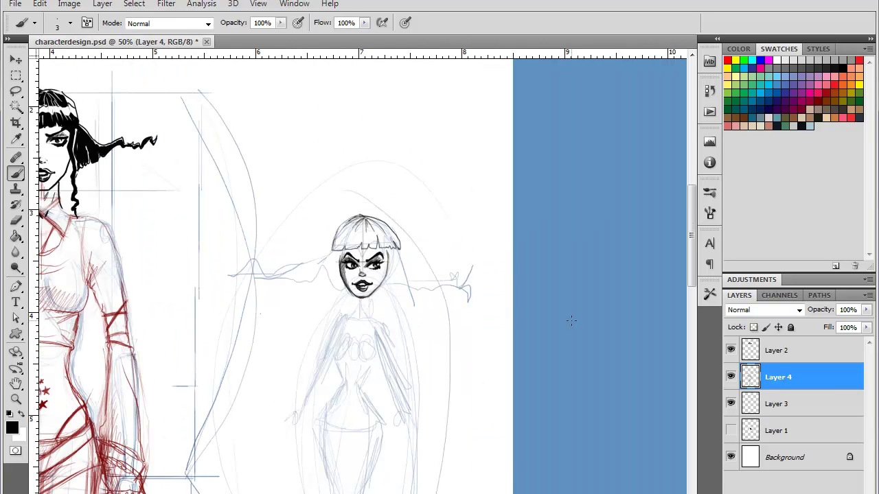
drag(372, 381, 504, 377)
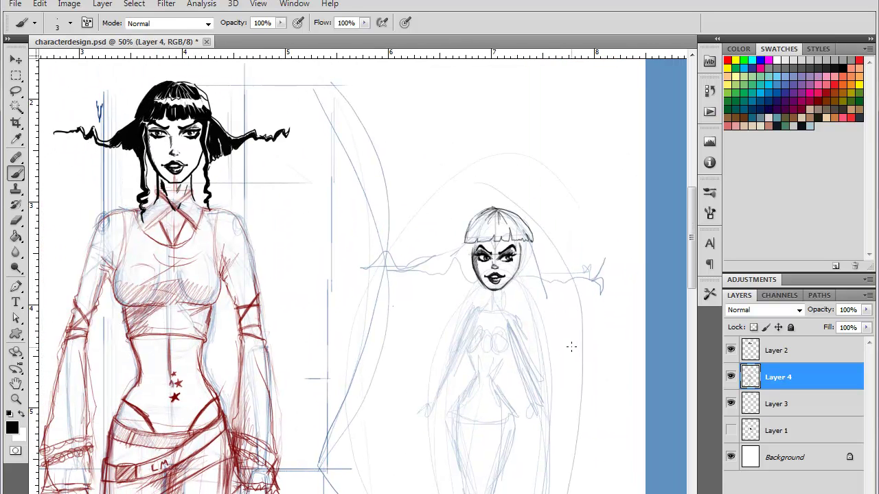
key(ctrl+plus)
key(ctrl+plus)
key(ctrl+plus)
drag(557, 325, 180, 365)
drag(551, 300, 460, 367)
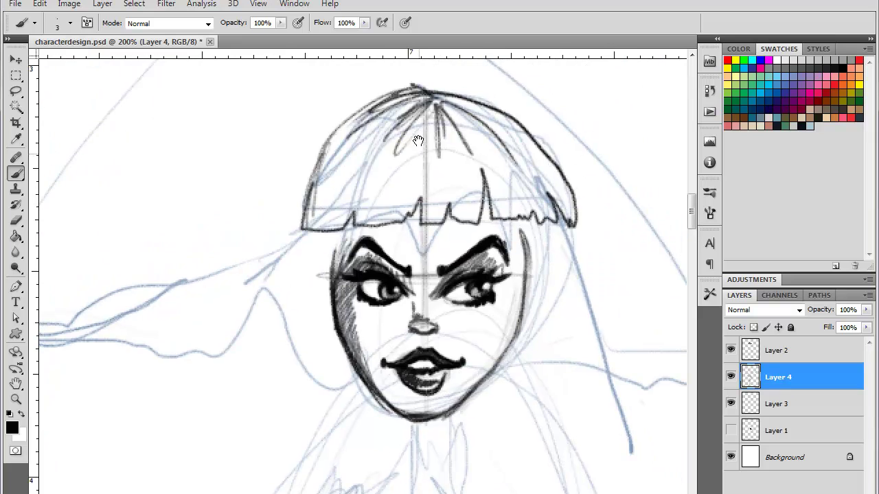
Step: Hatch black strands across the small figure's hair cap from the crown down to the jagged fringe
mouse_move(385, 99)
mouse_down()
mouse_move(317, 170)
mouse_move(302, 220)
mouse_up()
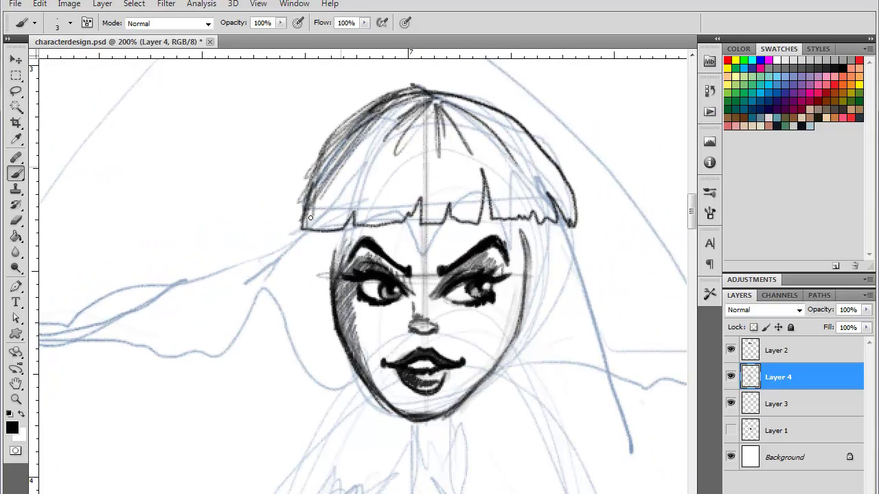
mouse_move(412, 96)
mouse_down()
mouse_move(374, 159)
mouse_move(384, 172)
mouse_move(407, 165)
mouse_move(435, 172)
mouse_move(461, 122)
mouse_move(469, 210)
mouse_up()
mouse_move(450, 114)
mouse_down()
mouse_move(461, 163)
mouse_move(474, 214)
mouse_up()
mouse_move(460, 132)
mouse_down()
mouse_move(461, 163)
mouse_move(489, 200)
mouse_up()
Step: Outline a long wavy lock hanging from the fringe along the left side of the face and fill it with dark hatching
drag(519, 378, 500, 317)
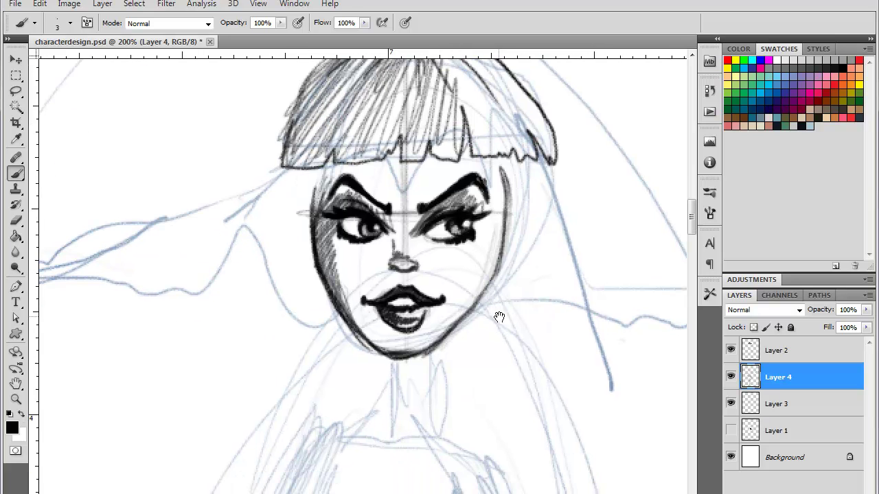
drag(322, 165, 320, 234)
drag(327, 295, 310, 342)
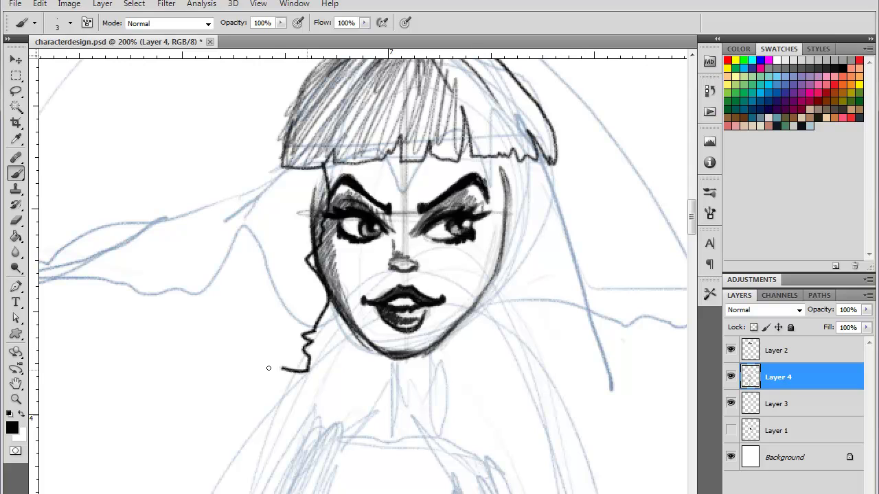
mouse_move(268, 368)
mouse_down()
mouse_move(287, 395)
mouse_move(280, 473)
mouse_up()
drag(415, 373, 462, 316)
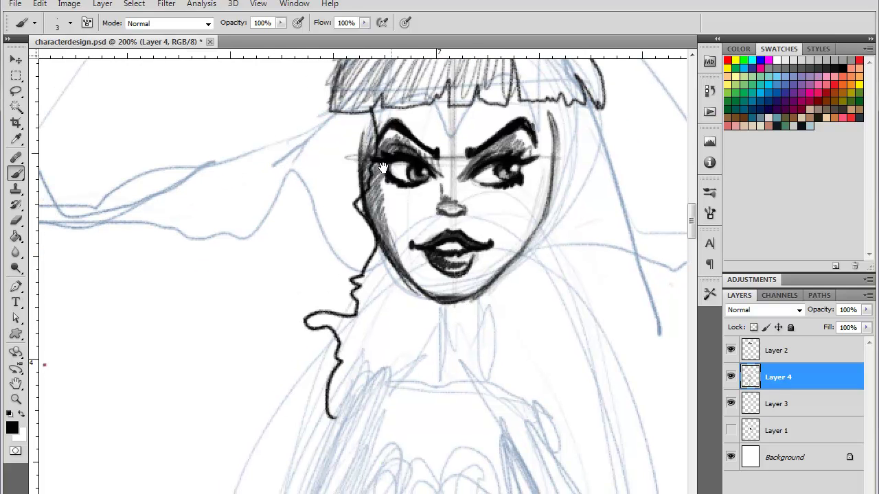
mouse_move(354, 111)
mouse_down()
mouse_move(337, 194)
mouse_move(352, 257)
mouse_up()
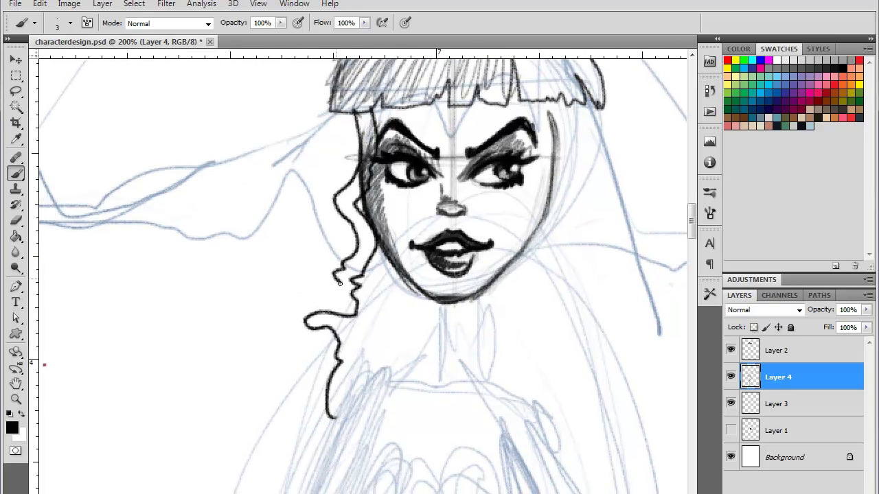
drag(319, 300, 320, 341)
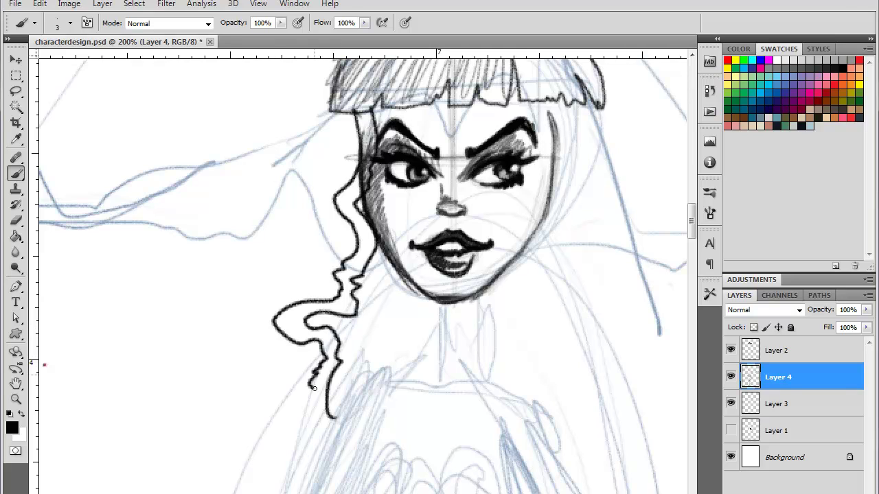
mouse_move(330, 416)
mouse_down()
mouse_move(321, 435)
mouse_move(324, 410)
mouse_up()
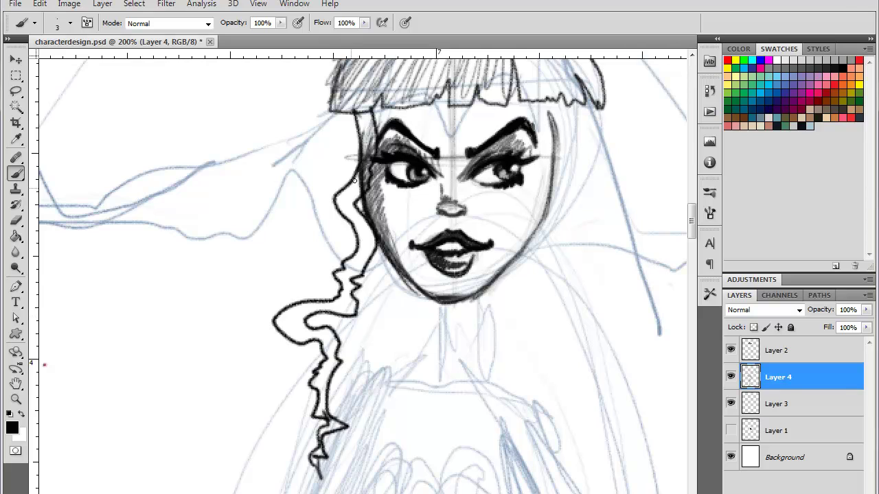
mouse_move(367, 110)
mouse_down()
mouse_move(362, 165)
mouse_move(343, 219)
mouse_move(360, 250)
mouse_move(356, 273)
mouse_move(337, 275)
mouse_move(358, 263)
mouse_move(338, 308)
mouse_move(278, 320)
mouse_move(328, 377)
mouse_move(325, 414)
mouse_up()
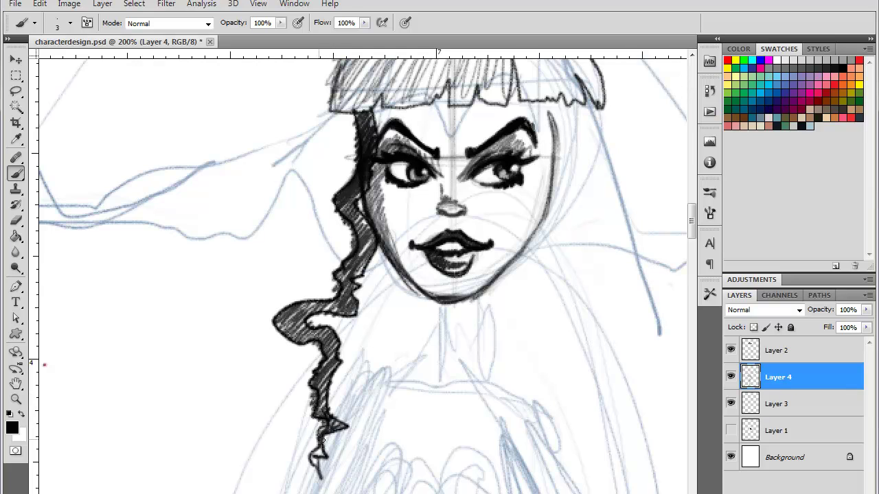
Step: Outline a matching wavy lock down the right side of the face, replacing the first attempt with one that follows the cheek
drag(552, 314, 387, 349)
mouse_move(383, 132)
mouse_down()
mouse_move(375, 322)
mouse_move(321, 390)
mouse_up()
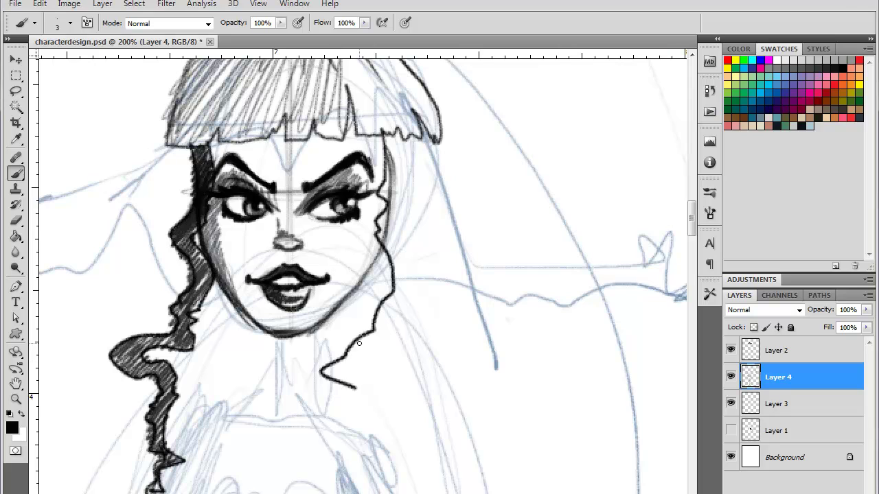
key(ctrl+z)
mouse_move(381, 151)
mouse_down()
mouse_move(373, 343)
mouse_move(352, 400)
mouse_up()
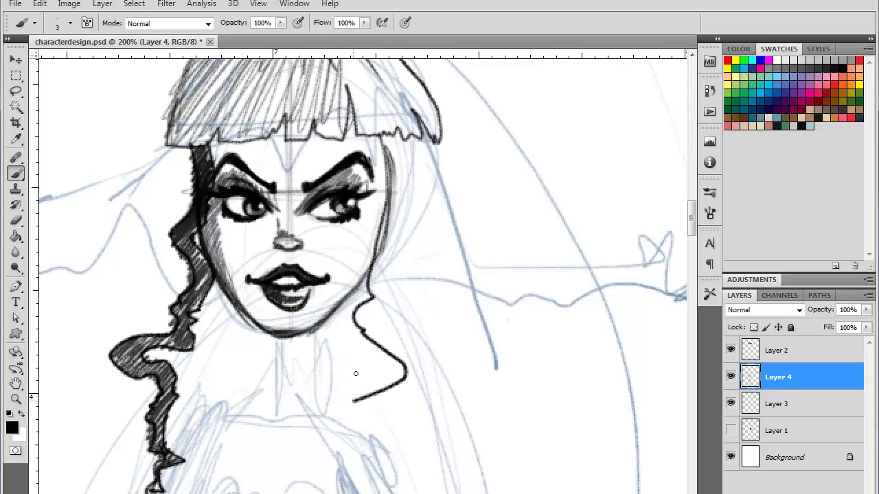
mouse_move(389, 141)
mouse_down()
mouse_move(386, 291)
mouse_move(439, 348)
mouse_up()
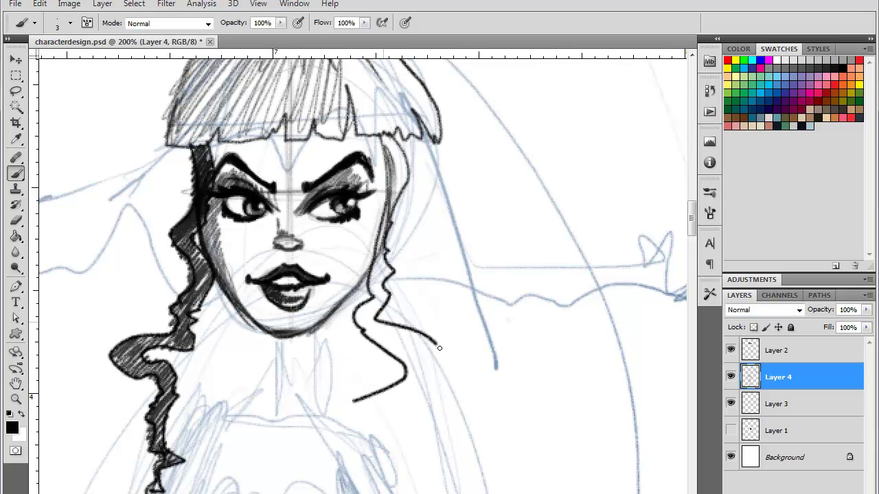
mouse_move(421, 385)
mouse_down()
mouse_move(360, 411)
mouse_move(379, 459)
mouse_up()
Step: Fill the right wavy lock with dense black hatching from its tip up to the fringe
mouse_move(373, 384)
mouse_down()
mouse_move(369, 283)
mouse_move(367, 340)
mouse_up()
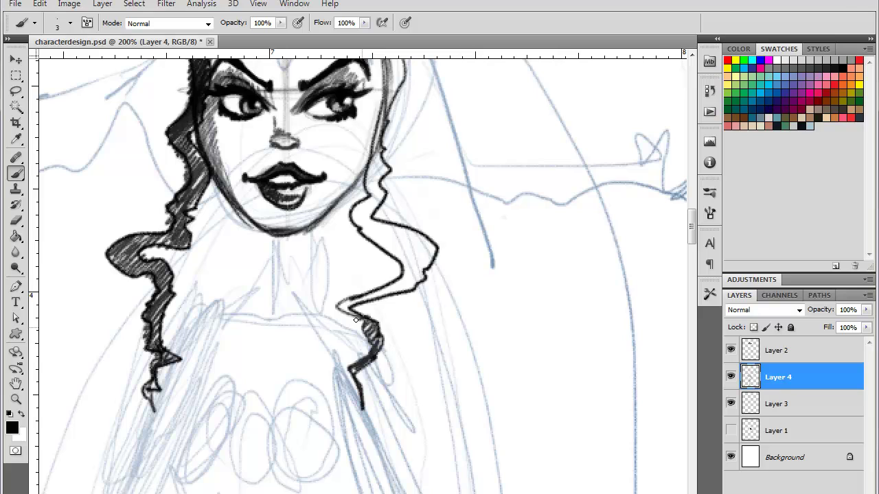
mouse_move(340, 304)
mouse_down()
mouse_move(419, 267)
mouse_move(426, 249)
mouse_move(395, 226)
mouse_move(390, 208)
mouse_up()
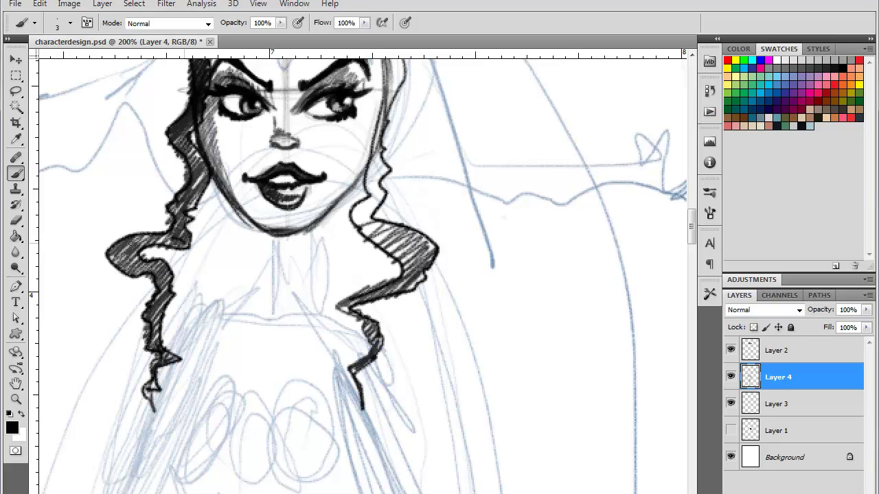
drag(130, 243, 86, 261)
drag(170, 267, 187, 270)
drag(408, 97, 405, 165)
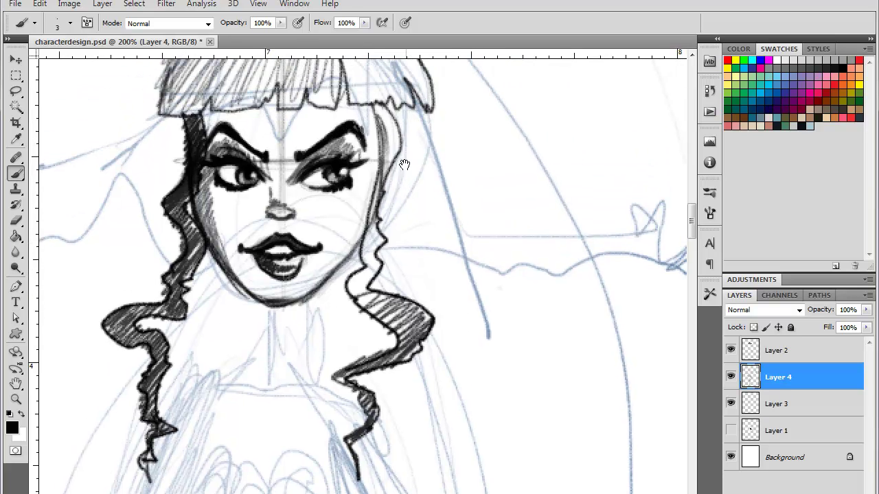
mouse_move(383, 112)
mouse_down()
mouse_move(394, 159)
mouse_move(357, 283)
mouse_move(371, 271)
mouse_move(362, 299)
mouse_move(406, 338)
mouse_up()
Step: Redraw the left jaw contour as a slimmer black line running into a short flat chin, undoing the unsuitable strokes
key(ctrl+minus)
key(ctrl+minus)
key(ctrl+minus)
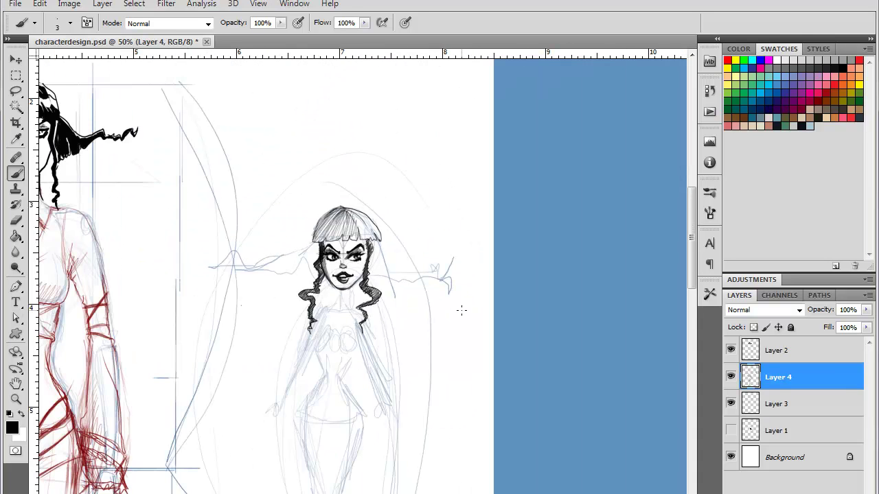
key(ctrl+plus)
key(ctrl+plus)
key(ctrl+plus)
mouse_move(300, 291)
mouse_down()
mouse_move(268, 305)
mouse_move(293, 332)
mouse_up()
mouse_move(197, 195)
mouse_down()
mouse_move(210, 238)
mouse_move(275, 303)
mouse_up()
drag(211, 246, 250, 280)
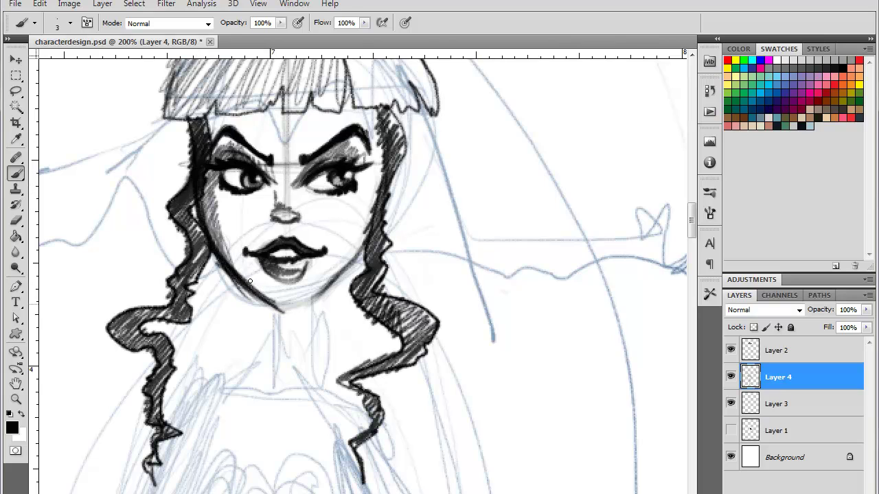
key(ctrl+z)
mouse_move(214, 257)
mouse_down()
mouse_move(275, 306)
mouse_move(296, 300)
mouse_move(277, 307)
mouse_up()
key(ctrl+z)
drag(235, 273, 275, 305)
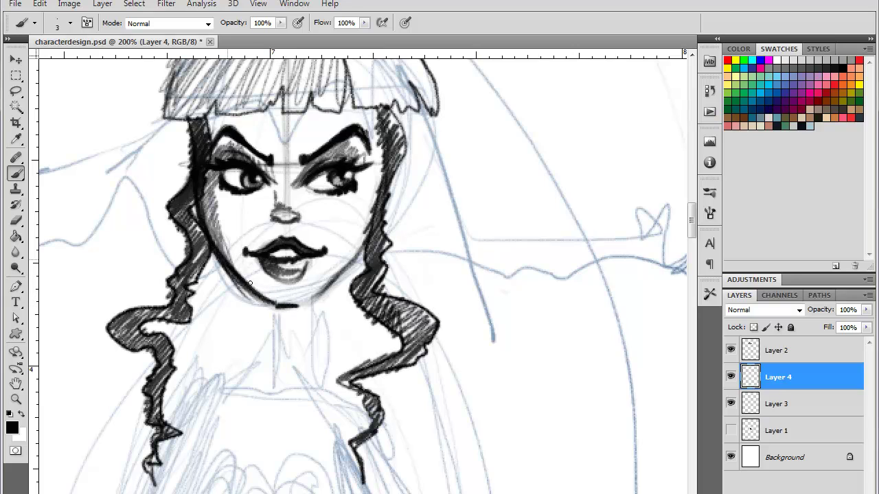
mouse_move(210, 234)
mouse_down()
mouse_move(268, 299)
mouse_move(328, 276)
mouse_move(369, 232)
mouse_move(298, 307)
mouse_up()
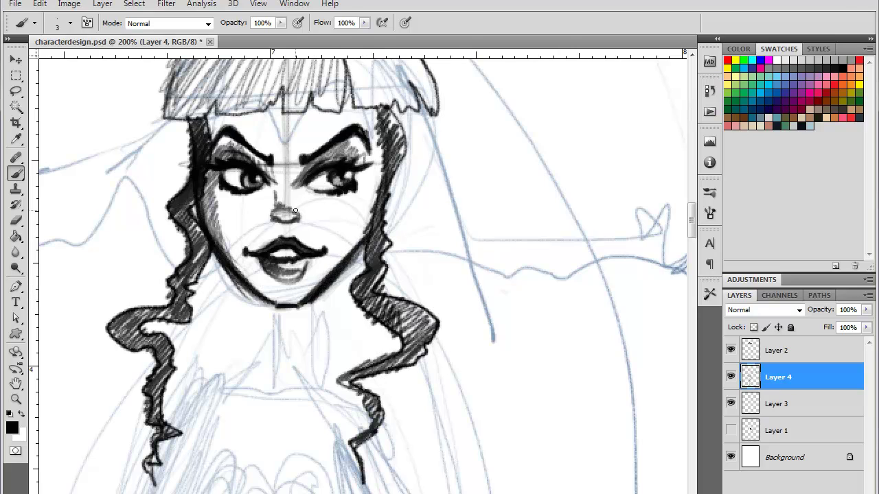
Step: Rework the right jaw line with the 3 px brush, drawing it from the cheek down to the chin
mouse_move(364, 246)
mouse_down()
mouse_move(335, 276)
mouse_move(357, 265)
mouse_move(306, 294)
mouse_up()
key(ctrl+z)
right_click(268, 373)
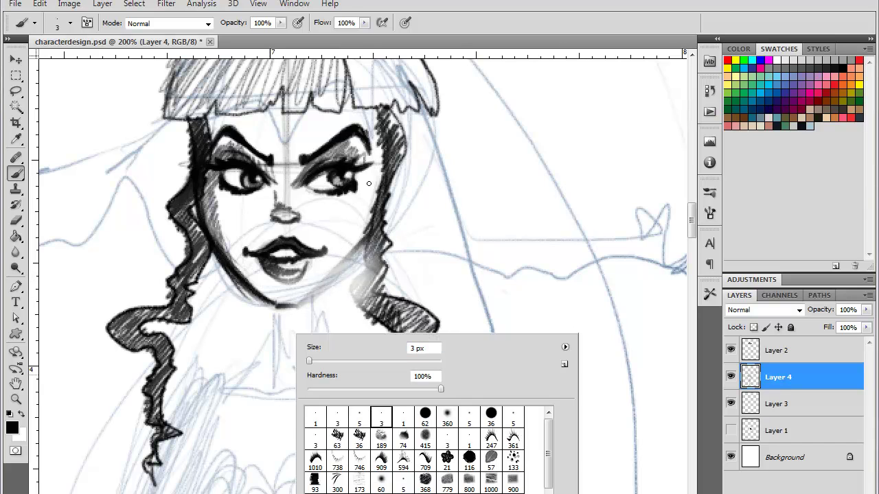
click(350, 208)
mouse_move(372, 237)
mouse_down()
mouse_move(343, 291)
mouse_move(363, 279)
mouse_move(354, 282)
mouse_move(375, 308)
mouse_move(348, 291)
mouse_move(377, 270)
mouse_move(365, 288)
mouse_move(372, 298)
mouse_move(335, 274)
mouse_move(363, 240)
mouse_move(311, 298)
mouse_move(271, 306)
mouse_move(303, 303)
mouse_up()
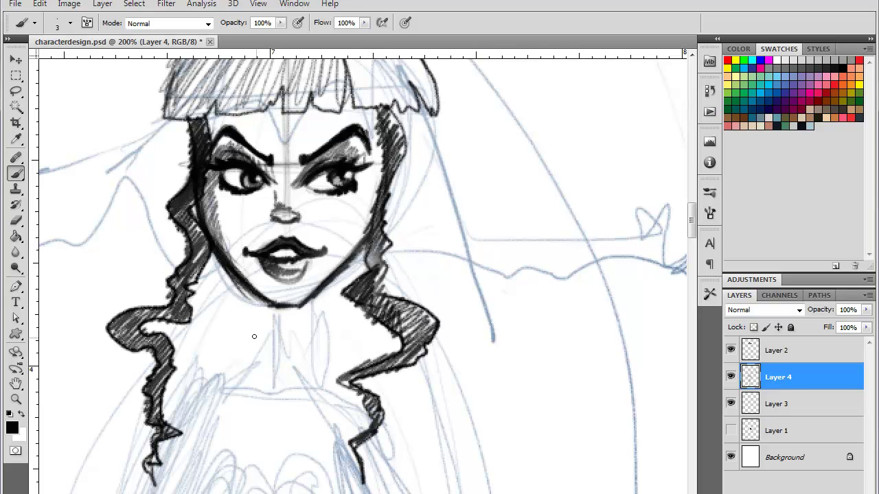
Step: Compare the small figure's head and side locks with the large figure's design
key(ctrl+minus)
key(ctrl+minus)
key(ctrl+minus)
key(ctrl+minus)
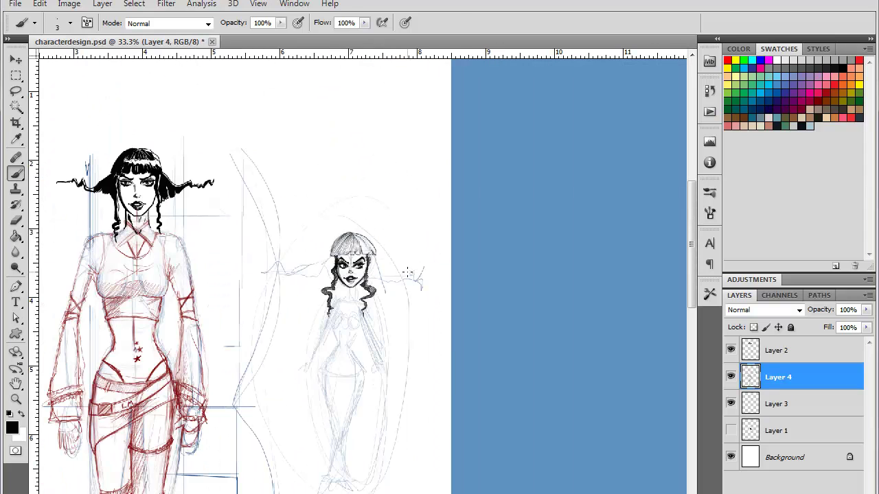
key(ctrl+plus)
key(ctrl+plus)
key(ctrl+plus)
key(ctrl+plus)
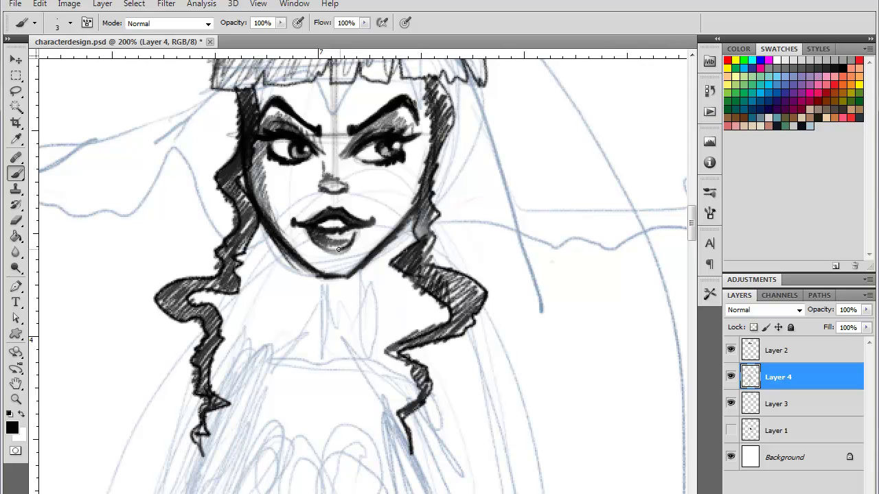
Step: Darken the lower edge of the bottom lip and draw both sides of the neck below the chin
drag(338, 249, 355, 249)
drag(307, 270, 304, 317)
drag(307, 269, 304, 320)
drag(358, 274, 364, 330)
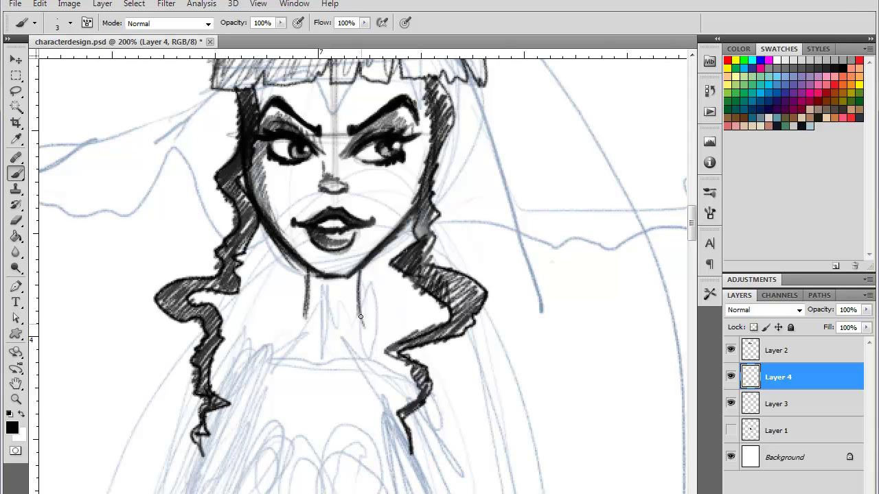
Step: Draw the shoulder lines out from the base of the neck and add two short slanted throat lines
mouse_move(305, 315)
mouse_down()
mouse_move(302, 327)
mouse_move(238, 350)
mouse_up()
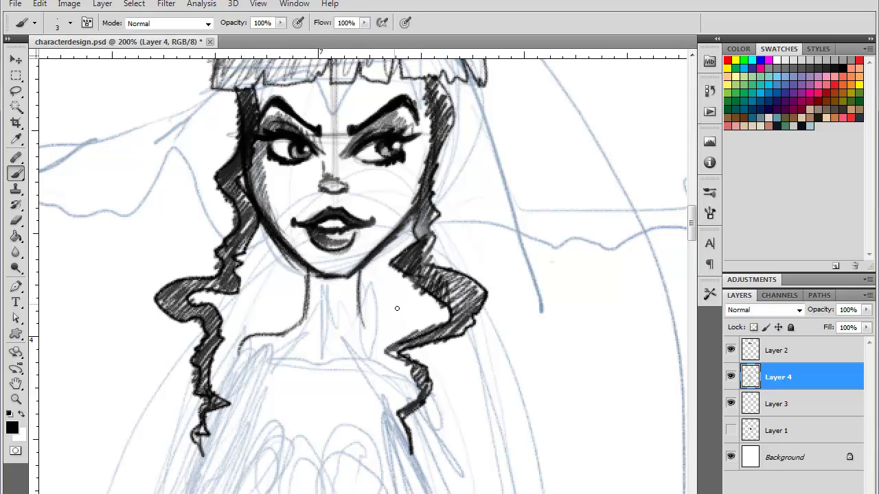
mouse_move(367, 331)
mouse_down()
mouse_move(404, 349)
mouse_move(408, 364)
mouse_up()
mouse_move(312, 295)
mouse_down()
mouse_move(323, 339)
mouse_move(338, 313)
mouse_move(344, 334)
mouse_up()
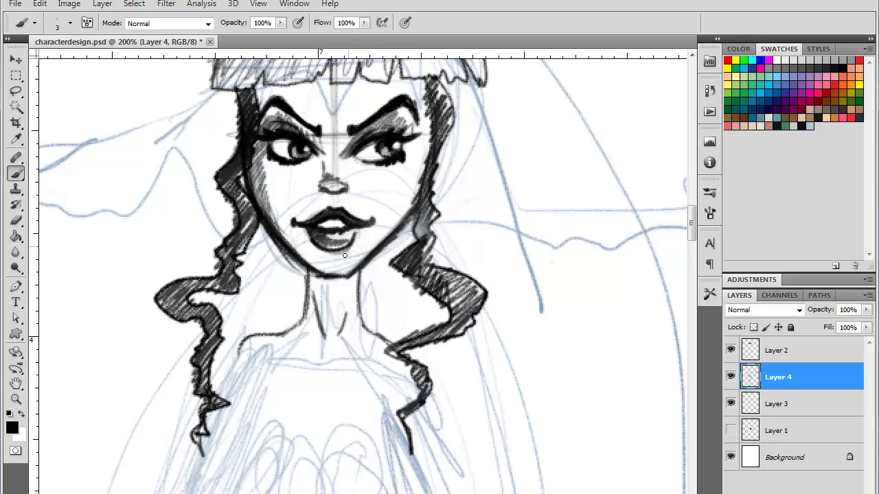
Step: Draw a deep rounded V neckline from both shoulders down to the upper chest
mouse_move(366, 364)
mouse_down()
mouse_move(356, 292)
mouse_move(313, 231)
mouse_up()
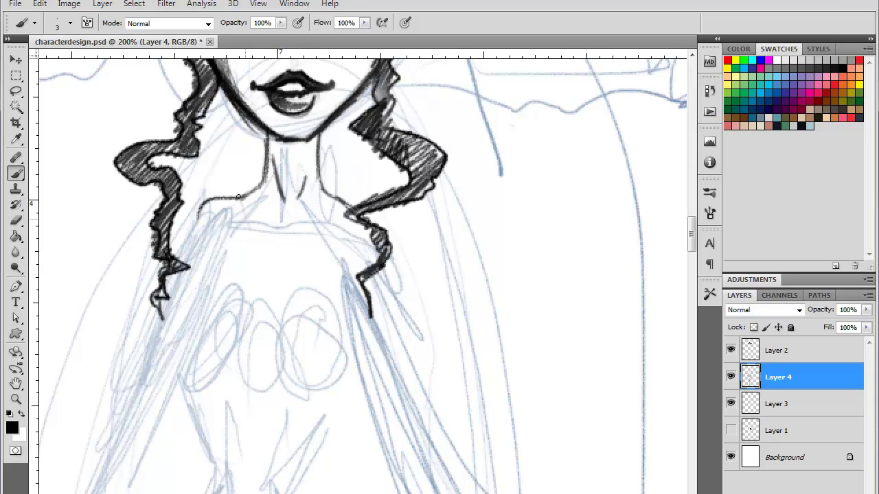
drag(238, 199, 277, 291)
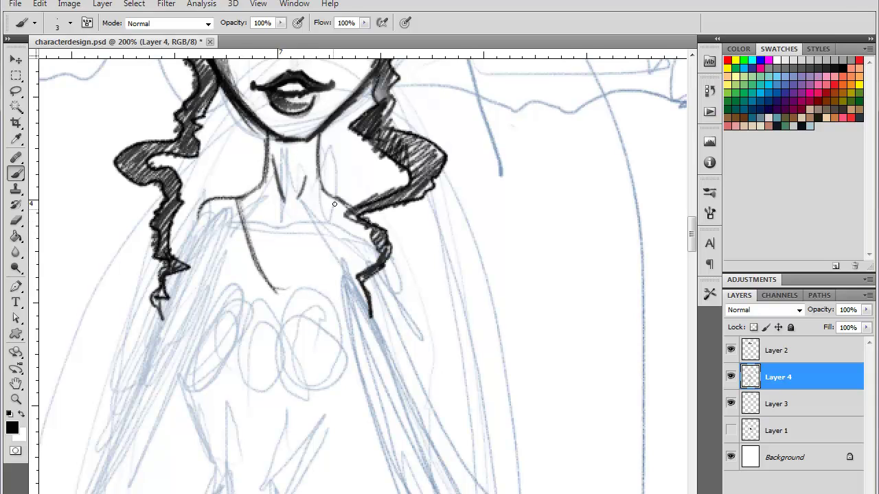
mouse_move(334, 204)
mouse_down()
mouse_move(305, 261)
mouse_move(281, 285)
mouse_move(264, 278)
mouse_move(236, 200)
mouse_up()
drag(318, 247, 269, 282)
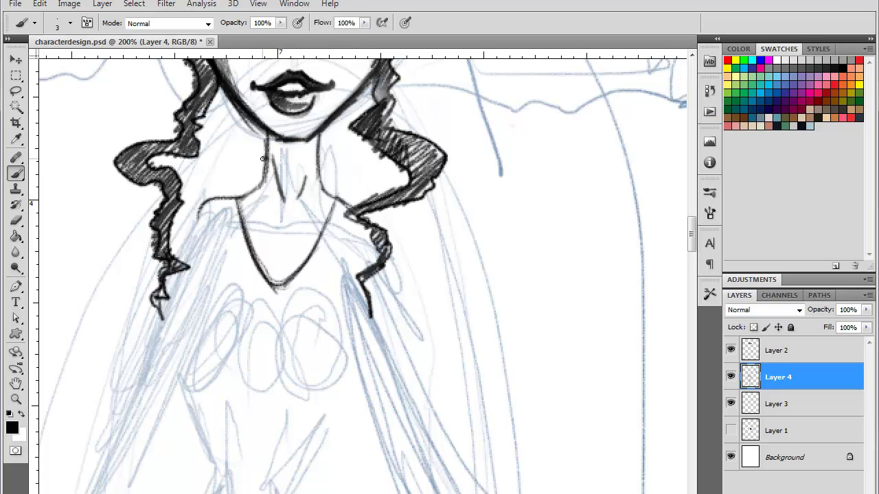
Step: Draw two thick black straps crossing from the sides of the neck to the neckline, with a thin line joining their lower ends
drag(263, 158, 314, 241)
drag(268, 167, 313, 241)
drag(279, 188, 296, 217)
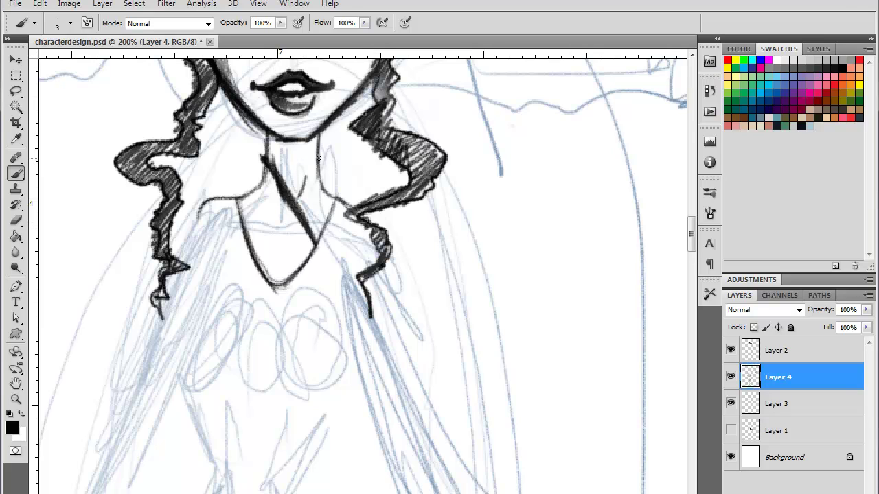
drag(319, 160, 252, 236)
mouse_move(316, 245)
mouse_down()
mouse_move(247, 251)
mouse_move(316, 173)
mouse_up()
mouse_move(252, 245)
mouse_down()
mouse_move(281, 208)
mouse_move(248, 248)
mouse_up()
drag(288, 200, 250, 244)
mouse_move(319, 169)
mouse_down()
mouse_move(251, 246)
mouse_move(305, 188)
mouse_up()
drag(320, 166, 265, 234)
drag(266, 165, 283, 193)
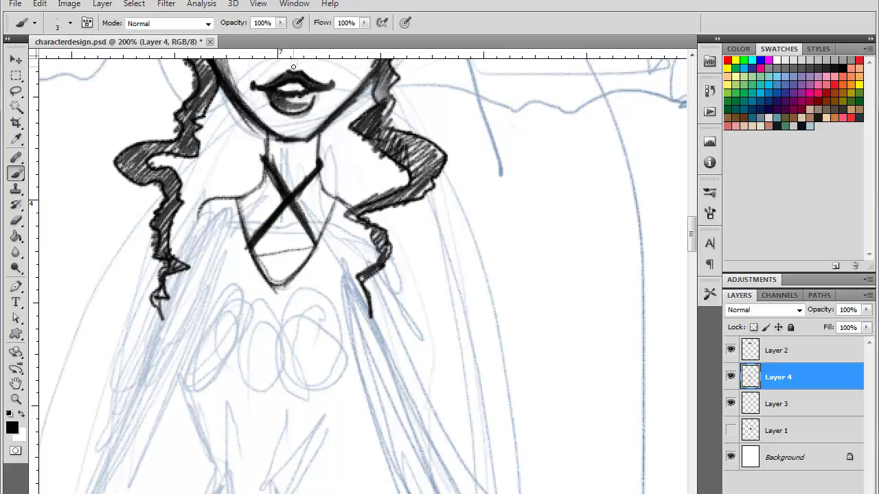
Step: Strengthen both sides of the neck down to the shoulders and extend the right shoulder line behind the lock
drag(319, 147, 339, 202)
mouse_move(266, 137)
mouse_down()
mouse_move(264, 181)
mouse_move(227, 205)
mouse_up()
mouse_move(357, 206)
mouse_down()
mouse_move(369, 221)
mouse_move(367, 208)
mouse_up()
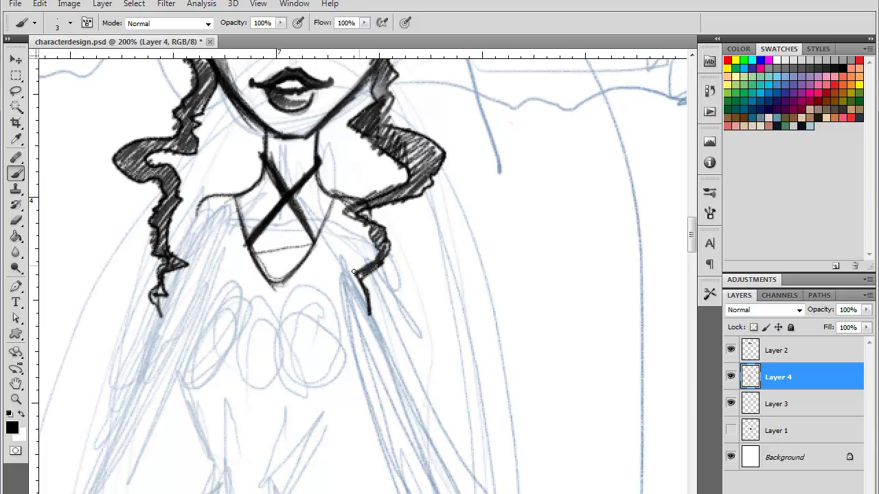
Step: Erase the stray edges along the thick strap crossing the chest to narrow it
drag(316, 287, 319, 255)
drag(268, 124, 303, 199)
key(ctrl+z)
key(e)
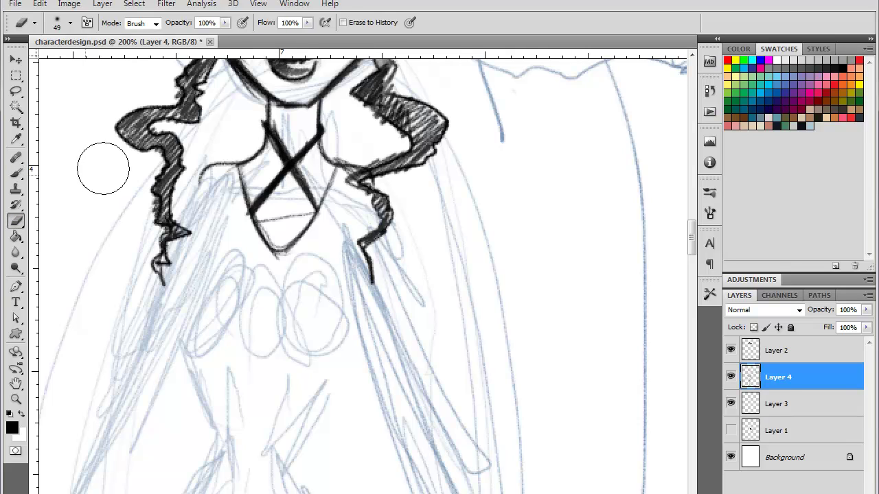
right_click(304, 188)
click(368, 271)
drag(275, 133, 318, 212)
Step: Redraw the crossing strap over the cleaned area and add a thick black choker around the neck
click(18, 174)
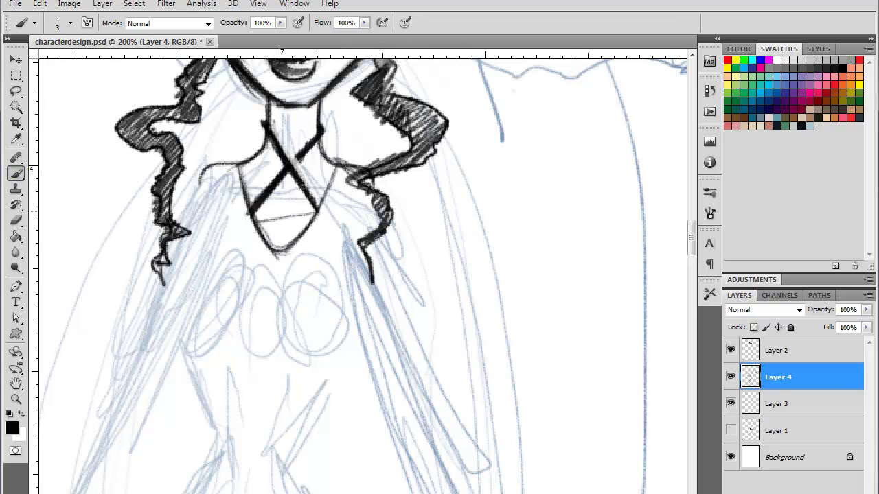
drag(311, 143, 281, 180)
mouse_move(318, 125)
mouse_down()
mouse_move(267, 127)
mouse_move(264, 119)
mouse_move(317, 123)
mouse_move(277, 125)
mouse_move(264, 113)
mouse_move(315, 131)
mouse_move(289, 130)
mouse_move(265, 128)
mouse_move(319, 115)
mouse_move(305, 130)
mouse_move(275, 133)
mouse_up()
key(ctrl+minus)
key(ctrl+minus)
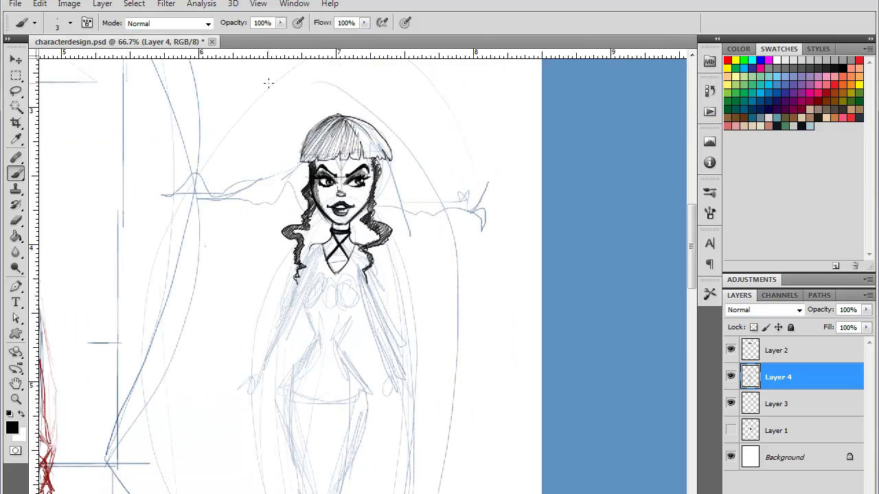
Step: Draw two black straps from the crossed straps down to the point of the neckline and strengthen the neckline edge
key(ctrl+plus)
key(ctrl+plus)
mouse_move(327, 280)
mouse_down()
mouse_move(308, 192)
mouse_move(341, 187)
mouse_move(326, 206)
mouse_up()
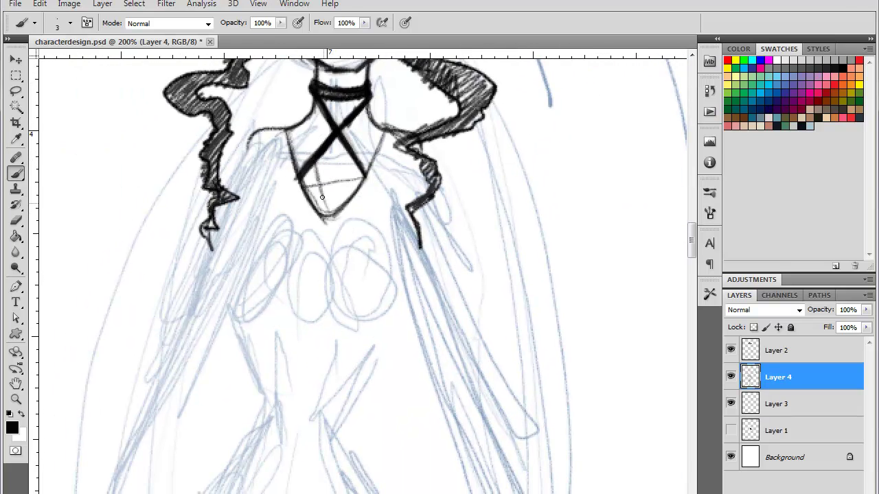
drag(315, 164, 331, 219)
drag(349, 159, 333, 208)
drag(349, 160, 332, 214)
drag(349, 159, 333, 210)
drag(351, 158, 331, 216)
drag(383, 135, 330, 219)
key(ctrl+minus)
key(ctrl+minus)
key(ctrl+minus)
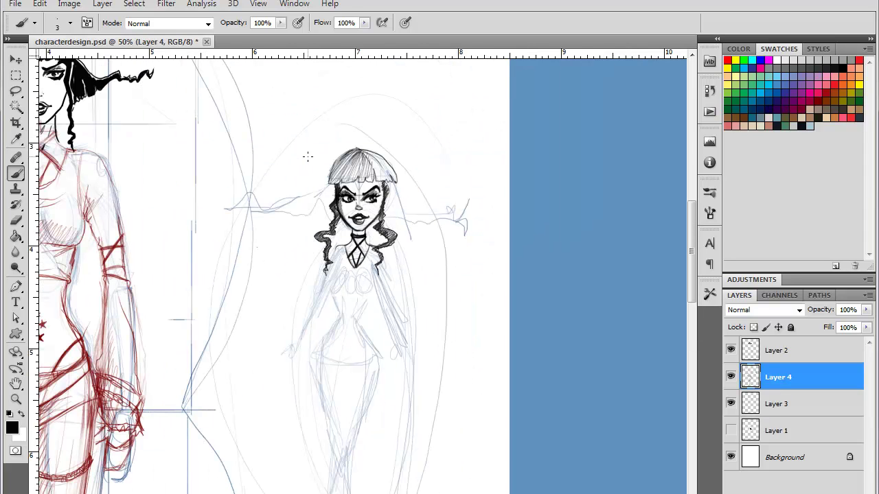
Step: Outline the left sleeve from the shoulder down to the wrist along both edges of the blue arm lines
key(ctrl+plus)
key(ctrl+plus)
scroll(436, 269, down, 3)
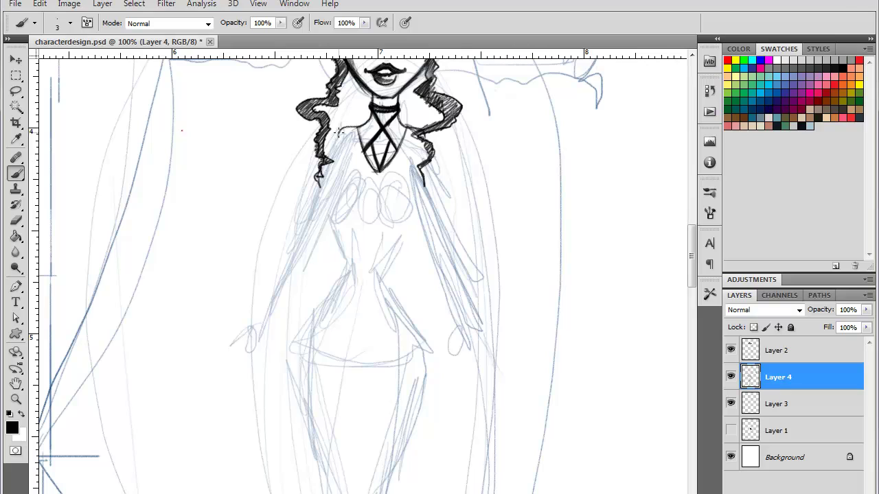
drag(338, 134, 333, 145)
drag(336, 135, 311, 206)
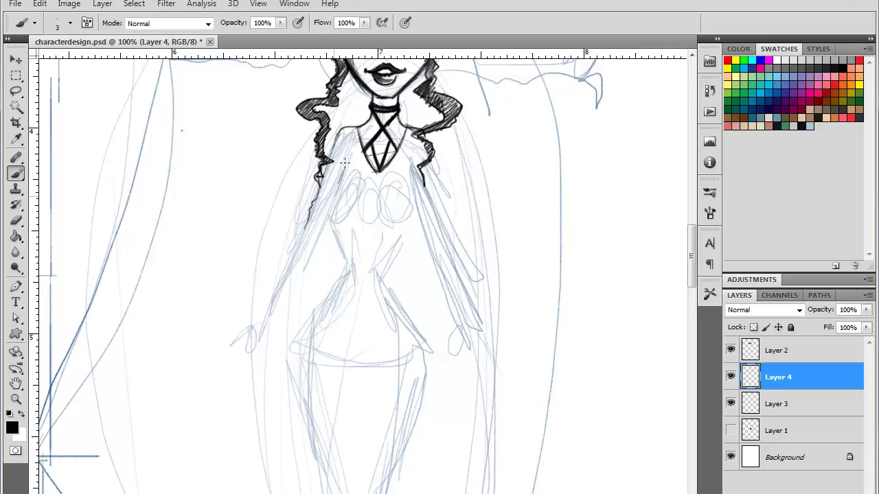
drag(344, 164, 339, 182)
drag(307, 221, 259, 300)
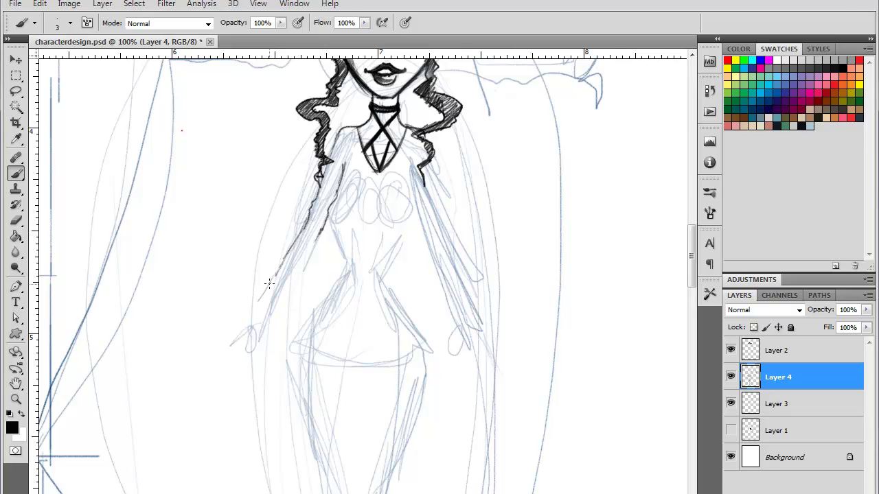
drag(320, 232, 287, 307)
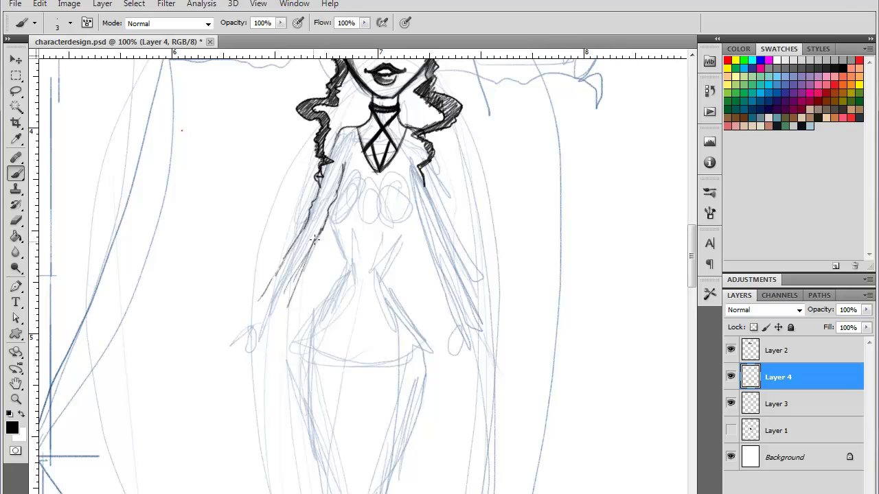
drag(309, 260, 286, 313)
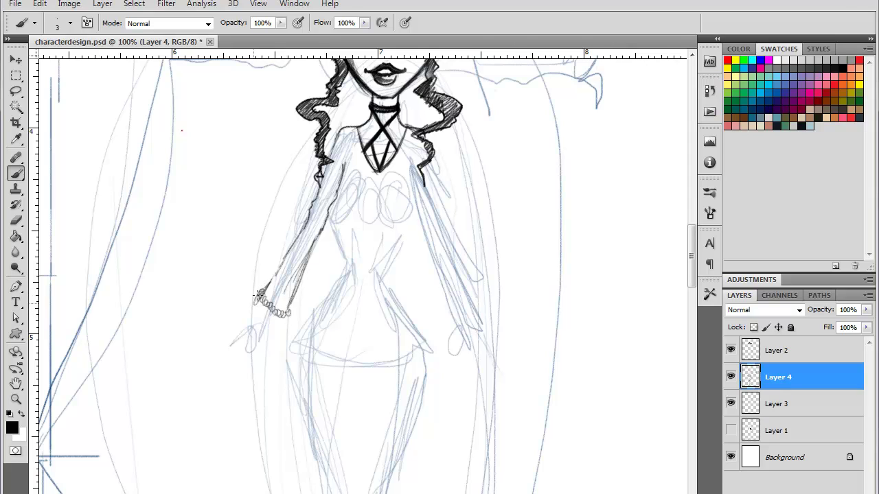
Step: Add a beaded cuff at the left wrist and sketch the hand with spread fingers below it
drag(258, 295, 277, 334)
mouse_move(292, 304)
mouse_down()
mouse_move(284, 317)
mouse_move(312, 236)
mouse_up()
mouse_move(255, 302)
mouse_down()
mouse_move(247, 317)
mouse_move(274, 342)
mouse_move(253, 336)
mouse_move(271, 364)
mouse_move(272, 346)
mouse_move(266, 365)
mouse_up()
mouse_move(250, 321)
mouse_down()
mouse_move(264, 360)
mouse_move(251, 342)
mouse_move(259, 338)
mouse_up()
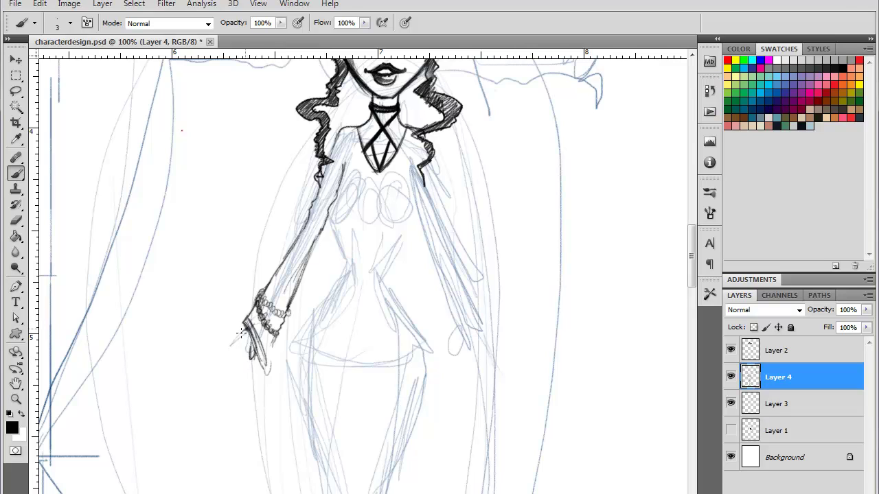
drag(234, 342, 232, 351)
mouse_move(245, 326)
mouse_down()
mouse_move(217, 349)
mouse_move(237, 337)
mouse_up()
Step: Undo the last finger strokes on the left hand and redraw the finger stretched farther outward
drag(548, 278, 402, 303)
drag(220, 387, 380, 302)
key(ctrl+plus)
key(ctrl+plus)
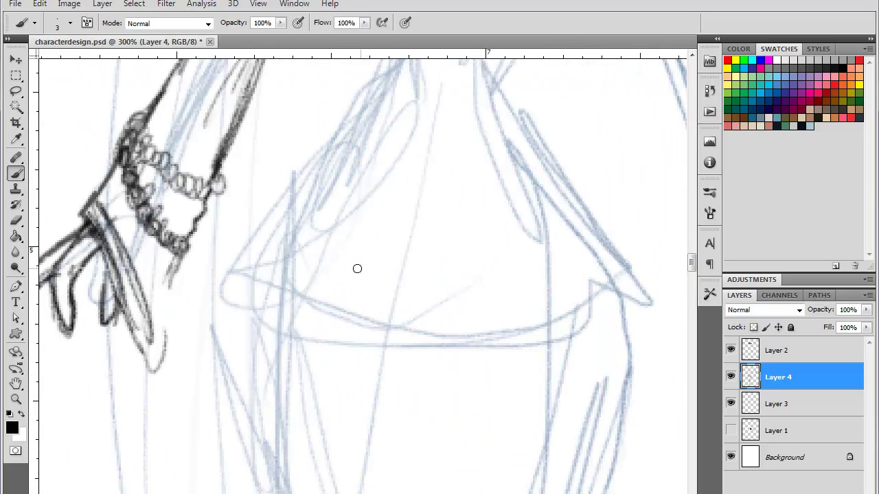
key(ctrl+plus)
mouse_move(138, 363)
mouse_down()
mouse_move(182, 348)
mouse_move(549, 345)
mouse_up()
key(ctrl+alt+z)
key(ctrl+alt+z)
key(ctrl+alt+z)
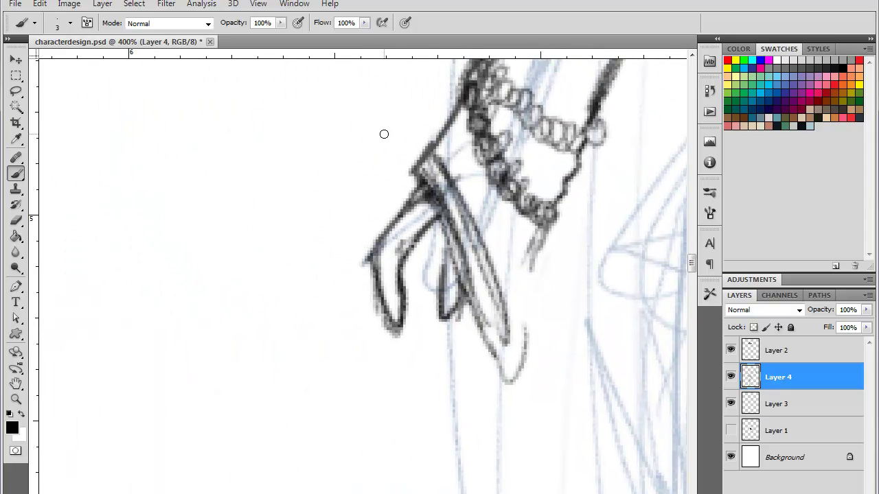
drag(415, 190, 336, 251)
mouse_move(366, 223)
mouse_down()
mouse_move(272, 275)
mouse_move(281, 293)
mouse_move(347, 274)
mouse_move(325, 283)
mouse_move(256, 273)
mouse_up()
key(ctrl+minus)
key(ctrl+minus)
key(ctrl+minus)
key(ctrl+minus)
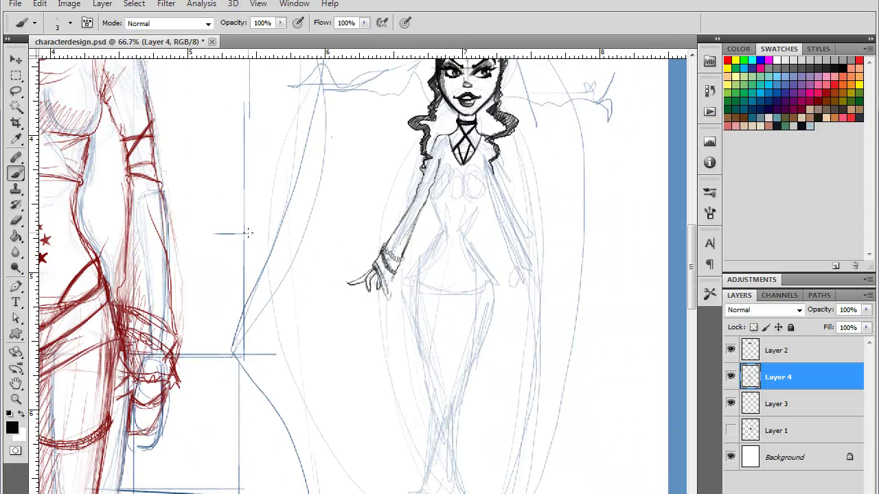
Step: Draw crossed black bands and two wrapped bands around the left arm above the elbow
drag(543, 186, 410, 287)
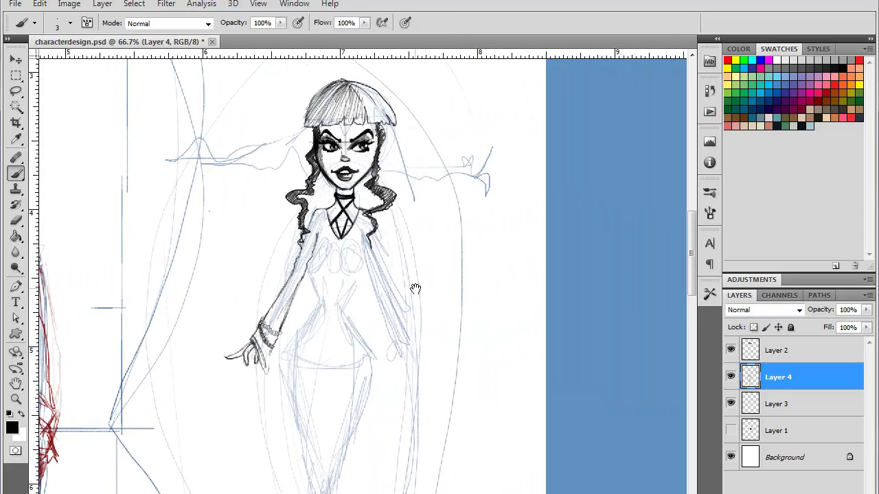
drag(468, 298, 426, 307)
key(ctrl+plus)
key(ctrl+plus)
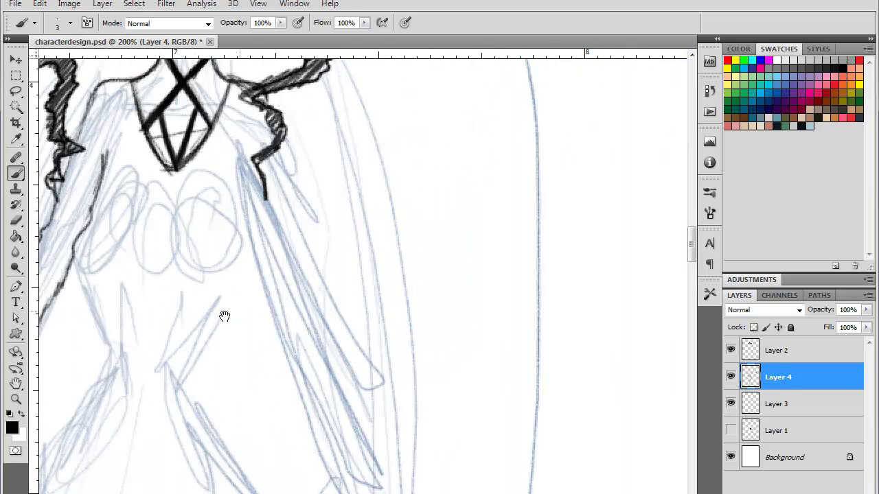
drag(139, 254, 386, 261)
drag(315, 275, 297, 232)
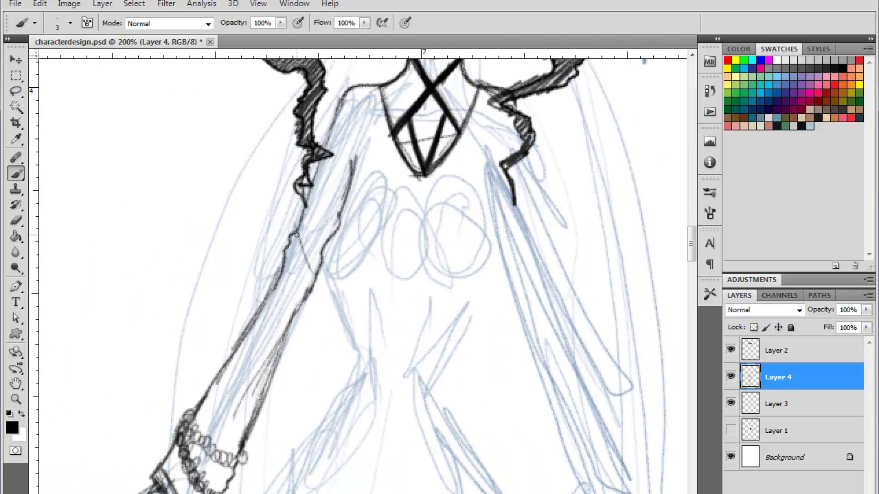
mouse_move(308, 269)
mouse_down()
mouse_move(291, 223)
mouse_move(314, 285)
mouse_move(295, 219)
mouse_move(313, 280)
mouse_up()
key(ctrl+z)
mouse_move(296, 221)
mouse_down()
mouse_move(311, 281)
mouse_move(292, 228)
mouse_move(277, 276)
mouse_move(325, 245)
mouse_up()
mouse_move(309, 258)
mouse_down()
mouse_move(267, 284)
mouse_move(260, 305)
mouse_move(291, 293)
mouse_move(244, 328)
mouse_move(302, 303)
mouse_move(255, 317)
mouse_move(310, 287)
mouse_move(268, 296)
mouse_move(253, 316)
mouse_up()
drag(308, 301, 320, 259)
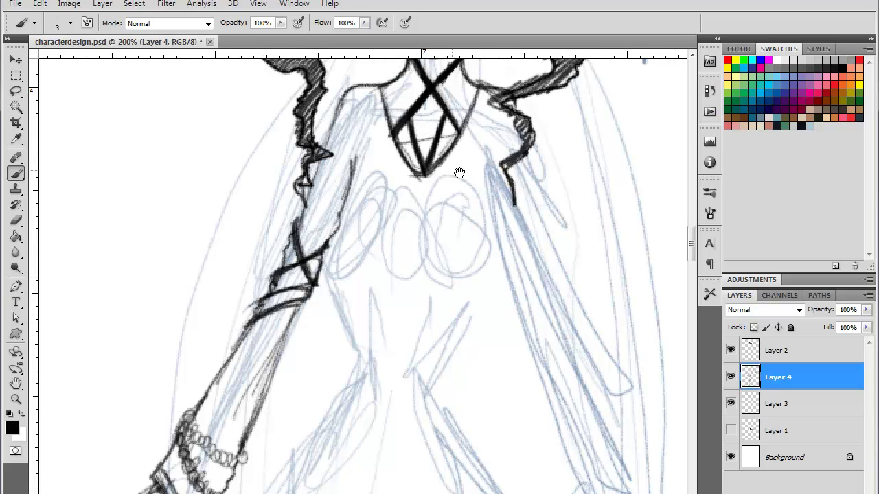
Step: Draw thin curved armhole seams from both shoulders down toward the sides of the chest
drag(440, 180, 322, 242)
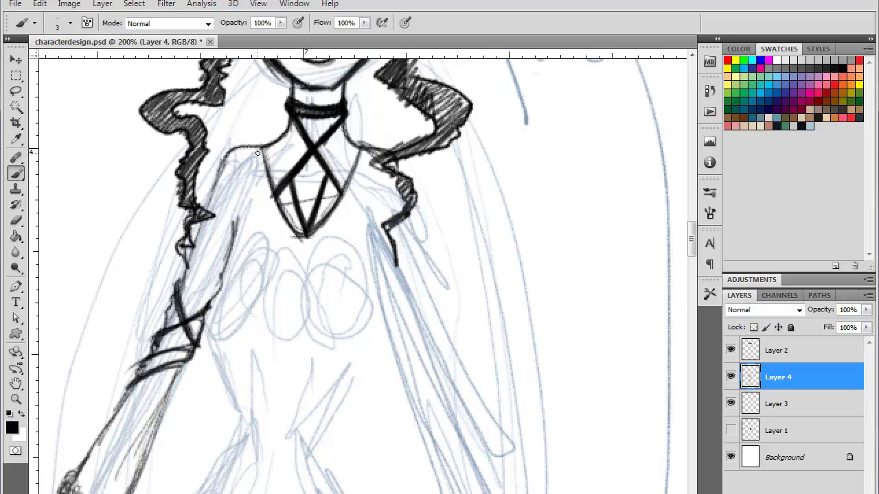
drag(262, 149, 238, 234)
mouse_move(254, 178)
mouse_down()
mouse_move(235, 240)
mouse_move(250, 208)
mouse_up()
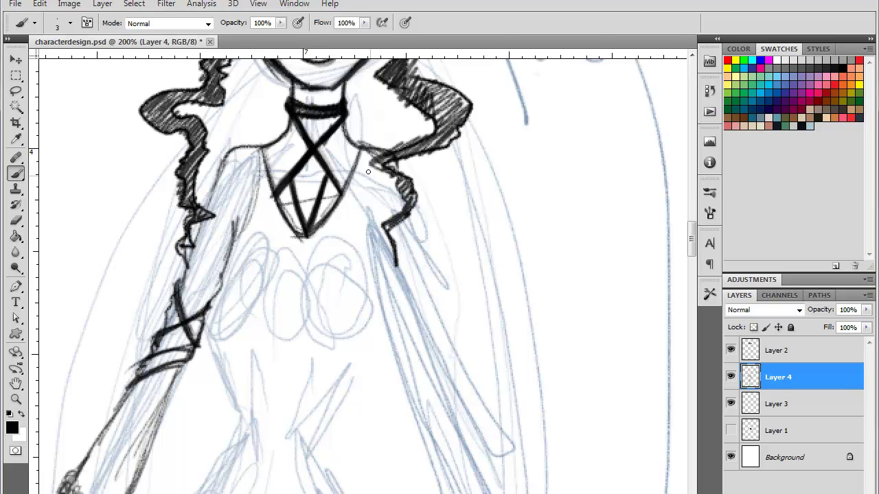
drag(360, 149, 365, 232)
drag(376, 316, 358, 197)
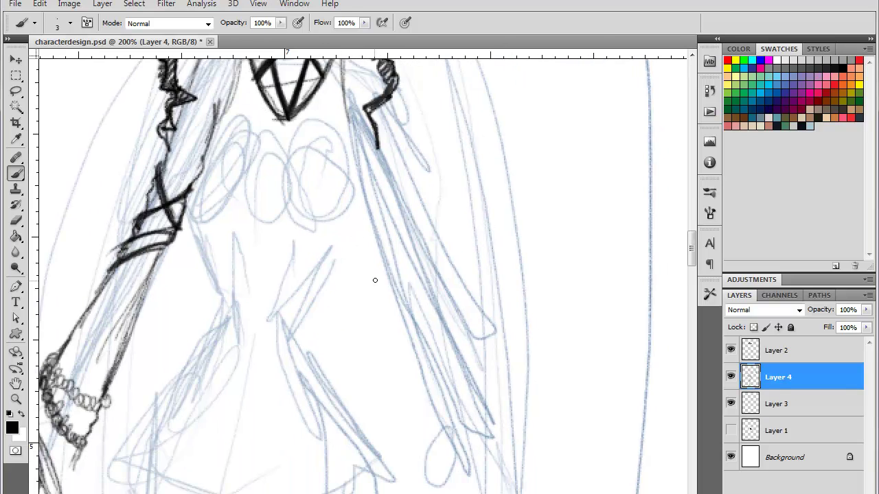
key(ctrl+minus)
key(ctrl+minus)
key(ctrl+minus)
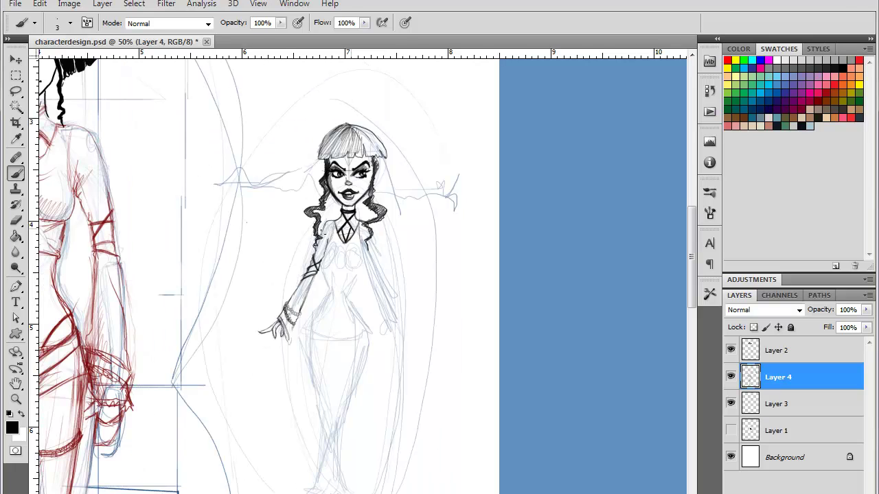
click(16, 90)
mouse_move(364, 288)
mouse_down()
mouse_move(337, 263)
mouse_move(319, 270)
mouse_move(285, 435)
mouse_move(383, 415)
mouse_up()
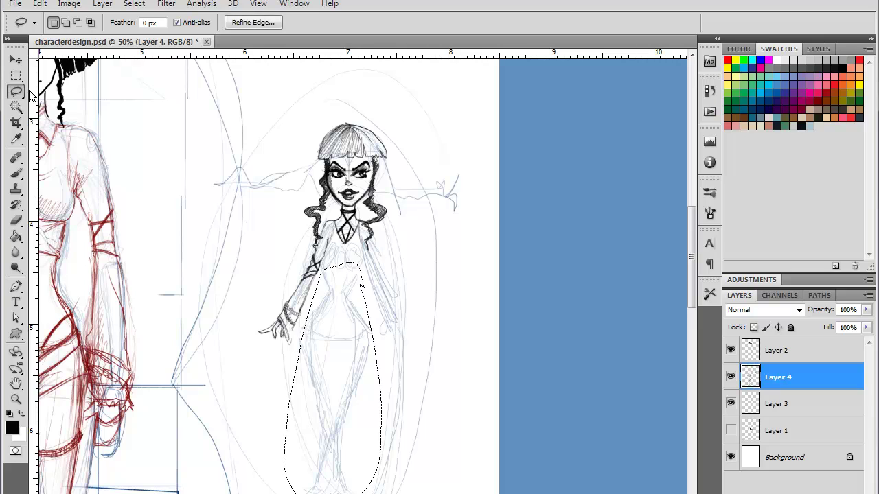
click(16, 60)
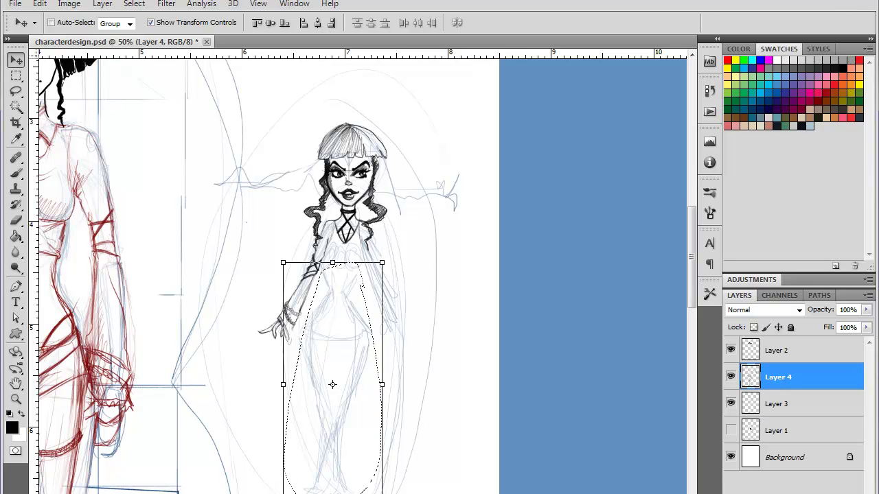
key(ctrl+d)
click(16, 91)
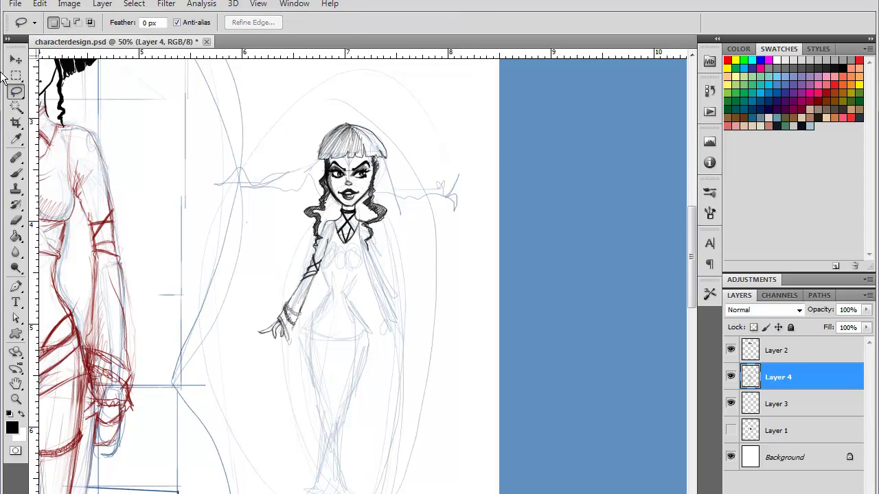
Step: Draw the crop top with a curved underbust line, its sides and an arched lower hem
key(ctrl+plus)
key(ctrl+plus)
drag(320, 282, 312, 292)
click(16, 173)
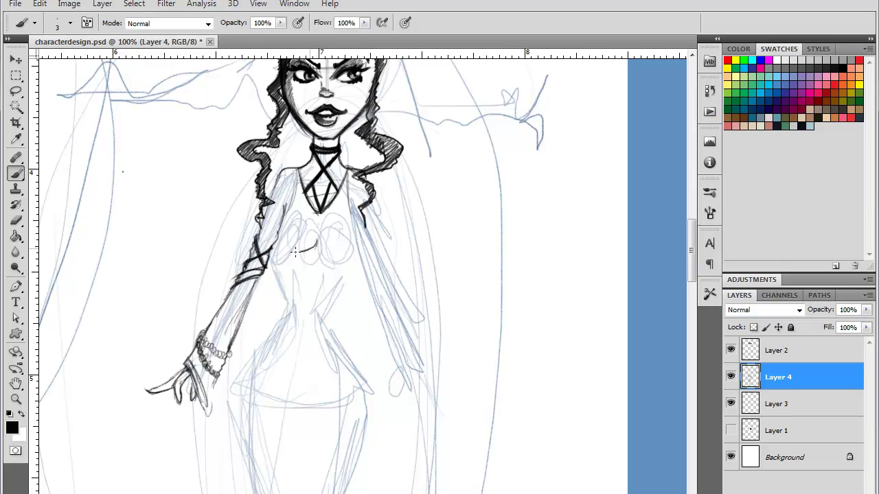
key(ctrl+z)
mouse_move(291, 253)
mouse_down()
mouse_move(281, 230)
mouse_move(289, 220)
mouse_move(330, 248)
mouse_move(353, 230)
mouse_move(347, 248)
mouse_up()
key(ctrl+alt+z)
key(ctrl+alt+z)
key(ctrl+alt+z)
key(ctrl+alt+z)
mouse_move(331, 247)
mouse_down()
mouse_move(282, 248)
mouse_move(287, 222)
mouse_move(352, 238)
mouse_move(324, 240)
mouse_move(339, 249)
mouse_move(351, 225)
mouse_move(355, 245)
mouse_move(321, 251)
mouse_up()
drag(286, 272, 294, 270)
drag(354, 249, 348, 269)
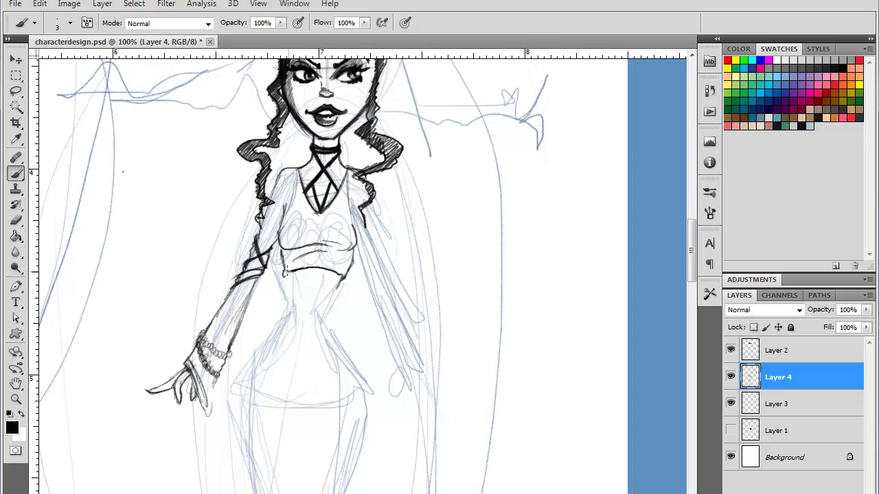
Step: Draw both sides of the bare torso from the top's hem through the narrow waist to the hips
drag(286, 273, 292, 300)
mouse_move(341, 280)
mouse_down()
mouse_move(323, 319)
mouse_move(325, 309)
mouse_move(336, 344)
mouse_up()
drag(324, 307, 327, 325)
drag(287, 285, 289, 311)
drag(289, 296, 284, 320)
key(ctrl+alt+z)
key(ctrl+alt+z)
mouse_move(287, 288)
mouse_down()
mouse_move(288, 313)
mouse_move(251, 376)
mouse_up()
mouse_move(325, 316)
mouse_down()
mouse_move(351, 375)
mouse_move(343, 351)
mouse_up()
key(ctrl+minus)
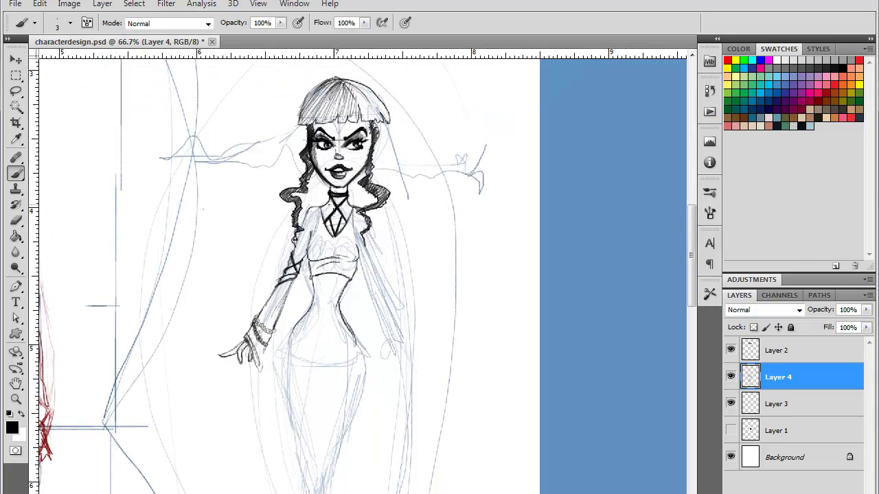
key(ctrl+minus)
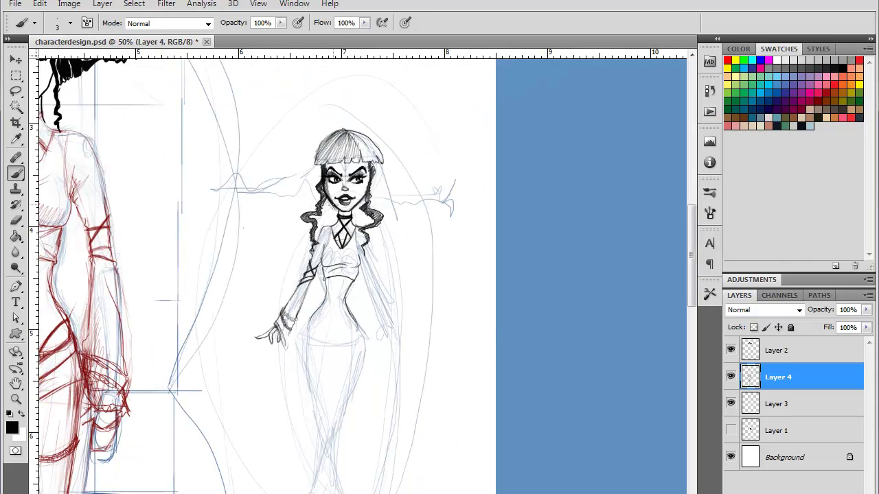
Step: Shade the underside of the bust with a band of short hatching strokes
key(ctrl+plus)
key(ctrl+plus)
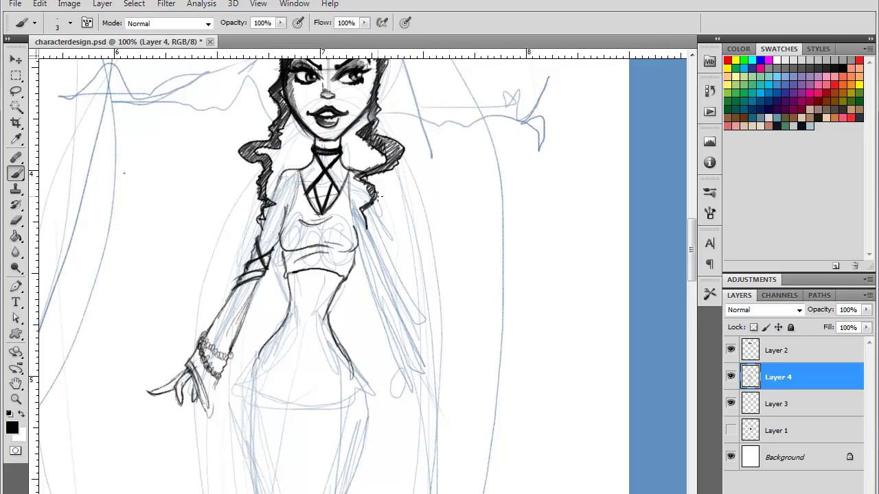
drag(380, 367, 415, 339)
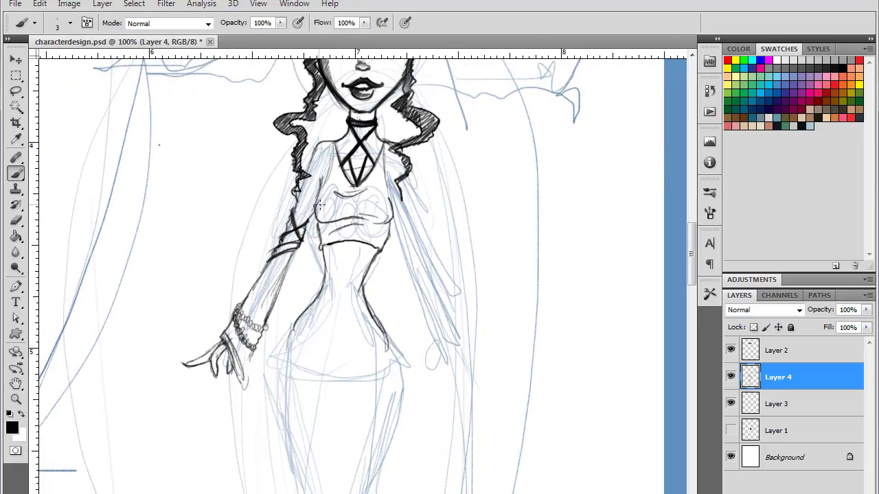
mouse_move(379, 211)
mouse_down()
mouse_move(318, 183)
mouse_move(314, 220)
mouse_move(324, 204)
mouse_move(328, 222)
mouse_move(357, 207)
mouse_move(358, 221)
mouse_move(387, 219)
mouse_up()
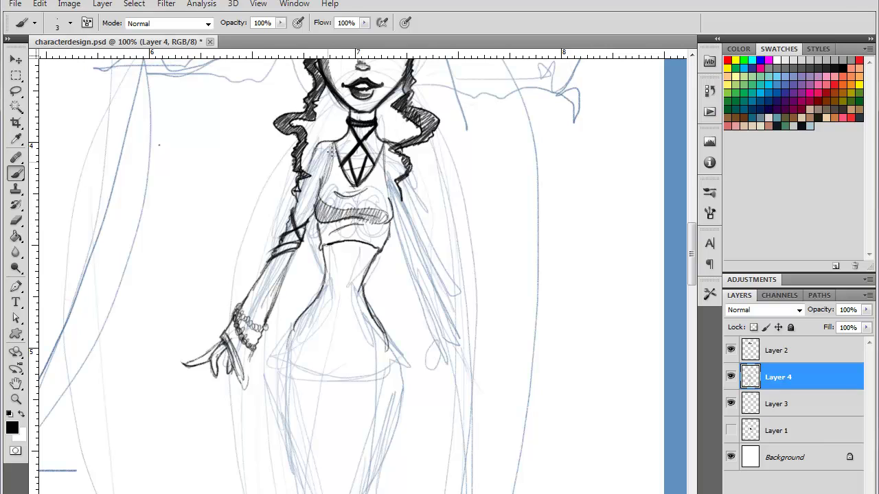
Step: Outline the right upper arm below the hair lock and wrap it with crossed black bands
drag(399, 155, 424, 264)
mouse_move(407, 228)
mouse_down()
mouse_move(399, 247)
mouse_move(417, 255)
mouse_move(413, 245)
mouse_move(405, 250)
mouse_move(409, 268)
mouse_up()
mouse_move(395, 219)
mouse_down()
mouse_move(405, 248)
mouse_move(410, 217)
mouse_move(445, 314)
mouse_up()
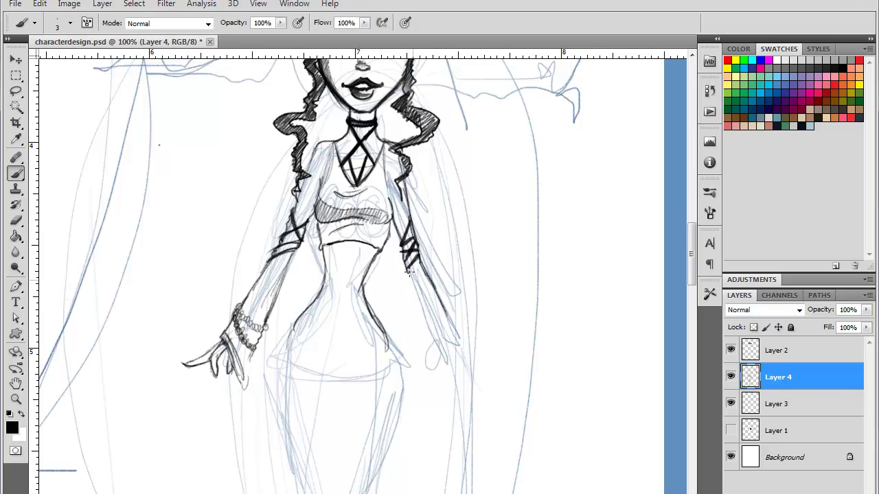
Step: Draw the right forearm's sleeve down to the wrist and finish it with a beaded cuff
drag(405, 264, 423, 323)
drag(412, 280, 426, 349)
mouse_move(438, 312)
mouse_down()
mouse_move(443, 305)
mouse_move(422, 328)
mouse_move(439, 309)
mouse_move(447, 318)
mouse_move(435, 328)
mouse_move(448, 312)
mouse_move(422, 363)
mouse_up()
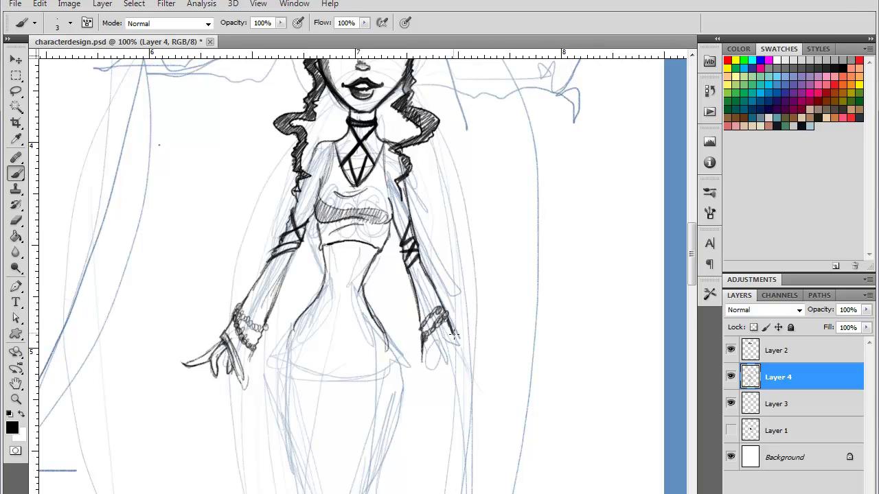
Step: Sketch the right hand below the beaded cuff with long fingers pointing down
drag(448, 334, 421, 368)
mouse_move(445, 340)
mouse_down()
mouse_move(426, 364)
mouse_move(448, 343)
mouse_move(430, 387)
mouse_move(438, 369)
mouse_move(426, 373)
mouse_up()
mouse_move(441, 349)
mouse_down()
mouse_move(429, 368)
mouse_move(447, 370)
mouse_move(449, 397)
mouse_up()
drag(453, 345, 450, 397)
key(ctrl+minus)
key(ctrl+minus)
key(ctrl+minus)
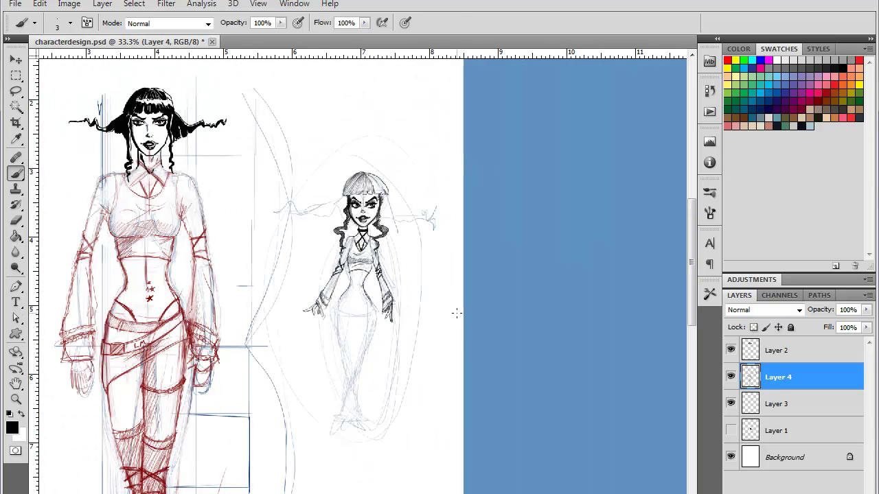
Step: Draw the small figure's left pigtail as a long wavy lock stretching outward and fill it with diagonal hatching
key(ctrl+plus)
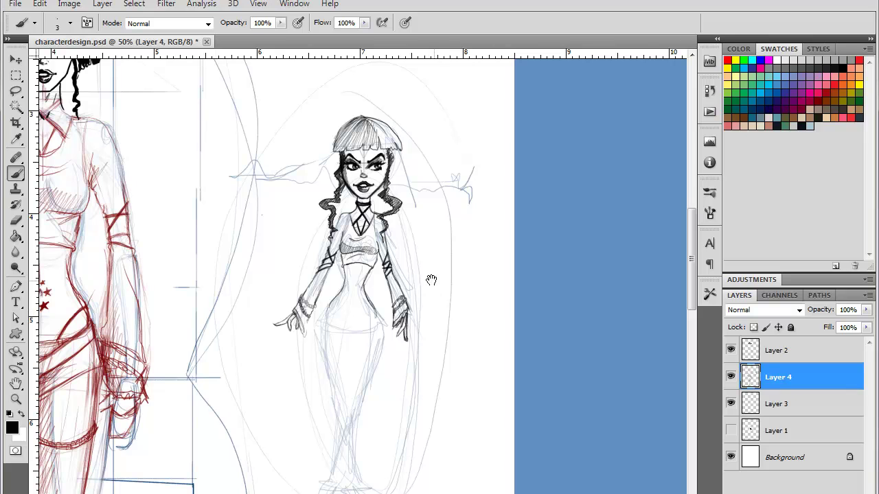
key(ctrl+plus)
drag(344, 176, 407, 310)
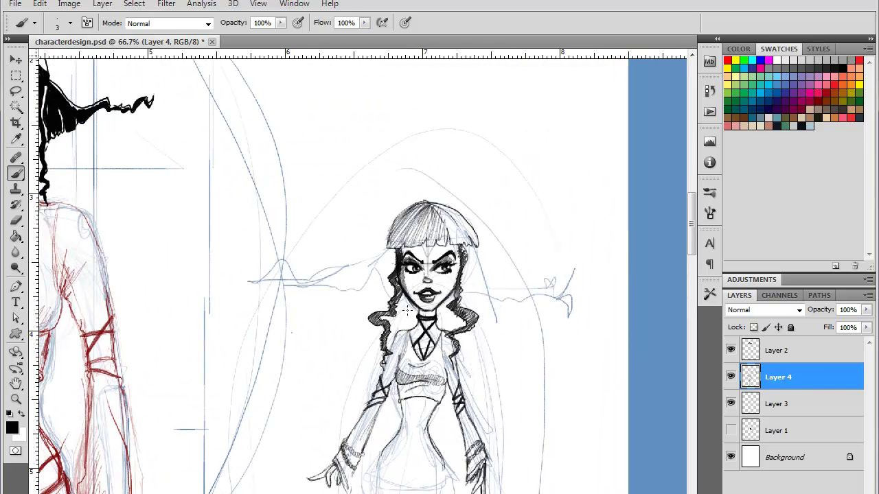
key(ctrl+plus)
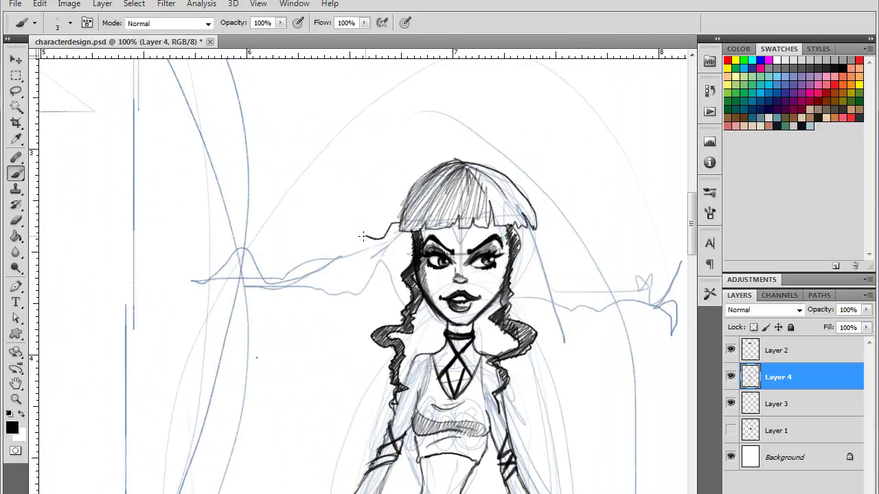
mouse_move(363, 237)
mouse_down()
mouse_move(280, 277)
mouse_move(265, 271)
mouse_move(236, 222)
mouse_move(229, 246)
mouse_move(216, 251)
mouse_move(202, 281)
mouse_move(182, 296)
mouse_move(122, 263)
mouse_up()
mouse_move(411, 308)
mouse_down()
mouse_move(358, 288)
mouse_move(261, 283)
mouse_move(235, 249)
mouse_move(192, 302)
mouse_move(172, 302)
mouse_move(151, 272)
mouse_move(134, 268)
mouse_move(176, 305)
mouse_move(234, 226)
mouse_move(247, 269)
mouse_move(276, 286)
mouse_move(292, 269)
mouse_move(324, 260)
mouse_move(319, 281)
mouse_move(391, 234)
mouse_move(357, 281)
mouse_move(412, 234)
mouse_move(385, 284)
mouse_move(410, 247)
mouse_move(395, 295)
mouse_move(412, 280)
mouse_move(408, 302)
mouse_up()
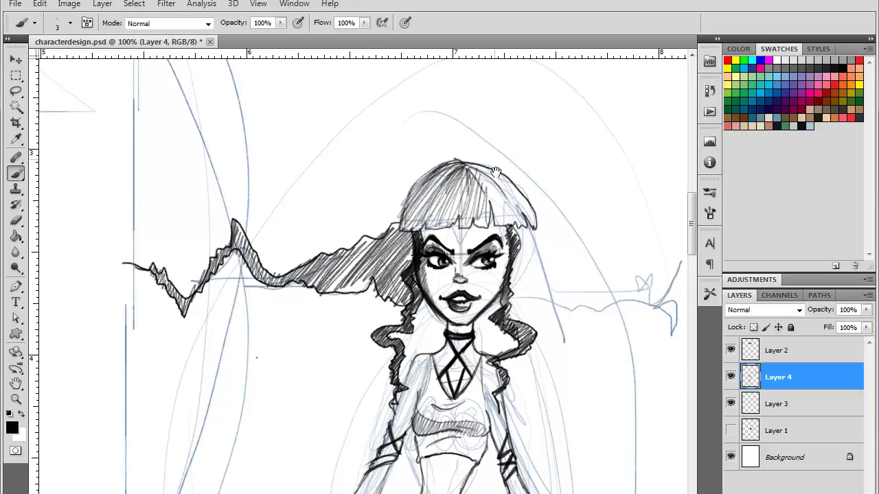
Step: Draw the matching right pigtail with a jagged outline reaching the page edge and hatch its interior
mouse_move(597, 376)
mouse_down()
mouse_move(569, 371)
mouse_move(471, 313)
mouse_up()
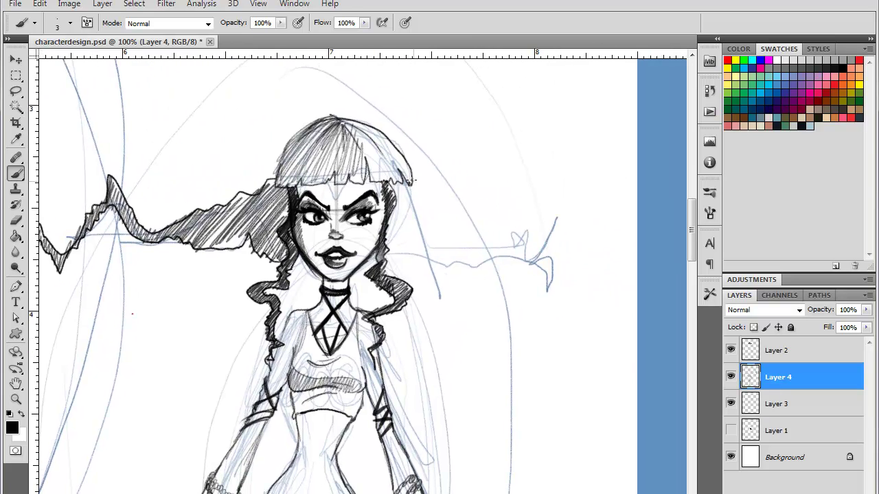
mouse_move(410, 180)
mouse_down()
mouse_move(445, 226)
mouse_move(504, 237)
mouse_move(564, 197)
mouse_move(585, 249)
mouse_move(616, 255)
mouse_move(636, 221)
mouse_move(611, 257)
mouse_move(579, 258)
mouse_move(550, 239)
mouse_move(458, 256)
mouse_move(426, 247)
mouse_move(395, 189)
mouse_move(388, 228)
mouse_move(407, 220)
mouse_move(416, 244)
mouse_move(436, 230)
mouse_move(524, 247)
mouse_move(562, 230)
mouse_move(578, 250)
mouse_move(604, 248)
mouse_up()
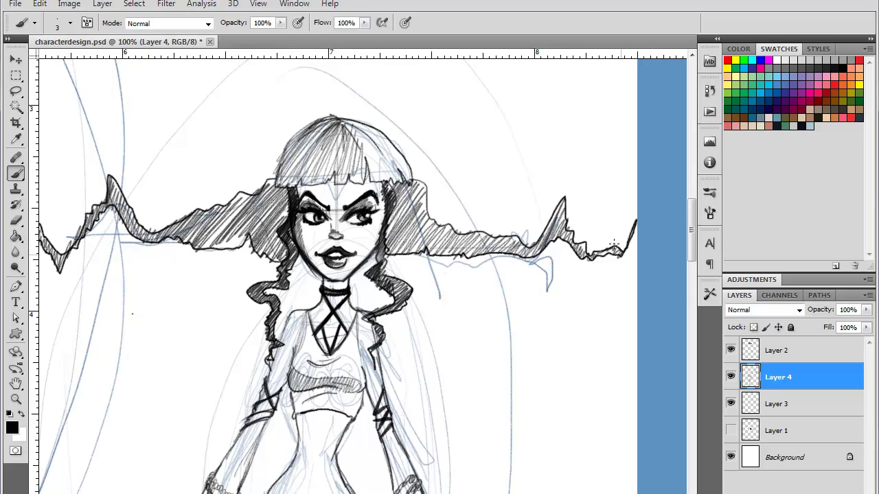
Step: Draw the belly's midline shading and navel, and add three small stars beside and below the navel
key(ctrl+minus)
key(ctrl+minus)
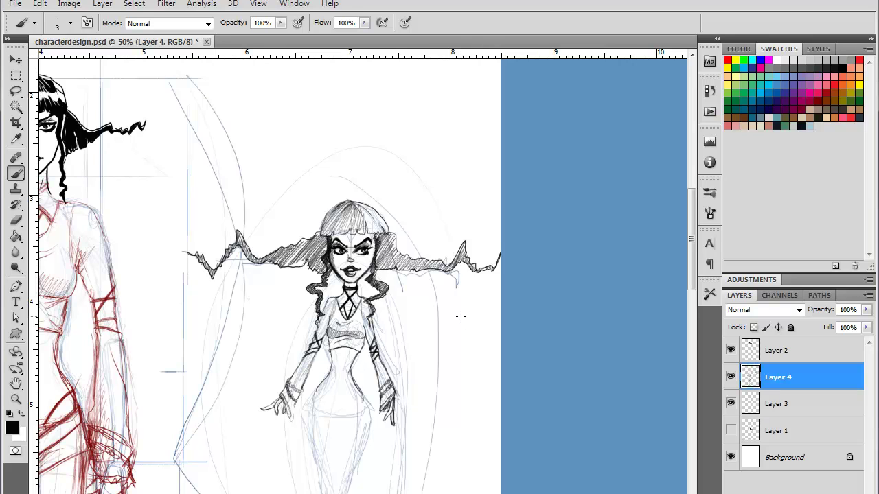
drag(423, 386, 420, 333)
key(ctrl+plus)
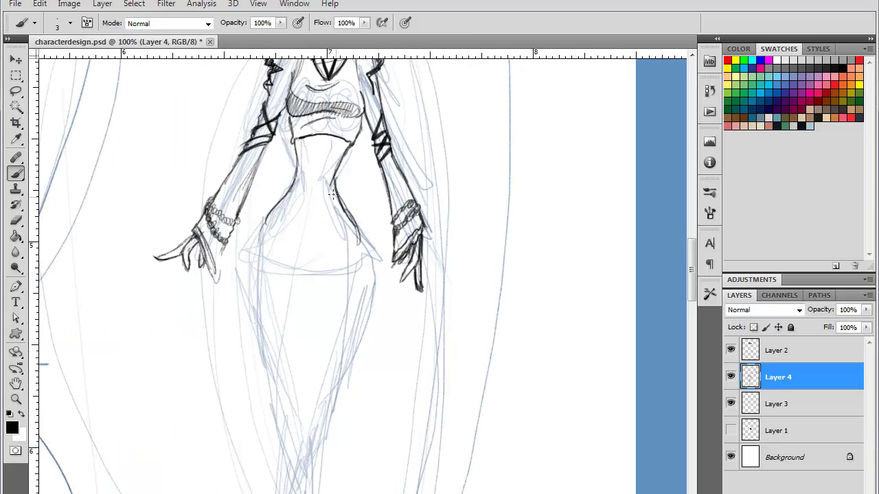
drag(317, 142, 310, 190)
drag(317, 150, 311, 175)
key(ctrl+plus)
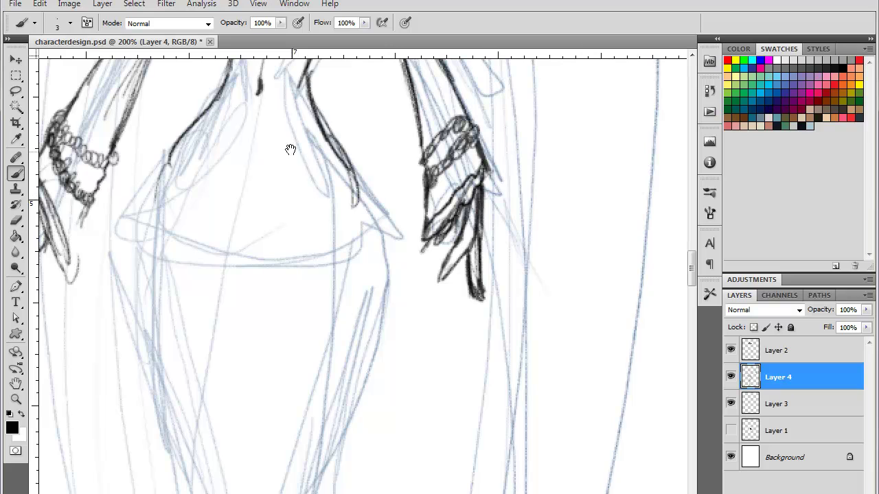
scroll(295, 165, up, 3)
drag(305, 182, 303, 197)
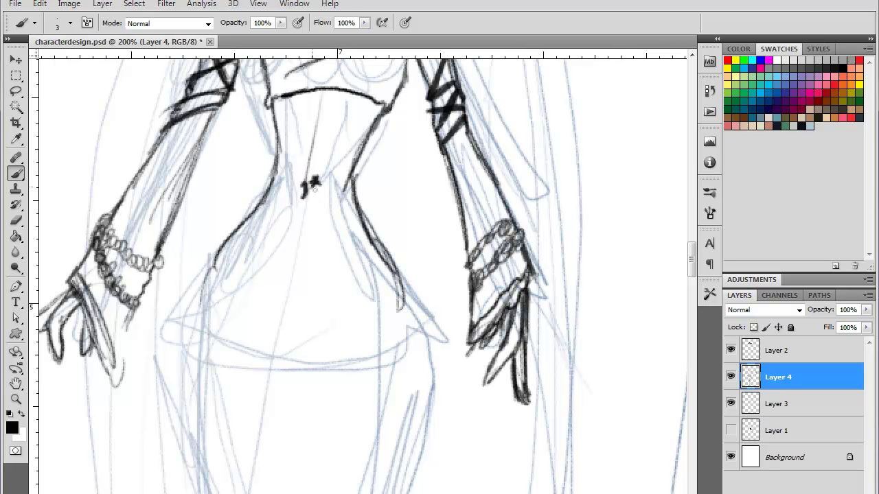
mouse_move(314, 209)
mouse_down()
mouse_move(316, 198)
mouse_move(313, 208)
mouse_move(320, 206)
mouse_move(311, 209)
mouse_move(323, 210)
mouse_up()
mouse_move(305, 234)
mouse_down()
mouse_move(306, 216)
mouse_move(316, 230)
mouse_up()
mouse_move(303, 195)
mouse_down()
mouse_move(318, 99)
mouse_move(302, 181)
mouse_up()
mouse_move(318, 103)
mouse_down()
mouse_move(302, 181)
mouse_move(312, 140)
mouse_up()
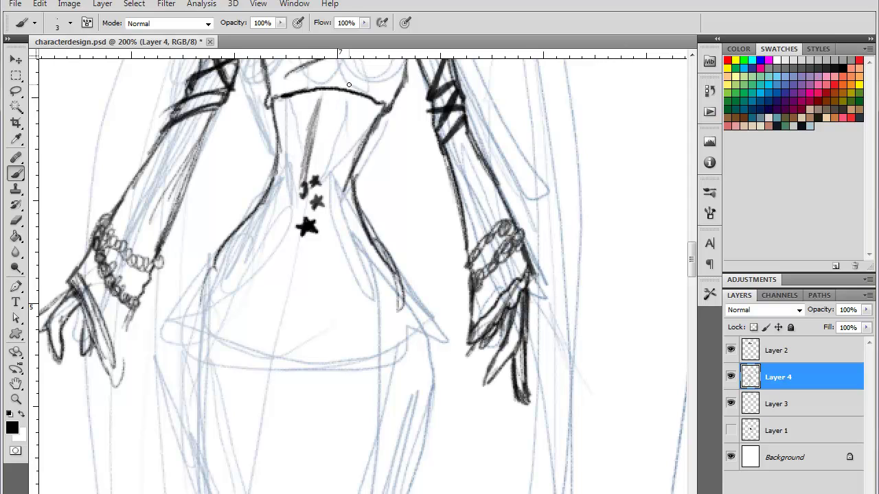
Step: Outline the right hip and outer thigh in black over the blue construction lines
drag(385, 317, 414, 272)
drag(315, 260, 322, 166)
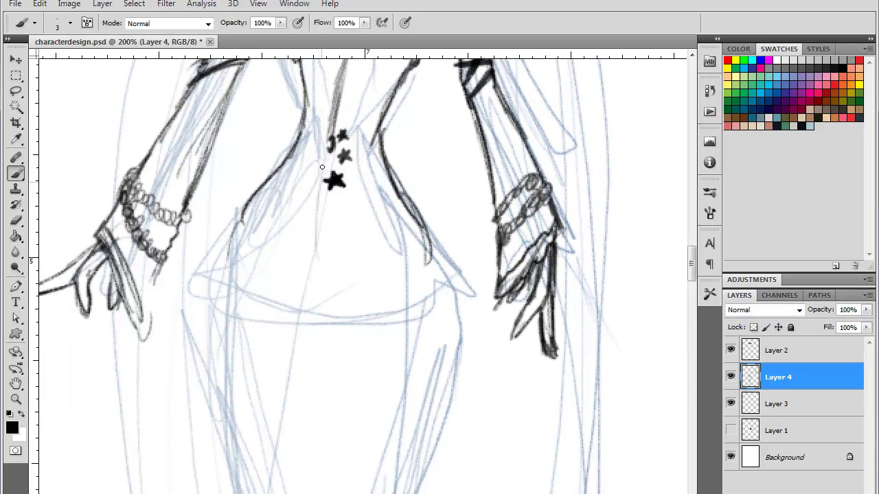
key(ctrl+minus)
key(ctrl+minus)
key(ctrl+minus)
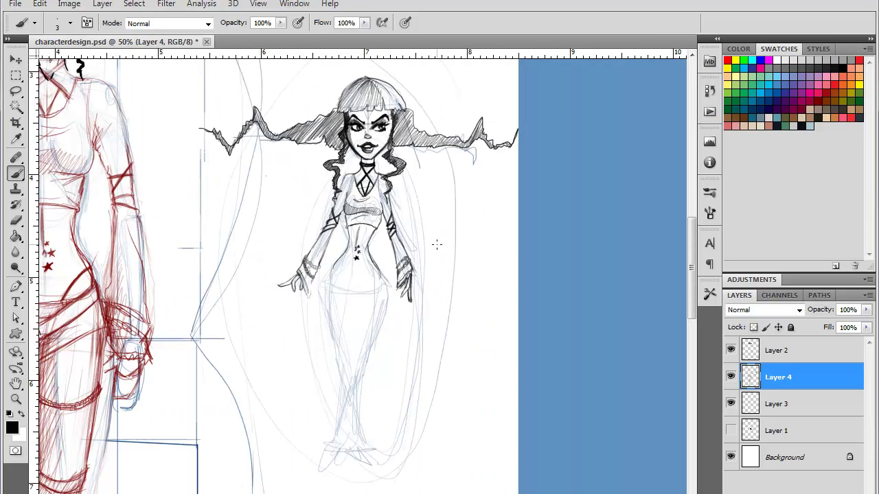
drag(442, 356, 413, 246)
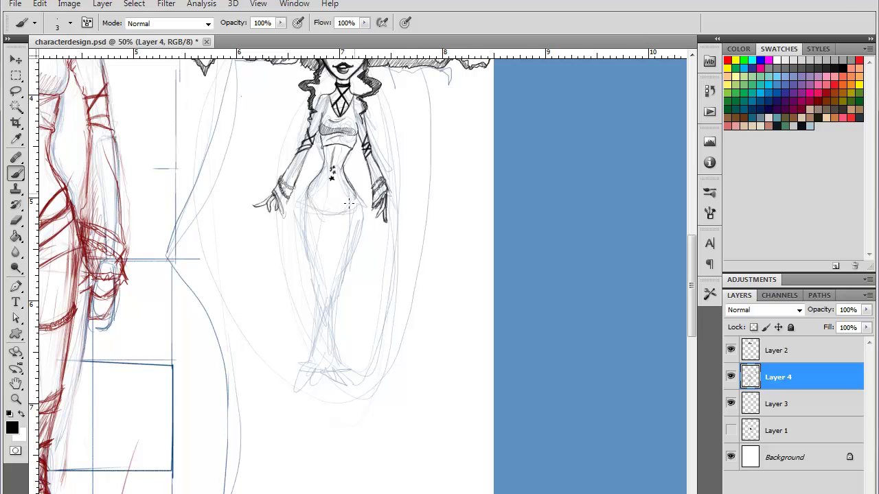
mouse_move(350, 204)
mouse_down()
mouse_move(313, 211)
mouse_move(308, 192)
mouse_move(353, 225)
mouse_move(344, 258)
mouse_up()
drag(355, 193, 345, 264)
mouse_move(354, 196)
mouse_down()
mouse_move(338, 280)
mouse_move(368, 319)
mouse_up()
key(ctrl+plus)
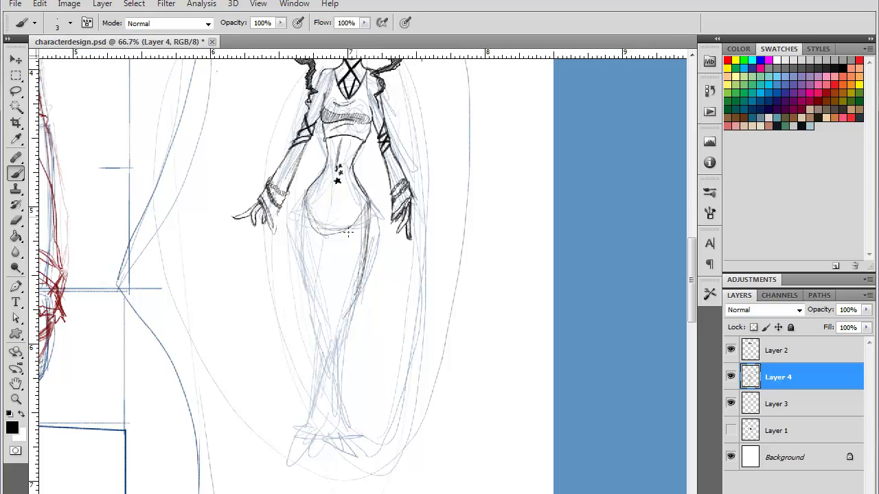
Step: Draw the curved waistband and slanted low-slung belt with shaded details, and add the straps over the hips
drag(326, 230, 312, 223)
click(337, 180)
mouse_move(367, 197)
mouse_down()
mouse_move(371, 205)
mouse_move(313, 232)
mouse_move(298, 226)
mouse_move(298, 241)
mouse_move(321, 245)
mouse_move(357, 229)
mouse_move(370, 212)
mouse_move(334, 240)
mouse_move(369, 212)
mouse_move(310, 232)
mouse_move(310, 244)
mouse_move(330, 241)
mouse_move(300, 243)
mouse_up()
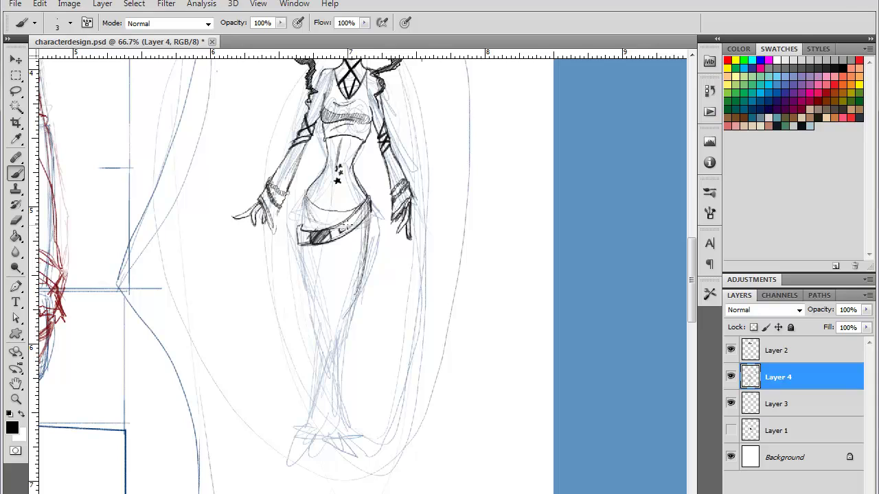
mouse_move(347, 224)
mouse_down()
mouse_move(369, 205)
mouse_move(352, 225)
mouse_move(348, 214)
mouse_move(332, 238)
mouse_move(297, 239)
mouse_move(306, 190)
mouse_move(302, 207)
mouse_move(301, 197)
mouse_move(316, 211)
mouse_move(303, 203)
mouse_move(308, 212)
mouse_move(317, 209)
mouse_move(314, 220)
mouse_move(323, 217)
mouse_move(308, 212)
mouse_move(349, 213)
mouse_up()
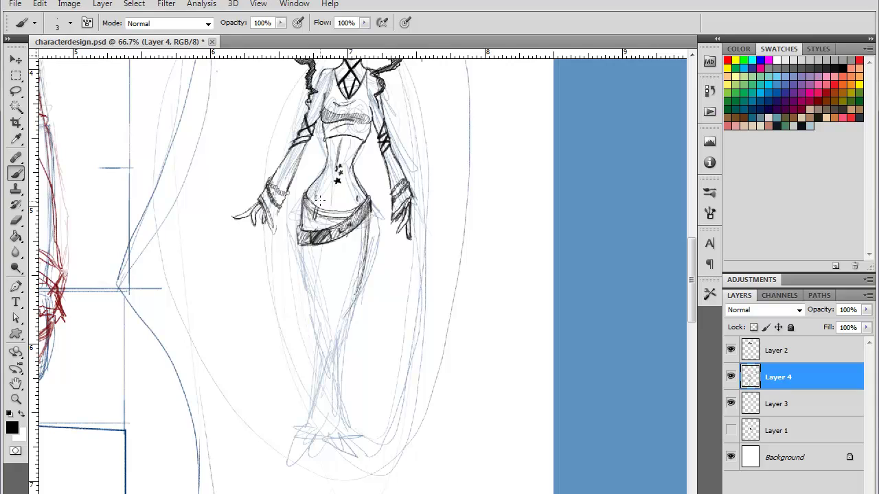
mouse_move(316, 184)
mouse_down()
mouse_move(322, 208)
mouse_move(354, 206)
mouse_move(359, 193)
mouse_up()
Step: Draw the wrap's short side edge and slanted hem below the belt
key(ctrl+minus)
key(ctrl+minus)
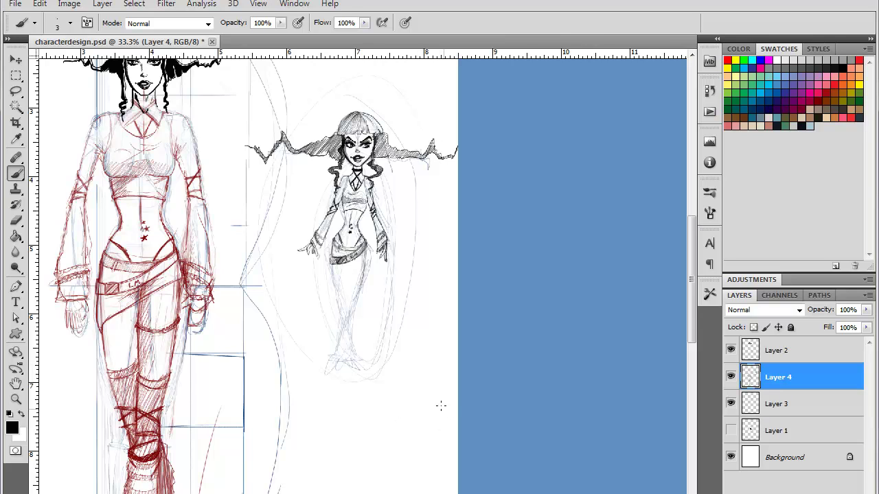
key(ctrl+plus)
key(ctrl+plus)
key(ctrl+plus)
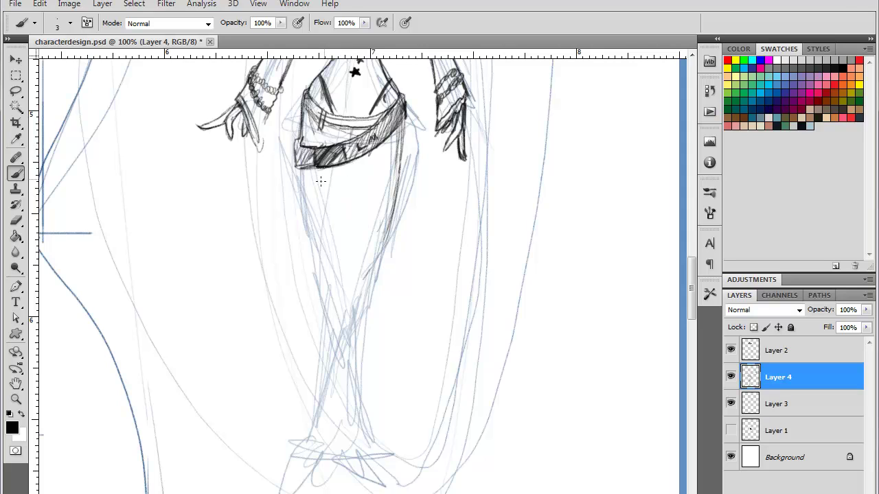
mouse_move(299, 162)
mouse_down()
mouse_move(300, 198)
mouse_move(297, 165)
mouse_move(299, 196)
mouse_move(298, 184)
mouse_move(319, 190)
mouse_move(307, 197)
mouse_move(398, 156)
mouse_move(402, 122)
mouse_move(403, 154)
mouse_move(406, 121)
mouse_move(400, 159)
mouse_move(390, 155)
mouse_move(400, 152)
mouse_move(318, 186)
mouse_move(300, 207)
mouse_move(296, 165)
mouse_move(304, 230)
mouse_up()
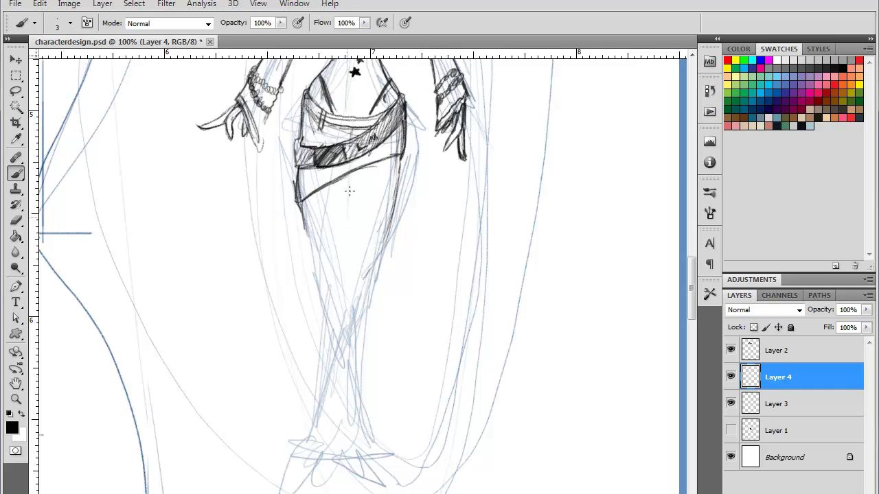
Step: Sketch the lower leg's left contour down to the ankle and rough in the foot
drag(377, 298, 369, 232)
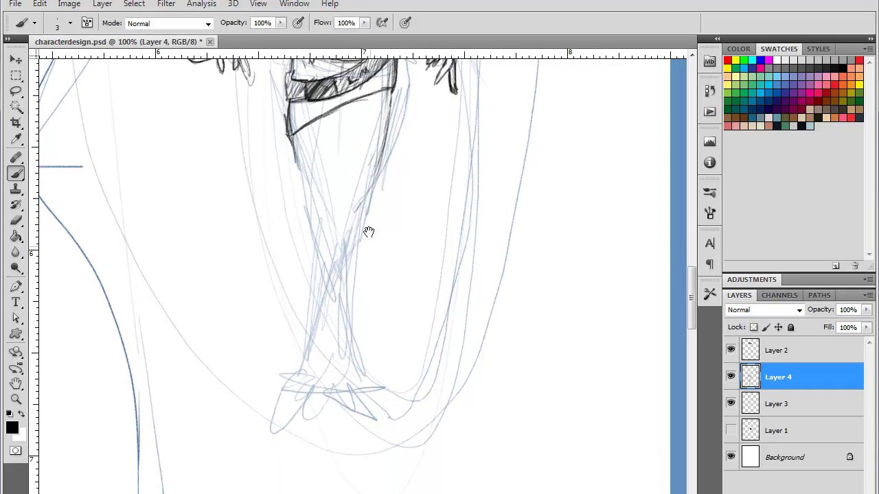
mouse_move(325, 374)
mouse_down()
mouse_move(335, 368)
mouse_move(317, 384)
mouse_move(340, 399)
mouse_move(308, 418)
mouse_move(323, 389)
mouse_move(342, 400)
mouse_move(328, 389)
mouse_move(309, 406)
mouse_move(303, 402)
mouse_move(309, 390)
mouse_move(301, 390)
mouse_move(345, 403)
mouse_move(350, 394)
mouse_move(348, 371)
mouse_move(307, 346)
mouse_move(311, 278)
mouse_move(309, 290)
mouse_up()
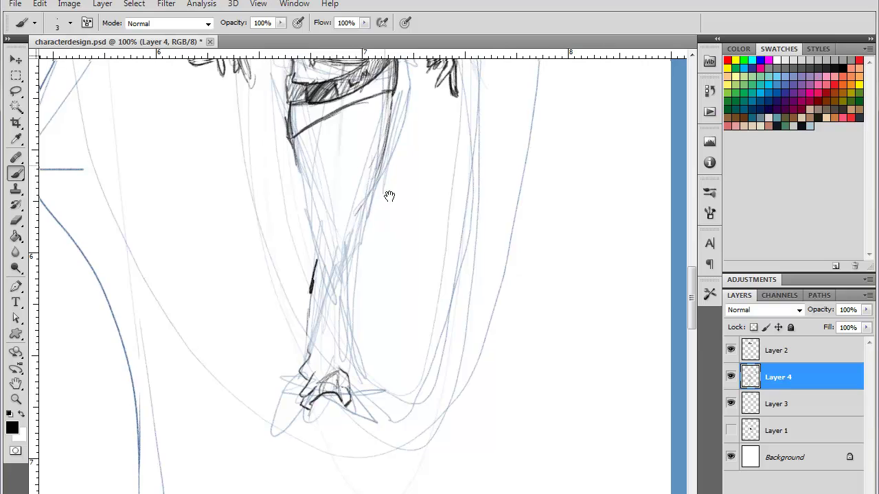
Step: Draw the right thigh's inner line below the hem and darken its outer contour with repeated long strokes
drag(388, 195, 401, 289)
drag(358, 192, 343, 277)
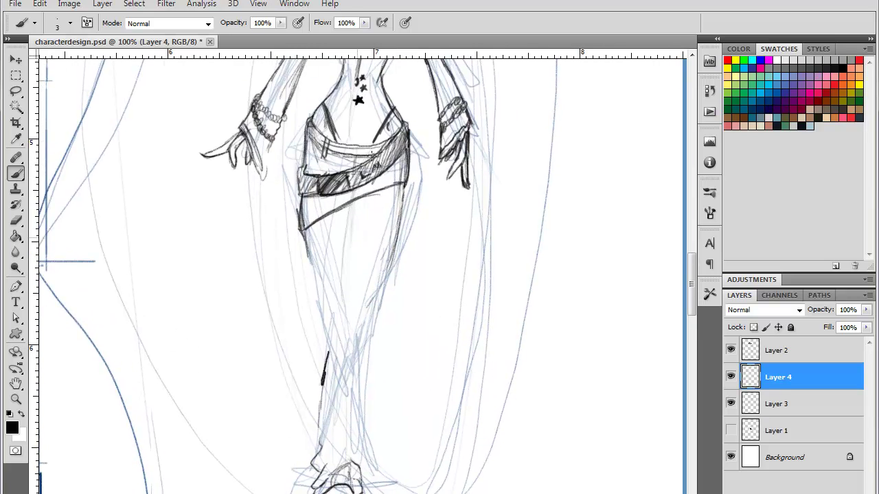
drag(358, 190, 344, 283)
drag(354, 202, 341, 287)
drag(403, 197, 381, 272)
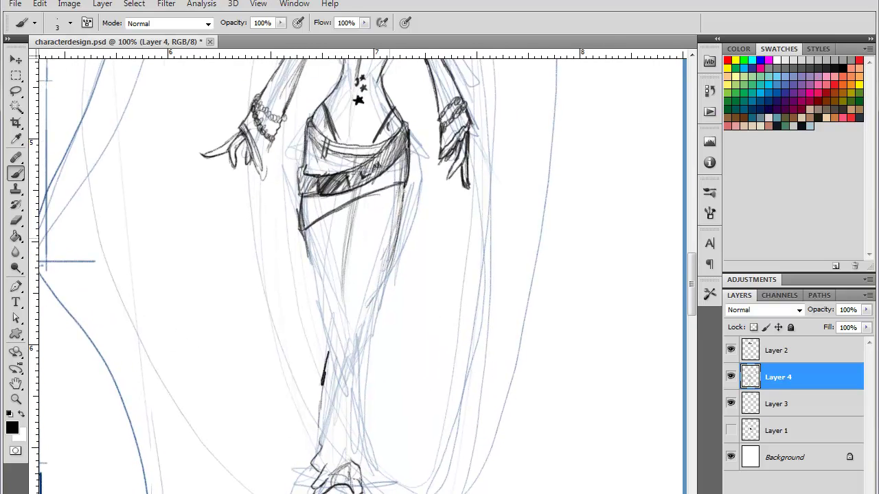
mouse_move(398, 184)
mouse_down()
mouse_move(381, 261)
mouse_move(395, 207)
mouse_up()
drag(397, 205, 386, 242)
drag(402, 186, 375, 279)
drag(397, 202, 368, 295)
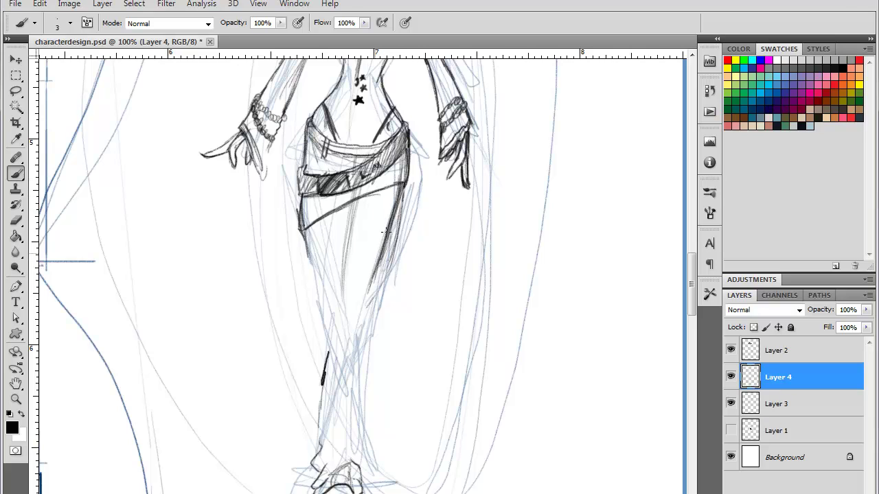
drag(385, 231, 362, 302)
Step: Taper the right thigh into the knee and sketch an elongated oval kneecap
drag(371, 216, 346, 299)
drag(368, 177, 344, 332)
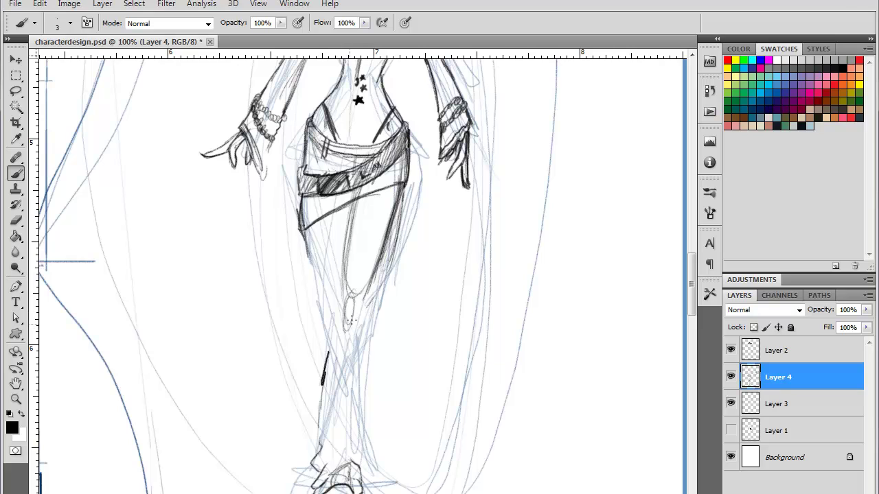
drag(344, 292, 353, 334)
mouse_move(343, 284)
mouse_down()
mouse_move(336, 320)
mouse_move(354, 337)
mouse_move(352, 370)
mouse_up()
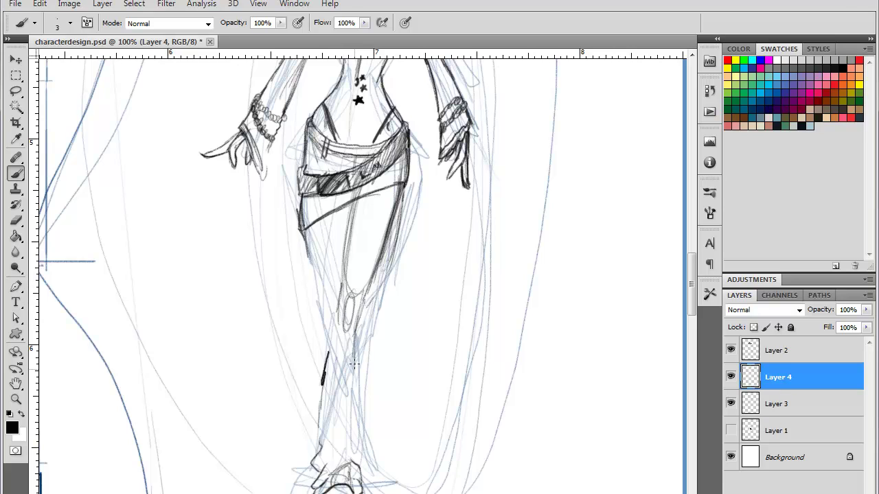
Step: Outline the shin down to the ankle, add a dark textured cuff below the knee, and reinforce the inner thigh line
drag(356, 327, 354, 394)
drag(358, 359, 358, 378)
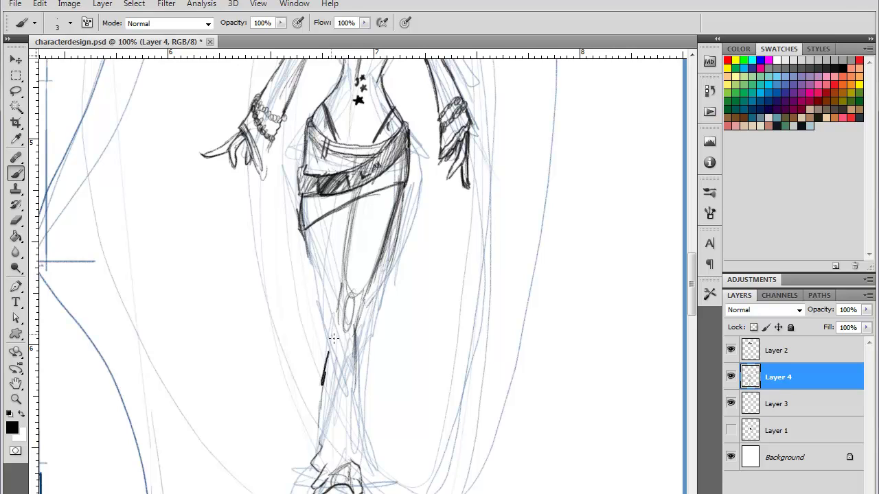
mouse_move(332, 335)
mouse_down()
mouse_move(351, 338)
mouse_move(328, 335)
mouse_move(325, 367)
mouse_up()
mouse_move(354, 326)
mouse_down()
mouse_move(364, 473)
mouse_move(328, 461)
mouse_up()
mouse_move(333, 326)
mouse_down()
mouse_move(327, 334)
mouse_move(358, 339)
mouse_move(333, 343)
mouse_move(323, 326)
mouse_move(343, 342)
mouse_move(357, 334)
mouse_move(333, 314)
mouse_move(343, 310)
mouse_move(339, 319)
mouse_move(351, 323)
mouse_move(341, 306)
mouse_move(337, 321)
mouse_move(350, 196)
mouse_up()
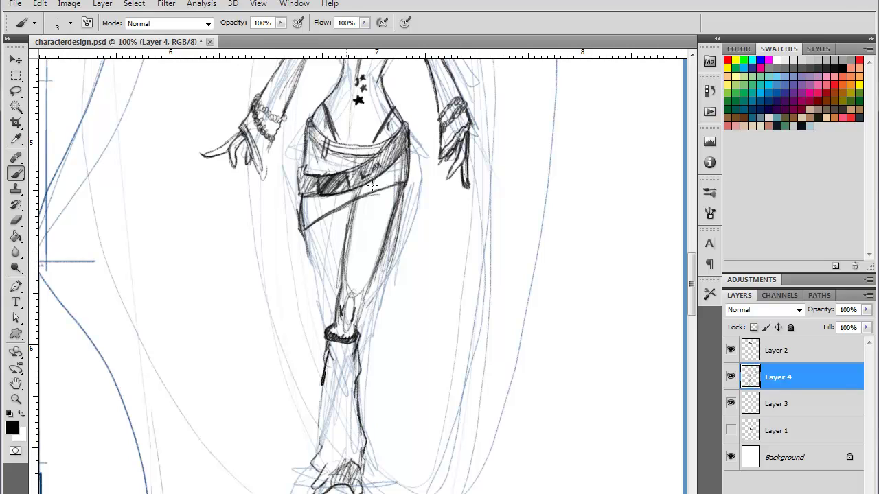
drag(384, 235, 379, 255)
drag(391, 206, 373, 267)
mouse_move(402, 182)
mouse_down()
mouse_move(381, 265)
mouse_move(393, 245)
mouse_up()
drag(401, 206, 390, 263)
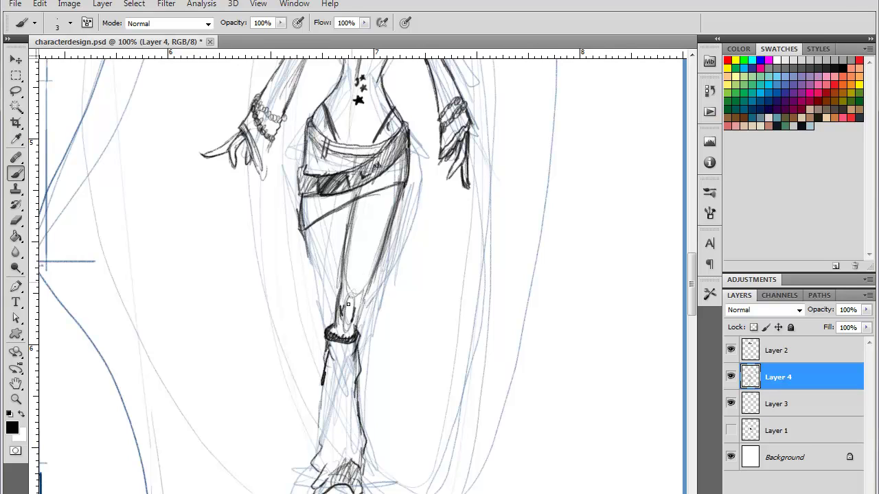
key(ctrl+alt+z)
key(ctrl+alt+z)
key(ctrl+alt+z)
key(ctrl+alt+z)
Step: Strengthen both contours of the right thigh down to the knee cuff and wrap the lower leg with horizontal bands
drag(357, 320, 364, 300)
drag(355, 326, 400, 178)
mouse_move(358, 199)
mouse_down()
mouse_move(338, 300)
mouse_move(353, 206)
mouse_up()
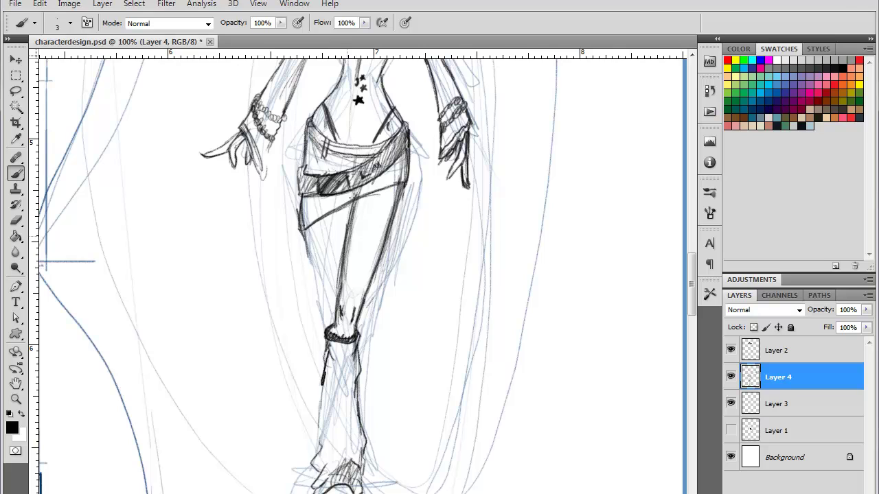
drag(337, 302, 354, 198)
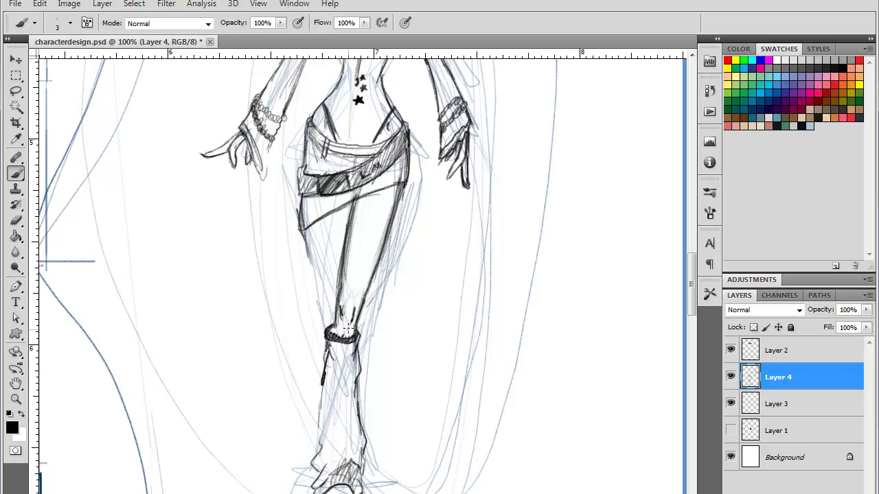
mouse_move(348, 329)
mouse_down()
mouse_move(346, 362)
mouse_move(328, 352)
mouse_move(356, 342)
mouse_move(327, 360)
mouse_move(356, 364)
mouse_move(326, 366)
mouse_move(357, 369)
mouse_move(323, 377)
mouse_move(358, 370)
mouse_move(331, 379)
mouse_move(355, 395)
mouse_move(330, 403)
mouse_move(357, 411)
mouse_move(317, 416)
mouse_move(357, 425)
mouse_move(319, 434)
mouse_move(360, 442)
mouse_move(320, 457)
mouse_up()
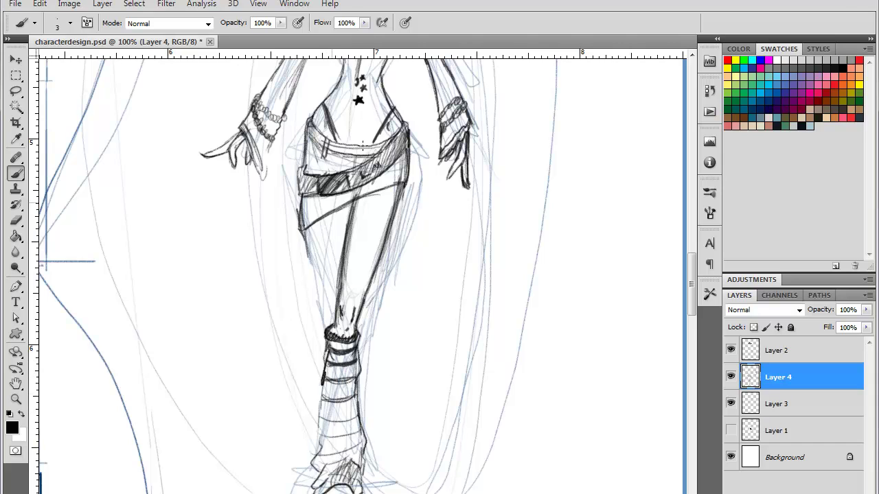
Step: Outline the left thigh from the wrap's hem down to the knee cuff and add its short inner line
drag(353, 255, 347, 261)
drag(307, 233, 330, 326)
drag(308, 243, 324, 314)
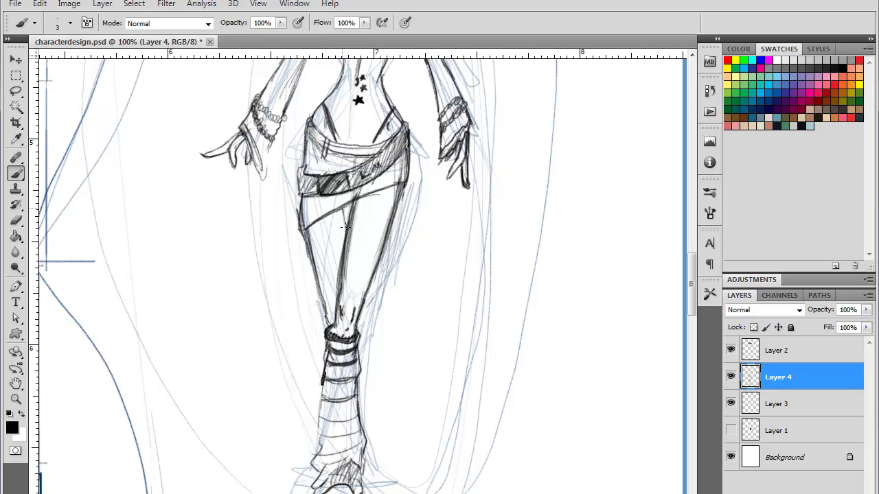
drag(343, 204, 346, 230)
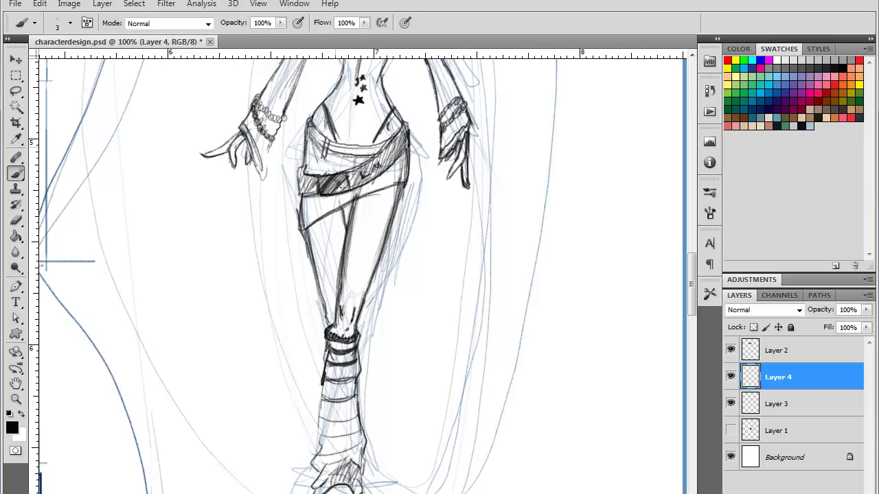
Step: Undo the last left-thigh strokes and redraw the thigh's inner line and outer contour down to the knee cuff
drag(342, 199, 346, 226)
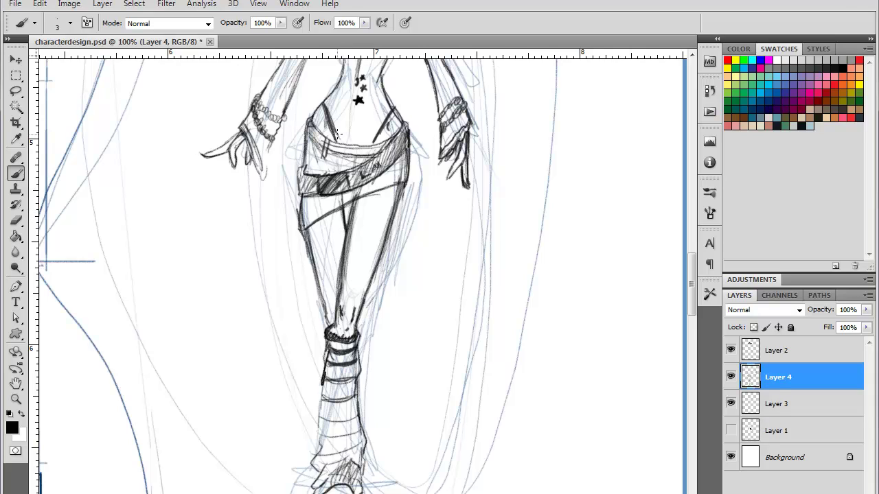
key(ctrl+alt+z)
key(ctrl+alt+z)
key(ctrl+alt+z)
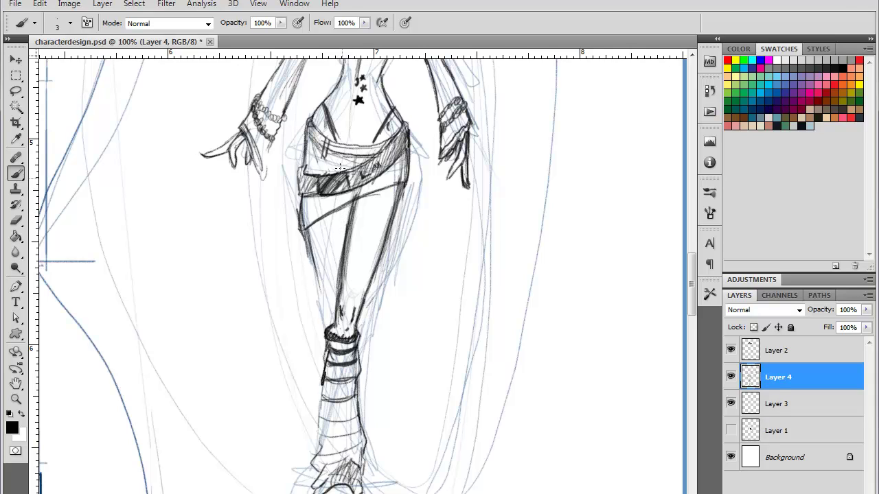
mouse_move(342, 208)
mouse_down()
mouse_move(341, 256)
mouse_move(321, 300)
mouse_move(329, 328)
mouse_up()
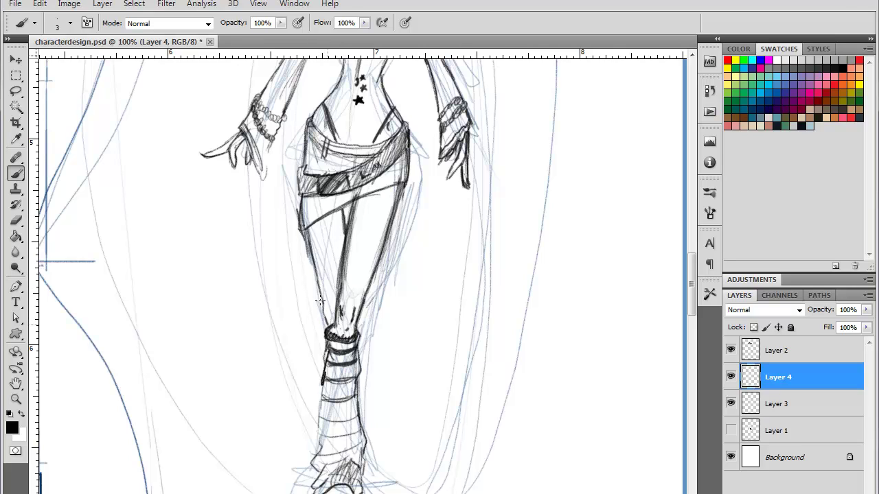
drag(321, 297, 326, 317)
drag(307, 228, 320, 294)
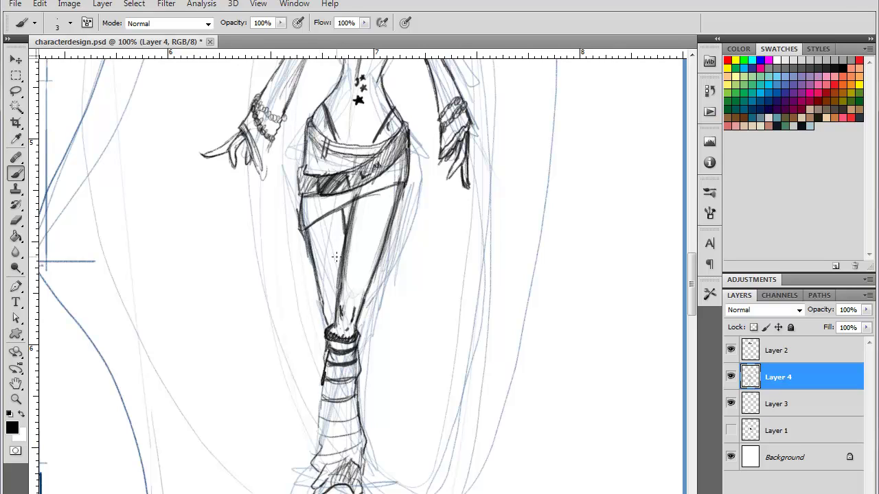
Step: Draw banded stocking tops across both thighs and hatch the stockings and the wrapped lower leg
mouse_move(338, 252)
mouse_down()
mouse_move(310, 265)
mouse_move(312, 273)
mouse_move(342, 253)
mouse_move(328, 264)
mouse_move(319, 312)
mouse_move(333, 326)
mouse_up()
mouse_move(344, 271)
mouse_down()
mouse_move(368, 280)
mouse_move(357, 267)
mouse_move(353, 309)
mouse_move(339, 316)
mouse_move(345, 330)
mouse_move(359, 308)
mouse_move(364, 262)
mouse_move(333, 358)
mouse_move(319, 372)
mouse_move(337, 345)
mouse_move(313, 467)
mouse_move(328, 436)
mouse_move(327, 482)
mouse_move(336, 452)
mouse_move(351, 482)
mouse_move(339, 439)
mouse_move(320, 484)
mouse_move(341, 481)
mouse_up()
drag(351, 391, 333, 265)
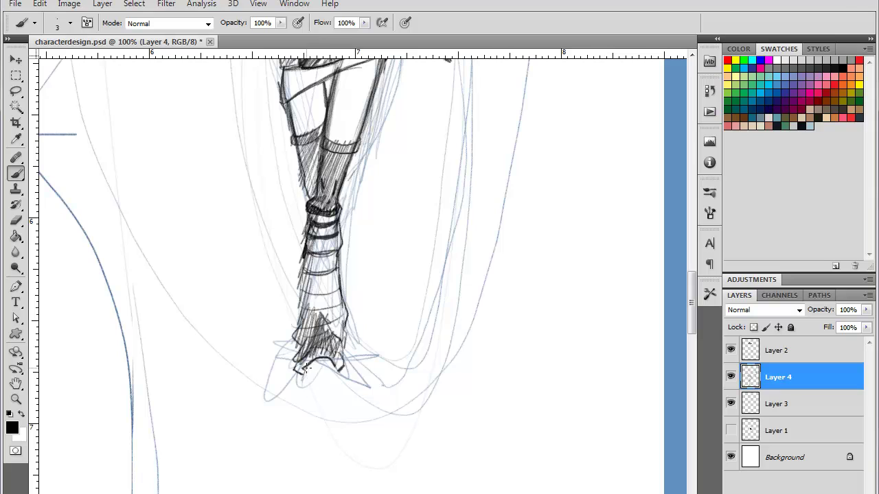
Step: Draw the rounded front shoe and shade the ragged trouser hem and the lower leg's left edge in solid black
mouse_move(302, 371)
mouse_down()
mouse_move(338, 382)
mouse_move(305, 388)
mouse_move(299, 378)
mouse_move(303, 402)
mouse_move(340, 391)
mouse_move(339, 379)
mouse_move(332, 399)
mouse_move(306, 402)
mouse_move(343, 390)
mouse_move(305, 393)
mouse_move(296, 380)
mouse_move(299, 403)
mouse_move(311, 392)
mouse_move(319, 403)
mouse_move(336, 392)
mouse_move(317, 370)
mouse_move(305, 373)
mouse_move(312, 393)
mouse_move(337, 384)
mouse_move(313, 383)
mouse_move(312, 371)
mouse_move(329, 377)
mouse_move(304, 382)
mouse_move(330, 392)
mouse_move(314, 368)
mouse_move(330, 364)
mouse_move(321, 348)
mouse_move(303, 348)
mouse_move(297, 371)
mouse_up()
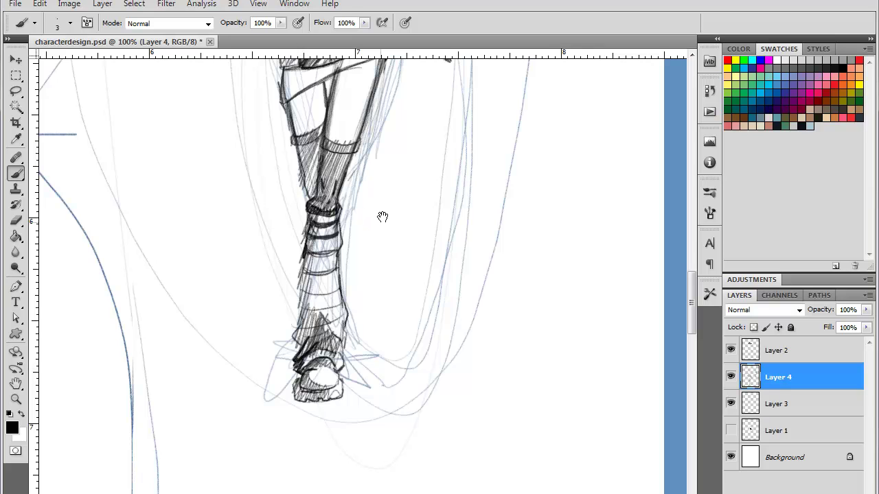
drag(383, 218, 376, 255)
mouse_move(303, 257)
mouse_down()
mouse_move(289, 319)
mouse_move(287, 374)
mouse_up()
mouse_move(299, 315)
mouse_down()
mouse_move(306, 265)
mouse_move(297, 337)
mouse_move(291, 297)
mouse_move(296, 331)
mouse_move(299, 292)
mouse_move(294, 371)
mouse_move(302, 381)
mouse_move(311, 351)
mouse_move(315, 370)
mouse_move(317, 357)
mouse_move(295, 391)
mouse_move(309, 360)
mouse_move(317, 378)
mouse_move(329, 378)
mouse_move(333, 398)
mouse_up()
drag(370, 203, 305, 297)
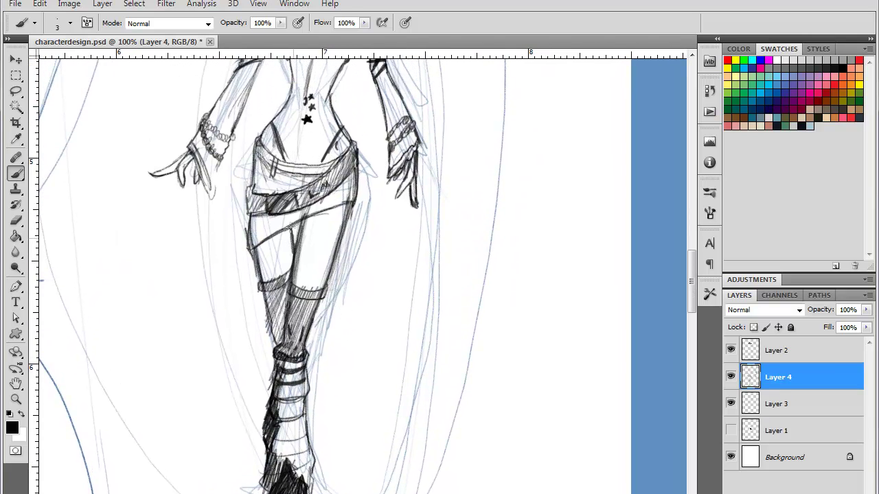
Step: Thicken the slanted lower hem of the hip wrap with hatching from the left thigh to the right hip
mouse_move(292, 224)
mouse_down()
mouse_move(294, 261)
mouse_move(278, 229)
mouse_move(323, 208)
mouse_up()
drag(253, 243, 353, 197)
mouse_move(350, 281)
mouse_down()
mouse_move(346, 254)
mouse_move(318, 249)
mouse_move(321, 286)
mouse_move(302, 317)
mouse_move(306, 335)
mouse_up()
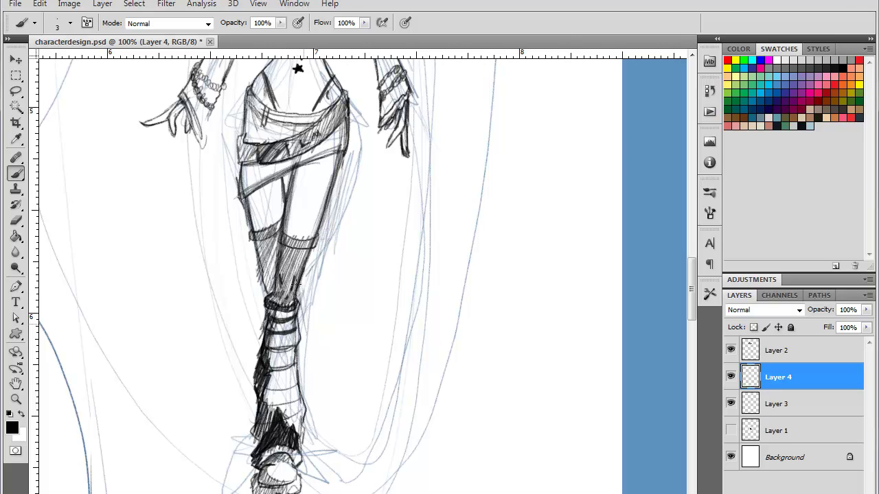
Step: Outline the flared rear trouser leg with its foot behind the wrapped leg, and hatch it
mouse_move(299, 295)
mouse_down()
mouse_move(336, 437)
mouse_move(332, 445)
mouse_move(302, 441)
mouse_move(302, 458)
mouse_move(317, 445)
mouse_move(333, 451)
mouse_move(310, 459)
mouse_up()
mouse_move(332, 454)
mouse_down()
mouse_move(303, 471)
mouse_move(308, 467)
mouse_up()
mouse_move(295, 336)
mouse_down()
mouse_move(292, 358)
mouse_move(310, 348)
mouse_move(298, 393)
mouse_move(320, 355)
mouse_move(304, 455)
mouse_move(322, 413)
mouse_move(315, 453)
mouse_move(331, 415)
mouse_move(332, 459)
mouse_up()
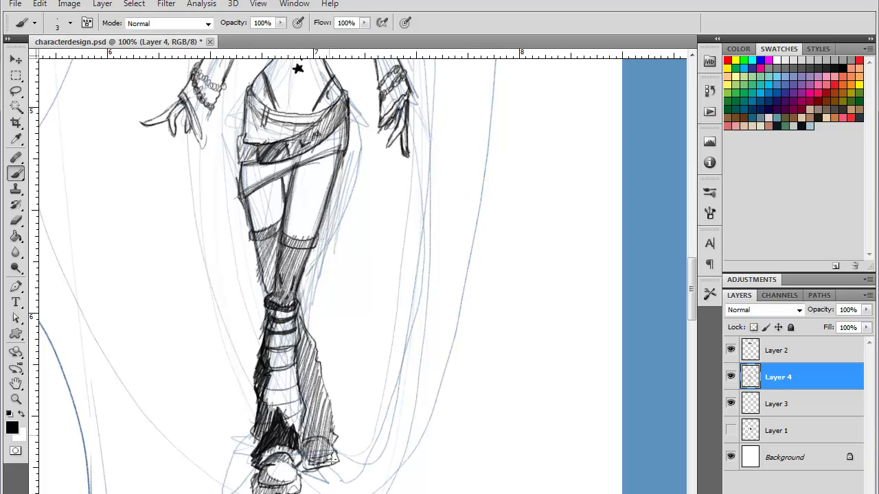
key(ctrl+minus)
key(ctrl+minus)
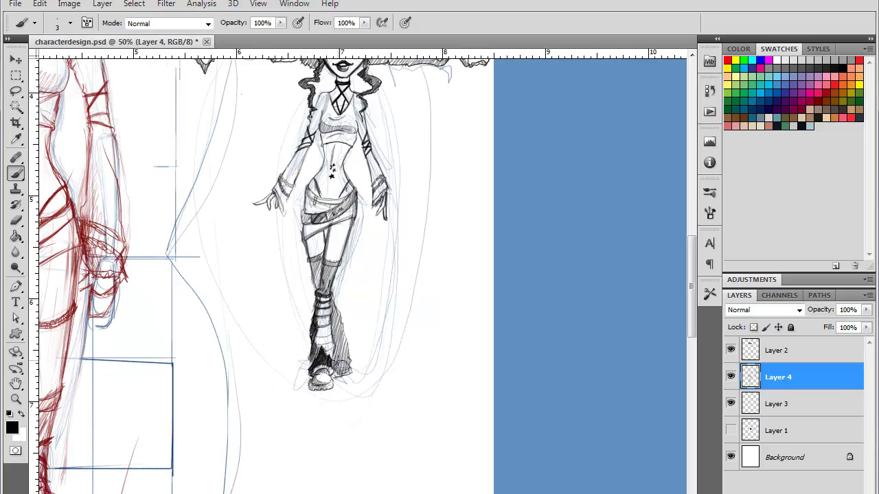
key(ctrl+minus)
drag(416, 197, 402, 268)
key(ctrl+minus)
drag(371, 351, 382, 264)
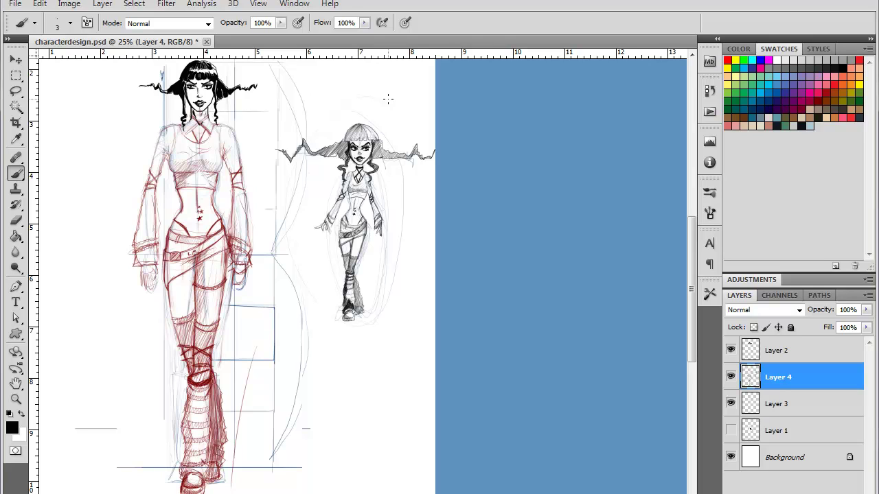
Step: Erase the slanted lower hem of the hip wrap across both thighs
key(ctrl+plus)
key(ctrl+plus)
key(ctrl+plus)
key(ctrl+plus)
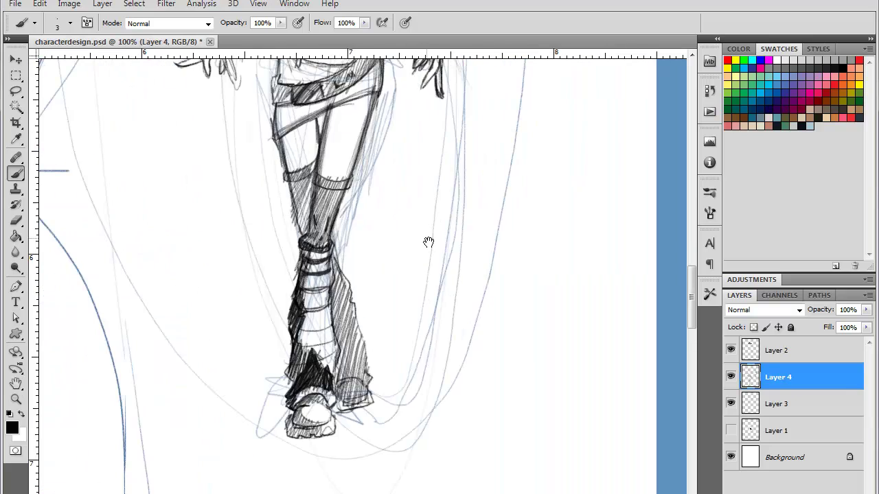
drag(390, 151, 494, 335)
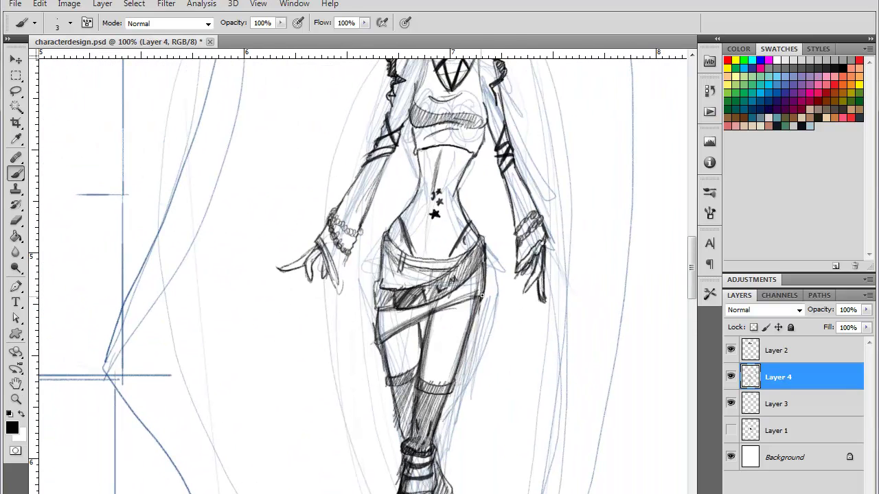
mouse_move(480, 296)
mouse_down()
mouse_move(376, 342)
mouse_move(382, 323)
mouse_up()
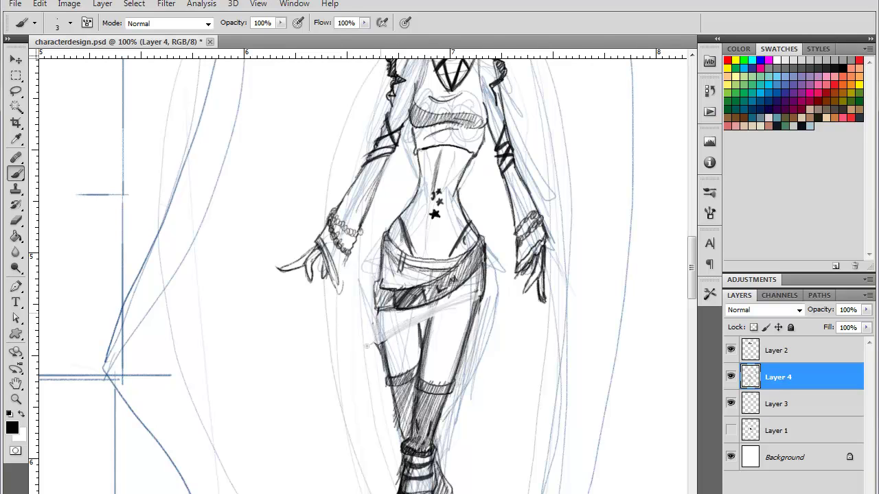
Step: Turn the wrap into a short skirt with reinforced sides, a nearly level hem across the thighs and hatched fabric
key(ctrl+plus)
drag(598, 403, 461, 256)
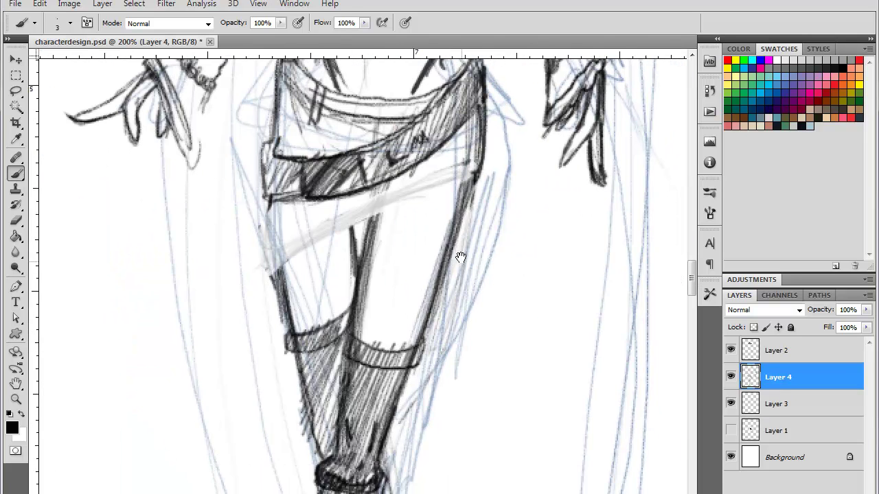
drag(438, 199, 479, 250)
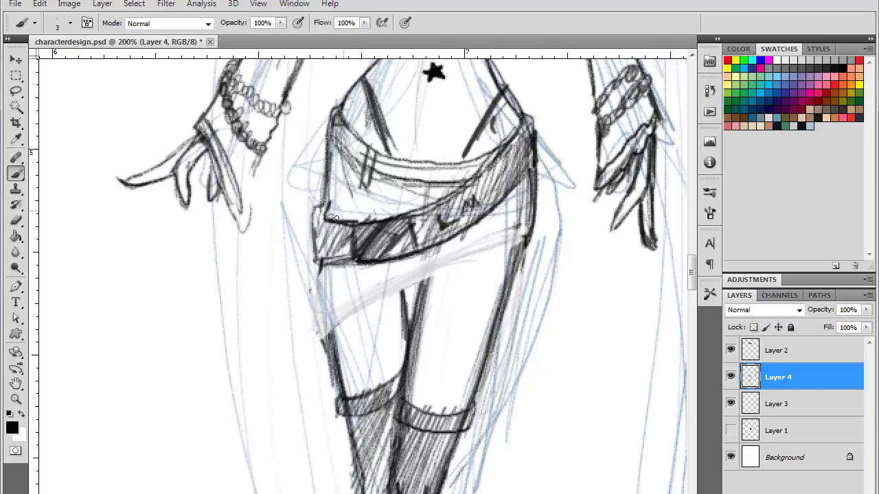
mouse_move(326, 202)
mouse_down()
mouse_move(315, 207)
mouse_move(324, 316)
mouse_move(367, 293)
mouse_up()
key(ctrl+z)
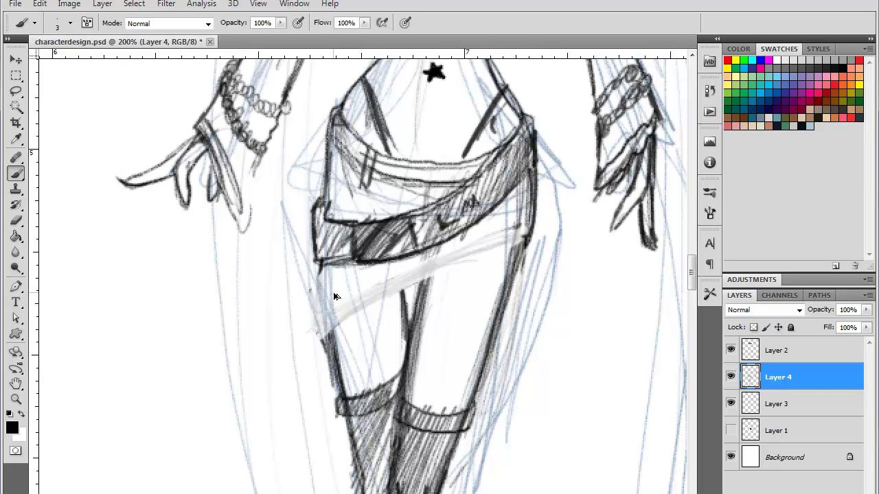
mouse_move(321, 263)
mouse_down()
mouse_move(319, 286)
mouse_move(417, 264)
mouse_move(468, 263)
mouse_move(510, 277)
mouse_move(410, 260)
mouse_move(332, 278)
mouse_move(371, 265)
mouse_move(523, 272)
mouse_move(518, 267)
mouse_move(509, 285)
mouse_move(526, 241)
mouse_move(516, 257)
mouse_move(532, 169)
mouse_move(490, 264)
mouse_move(487, 224)
mouse_move(448, 255)
mouse_move(433, 229)
mouse_move(434, 202)
mouse_move(458, 172)
mouse_move(420, 211)
mouse_move(442, 192)
mouse_move(420, 201)
mouse_move(406, 195)
mouse_move(411, 185)
mouse_move(348, 227)
mouse_move(337, 222)
mouse_move(357, 171)
mouse_move(361, 265)
mouse_move(321, 284)
mouse_move(323, 310)
mouse_move(322, 284)
mouse_move(328, 309)
mouse_move(328, 294)
mouse_move(414, 269)
mouse_move(404, 307)
mouse_move(396, 267)
mouse_move(417, 293)
mouse_move(414, 316)
mouse_move(425, 266)
mouse_move(412, 323)
mouse_move(335, 389)
mouse_move(353, 435)
mouse_move(354, 415)
mouse_move(351, 454)
mouse_move(365, 491)
mouse_up()
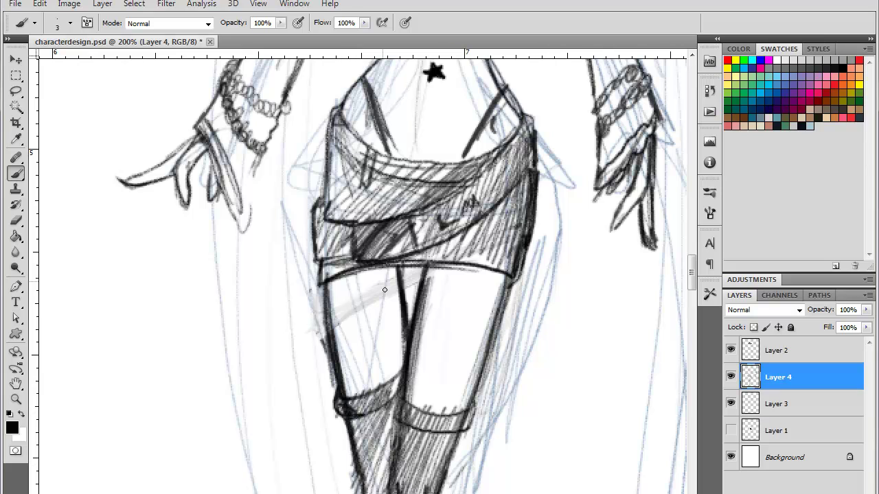
Step: Hatch dark shading along the inner edges of both thighs and down the left thigh's outer side
mouse_move(397, 417)
mouse_down()
mouse_move(400, 391)
mouse_move(396, 421)
mouse_move(415, 426)
mouse_move(416, 436)
mouse_move(398, 438)
mouse_move(395, 487)
mouse_up()
mouse_move(442, 266)
mouse_down()
mouse_move(424, 322)
mouse_move(442, 258)
mouse_move(410, 316)
mouse_move(439, 281)
mouse_move(412, 350)
mouse_up()
mouse_move(436, 302)
mouse_down()
mouse_move(406, 377)
mouse_move(406, 401)
mouse_up()
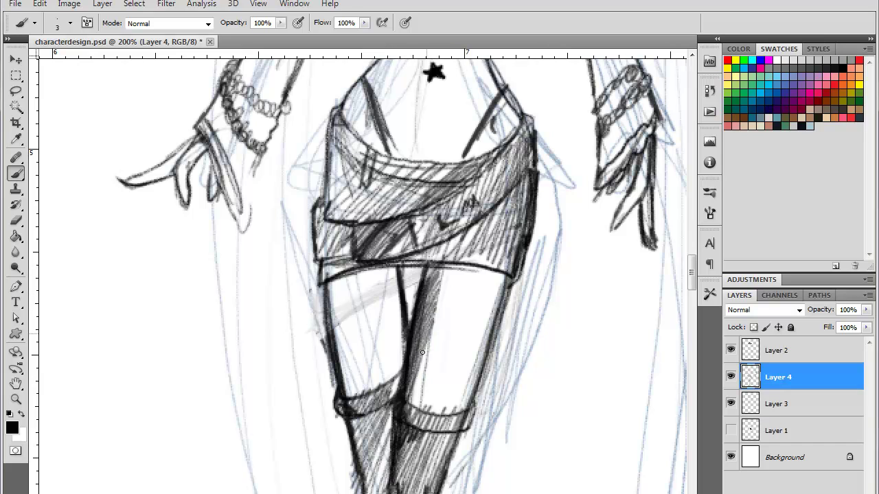
drag(433, 328, 416, 423)
drag(389, 264, 405, 353)
mouse_move(337, 278)
mouse_down()
mouse_move(356, 410)
mouse_move(342, 333)
mouse_up()
drag(325, 273, 332, 320)
drag(331, 280, 339, 345)
drag(335, 303, 345, 386)
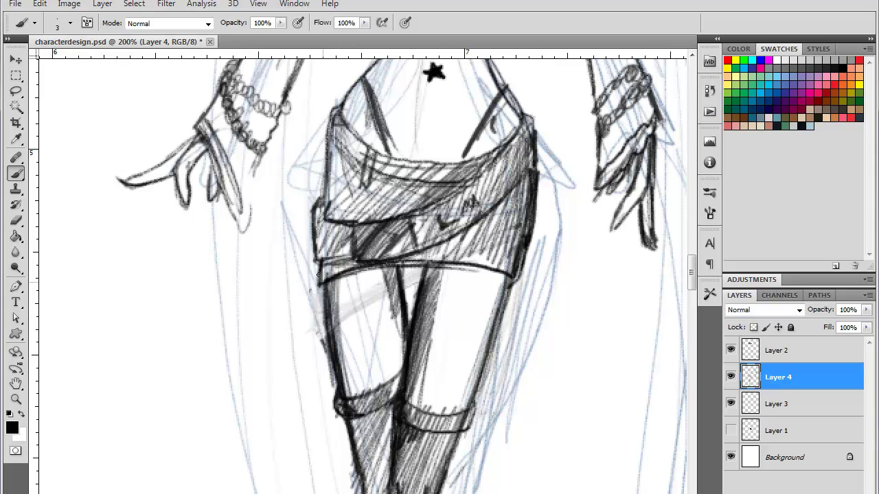
Step: Darken the skirt's left edge from hem to waistband and shade the fabric around the belt loop
drag(320, 270, 319, 290)
drag(322, 215, 329, 118)
drag(322, 198, 333, 113)
drag(327, 175, 335, 127)
mouse_move(332, 158)
mouse_down()
mouse_move(342, 137)
mouse_move(349, 163)
mouse_up()
drag(361, 151, 365, 182)
drag(330, 202, 337, 135)
mouse_move(325, 217)
mouse_down()
mouse_move(334, 189)
mouse_move(324, 181)
mouse_up()
mouse_move(319, 221)
mouse_down()
mouse_move(325, 166)
mouse_move(329, 180)
mouse_up()
key(ctrl+minus)
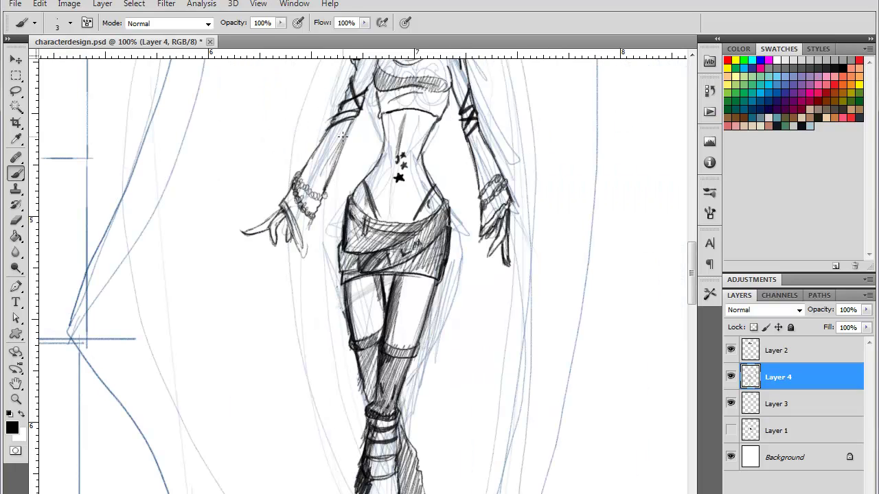
Step: Hatch darker shading below the skirt's waistband along its right side up to the hip corner
key(ctrl+plus)
mouse_move(528, 120)
mouse_down()
mouse_move(464, 188)
mouse_move(411, 215)
mouse_move(516, 146)
mouse_move(462, 190)
mouse_up()
drag(515, 144, 457, 200)
drag(484, 183, 416, 222)
drag(518, 138, 493, 172)
drag(524, 106, 534, 120)
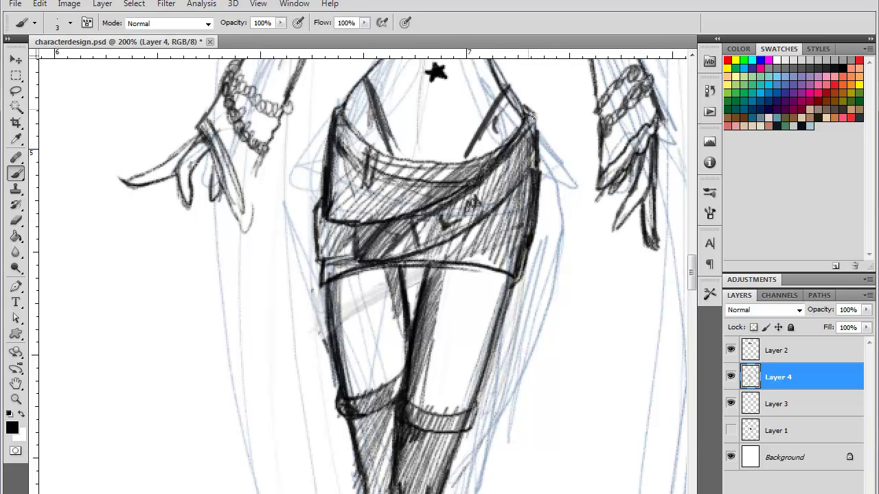
Step: Thicken the body's right contour from the hip up through the waist toward the cropped top
mouse_move(510, 82)
mouse_down()
mouse_move(526, 115)
mouse_move(467, 228)
mouse_up()
drag(420, 155, 453, 234)
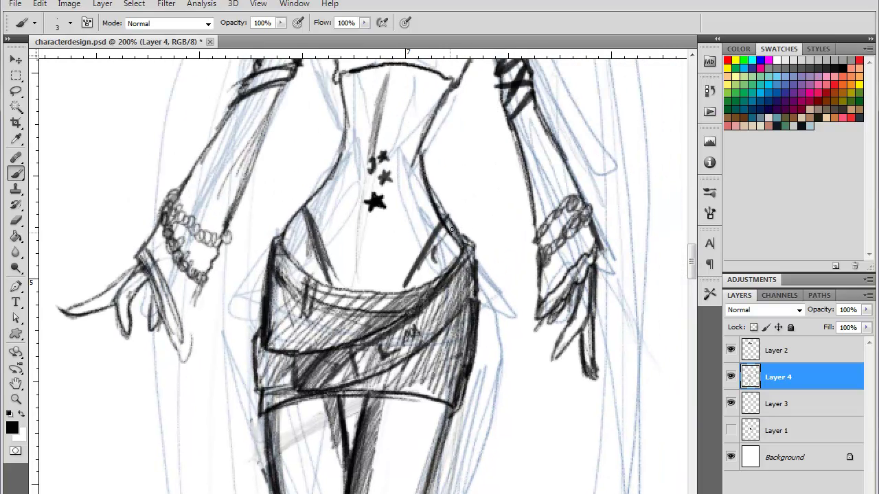
drag(438, 199, 465, 254)
mouse_move(424, 183)
mouse_down()
mouse_move(453, 232)
mouse_move(420, 171)
mouse_up()
drag(443, 216, 418, 139)
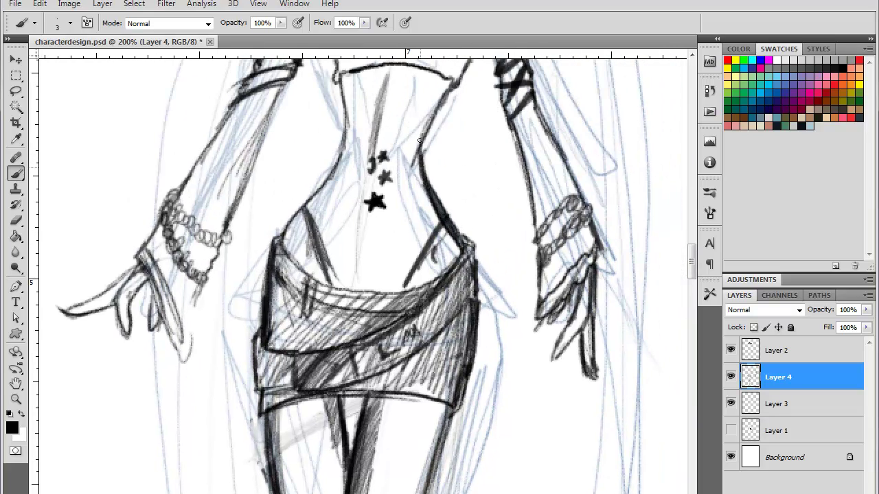
drag(437, 173, 409, 113)
drag(462, 70, 418, 150)
Step: Reinforce the left waist contour with shading strokes from below the cropped top toward the hip
drag(349, 122, 342, 174)
mouse_move(343, 145)
mouse_down()
mouse_move(338, 62)
mouse_move(319, 206)
mouse_up()
mouse_move(355, 131)
mouse_down()
mouse_move(355, 87)
mouse_move(346, 167)
mouse_up()
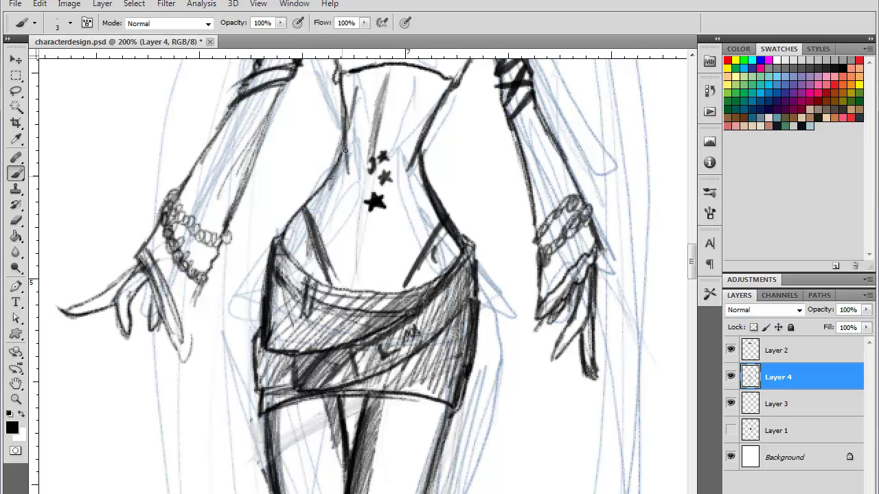
mouse_move(353, 110)
mouse_down()
mouse_move(343, 186)
mouse_move(345, 165)
mouse_move(331, 202)
mouse_up()
Step: Draw a curved lower-belly line beneath the star tattoos and hatch the area below it and along the left hip
mouse_move(336, 180)
mouse_down()
mouse_move(335, 233)
mouse_move(390, 242)
mouse_up()
drag(335, 195, 403, 235)
mouse_move(336, 237)
mouse_down()
mouse_move(334, 265)
mouse_move(353, 291)
mouse_up()
drag(370, 236, 372, 294)
drag(334, 218, 330, 276)
drag(333, 192, 321, 260)
drag(336, 173, 319, 241)
drag(341, 160, 316, 227)
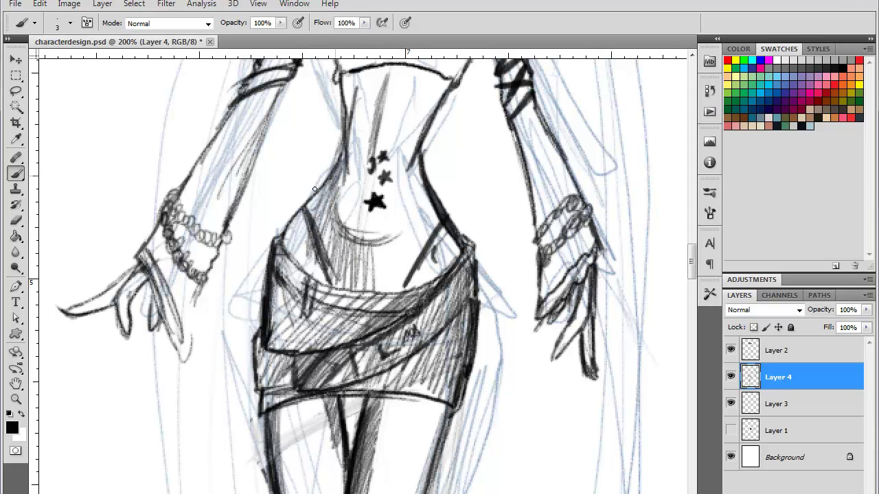
drag(324, 173, 309, 209)
Step: Add short muscle lines down the right side of the abdomen beside the stars
drag(414, 87, 401, 147)
drag(412, 115, 401, 146)
key(ctrl+minus)
key(ctrl+minus)
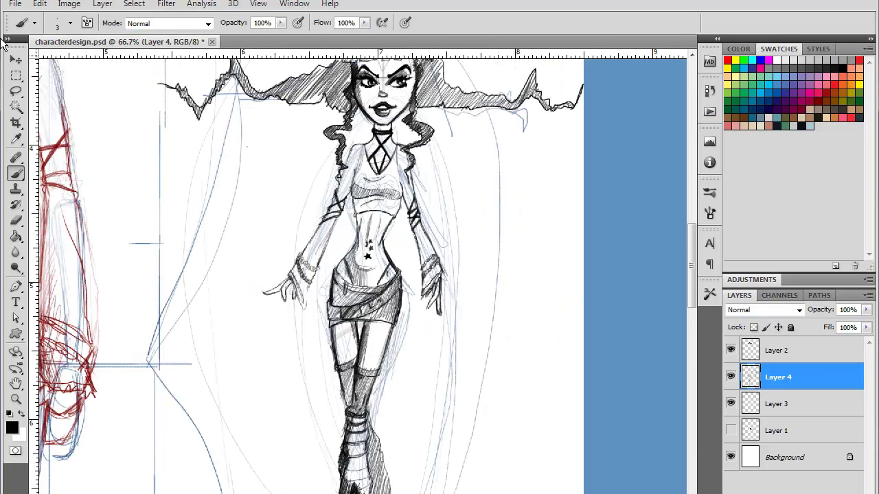
key(ctrl+minus)
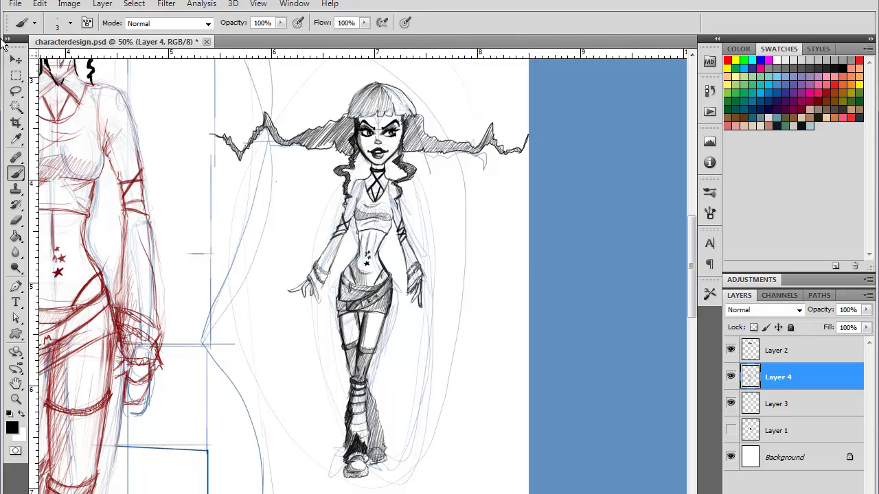
Step: Reshape the cropped top's right side with a stronger bust contour and a fold line under the bust
key(ctrl+plus)
key(ctrl+plus)
key(ctrl+plus)
scroll(476, 242, up, 3)
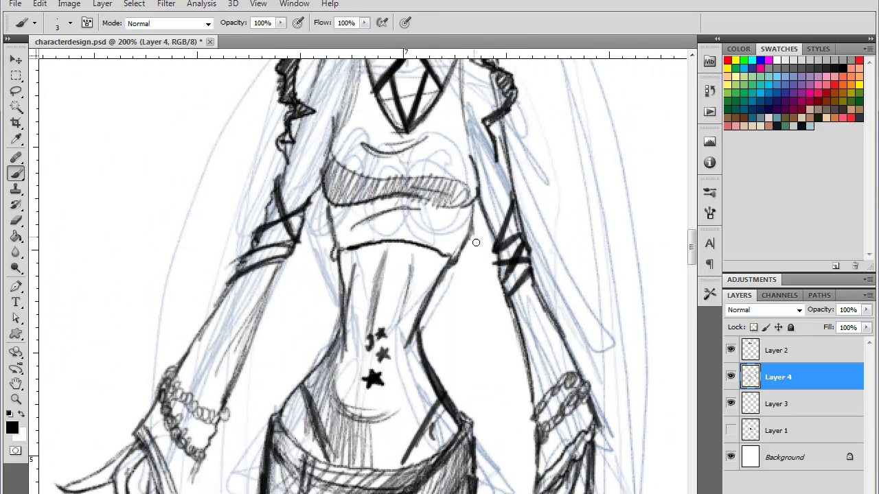
mouse_move(476, 243)
mouse_down()
mouse_move(474, 210)
mouse_move(455, 248)
mouse_move(428, 271)
mouse_up()
mouse_move(469, 120)
mouse_down()
mouse_move(476, 199)
mouse_move(433, 211)
mouse_move(466, 212)
mouse_move(444, 255)
mouse_up()
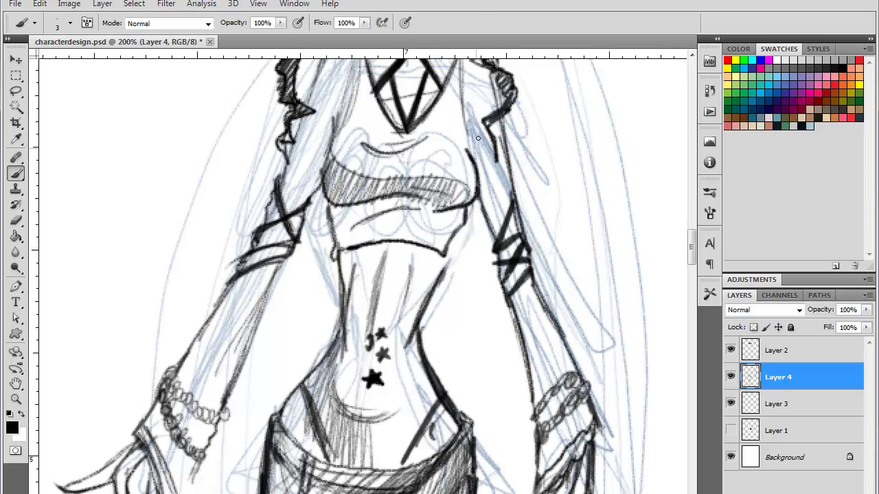
Step: Redo the cropped top's lower right edge, thicken the waist below it, and darken the hem's left corner
key(ctrl+alt+z)
key(ctrl+alt+z)
mouse_move(475, 192)
mouse_down()
mouse_move(423, 218)
mouse_move(441, 224)
mouse_move(470, 214)
mouse_move(443, 255)
mouse_move(435, 249)
mouse_up()
key(ctrl+z)
drag(448, 266, 433, 289)
drag(445, 267, 431, 292)
mouse_move(351, 249)
mouse_down()
mouse_move(339, 261)
mouse_move(336, 223)
mouse_move(331, 239)
mouse_up()
drag(335, 219, 333, 205)
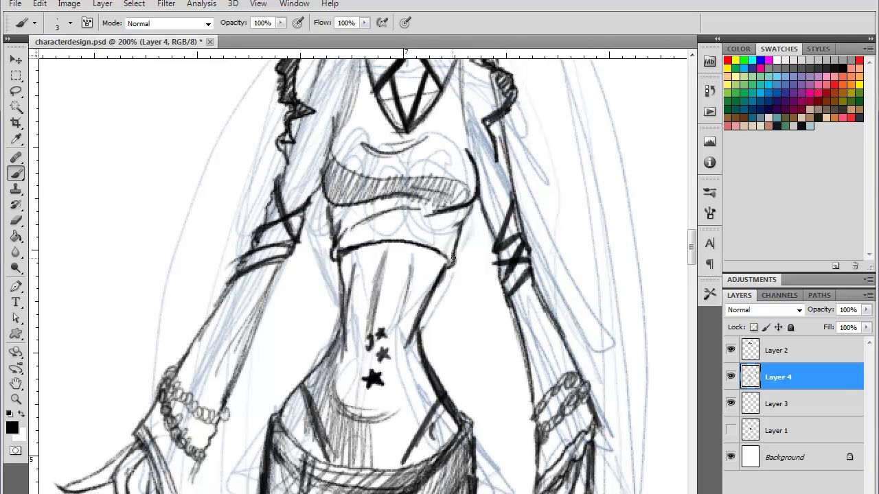
mouse_move(454, 258)
mouse_down()
mouse_move(441, 236)
mouse_move(455, 233)
mouse_up()
Step: Draw a curved double-headed arrow linking the heads of the large red figure and the small black figure
key(ctrl+minus)
key(ctrl+minus)
key(ctrl+minus)
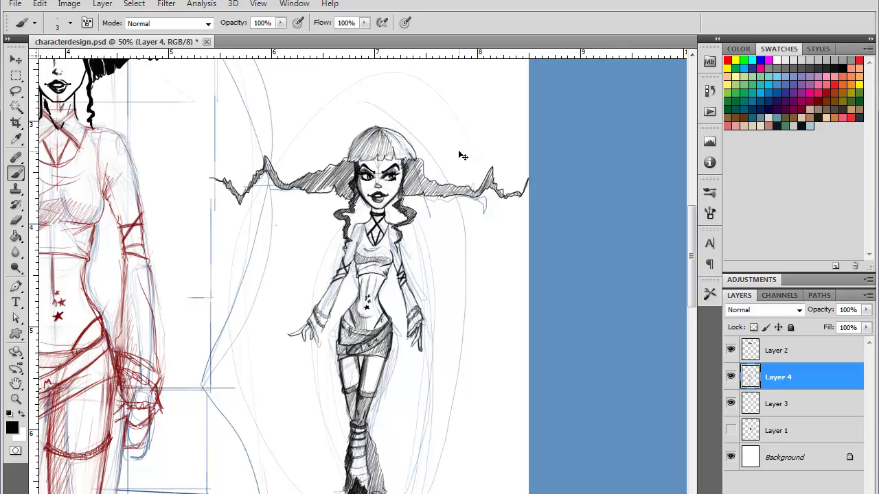
key(ctrl+minus)
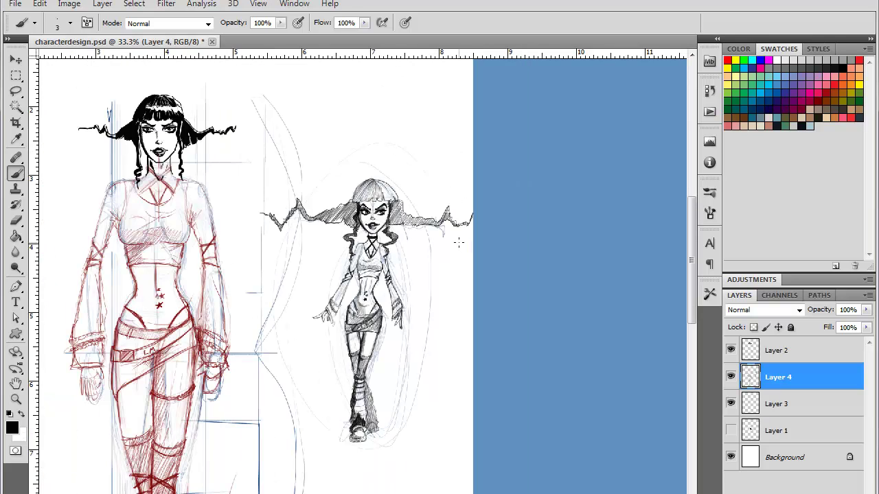
key(ctrl+minus)
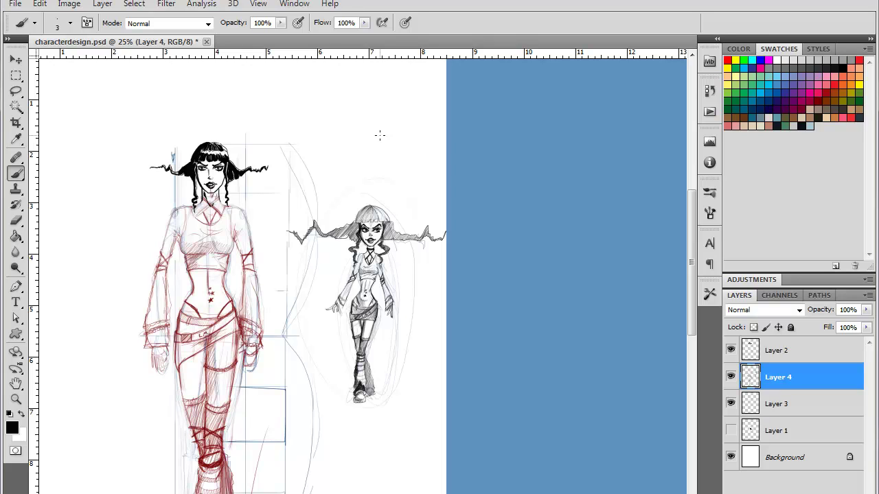
mouse_move(211, 130)
mouse_down()
mouse_move(305, 98)
mouse_move(374, 179)
mouse_move(382, 149)
mouse_up()
drag(356, 165, 377, 179)
drag(210, 110, 210, 131)
drag(211, 130, 240, 116)
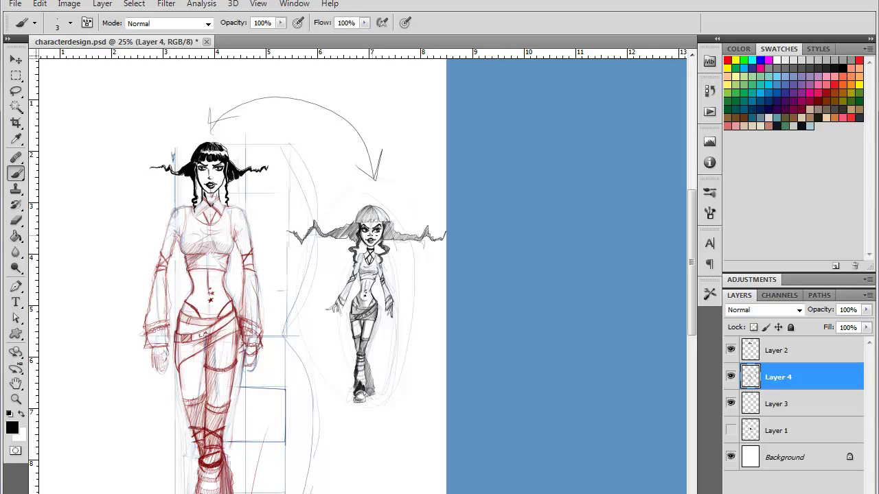
key(ctrl+plus)
key(ctrl+plus)
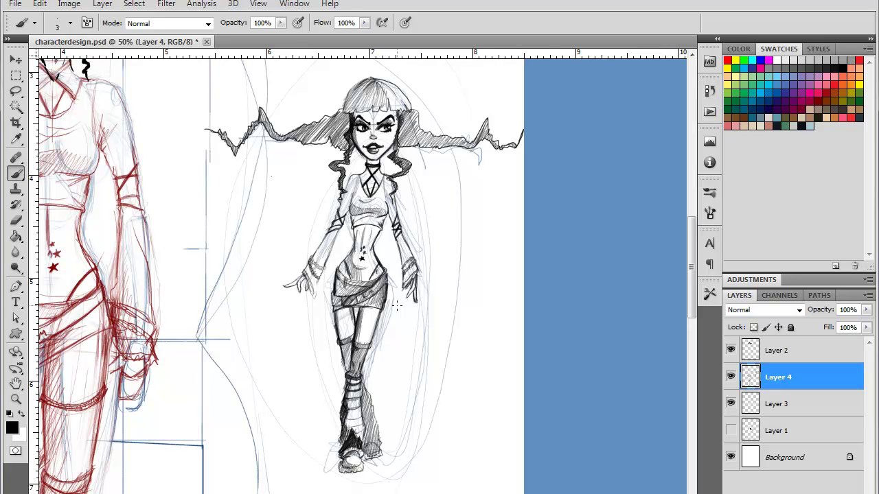
scroll(397, 306, down, 2)
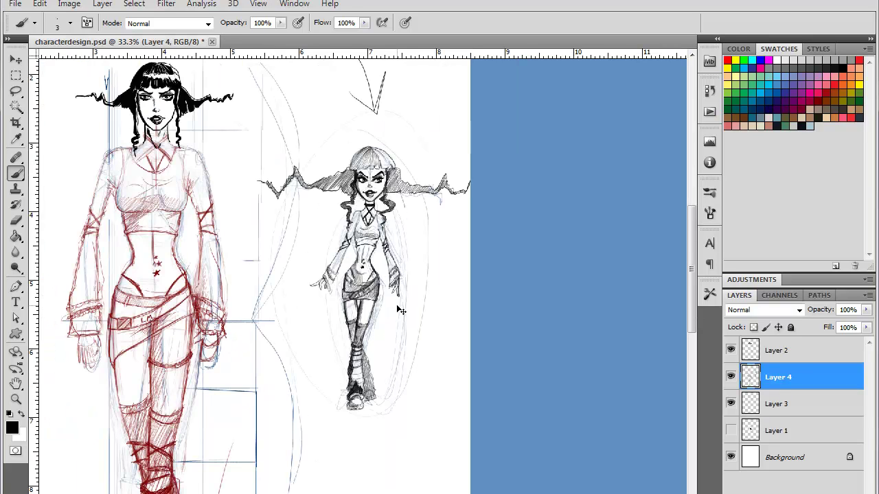
scroll(397, 306, down, 1)
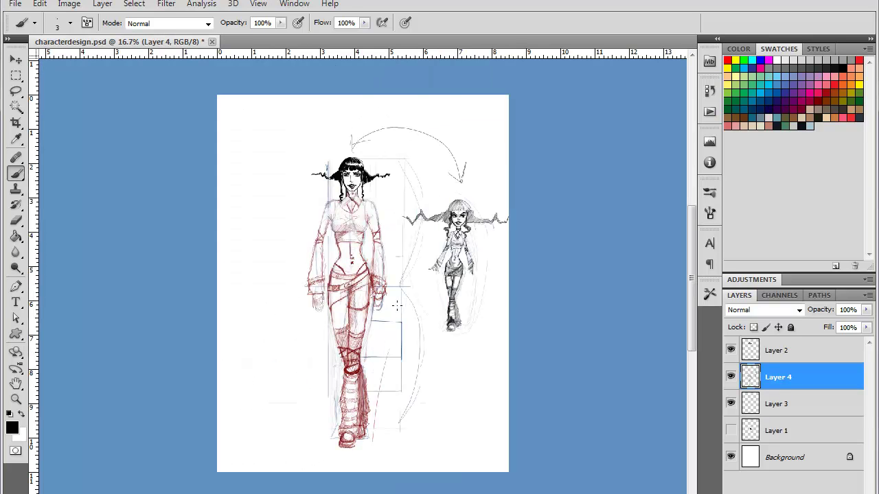
Step: Rough in a new bulky figure below the small black one, with a tiny oval head, wide arched shoulder line and left shoulder ball
scroll(397, 306, up, 1)
mouse_move(540, 322)
mouse_down()
mouse_move(501, 328)
mouse_move(408, 279)
mouse_up()
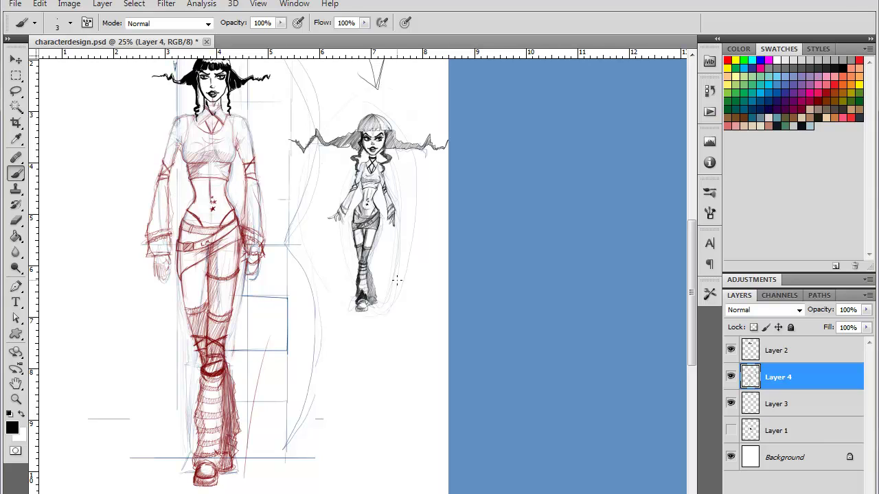
mouse_move(330, 361)
mouse_down()
mouse_move(409, 365)
mouse_move(387, 363)
mouse_up()
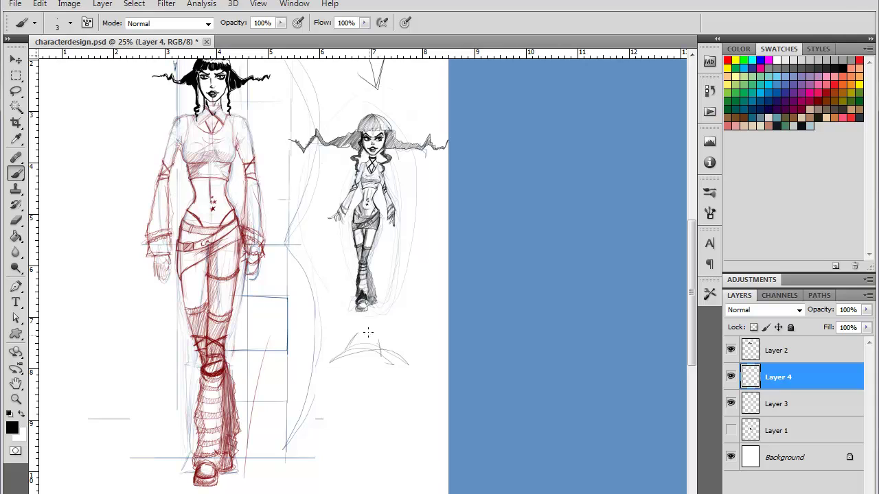
mouse_move(364, 331)
mouse_down()
mouse_move(348, 352)
mouse_move(377, 341)
mouse_move(333, 357)
mouse_move(396, 356)
mouse_move(325, 372)
mouse_move(317, 361)
mouse_move(321, 389)
mouse_up()
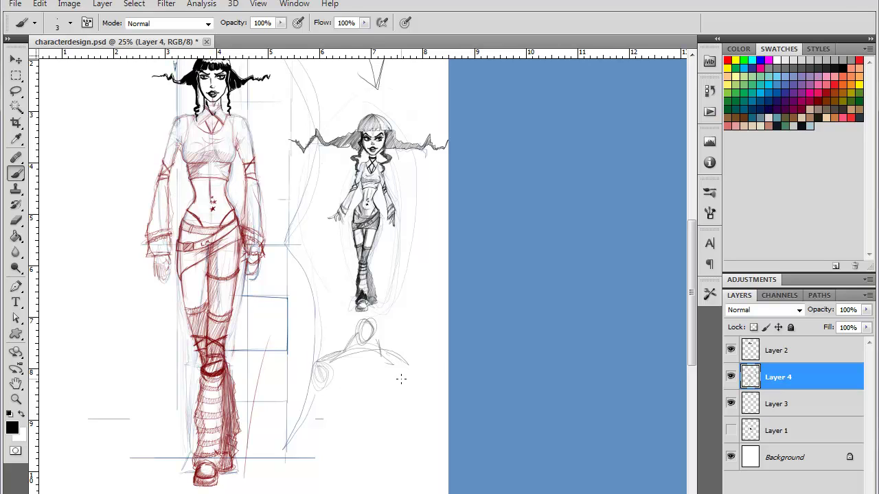
Step: Sketch the bulky figure's right shoulder ball and both heavy upper arms with wedge-shaped forearms
drag(405, 370, 388, 392)
drag(316, 362, 298, 413)
mouse_move(320, 379)
mouse_down()
mouse_move(308, 416)
mouse_move(296, 408)
mouse_move(298, 454)
mouse_up()
drag(298, 406, 285, 445)
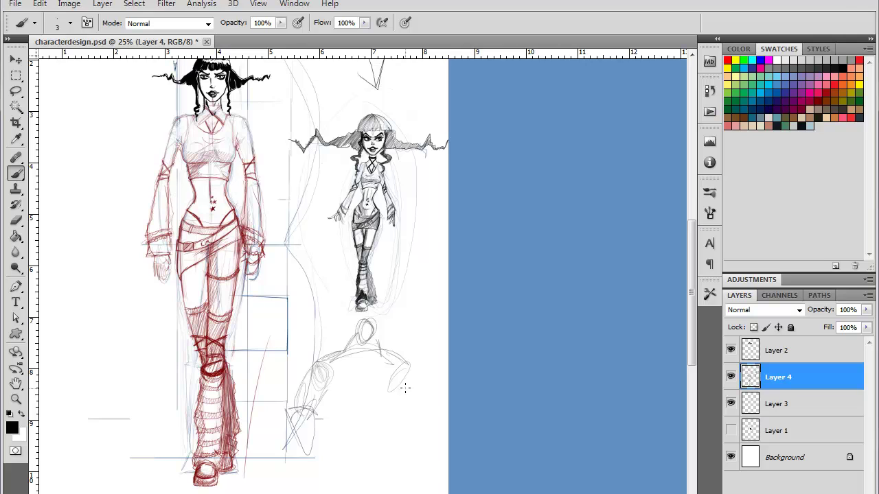
mouse_move(399, 370)
mouse_down()
mouse_move(404, 406)
mouse_move(410, 399)
mouse_move(401, 405)
mouse_move(414, 405)
mouse_move(408, 458)
mouse_up()
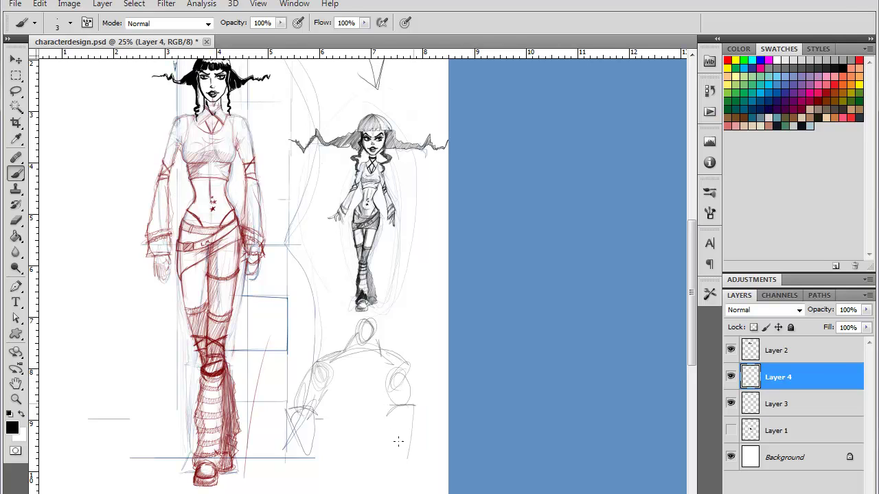
drag(388, 415, 405, 457)
Step: Block in the bulky figure's barrel chest tapering to a narrow waist, plus the hips and first thigh lines
mouse_move(346, 378)
mouse_down()
mouse_move(393, 389)
mouse_move(322, 409)
mouse_move(317, 401)
mouse_up()
drag(397, 383, 375, 414)
mouse_move(325, 396)
mouse_down()
mouse_move(343, 420)
mouse_move(378, 411)
mouse_move(329, 431)
mouse_up()
mouse_move(330, 420)
mouse_down()
mouse_move(375, 432)
mouse_move(378, 440)
mouse_move(350, 453)
mouse_move(328, 440)
mouse_move(310, 471)
mouse_up()
drag(347, 447, 331, 476)
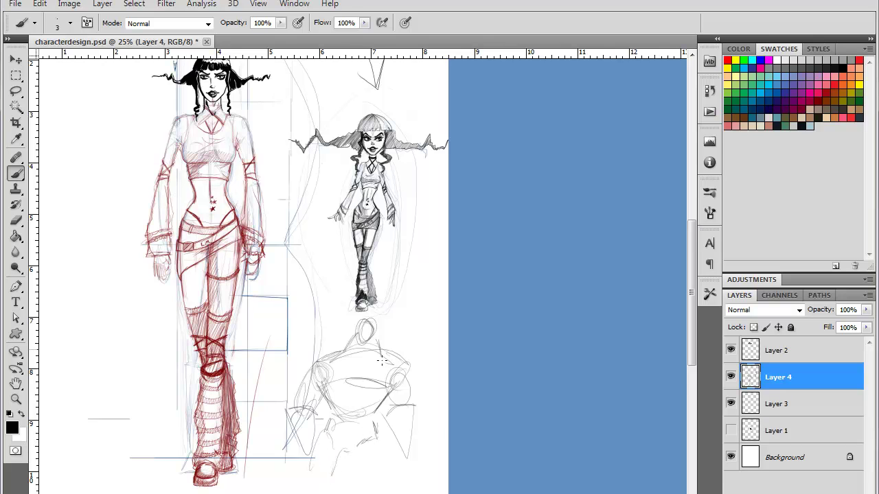
mouse_move(374, 436)
mouse_down()
mouse_move(401, 366)
mouse_move(359, 406)
mouse_up()
Step: Sketch both legs of the bulky figure down to the feet, darkening the outer right leg and the soles
mouse_move(354, 361)
mouse_down()
mouse_move(337, 401)
mouse_move(349, 386)
mouse_move(348, 401)
mouse_up()
drag(371, 385, 348, 421)
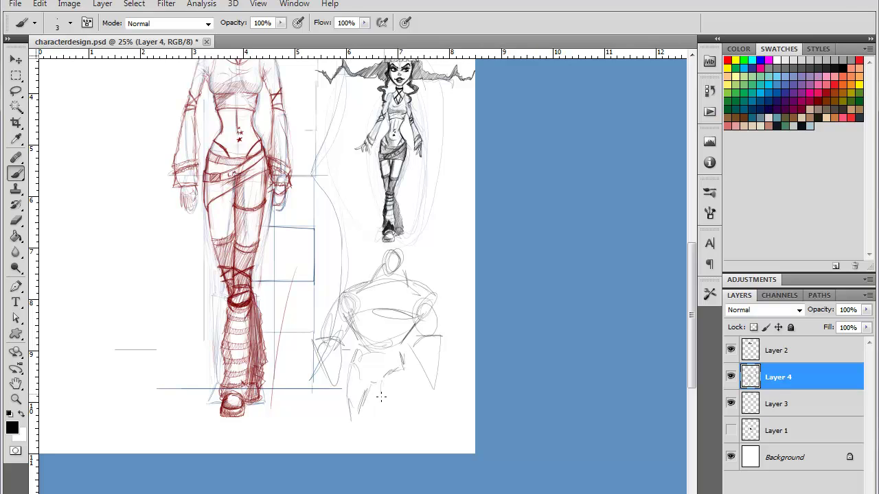
mouse_move(386, 383)
mouse_down()
mouse_move(380, 401)
mouse_move(391, 403)
mouse_move(349, 422)
mouse_move(357, 436)
mouse_move(344, 445)
mouse_up()
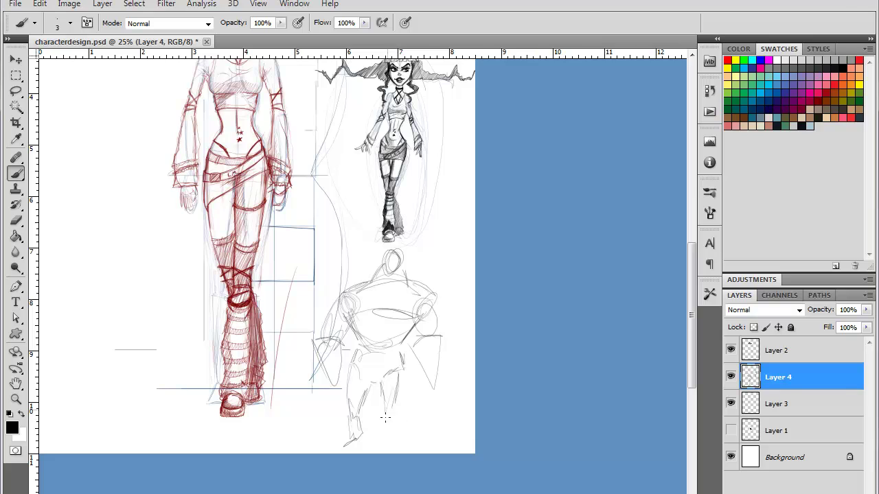
mouse_move(386, 408)
mouse_down()
mouse_move(378, 434)
mouse_move(394, 439)
mouse_move(388, 423)
mouse_up()
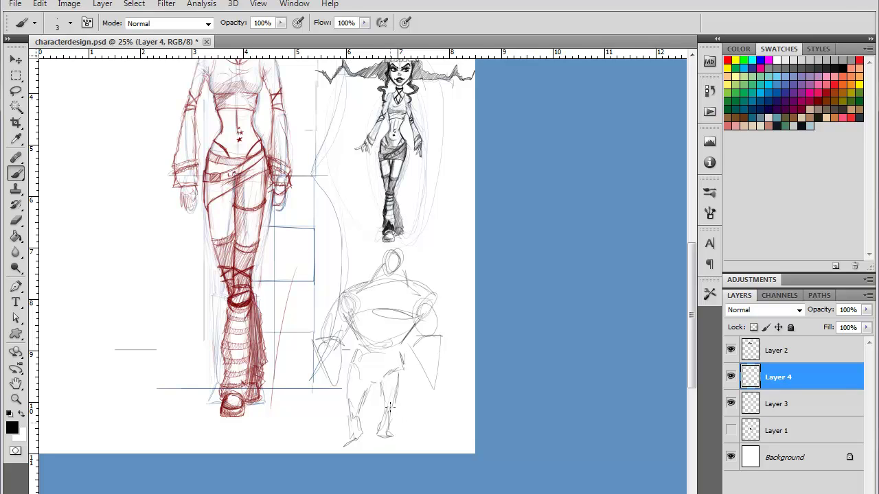
mouse_move(399, 368)
mouse_down()
mouse_move(390, 376)
mouse_move(397, 403)
mouse_up()
mouse_move(404, 366)
mouse_down()
mouse_move(390, 400)
mouse_move(380, 382)
mouse_move(384, 393)
mouse_move(398, 392)
mouse_move(392, 435)
mouse_up()
drag(384, 408, 378, 433)
mouse_move(394, 424)
mouse_down()
mouse_move(390, 439)
mouse_move(400, 439)
mouse_up()
mouse_move(361, 414)
mouse_down()
mouse_move(357, 437)
mouse_move(339, 443)
mouse_up()
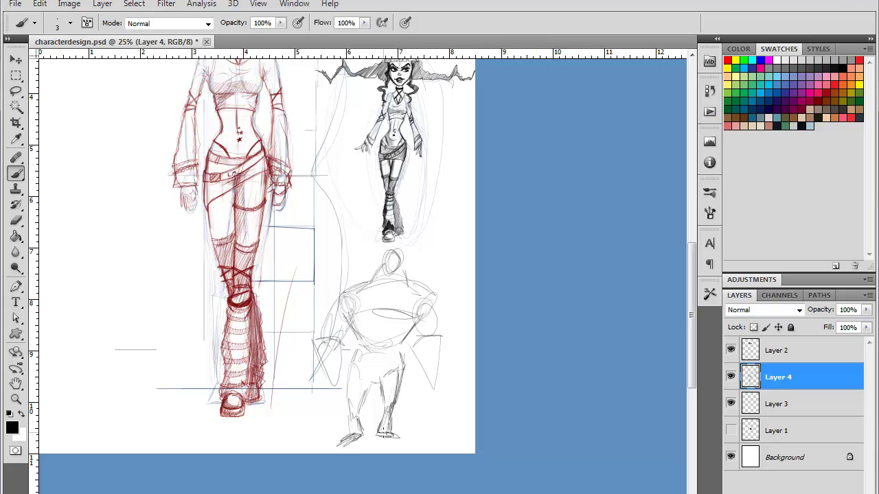
Step: Add large rounded fists at the ends of the bulky figure's two forearms
mouse_move(425, 373)
mouse_down()
mouse_move(433, 385)
mouse_move(448, 379)
mouse_move(420, 399)
mouse_move(419, 388)
mouse_up()
mouse_move(338, 371)
mouse_down()
mouse_move(320, 394)
mouse_move(315, 383)
mouse_move(331, 398)
mouse_up()
key(ctrl+minus)
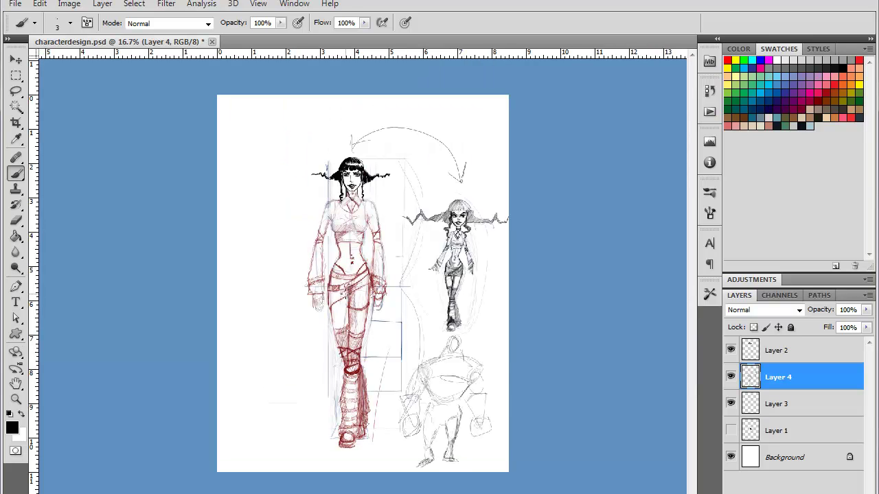